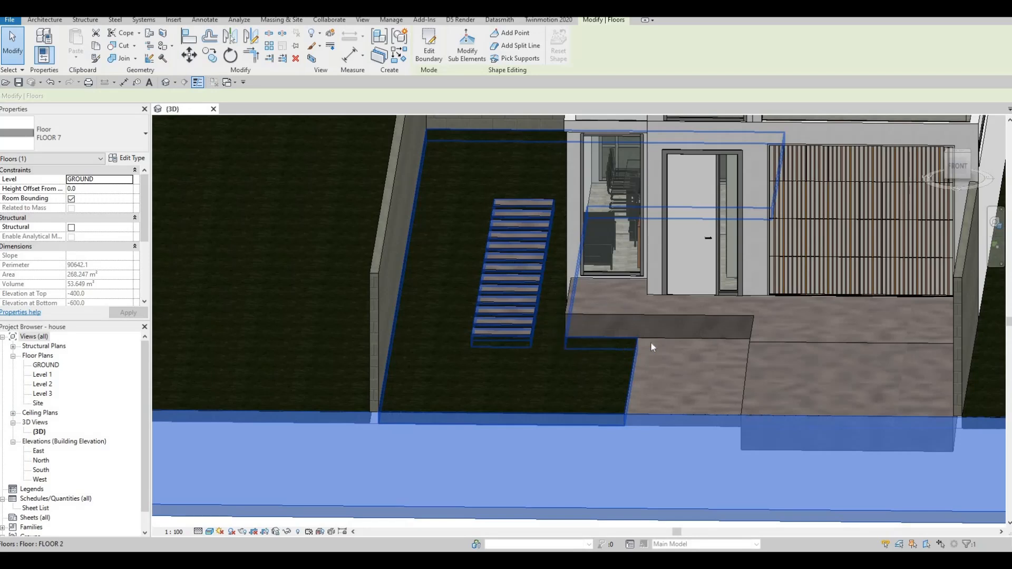
Open the FLOOR 7 road floor's boundary for editing in the GROUND floor plan.
key("Tab")
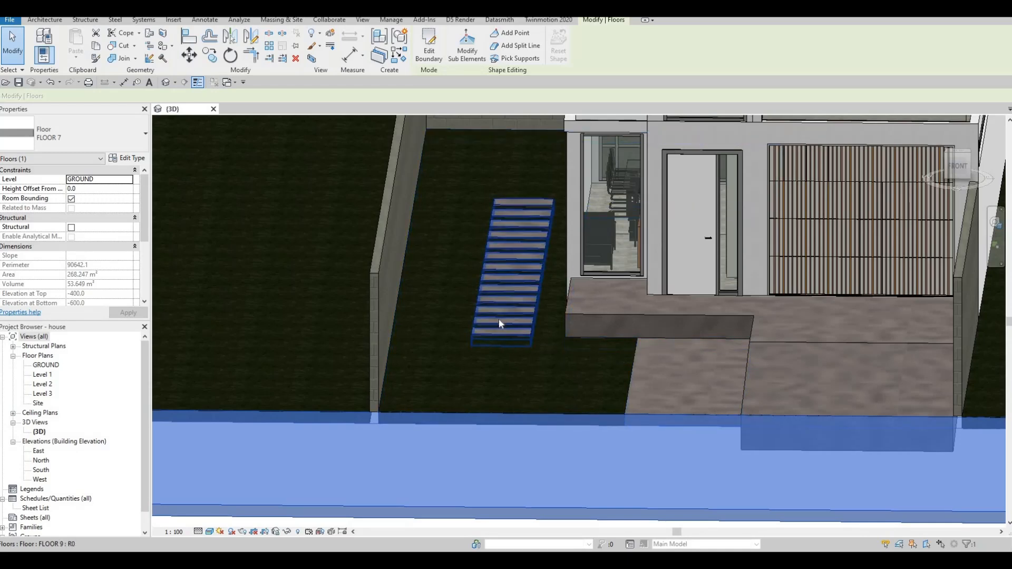
middle_click_drag(388, 366, 274, 368)
scroll(274, 368, "down", 3)
middle_click_drag(388, 326, 435, 315)
left_click(428, 47)
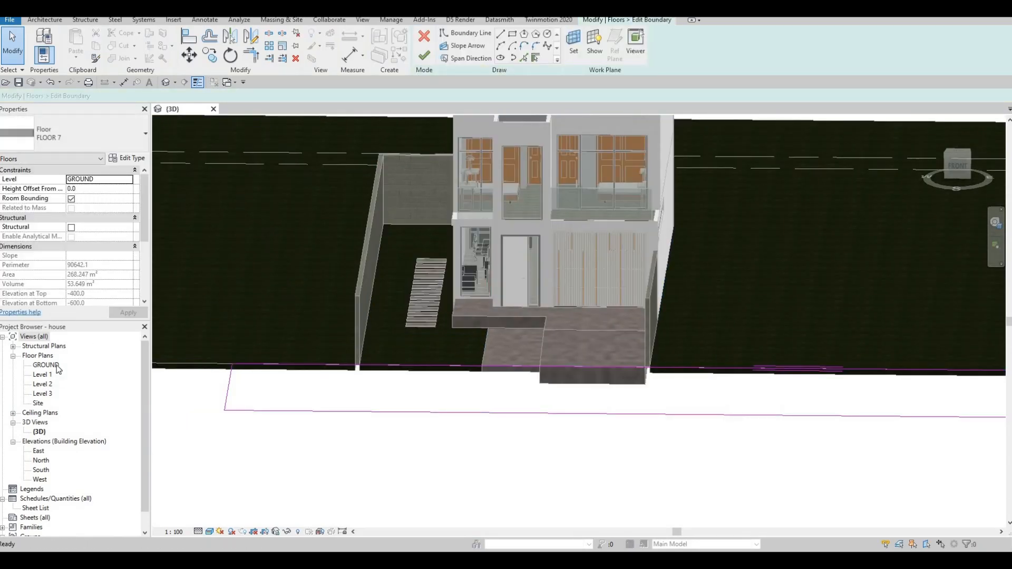
double_click(46, 364)
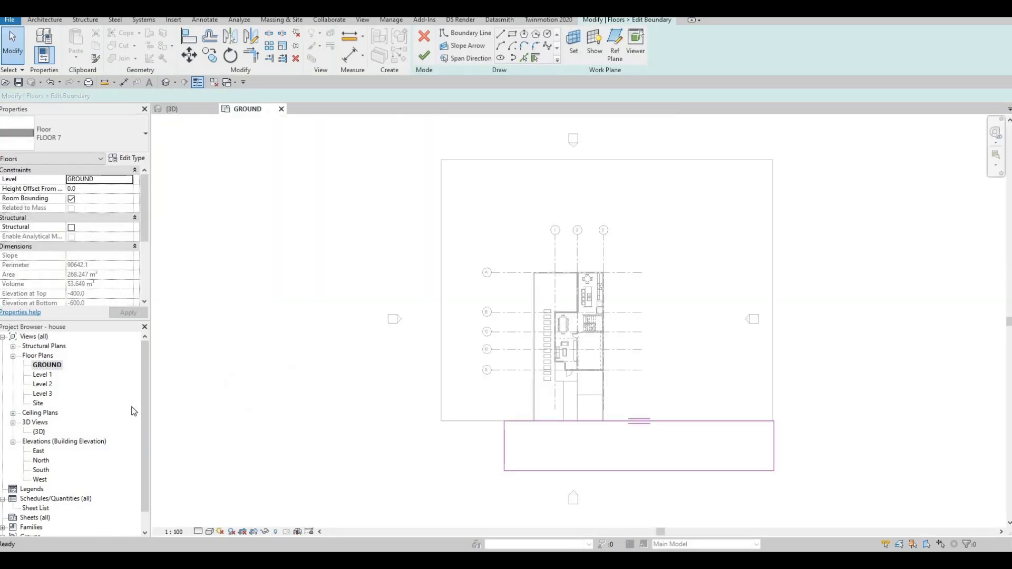
Stretch the road boundary's left edge outward and align it with the left edge of the FLOOR 2 lawn.
key("F1")
scroll(509, 447, "up", 2)
left_click_drag(506, 441, 426, 442)
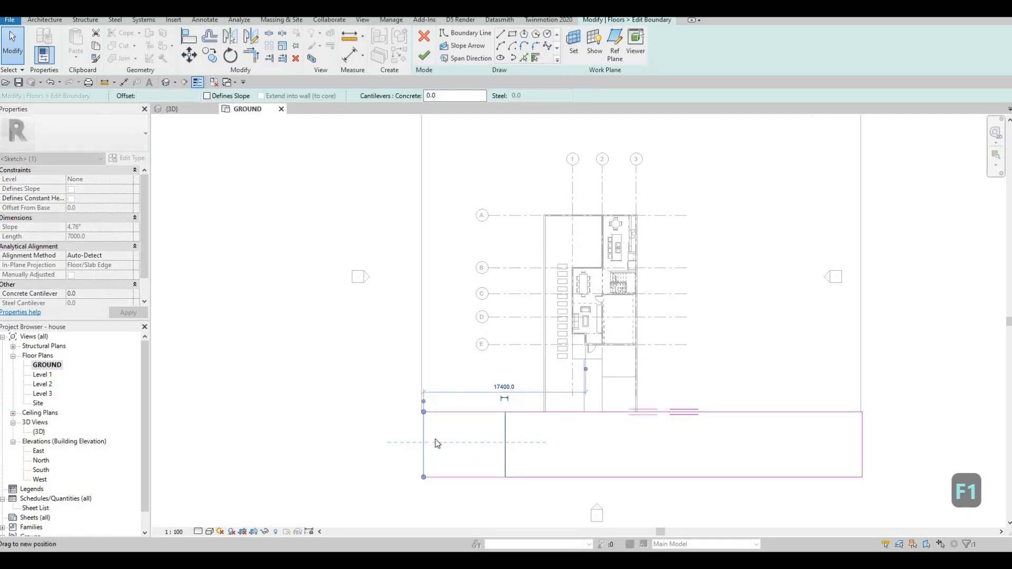
key("a")
key("l")
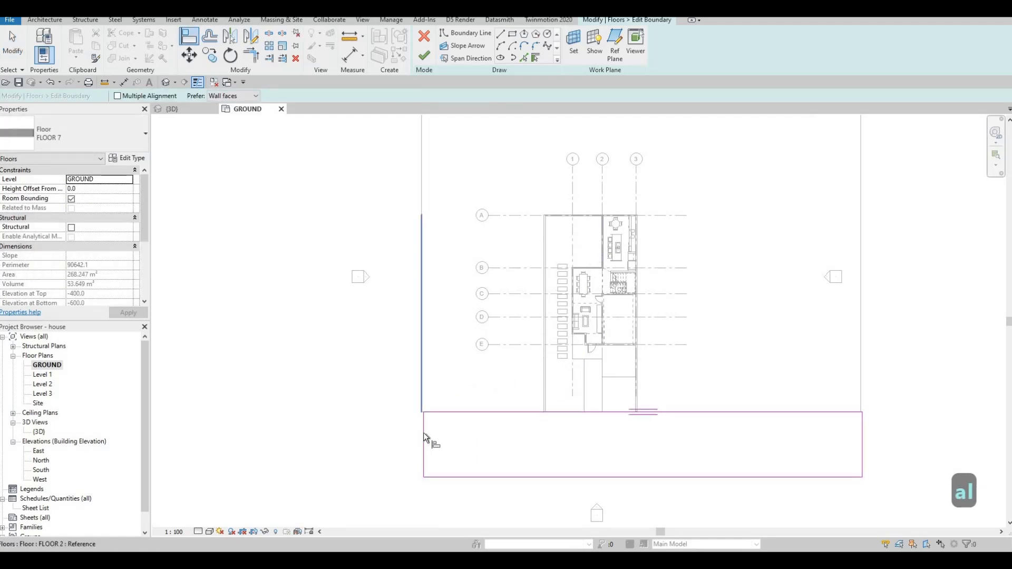
left_click(422, 432)
left_click(423, 432)
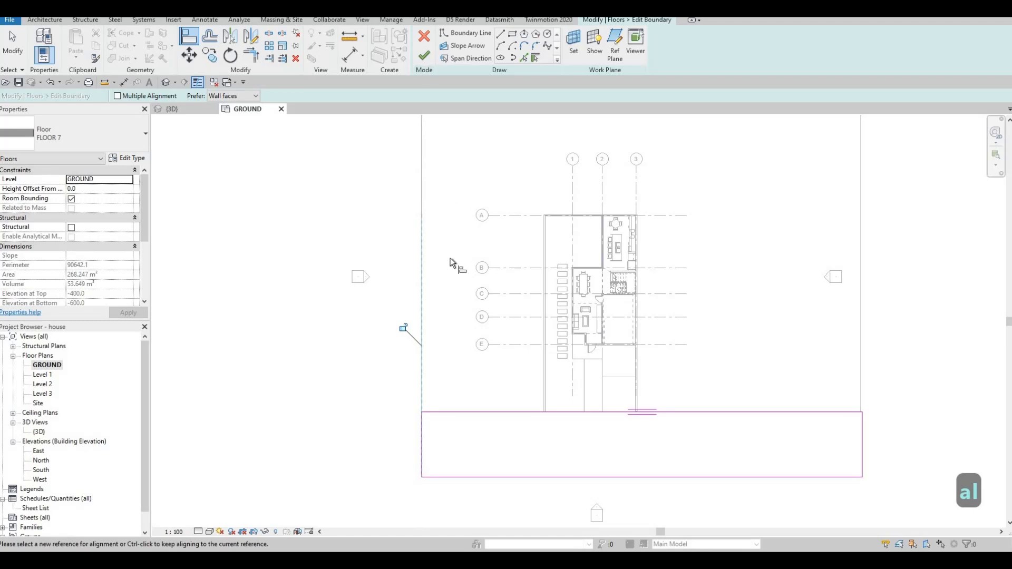
scroll(436, 372, "down", 2)
key("Escape")
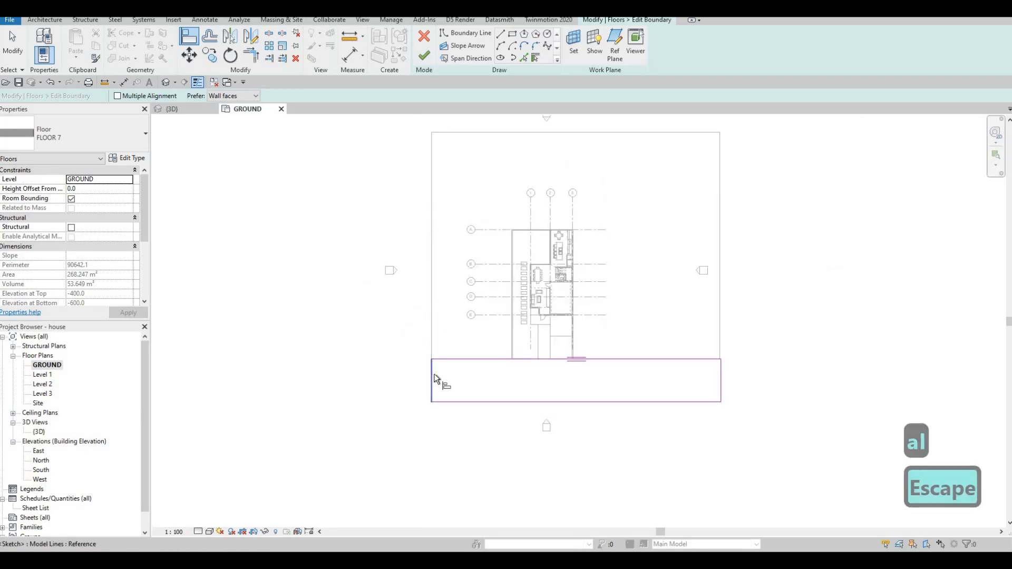
key("Escape")
key("Escape")
Move the road boundary's left edge to 20000 mm from the plot's left side wall and finish the boundary edit.
left_click(389, 380)
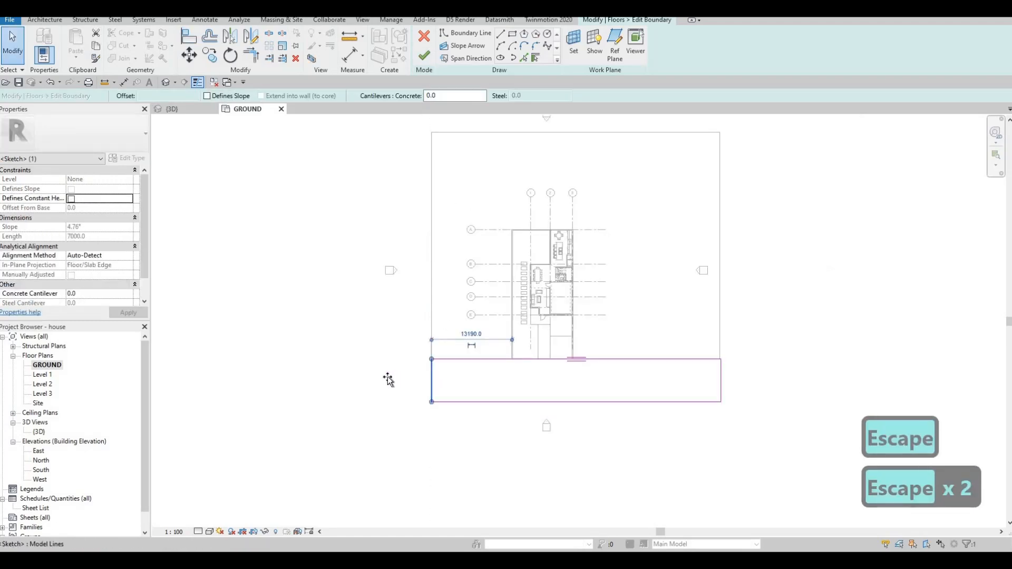
left_click(422, 64)
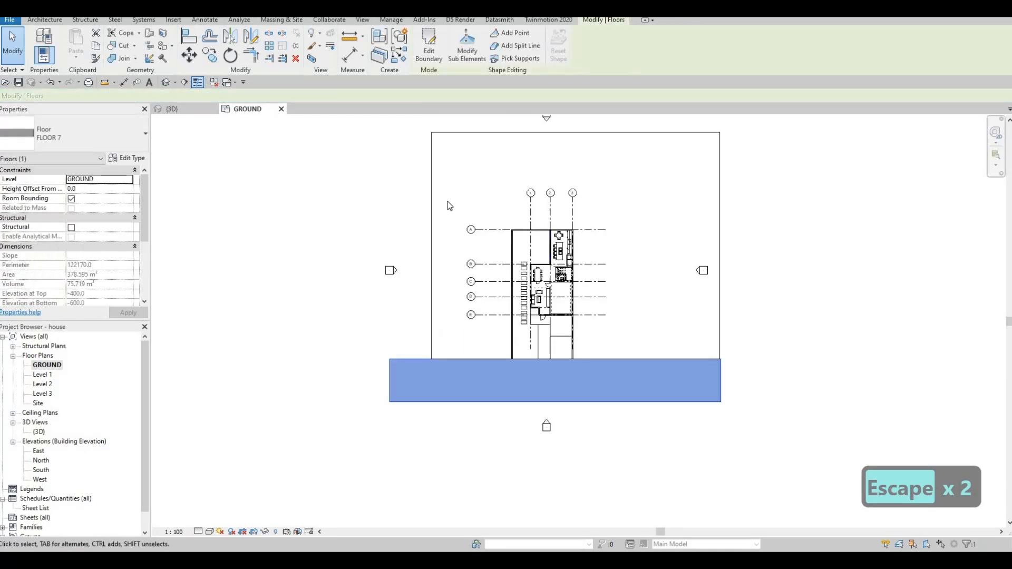
key("Escape")
Edit the FLOOR 2 lawn boundary and align its left edge with the road's left edge.
left_click(441, 176)
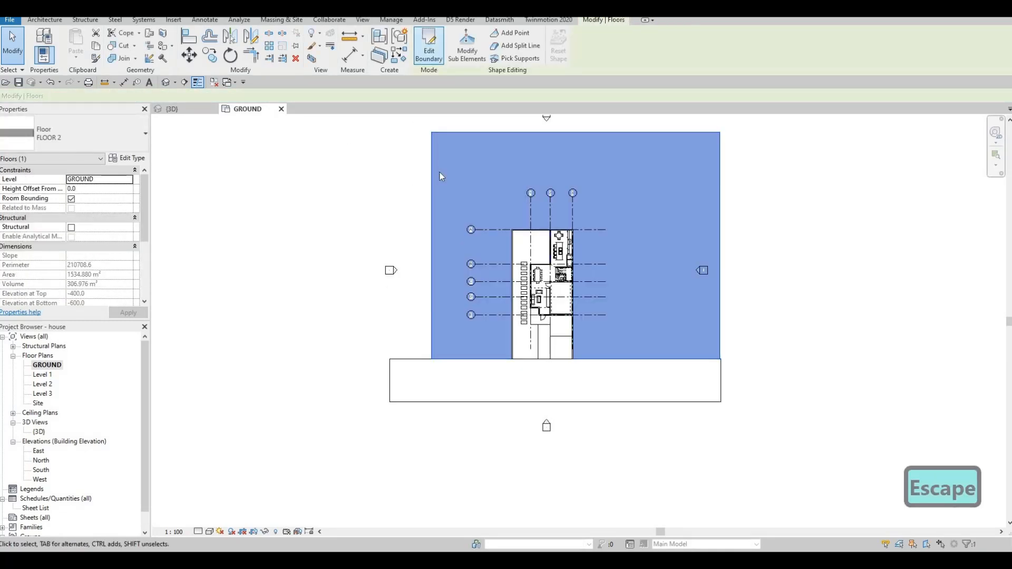
key("a")
key("l")
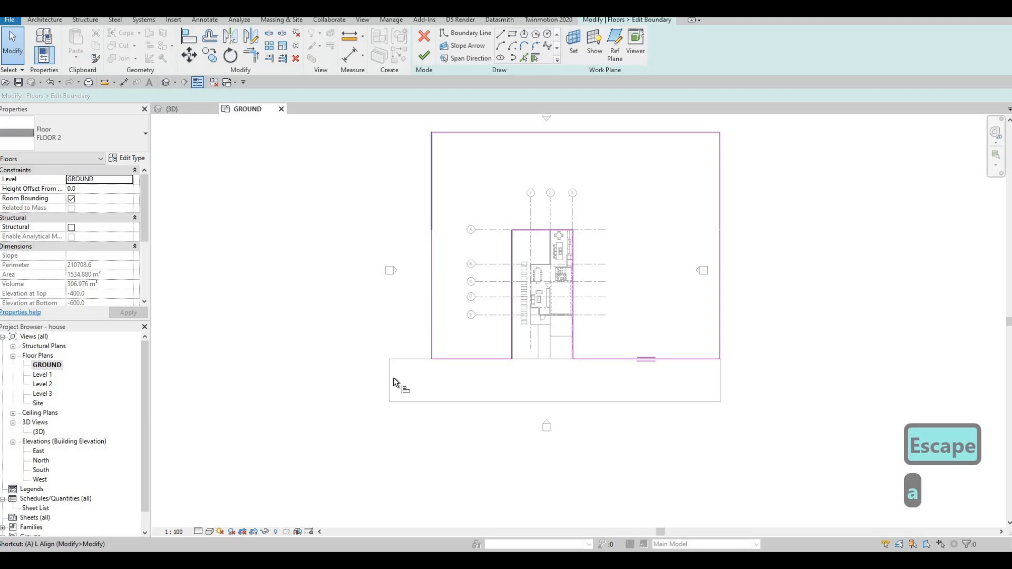
key("l")
left_click(432, 326)
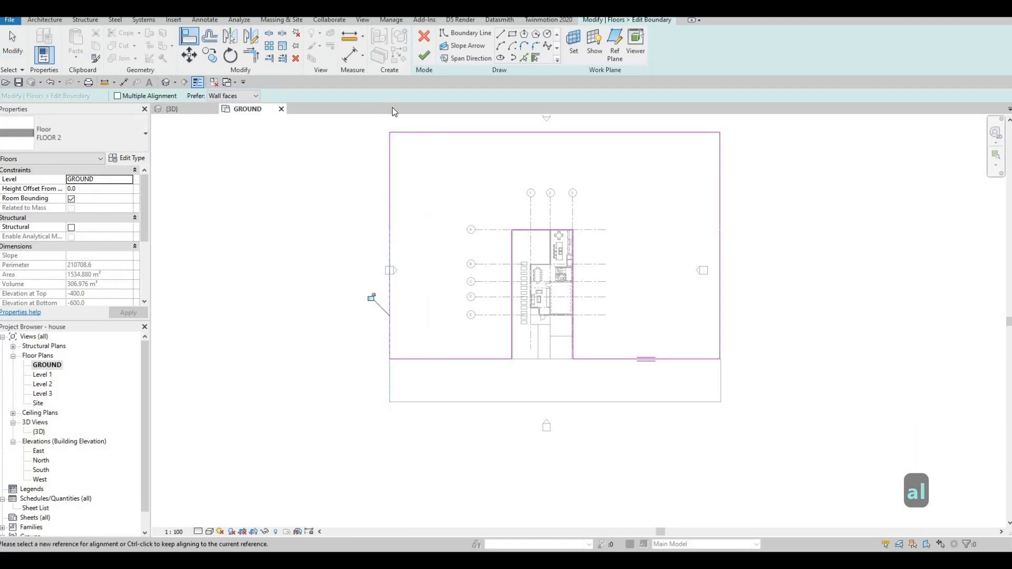
key("Escape")
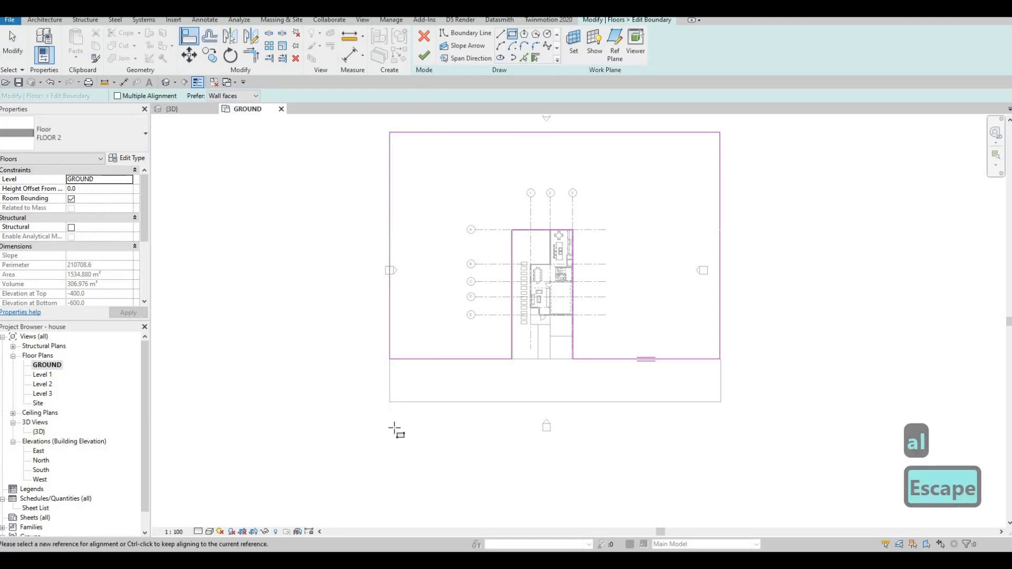
Draw a rectangular lawn boundary about 14000 mm deep along the far side of the road, spanning its width.
left_click(390, 402)
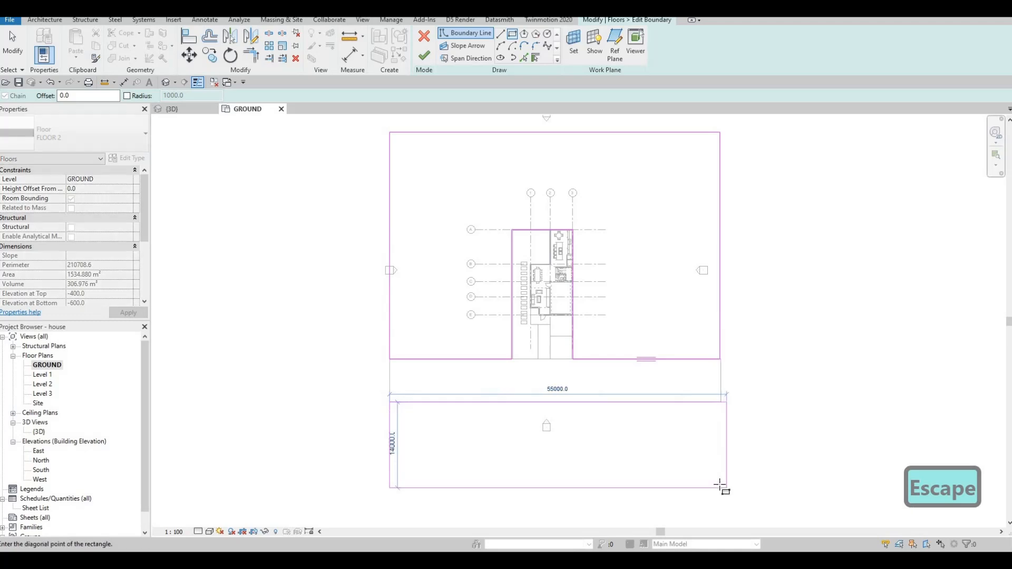
left_click(715, 486)
key("Escape")
Align the right edges of the new rectangle and the main lawn with the road's right edge, and finish the floor boundary.
key("a")
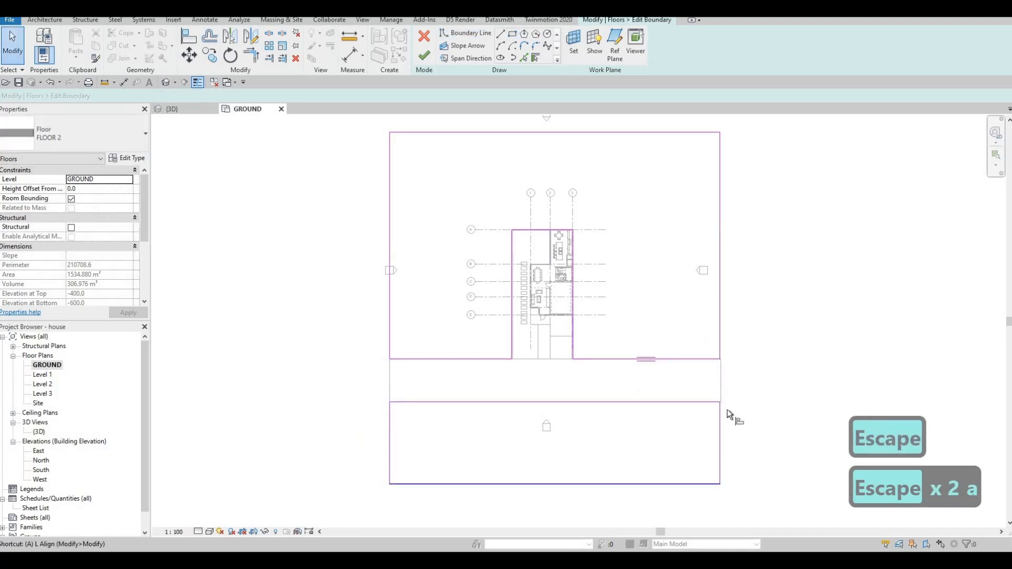
key("l")
left_click(720, 431)
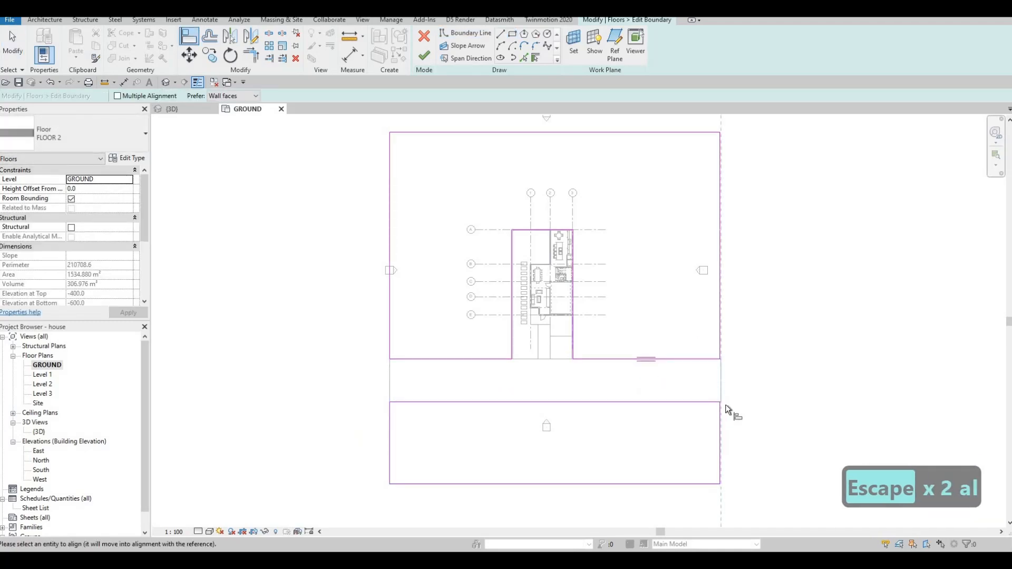
left_click(722, 375)
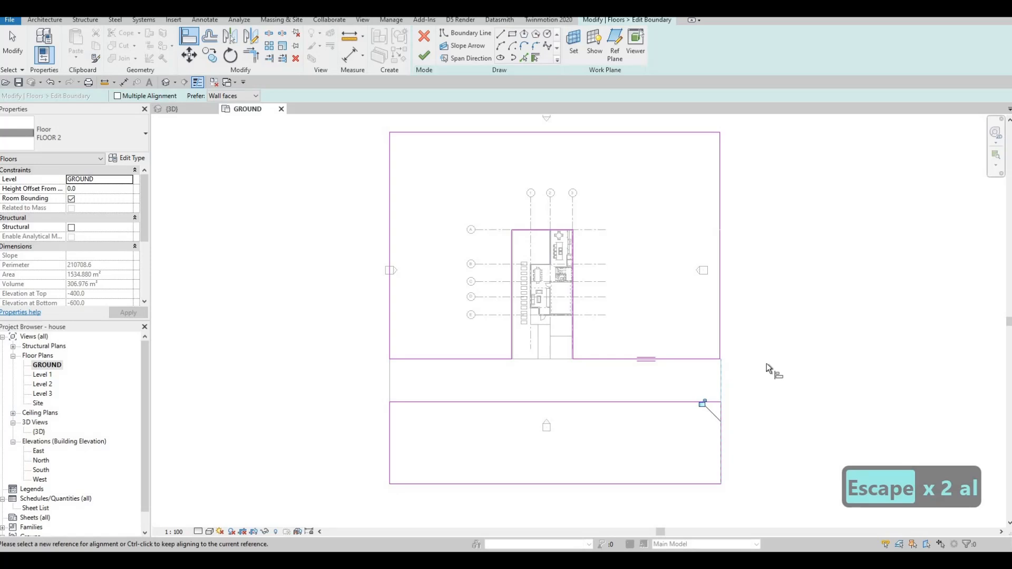
left_click(721, 369)
left_click(719, 331)
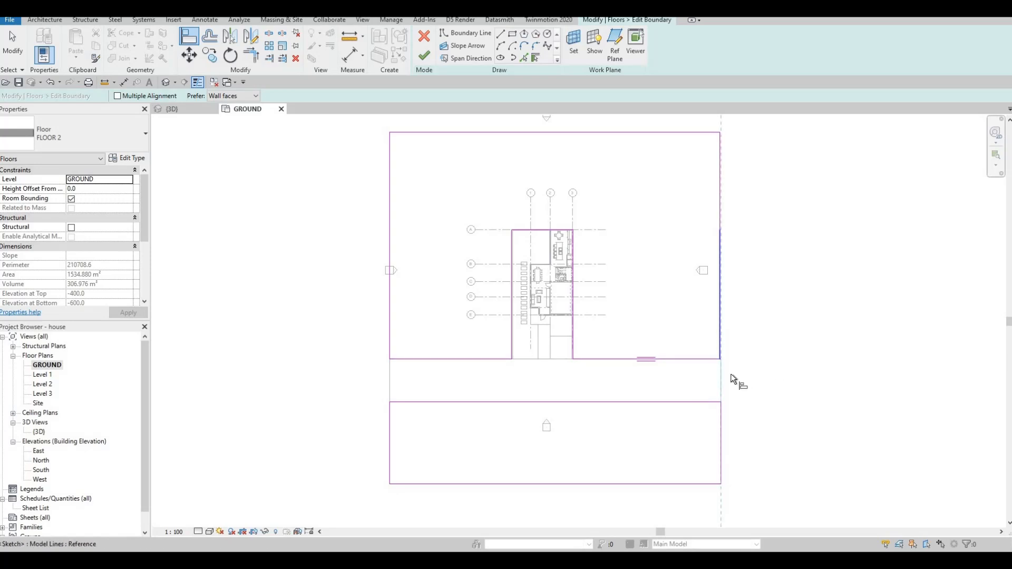
key("Escape")
left_click(424, 55)
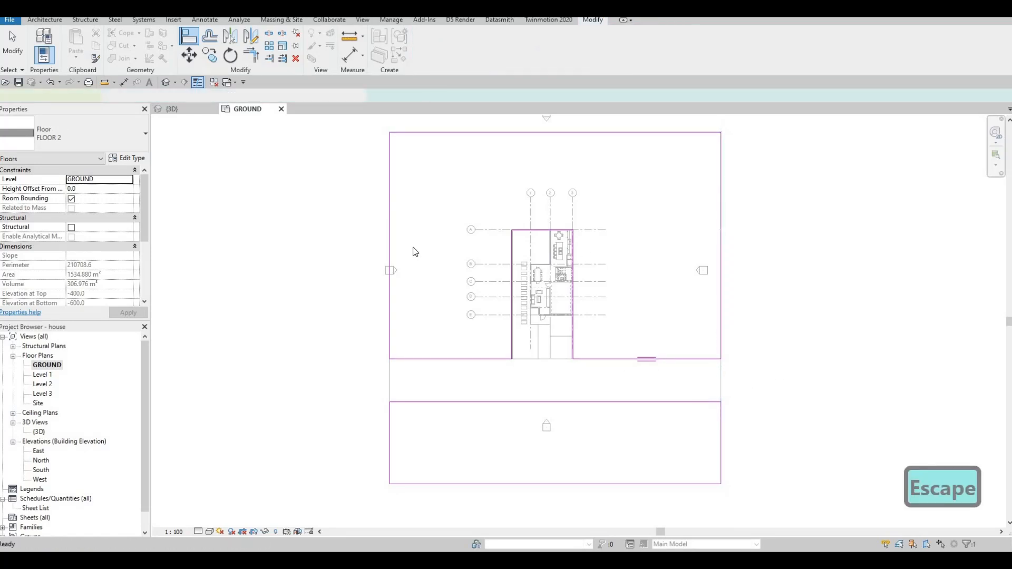
key("Escape")
key("Escape")
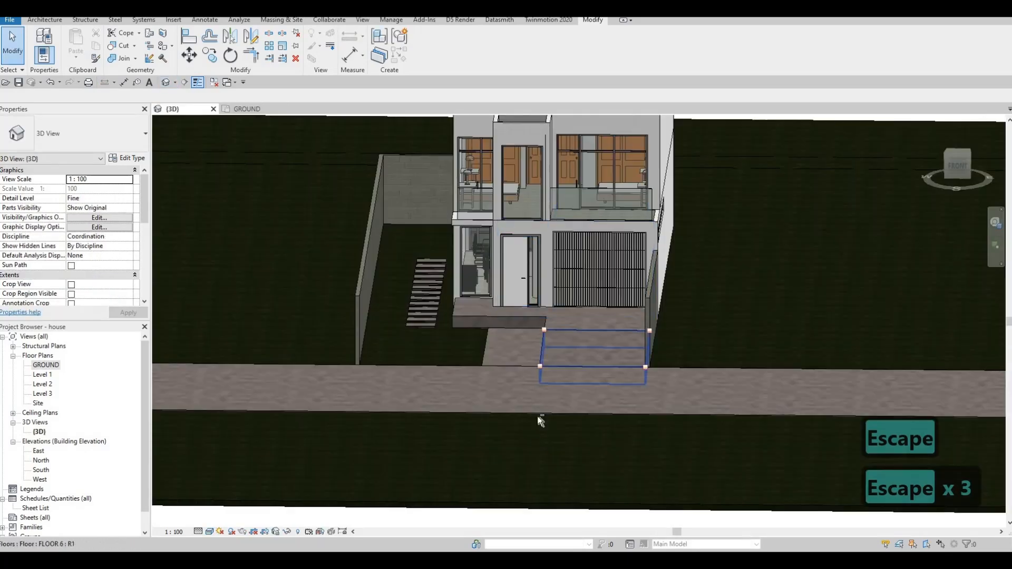
Examine the extended road and the lawns on both sides of it in the 3D view.
middle_click_drag(537, 419, 637, 428, "shift")
scroll(644, 430, "down", 2)
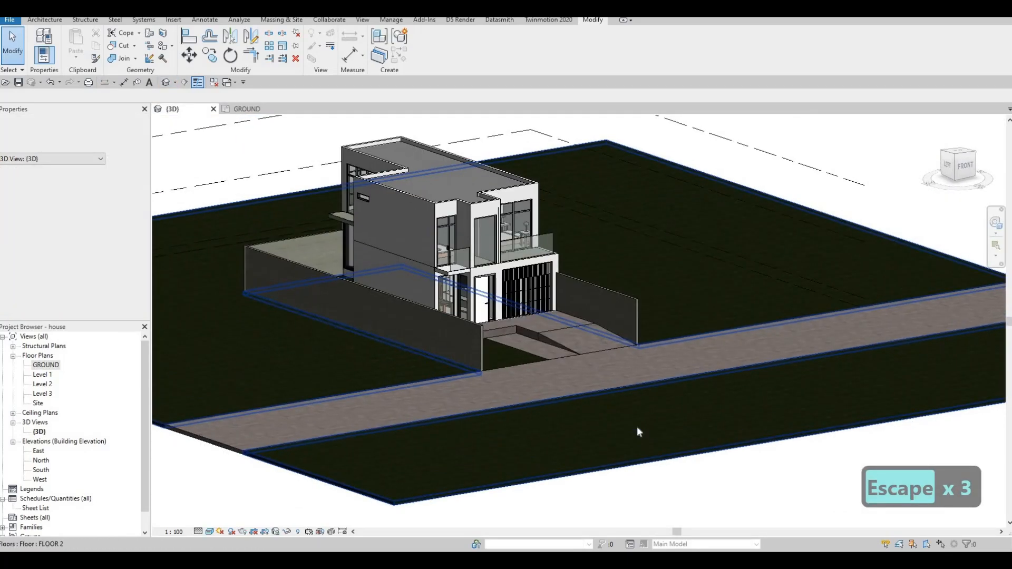
middle_click_drag(592, 355, 582, 345, "shift")
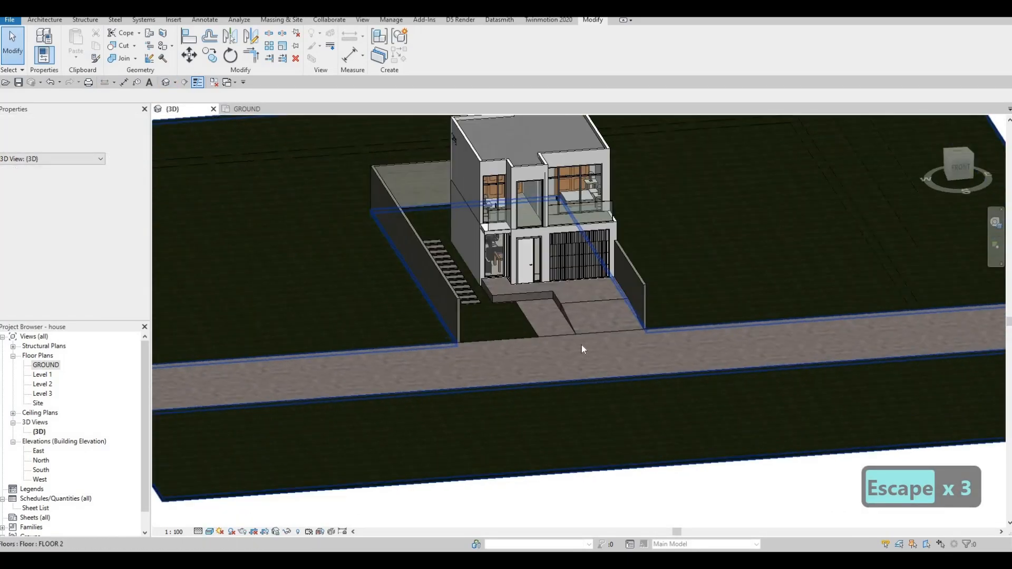
scroll(581, 345, "up", 2)
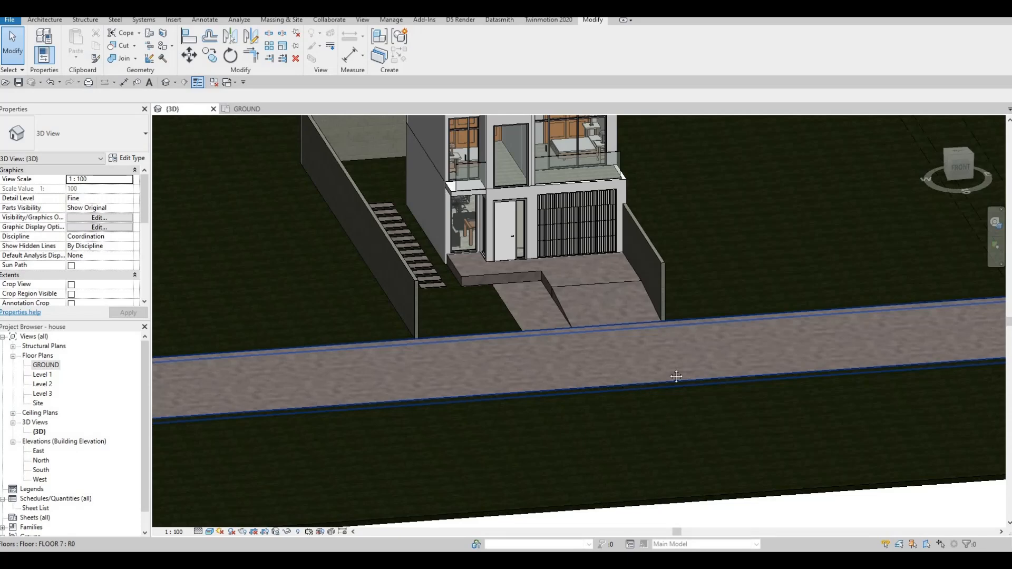
middle_click_drag(676, 376, 511, 370, "shift")
scroll(511, 370, "down", 1)
left_click(509, 325)
middle_click_drag(509, 325, 480, 328, "shift")
key("Escape")
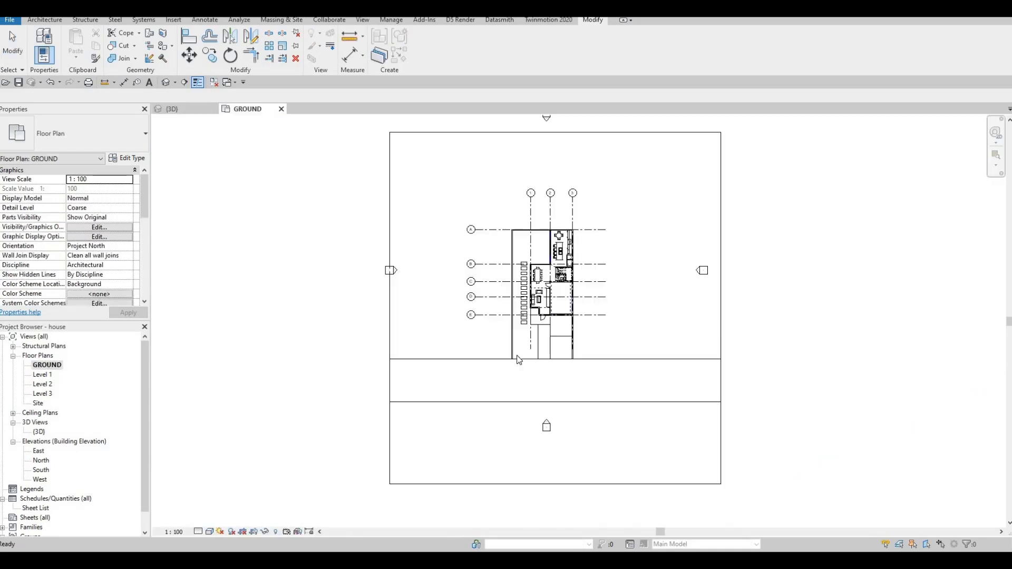
Start a new floor in the GROUND plan and duplicate the FLOOR 9 type as FLOOR 10.
scroll(513, 357, "up", 2)
middle_click_drag(511, 360, 537, 335)
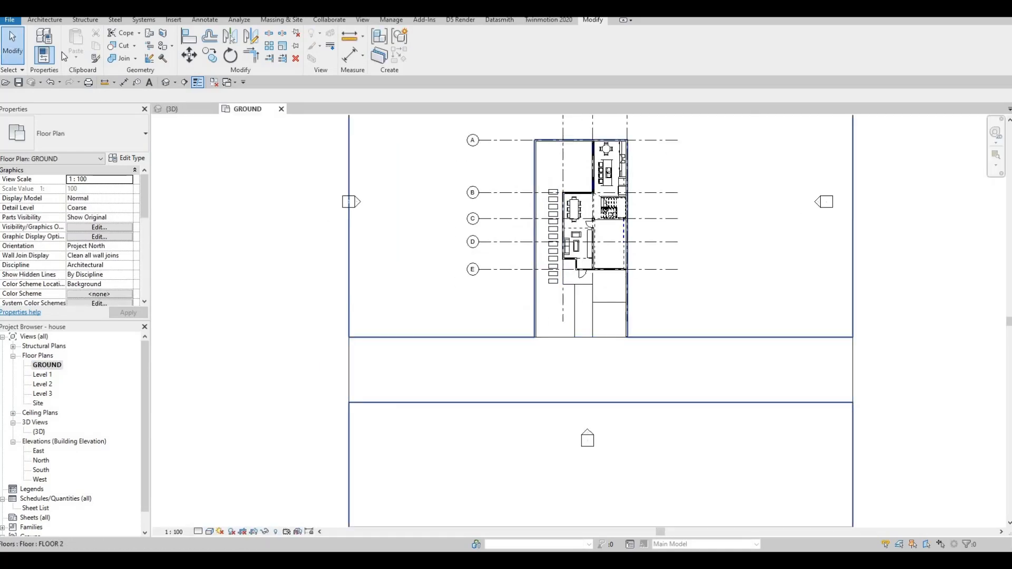
left_click(45, 22)
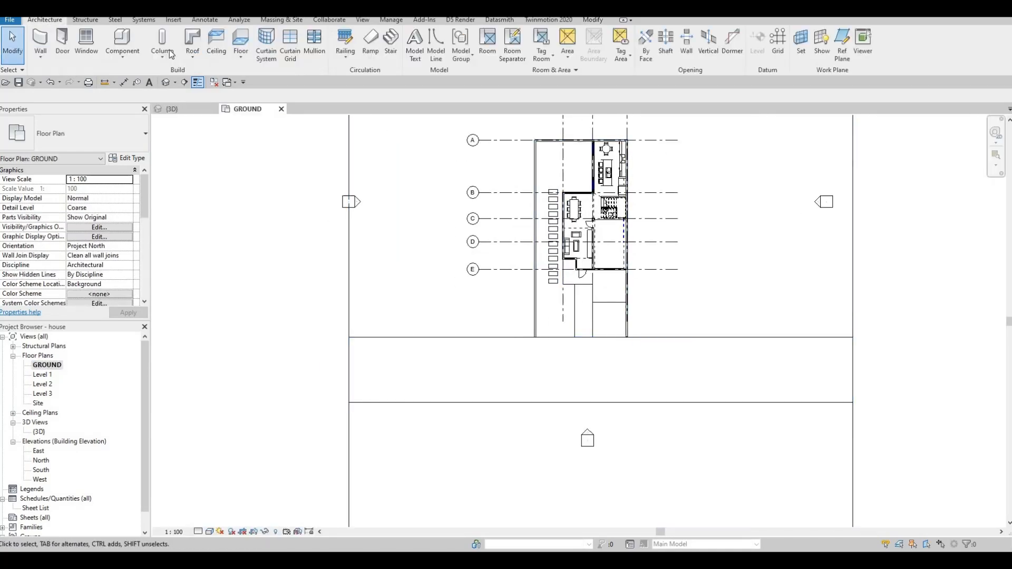
left_click(241, 42)
left_click(127, 158)
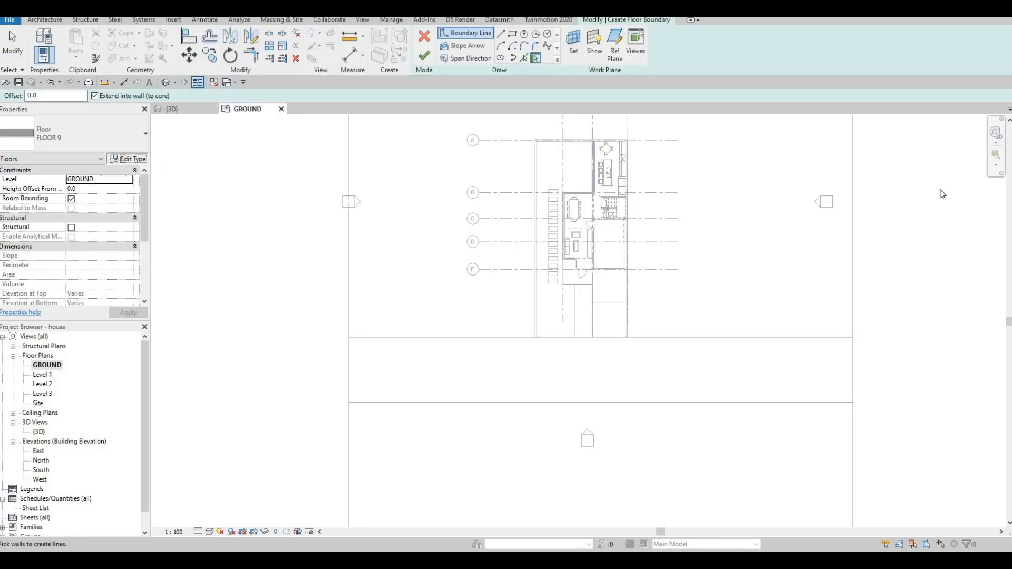
left_click(886, 207)
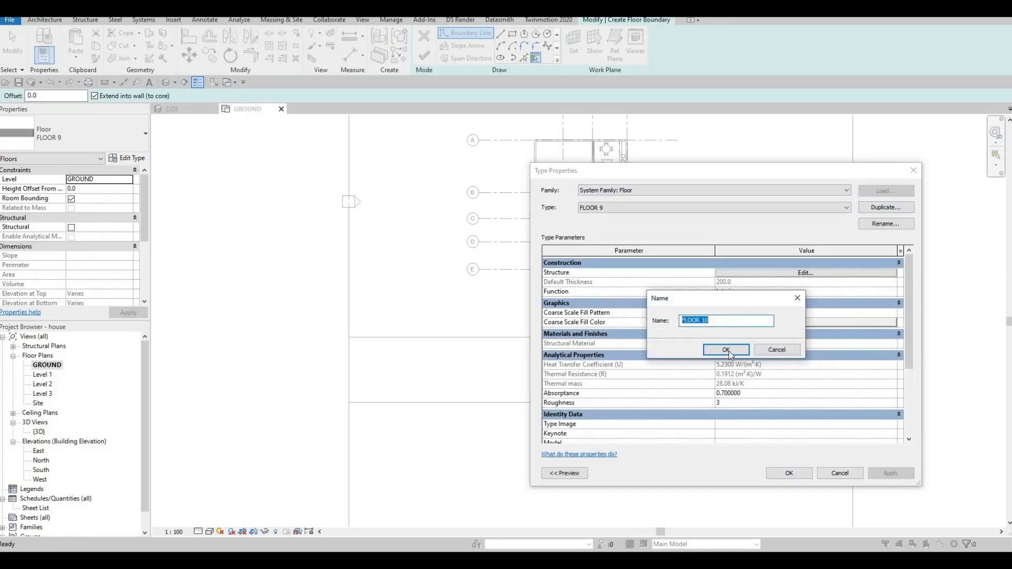
key("Return")
Open FLOOR 10's structure layer material and add Concrete, C90/105 from the AEC concrete library as its choice.
left_click(783, 274)
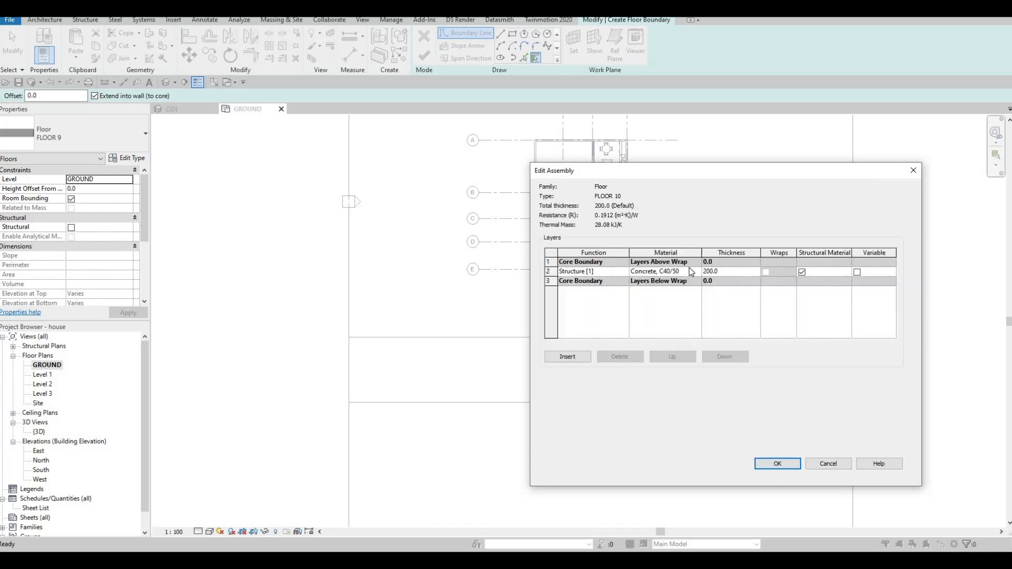
left_click(693, 271)
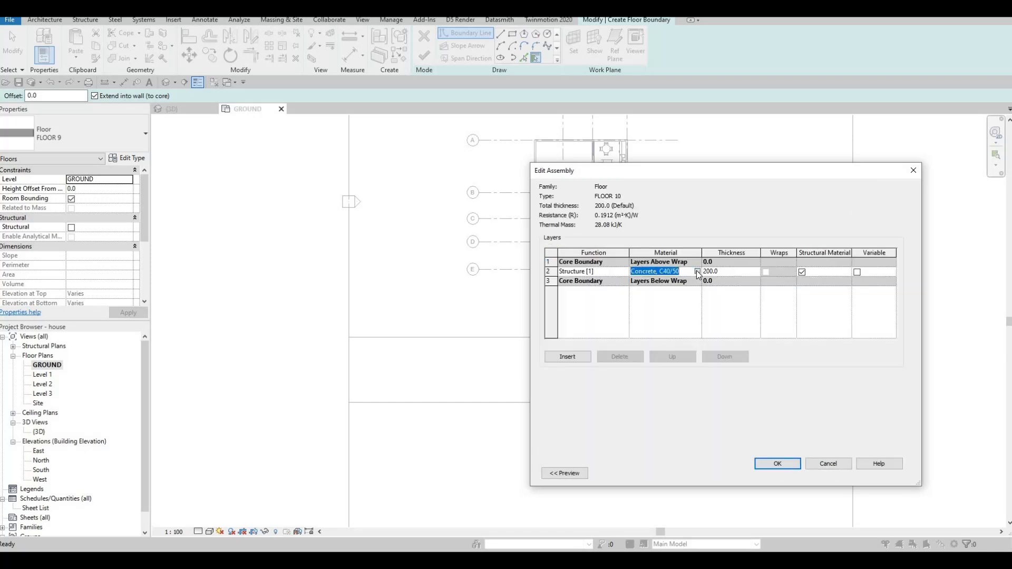
left_click(698, 272)
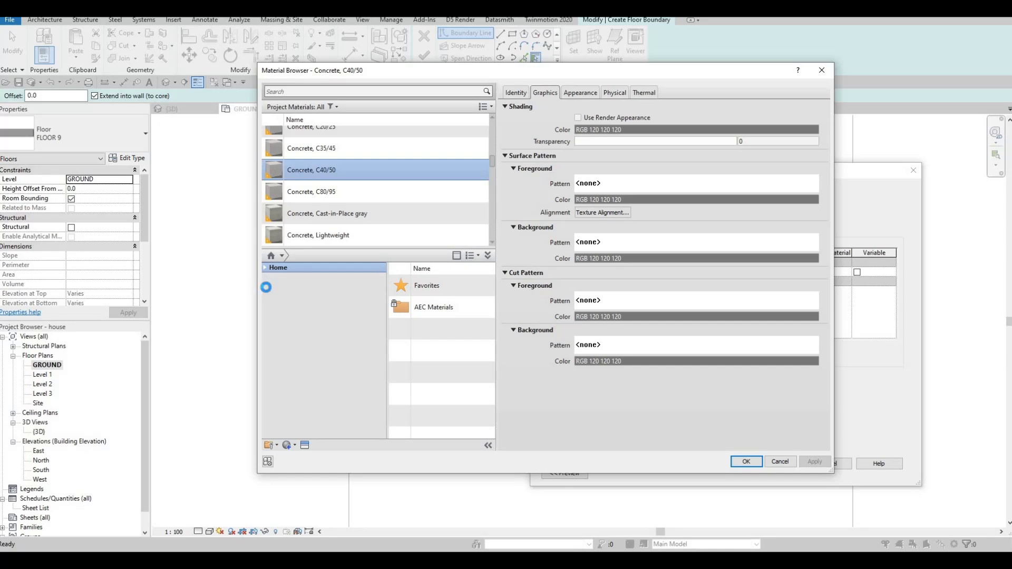
left_click(267, 289)
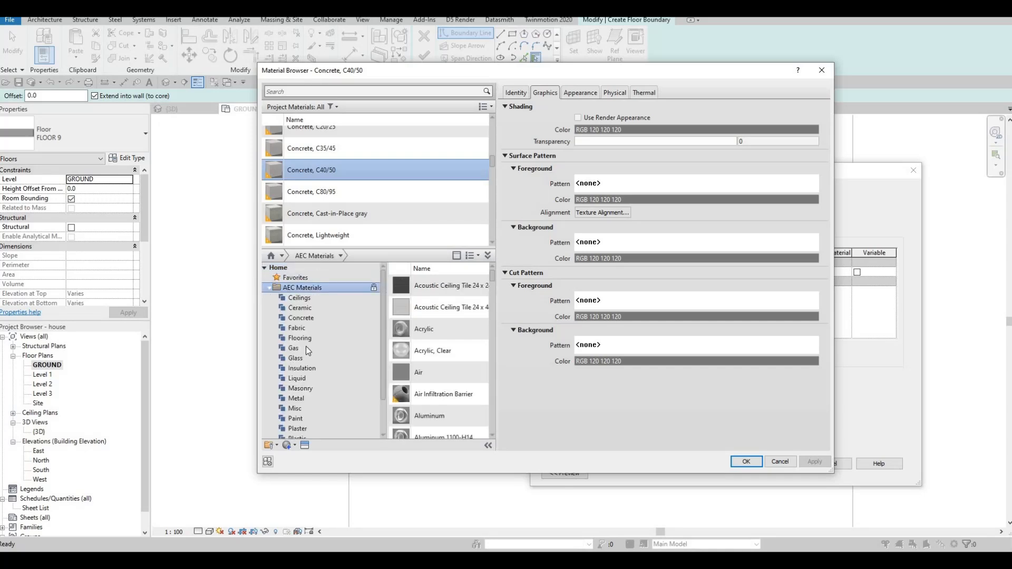
left_click(305, 318)
scroll(453, 369, "down", 5)
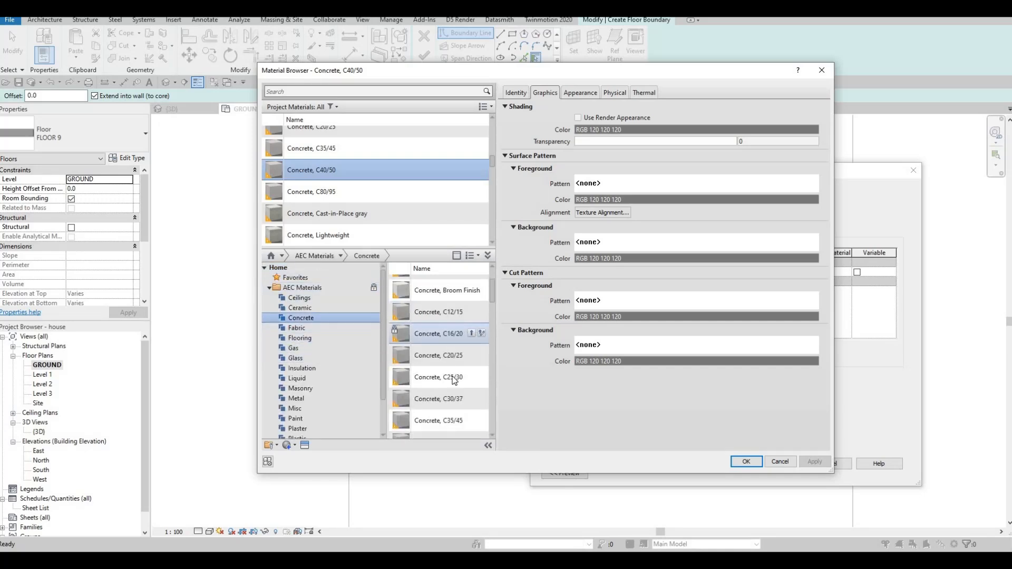
left_click(470, 390)
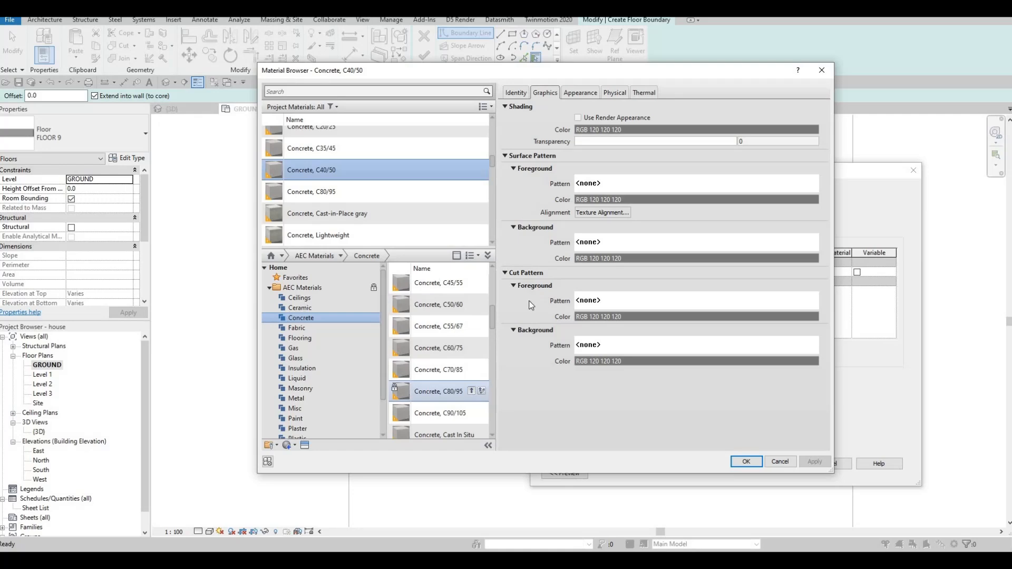
key("Escape")
left_click(471, 413)
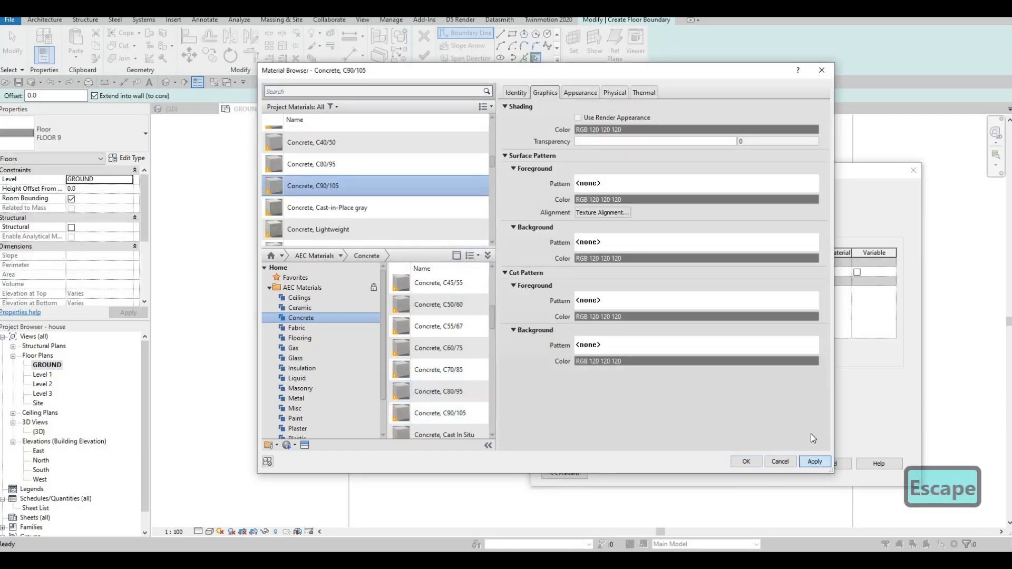
Accept Concrete, C90/105 as FLOOR 10's structure material, set the layer thickness to 100, and confirm the floor type.
left_click(748, 462)
left_click(777, 463)
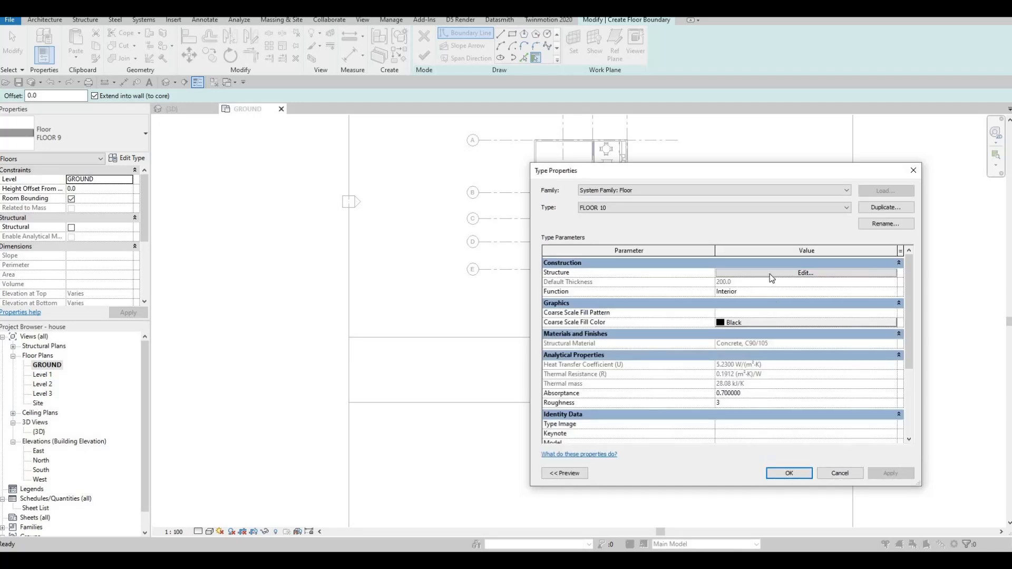
left_click(791, 272)
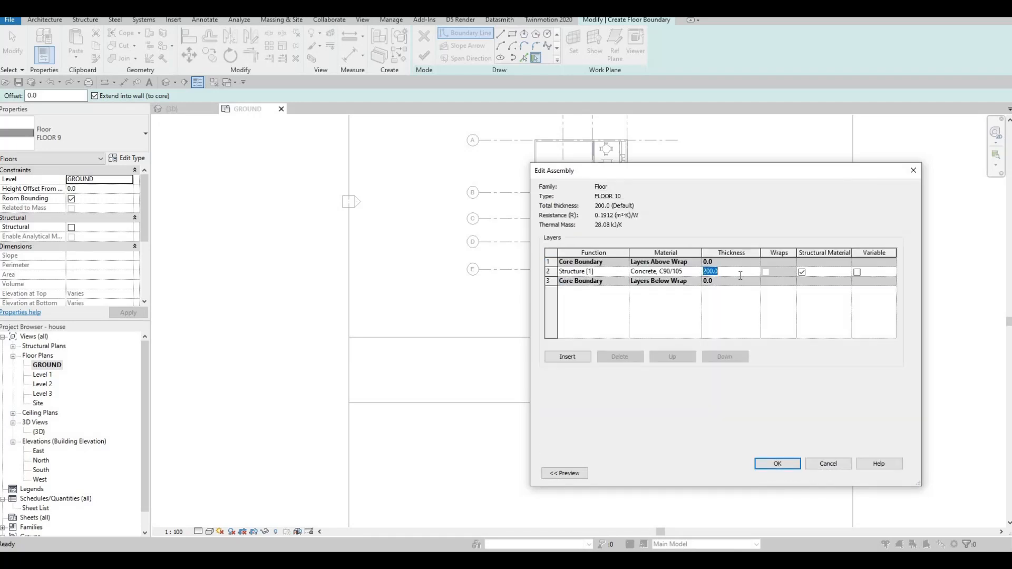
type("100")
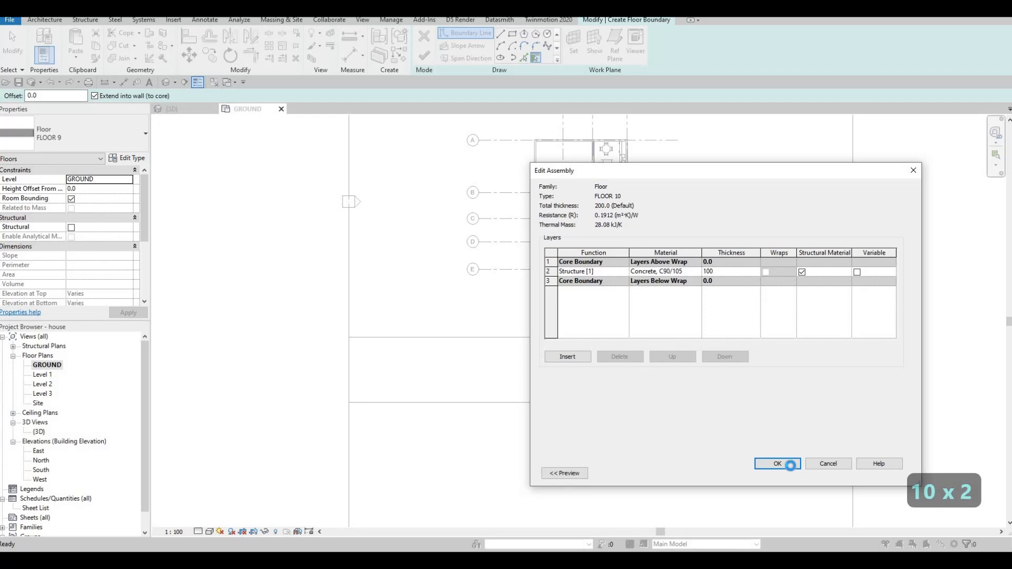
left_click(799, 462)
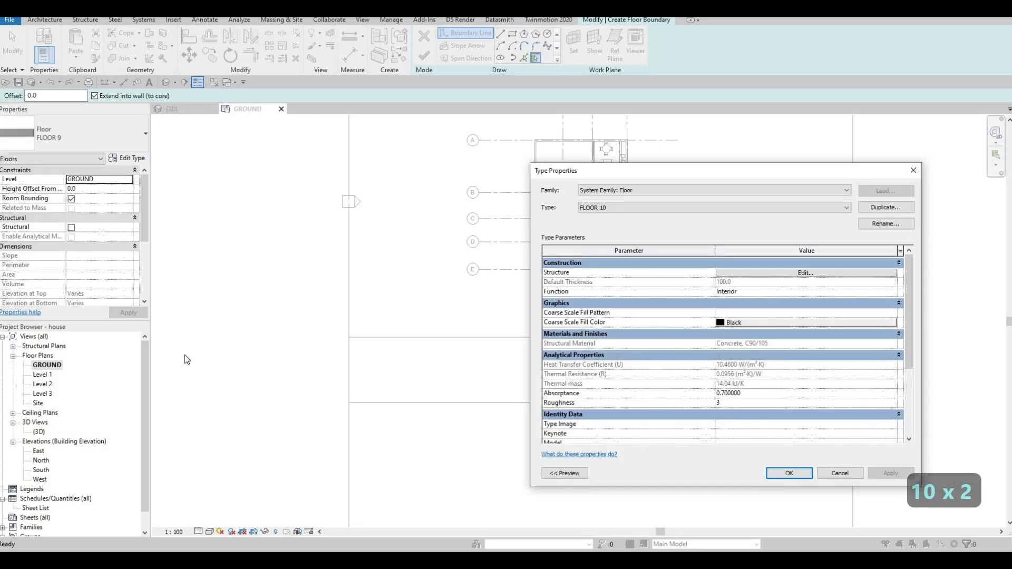
key("Return")
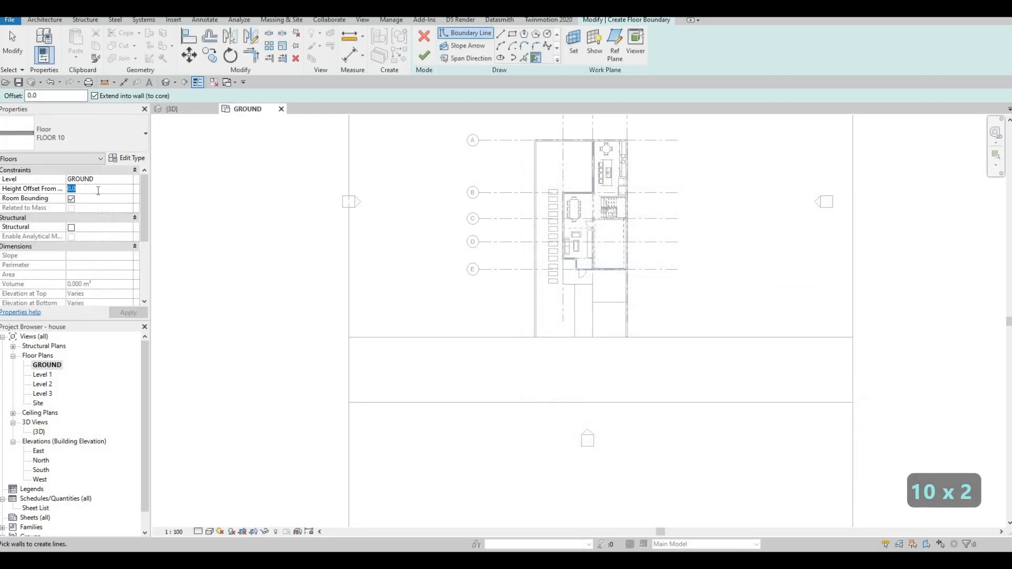
Set the new floor's height offset from the GROUND level to 200.
left_click(98, 189)
type("100200")
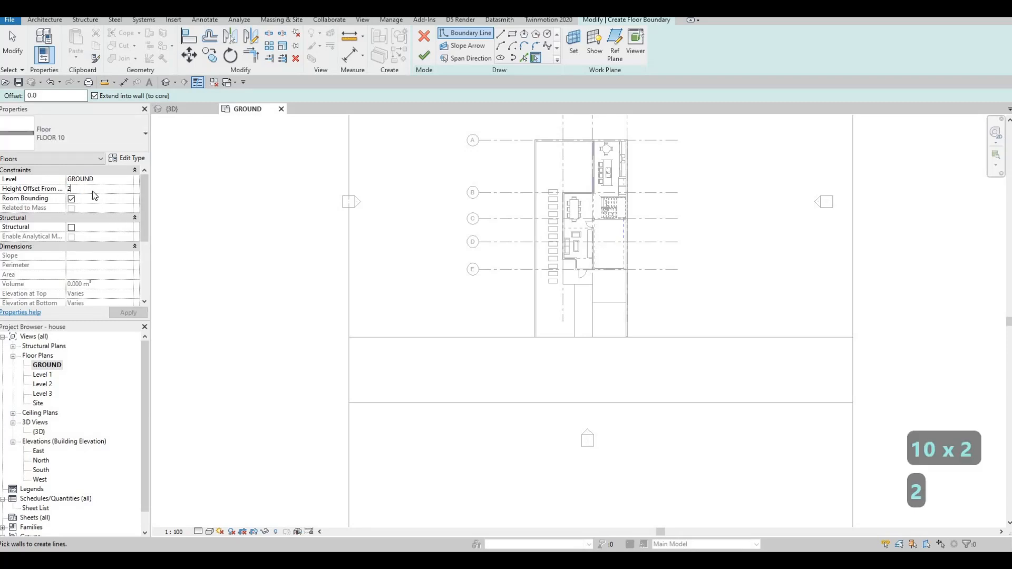
key("Return")
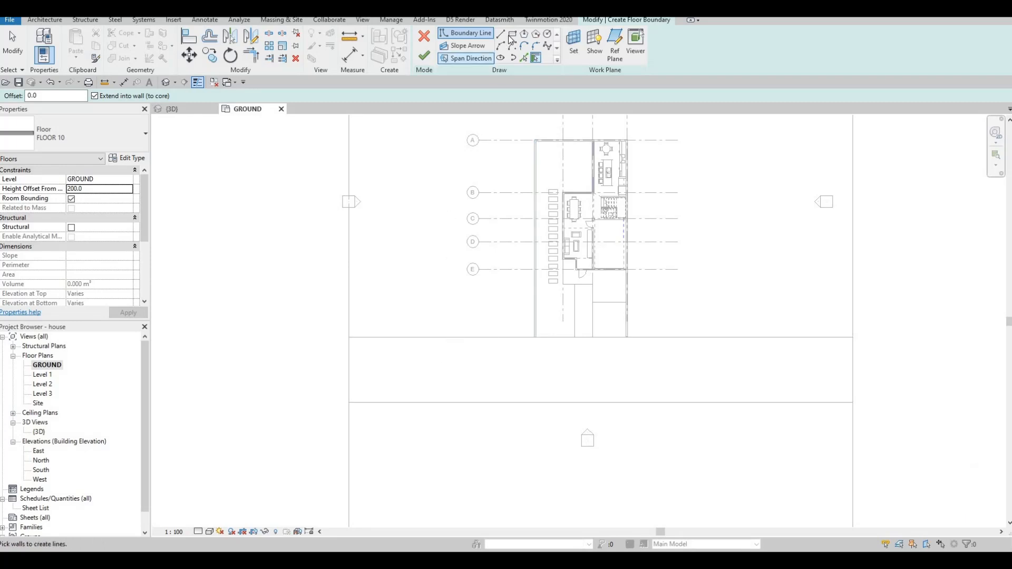
Sketch two rectangular strips on the road: about 20075 by 1129 mm at its upper left edge, and about 54085 by 1322 mm along its lower edge.
left_click(348, 338)
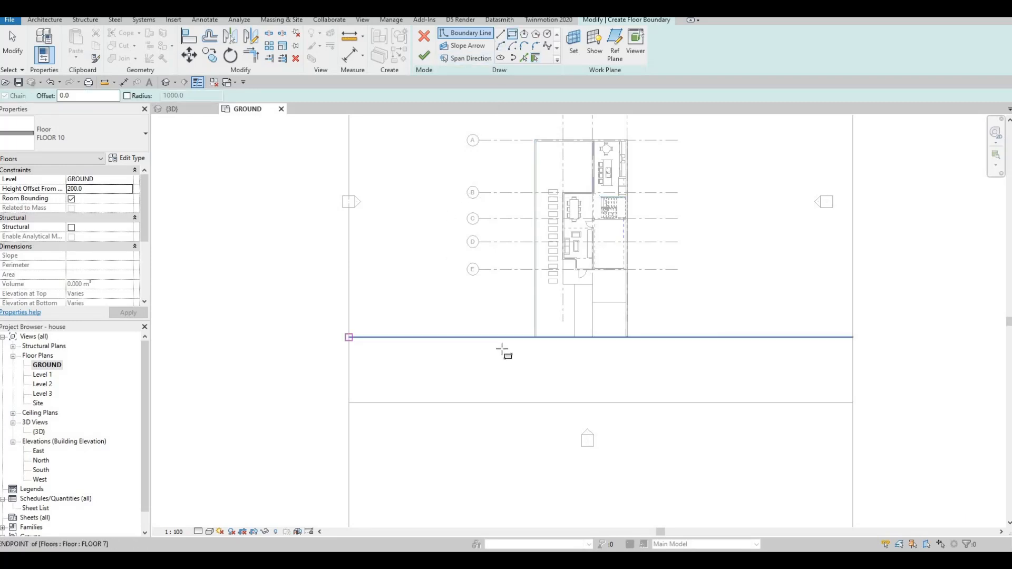
left_click(536, 347)
key("Escape")
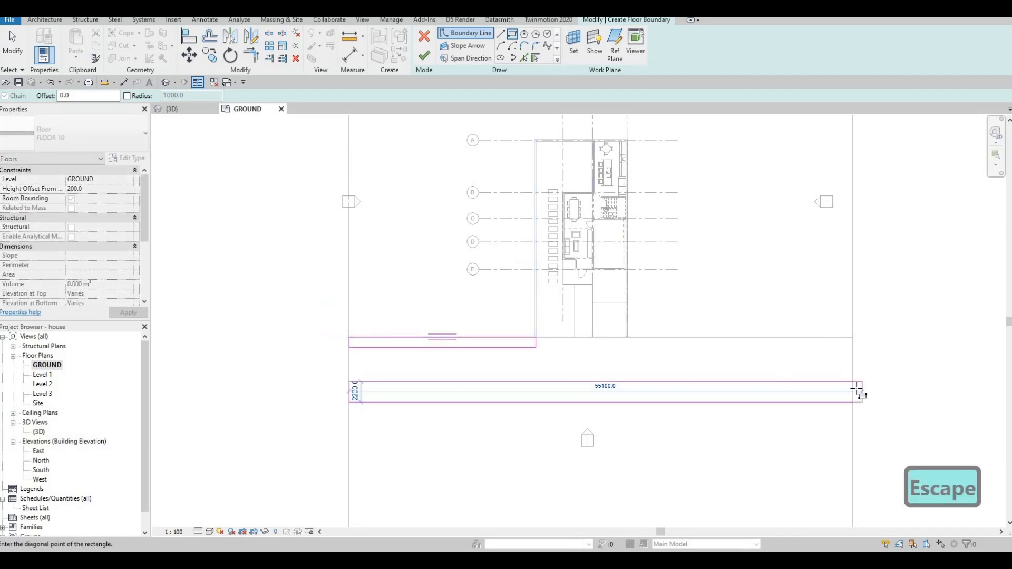
left_click(852, 390)
key("Escape")
key("Escape")
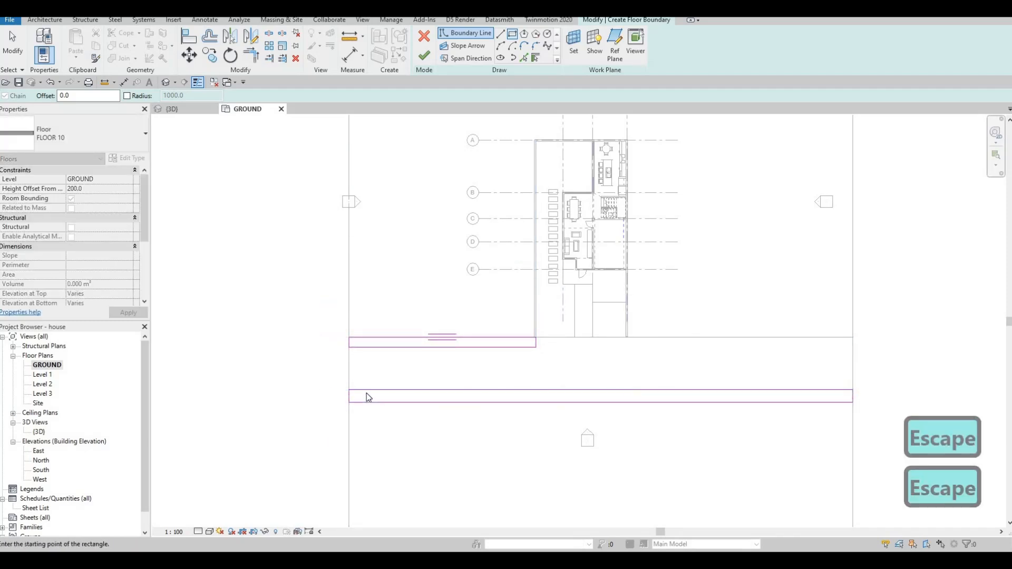
Set the width of the long strip along the road's lower edge to 2000 mm.
left_click(351, 391)
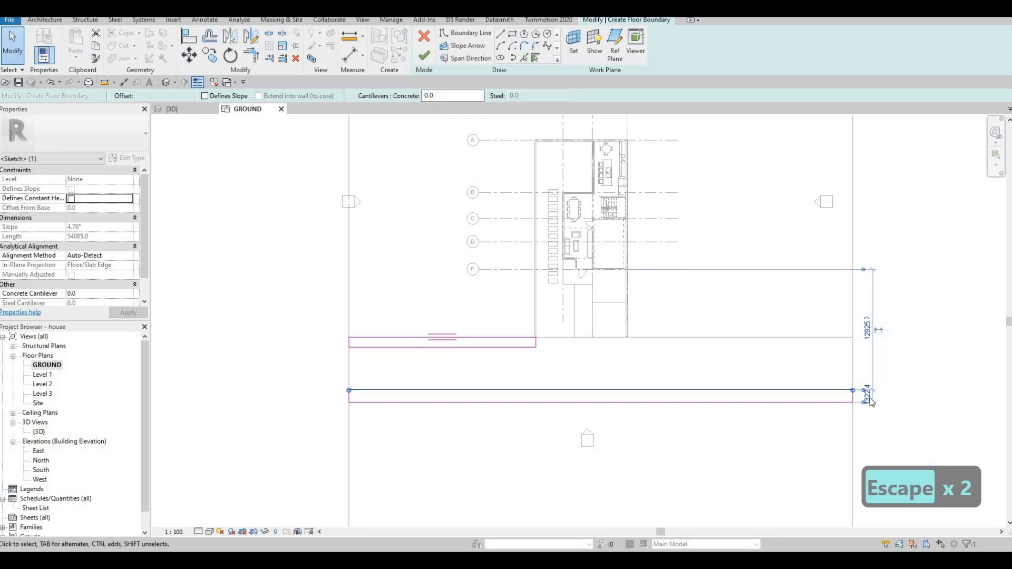
scroll(865, 395, "up", 2)
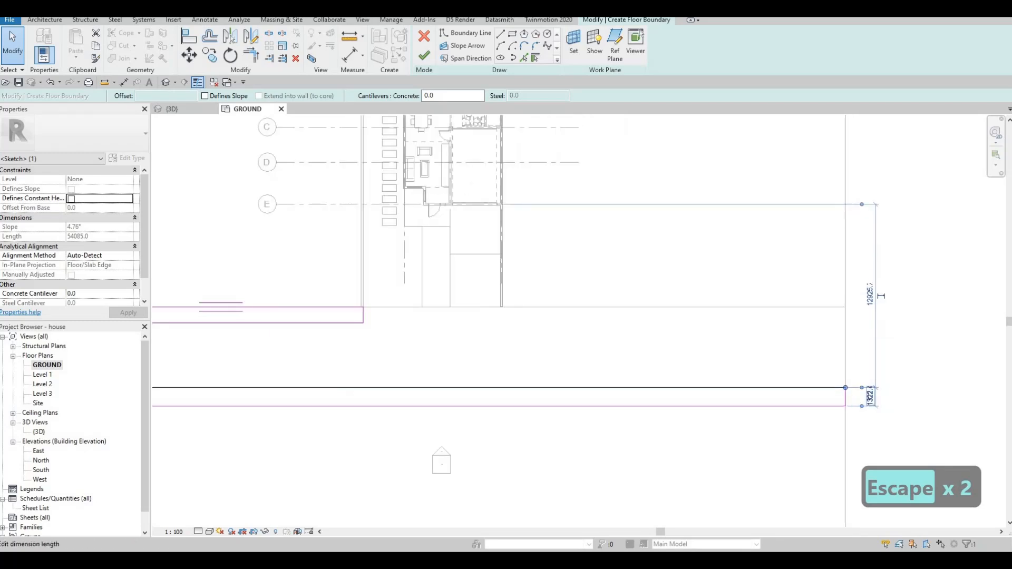
type("2000")
key("Return")
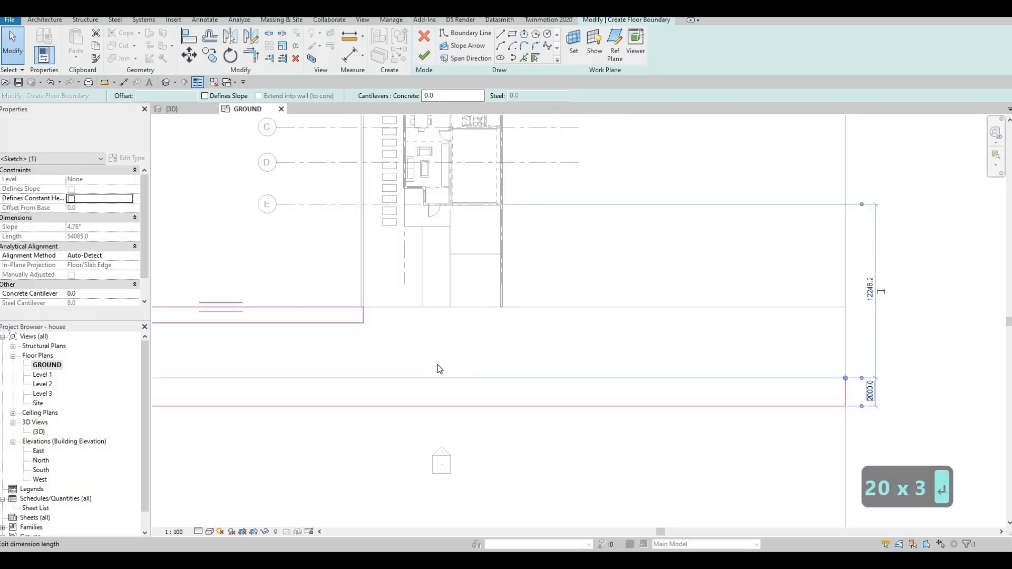
key("Escape")
Set the width of the short strip at the road's upper edge to 2000 mm and finish the floor boundary.
middle_click_drag(309, 326, 458, 286)
left_click(486, 282)
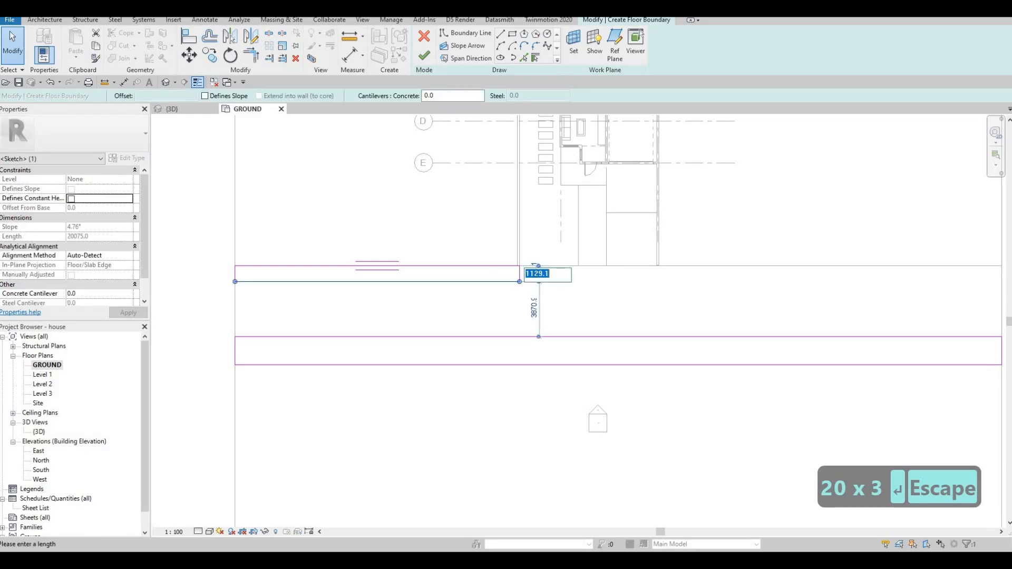
type("2000")
key("Return")
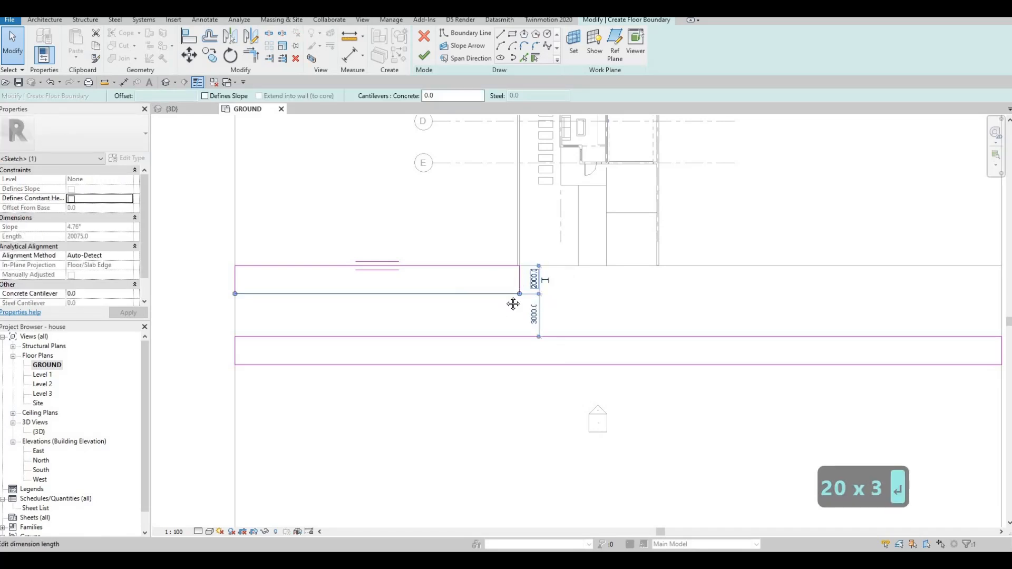
key("Escape")
key("Escape")
scroll(425, 228, "down", 5)
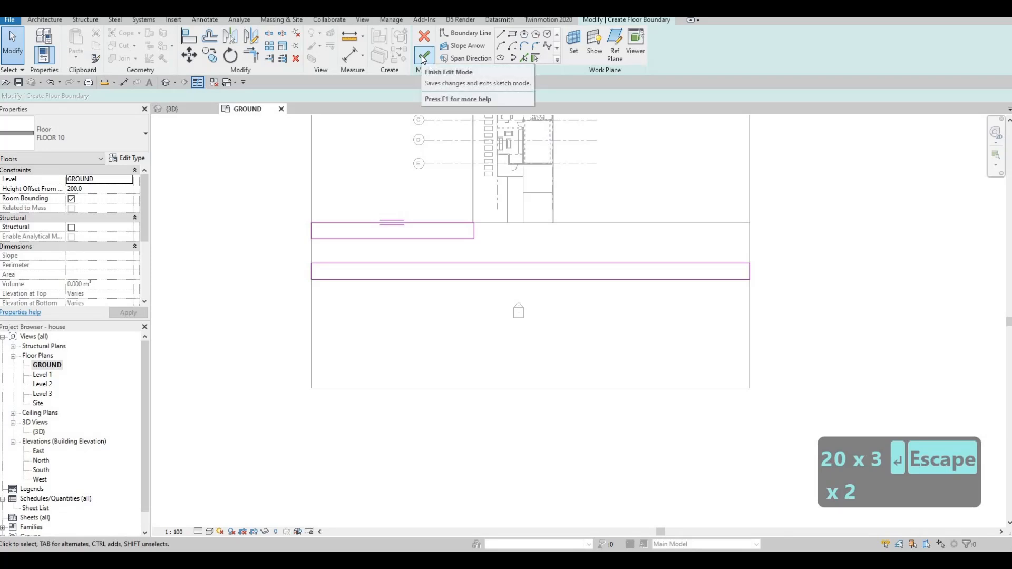
left_click(424, 57)
key("Escape")
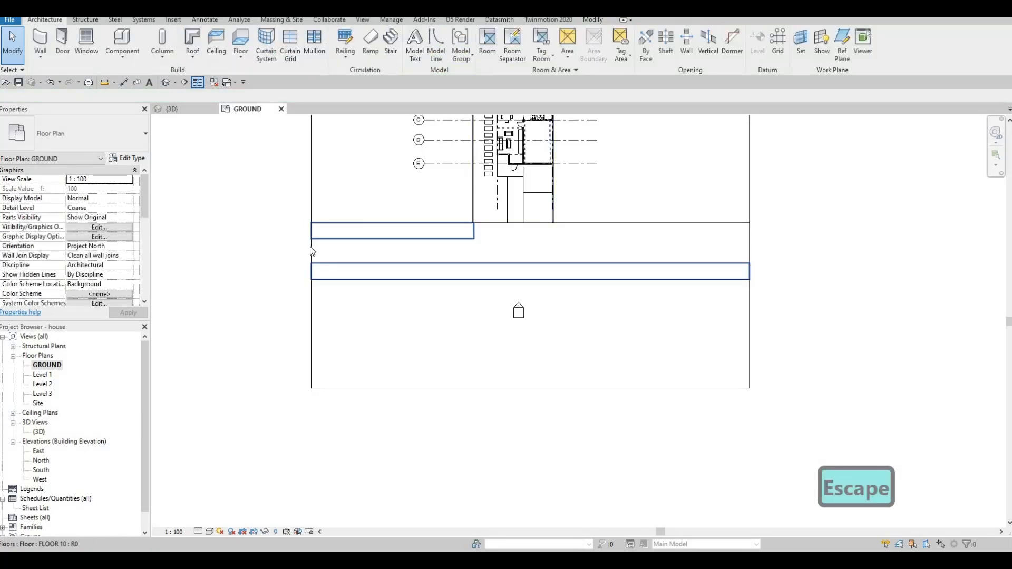
Edit the FLOOR 7 road's boundary and pull its lower edge down to a road depth of about 10900 mm.
left_click(443, 262)
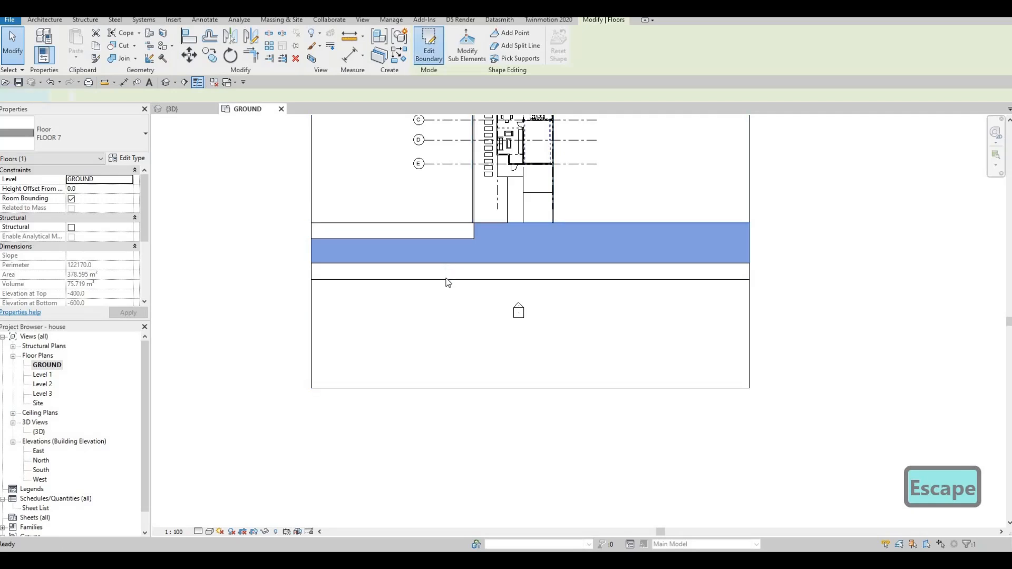
left_click_drag(448, 279, 449, 310)
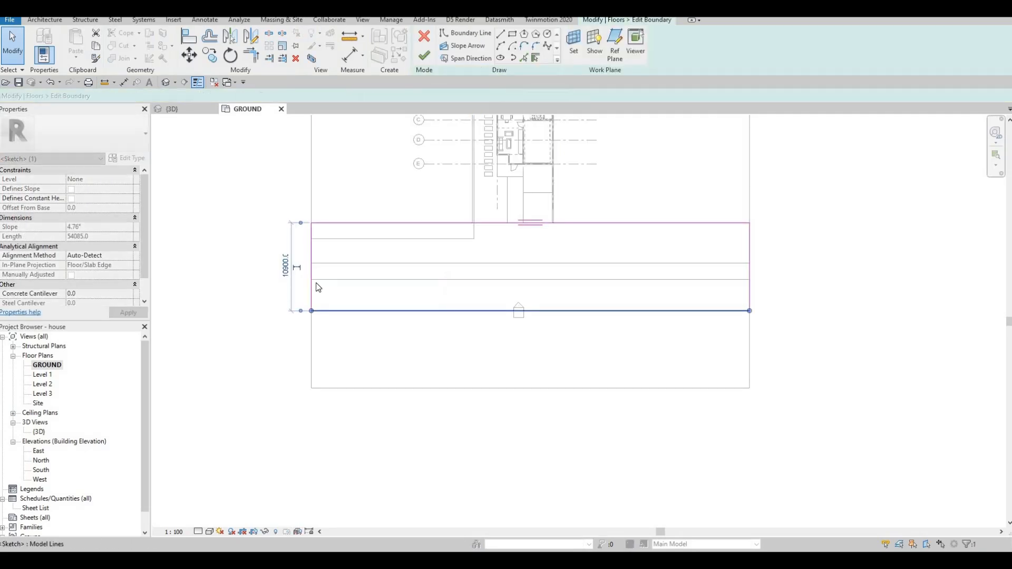
left_click(285, 266)
type("100")
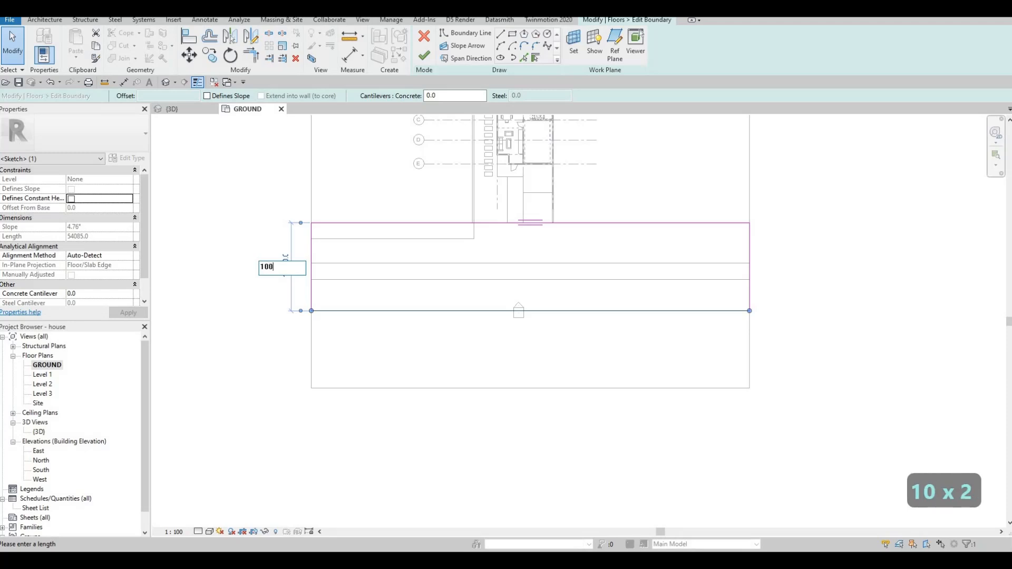
type("0000")
key("Return")
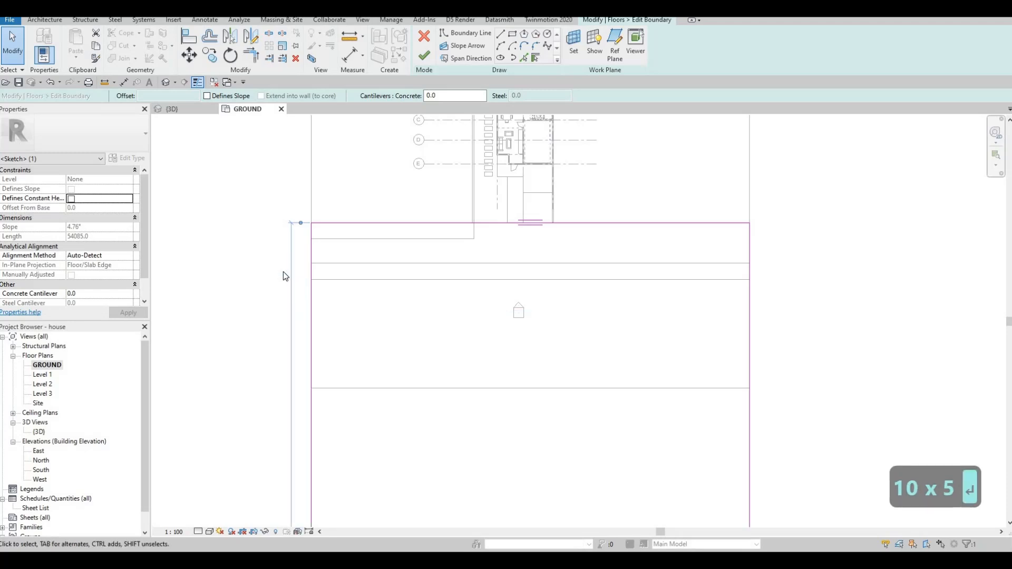
key("ctrl+z")
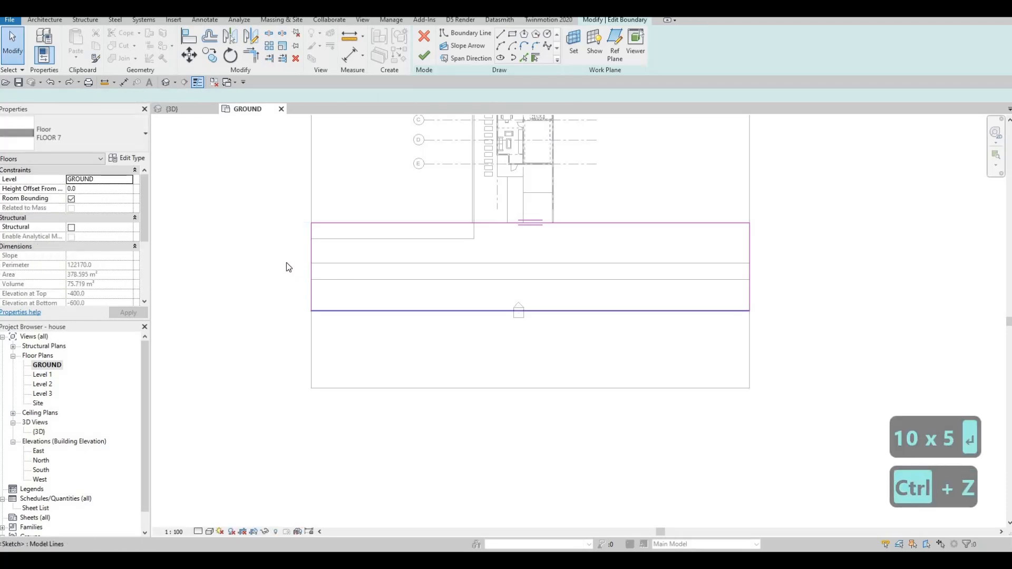
Set the distance between the road's upper and lower edges to 10000 mm and finish the boundary.
left_click(312, 267)
left_click(285, 263)
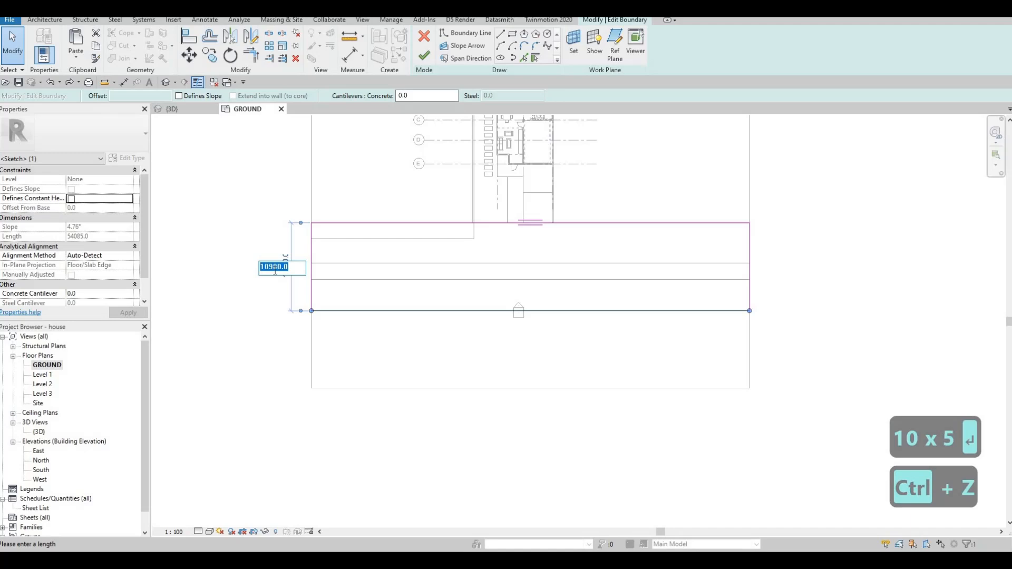
left_click(275, 268)
key("BackSpace")
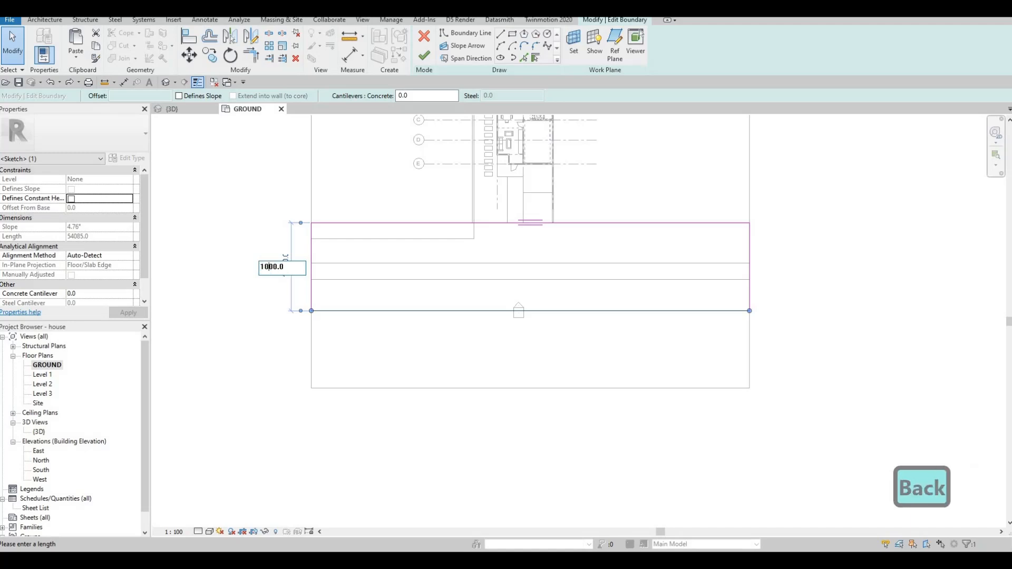
type("0")
key("Return")
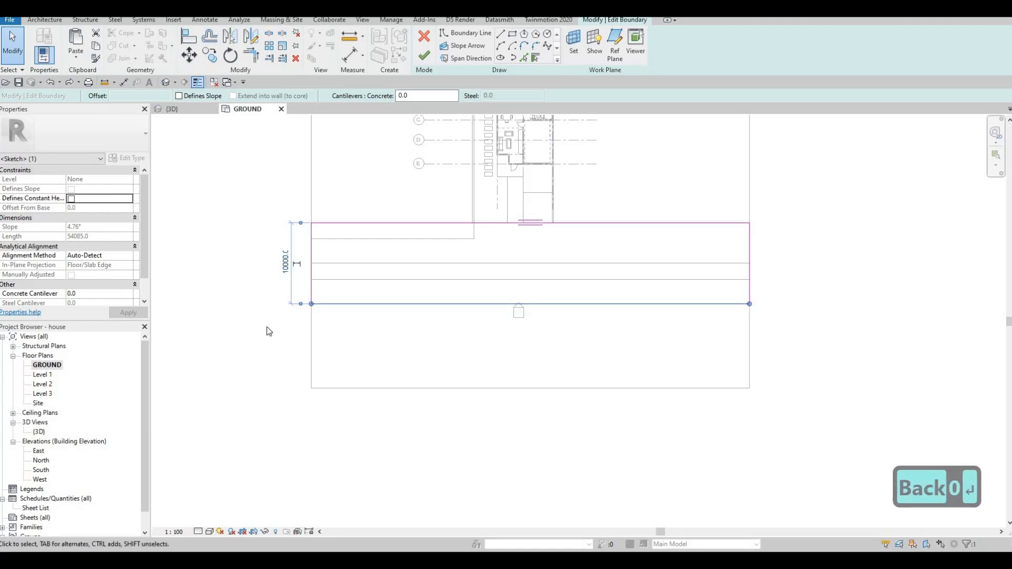
left_click(351, 323)
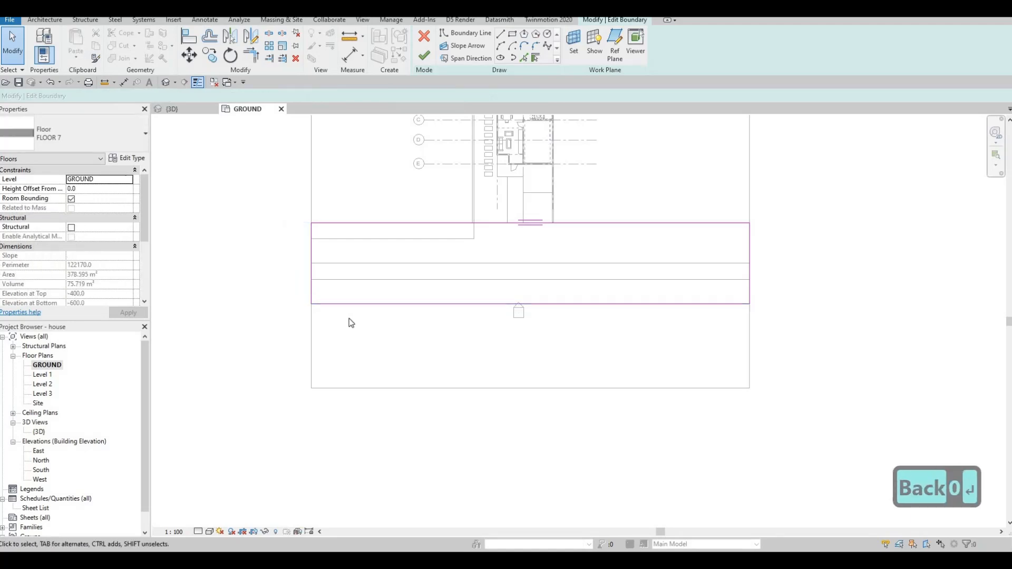
left_click(424, 55)
Move the lower rectangle of the FLOOR 2 lawn boundary down to start at the road's new lower edge, and finish editing.
left_click(394, 361)
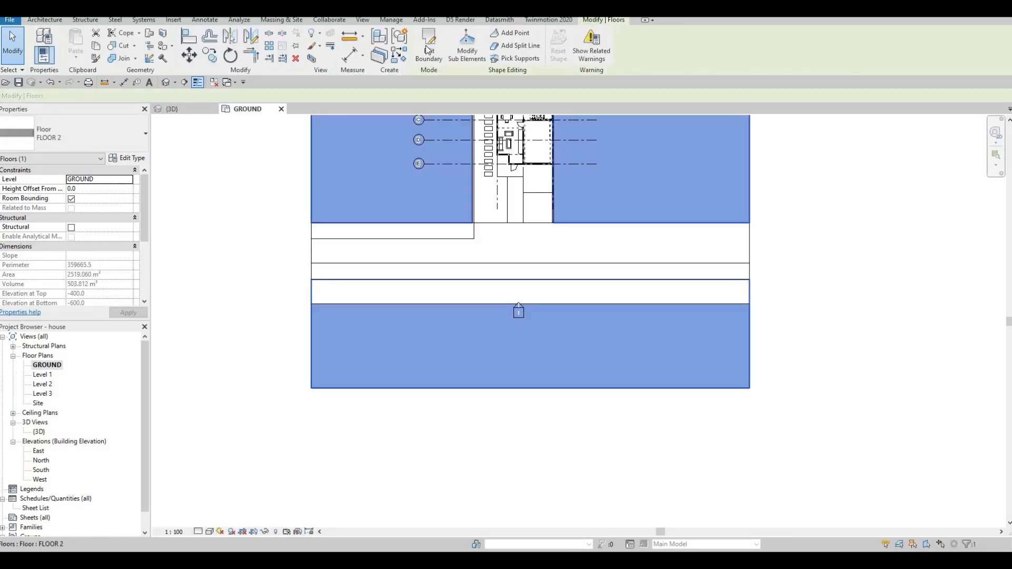
left_click(428, 49)
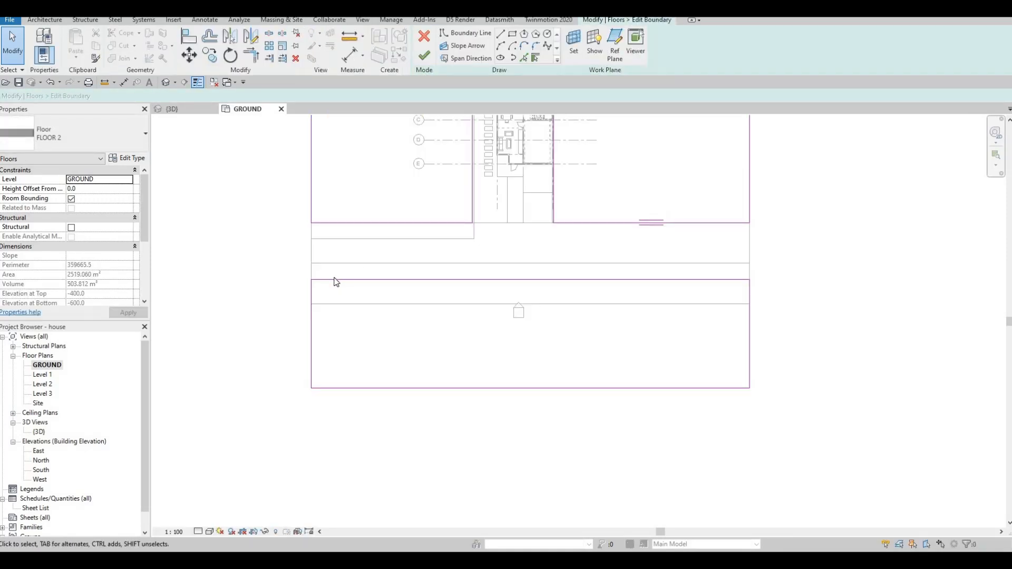
key("Tab")
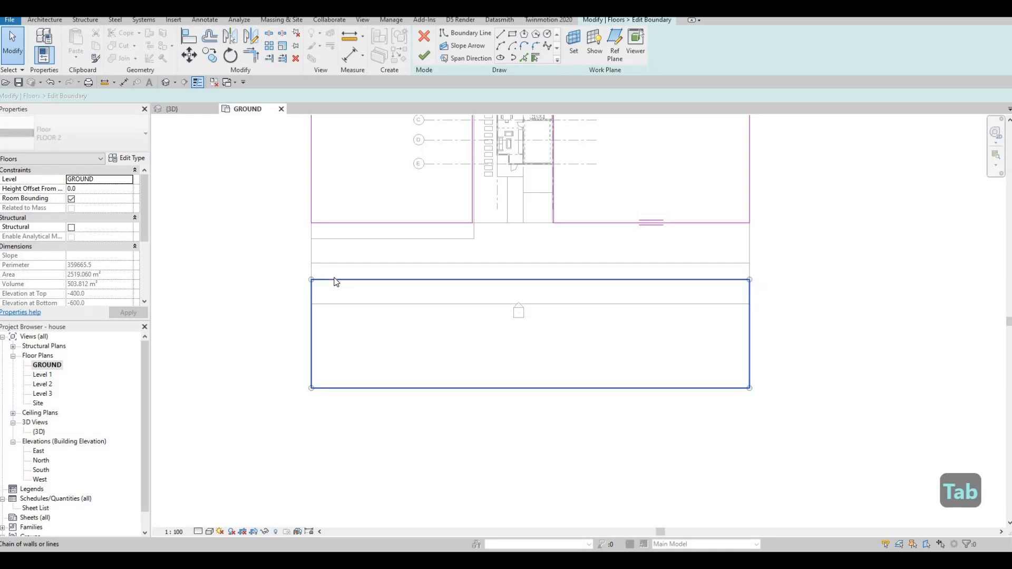
left_click(335, 282)
key("m")
key("v")
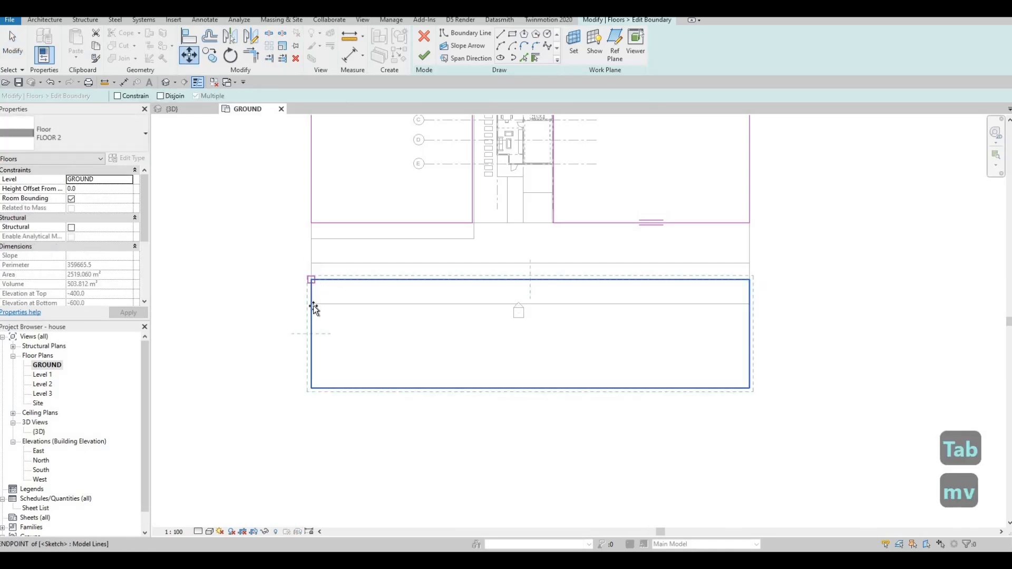
left_click(312, 304)
left_click(425, 55)
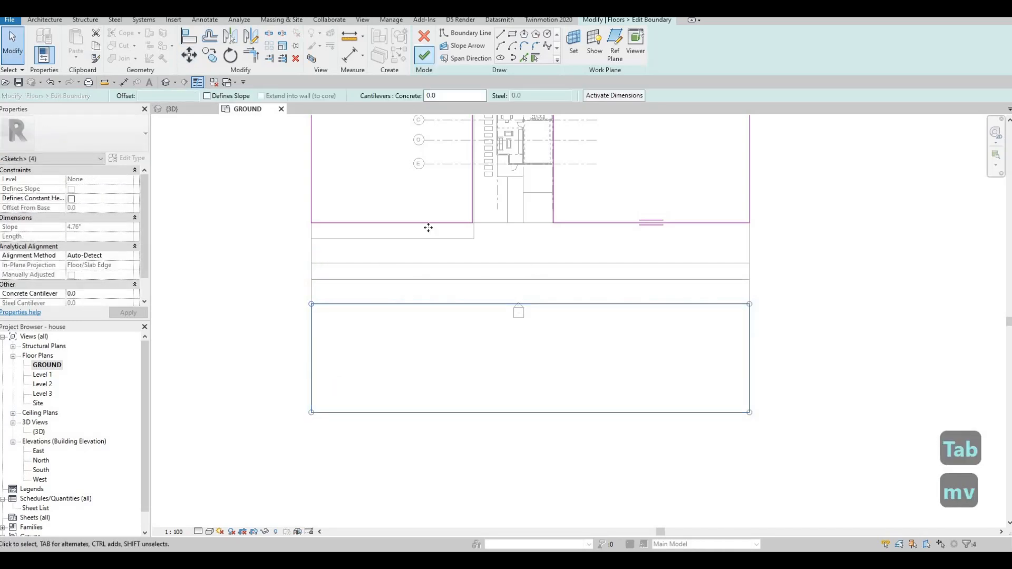
key("Escape")
Edit the FLOOR 10 boundary and move the long strip down until its lower edge meets the road's lower edge.
double_click(353, 283)
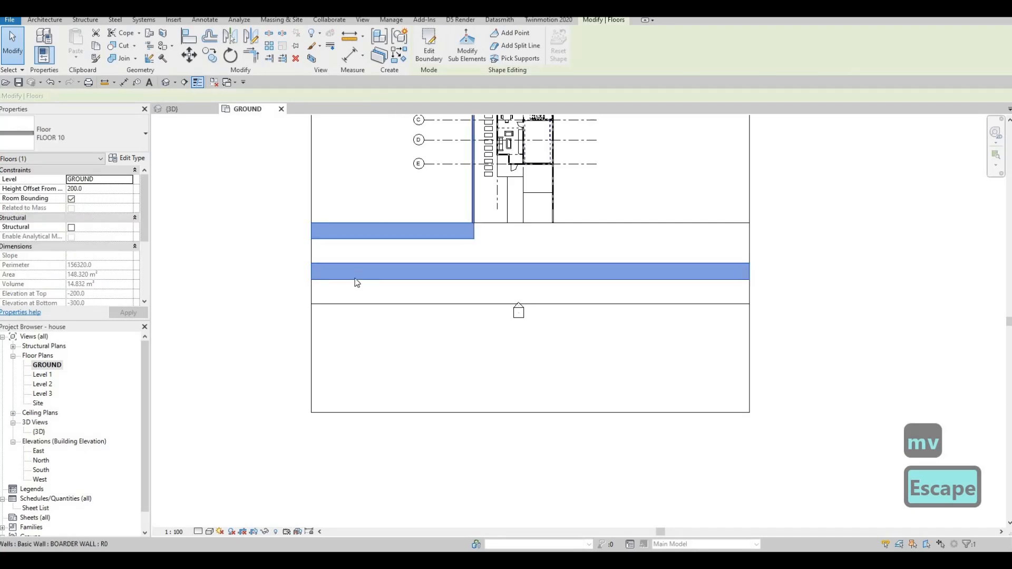
key("Tab")
left_click(349, 276)
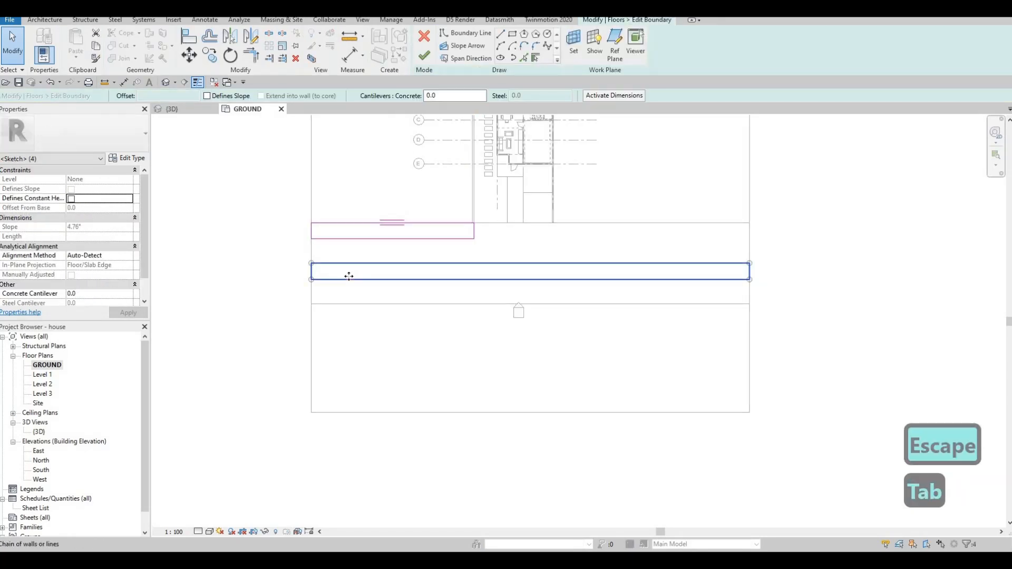
key("m")
key("v")
left_click(311, 279)
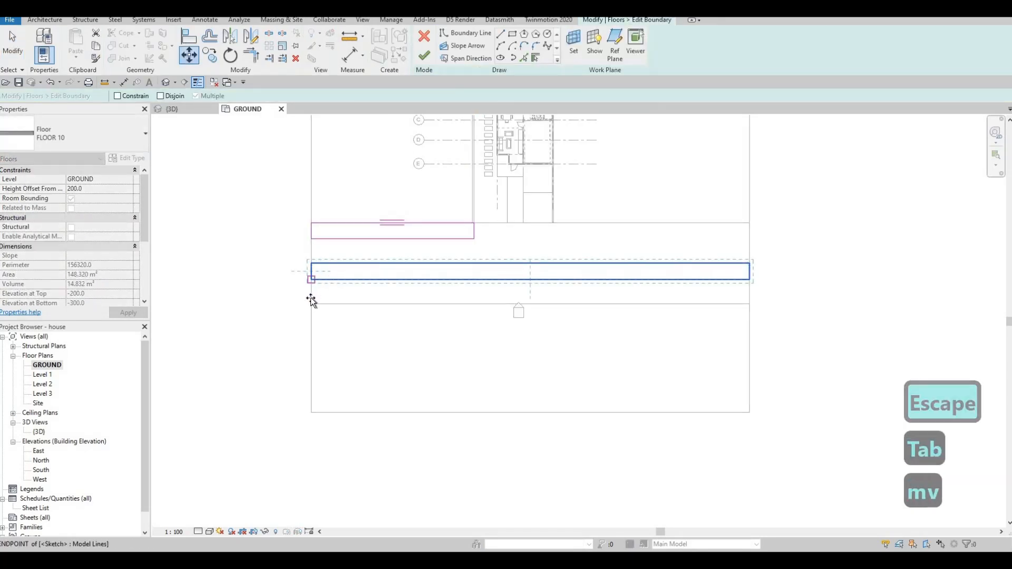
left_click(311, 303)
key("Escape")
key("Escape")
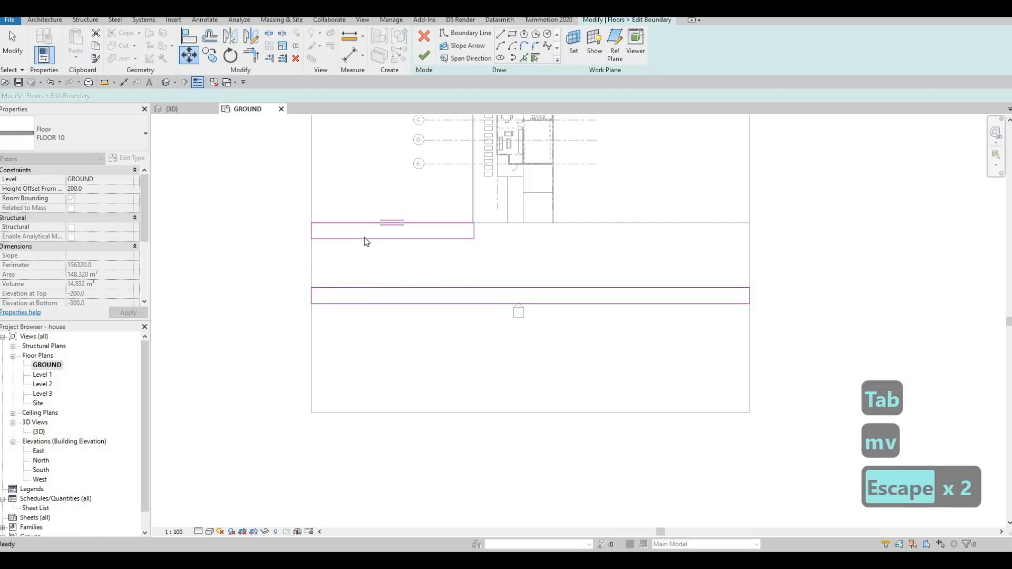
Copy the short strip rectangle above the road across to the road's right end, from its upper-right corner.
key("Tab")
left_click(365, 238)
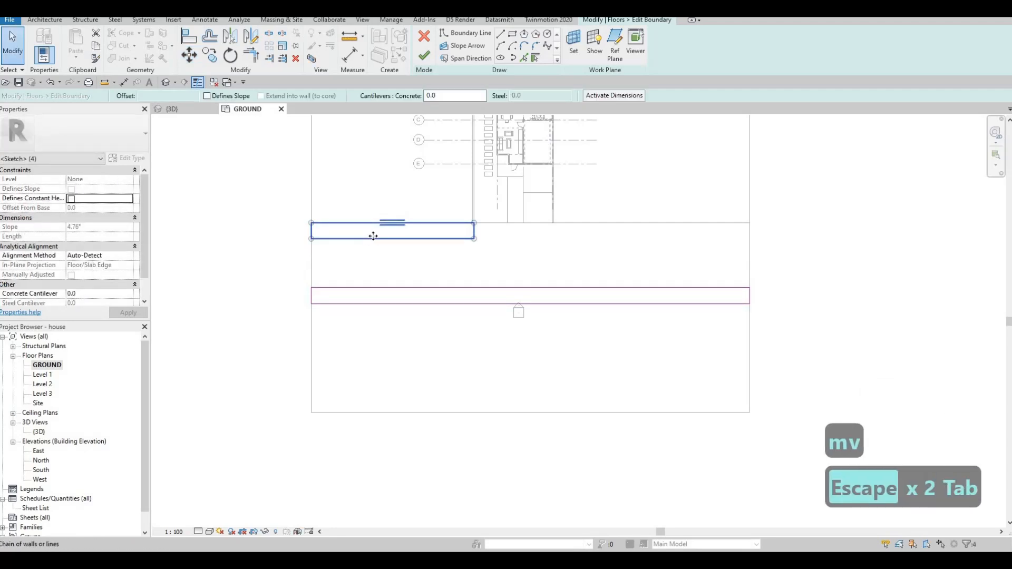
key("c")
key("o")
left_click(474, 223)
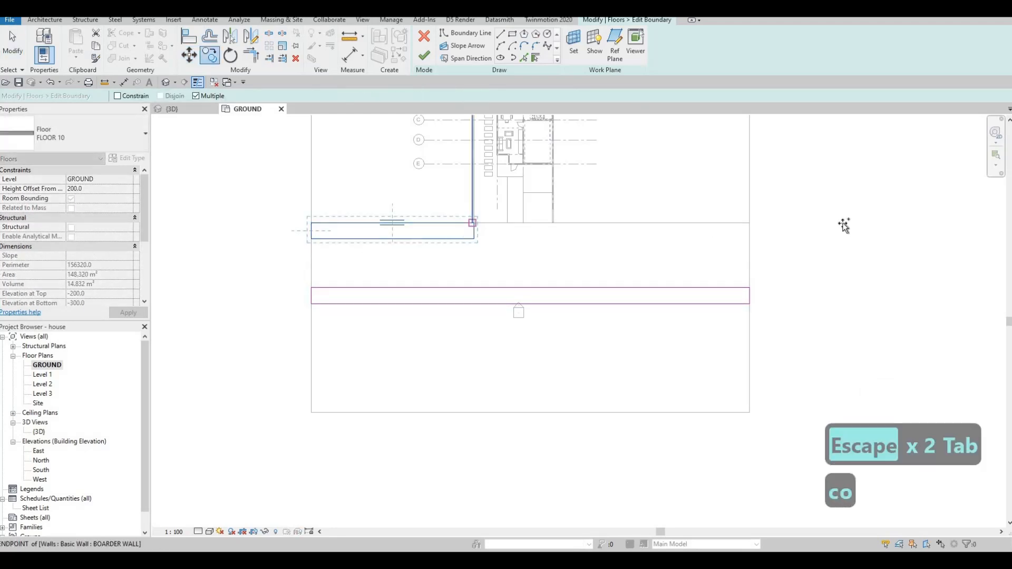
left_click(751, 223)
key("Escape")
scroll(680, 228, "up", 3)
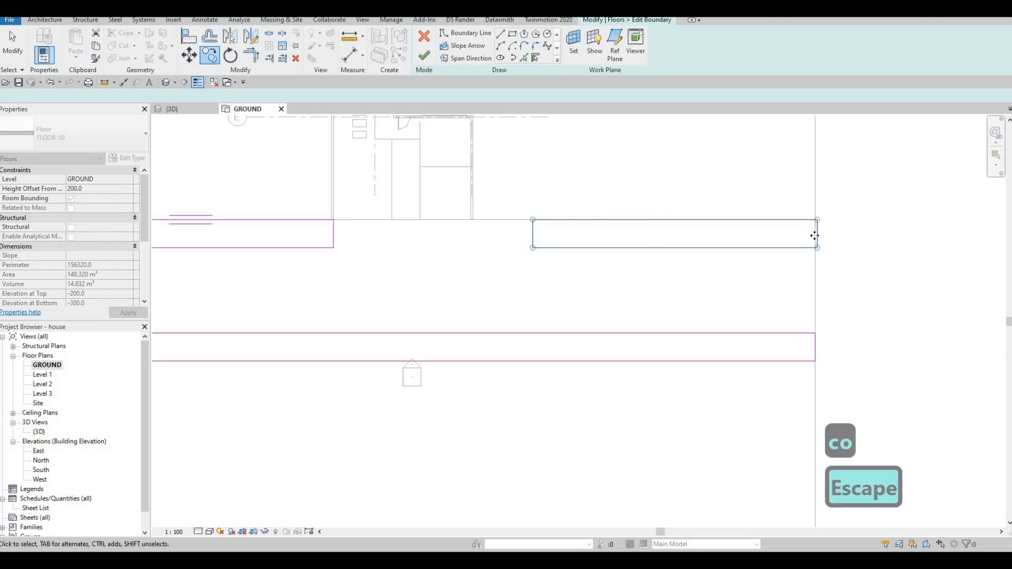
Pull the copied strip's outer end back flush with the road's right edge.
left_click(818, 233)
scroll(817, 230, "up", 4)
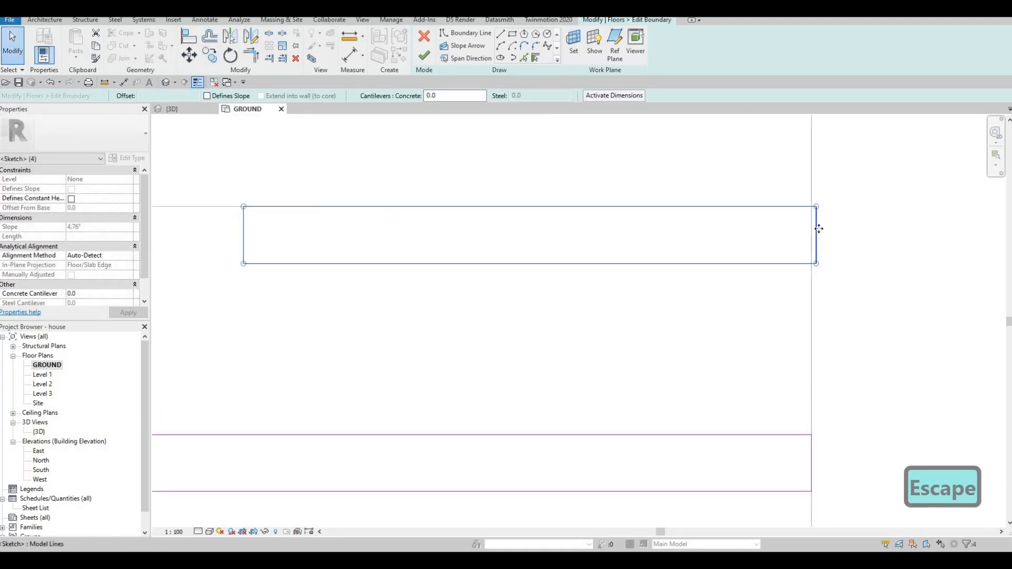
left_click_drag(816, 230, 811, 231)
scroll(792, 238, "down", 3)
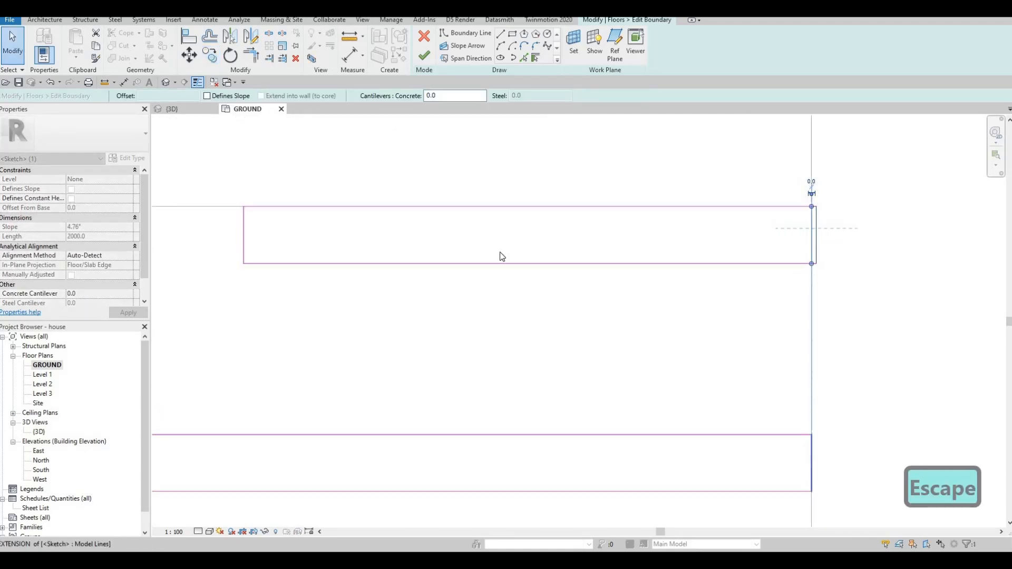
Extend the copied strip's inner end leftward to the right boundary wall beside the driveway.
middle_click_drag(430, 233, 631, 202)
left_click_drag(631, 200, 545, 199)
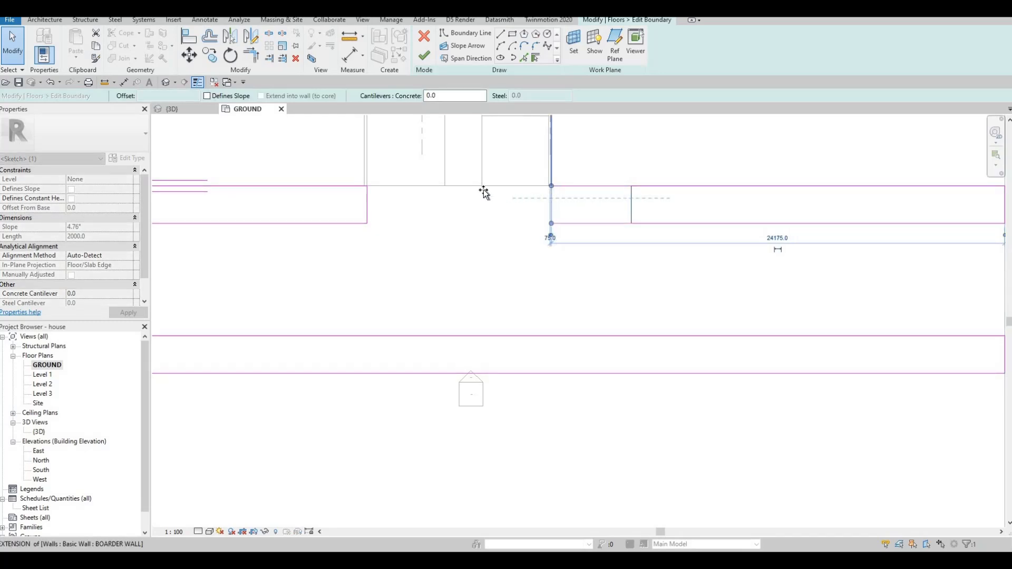
left_click_drag(484, 192, 484, 192)
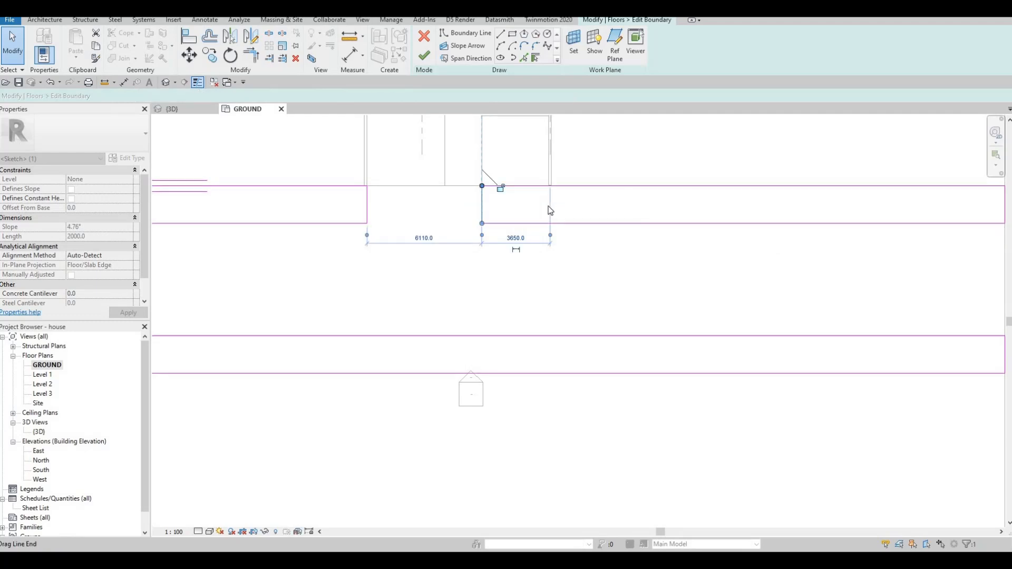
scroll(547, 207, "down", 4)
scroll(452, 195, "up", 3)
scroll(443, 258, "down", 2)
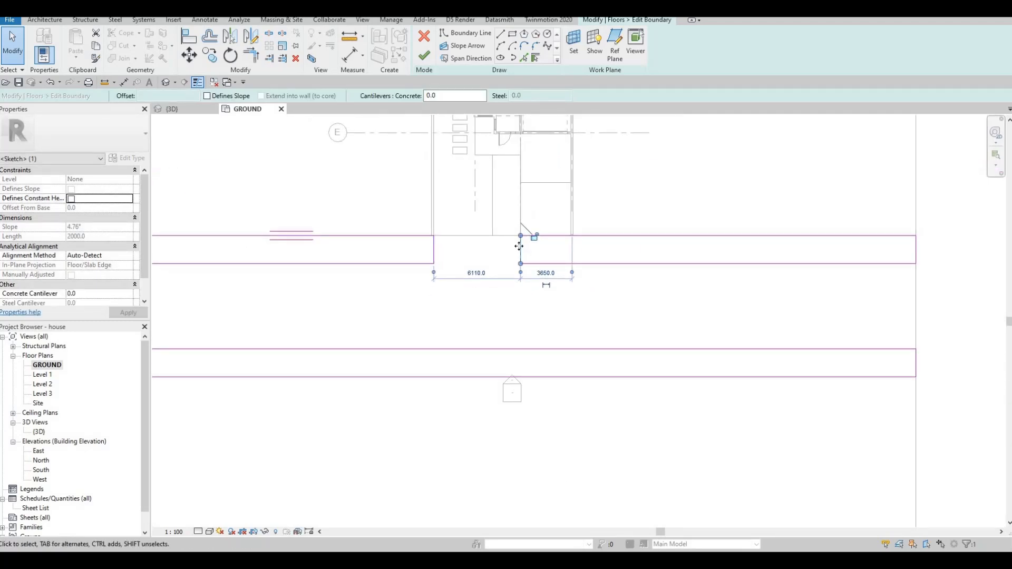
left_click_drag(519, 246, 570, 249)
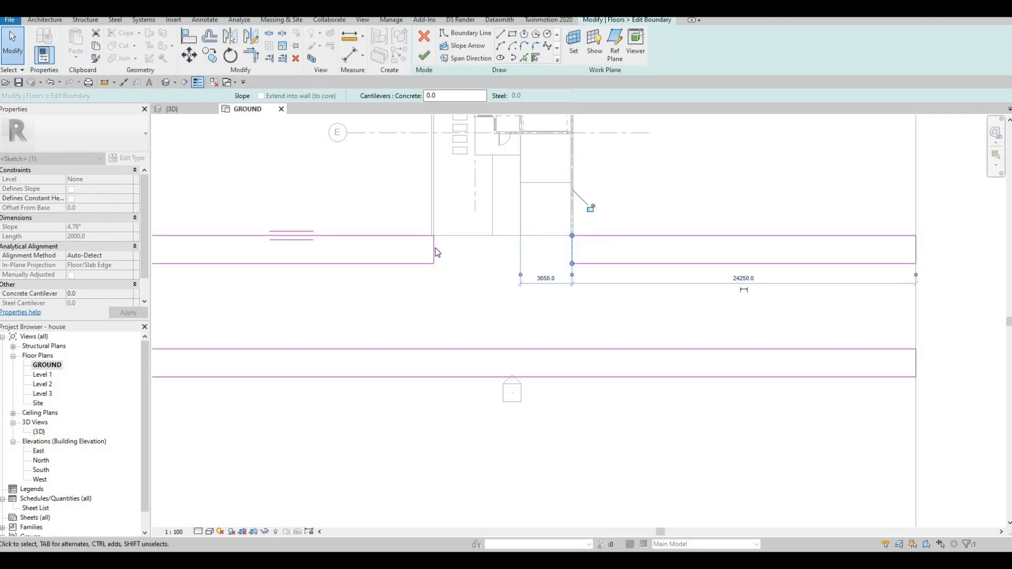
Extend the left strip's inner end rightward to the exterior wall line at the driveway's left edge.
left_click_drag(436, 246, 492, 250)
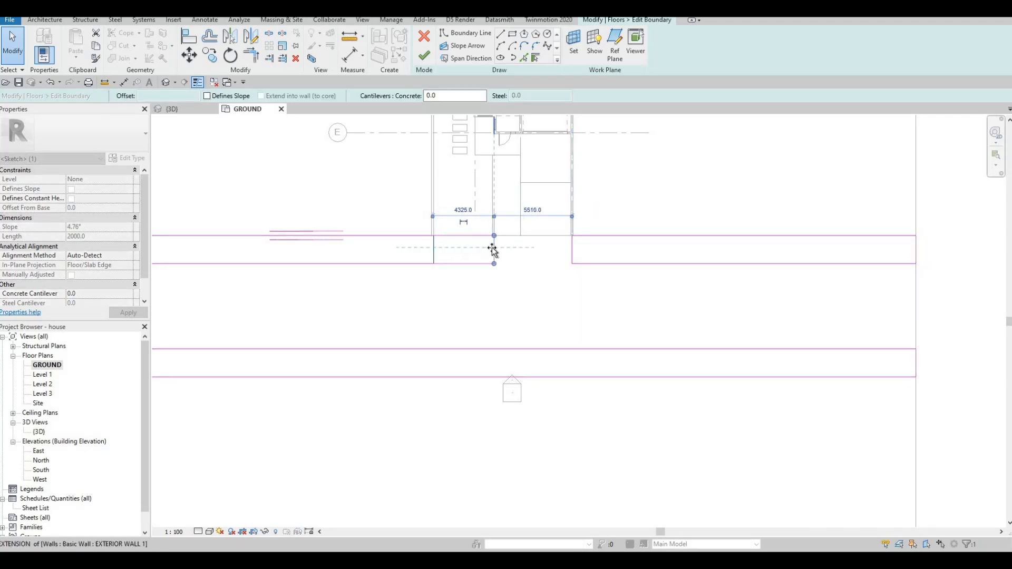
scroll(522, 222, "up", 4)
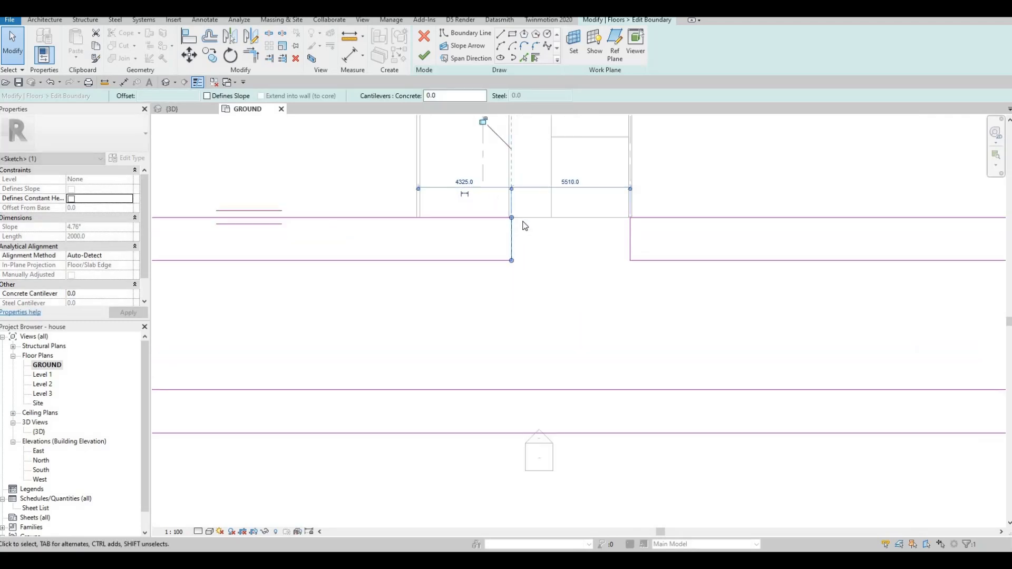
scroll(530, 241, "up", 2)
key("Escape")
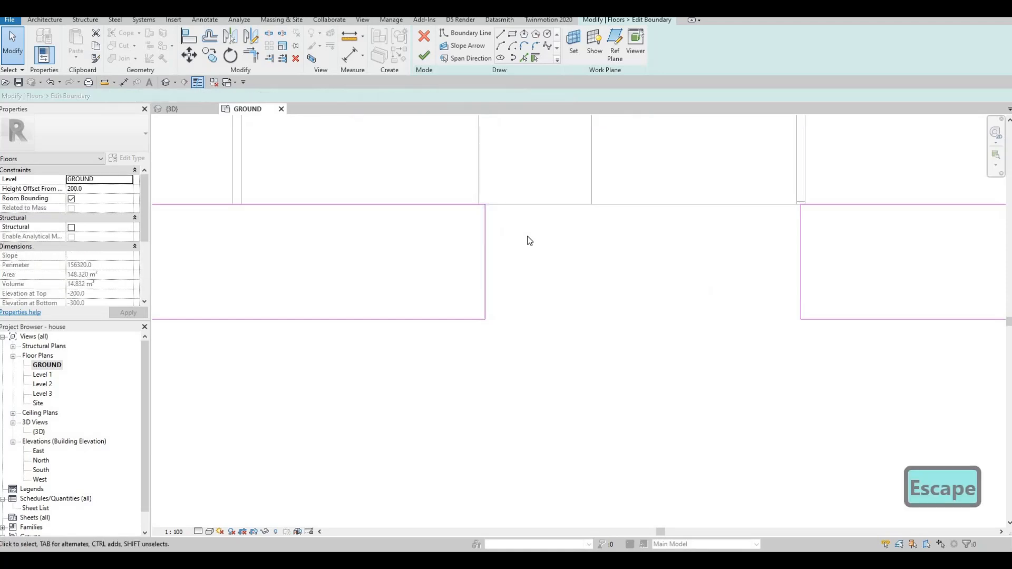
Align the right strip's inner end with the driveway-side face of the right boundary wall.
key("a")
key("l")
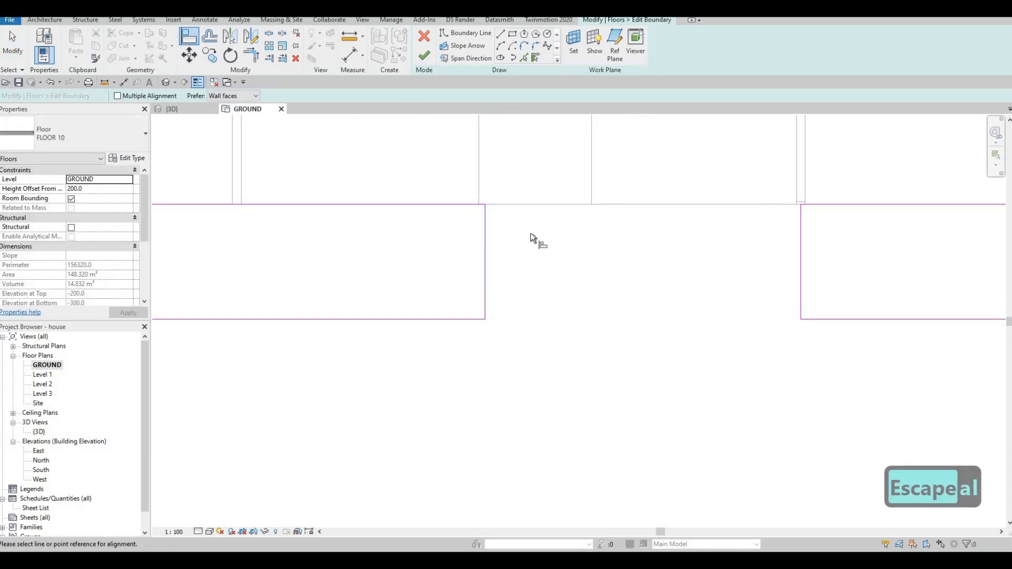
key("F1")
scroll(803, 210, "up", 2)
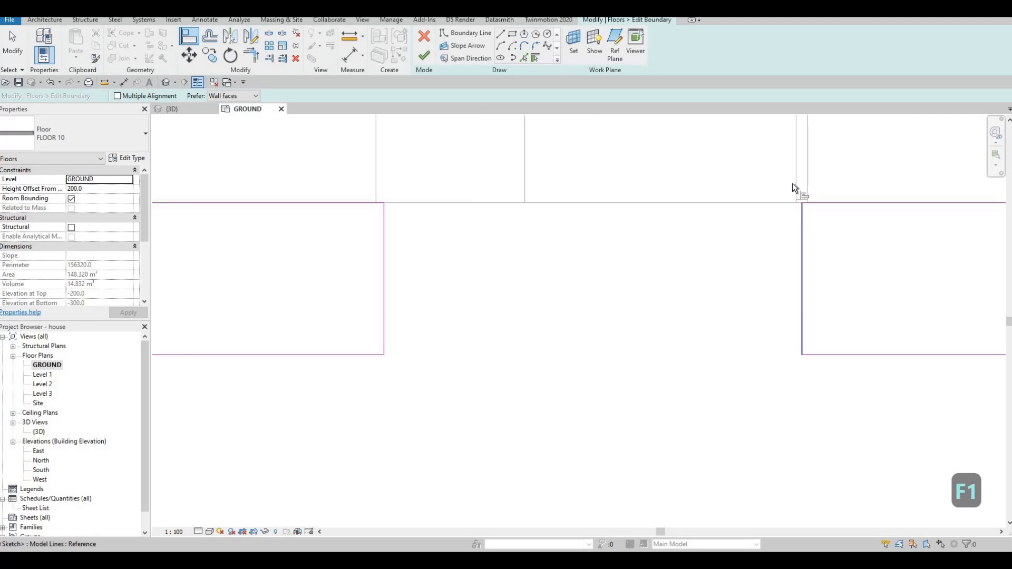
left_click(795, 188)
left_click(805, 231)
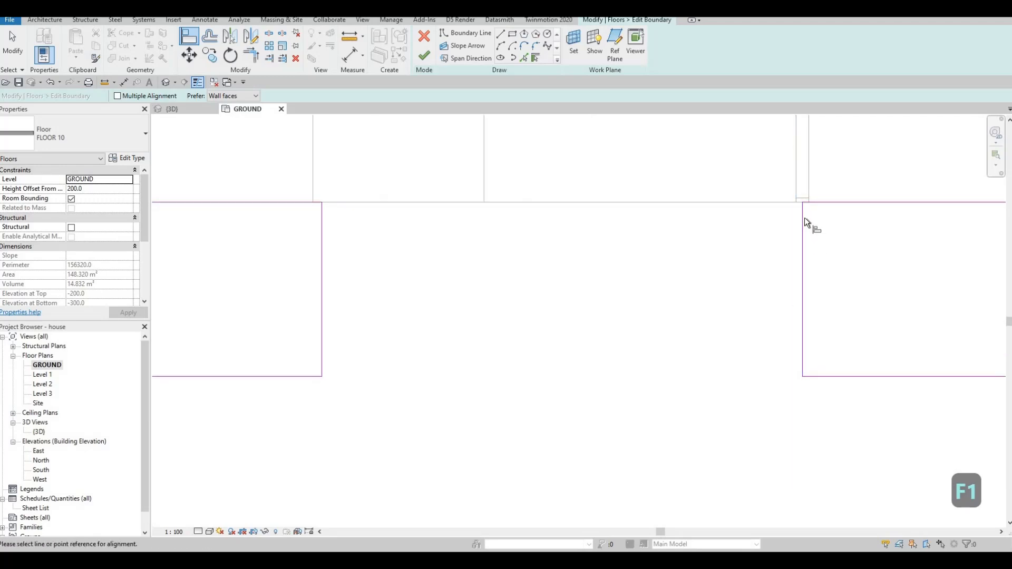
key("Escape")
key("Escape")
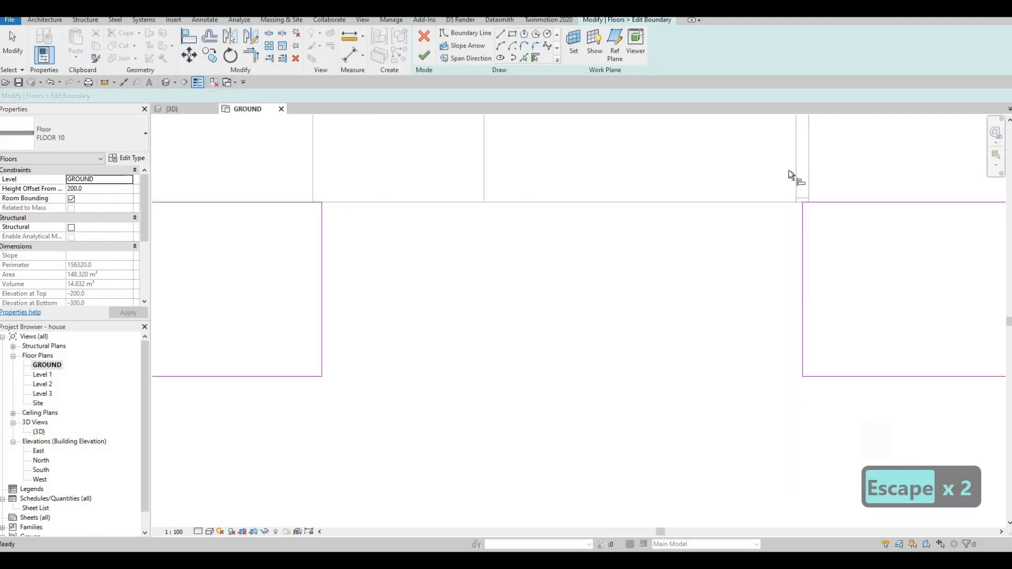
key("a")
key("l")
Align the left strip's inner end with the driveway's left edge line.
middle_click_drag(416, 230, 570, 235)
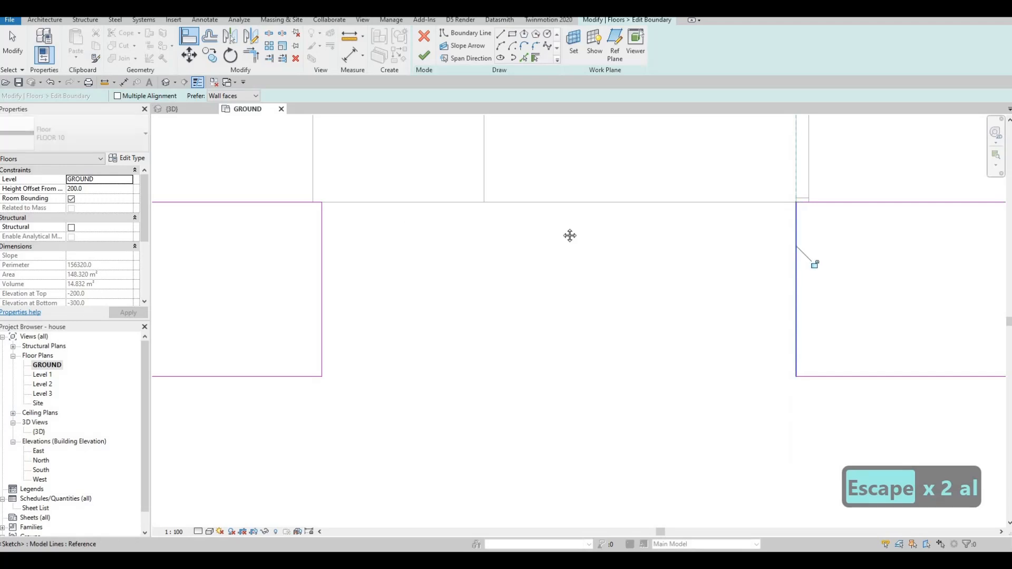
left_click(470, 169)
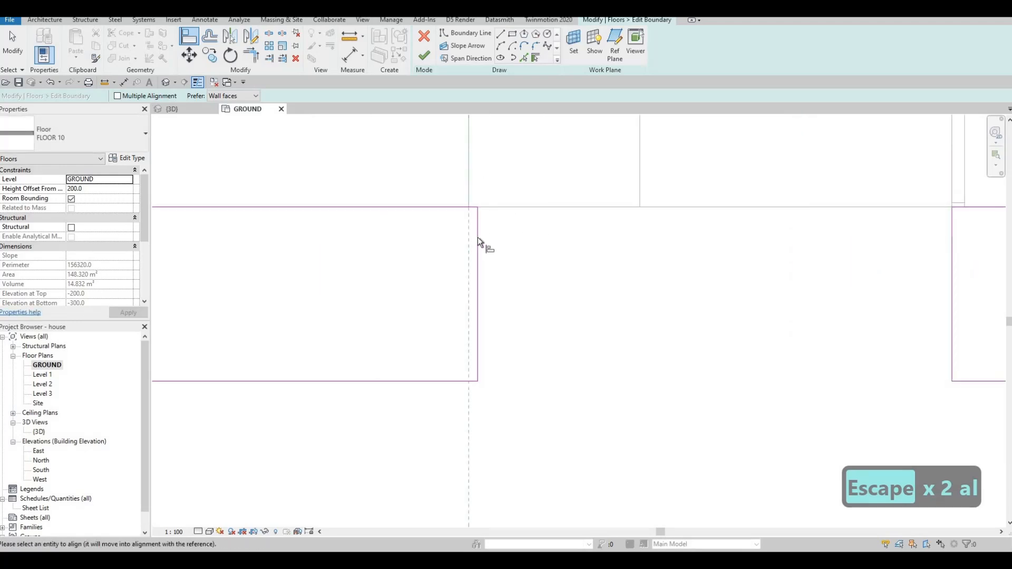
left_click(473, 236)
key("Escape")
key("Escape")
scroll(467, 232, "down", 2)
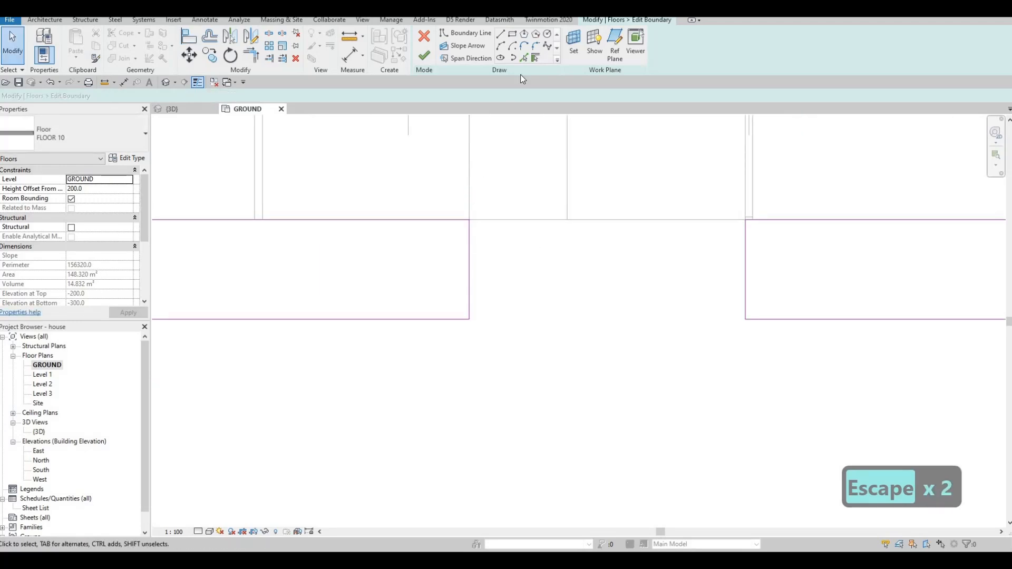
Round both strip corners facing the road at the driveway opening with fillet arcs of about 1100 mm radius, and finish the boundary.
left_click(456, 318)
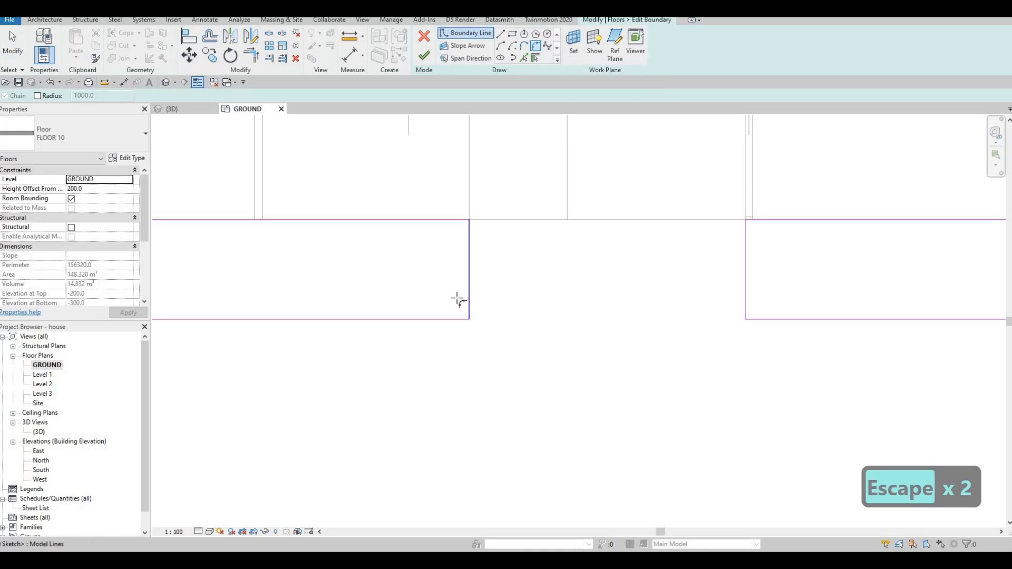
left_click(461, 296)
left_click(456, 294)
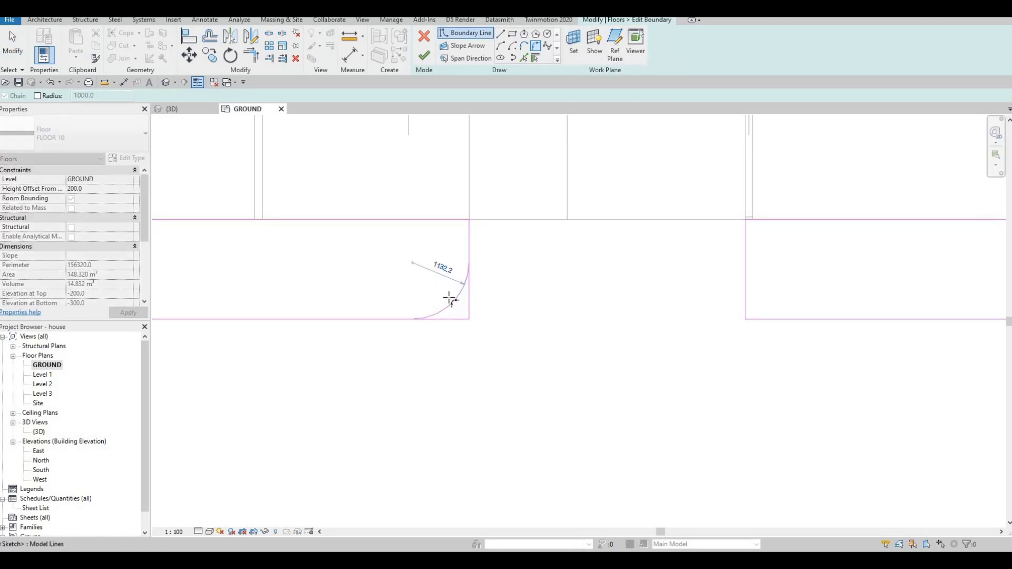
left_click(746, 288)
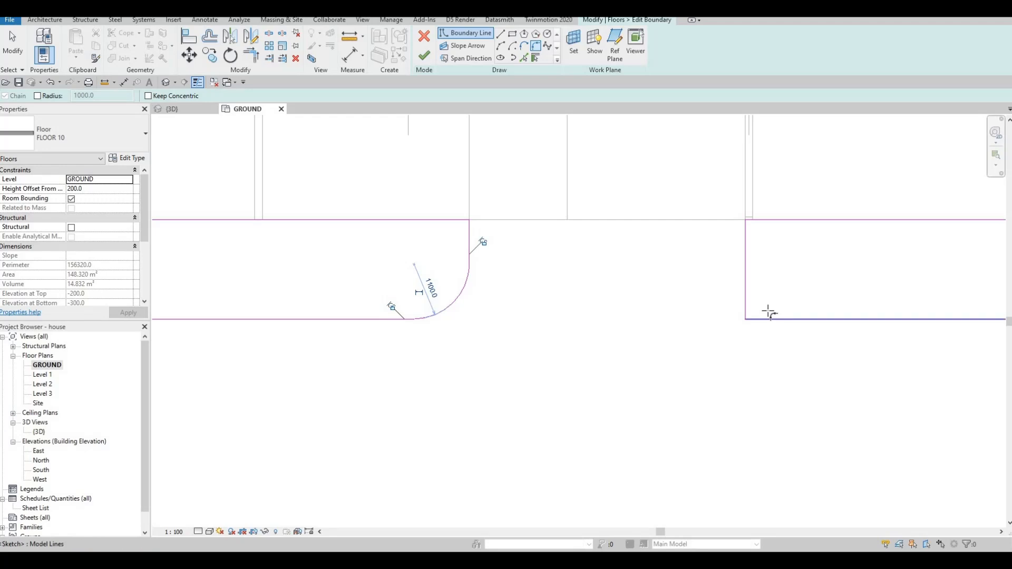
left_click(769, 317)
left_click(768, 317)
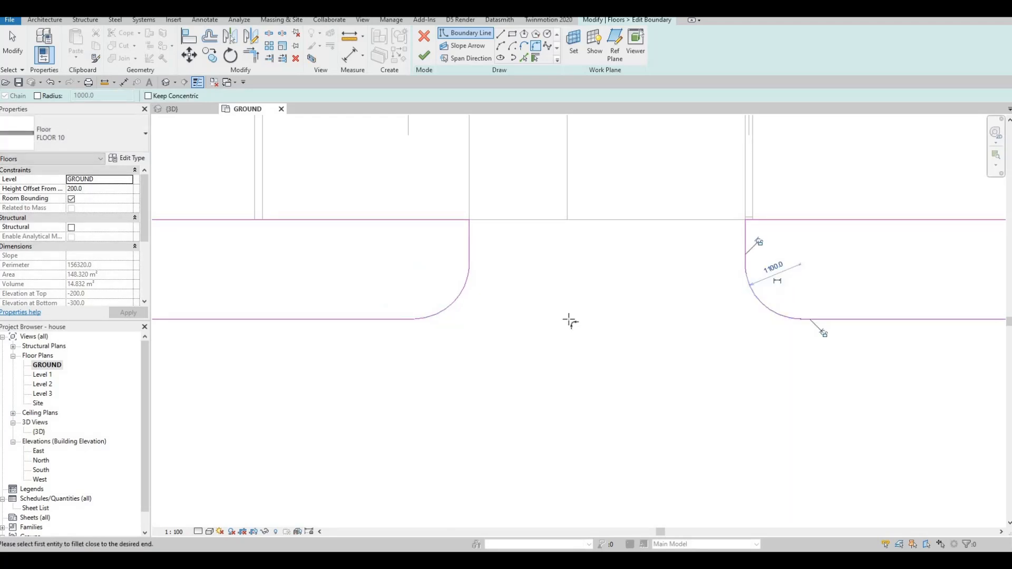
scroll(568, 325, "down", 5)
key("Escape")
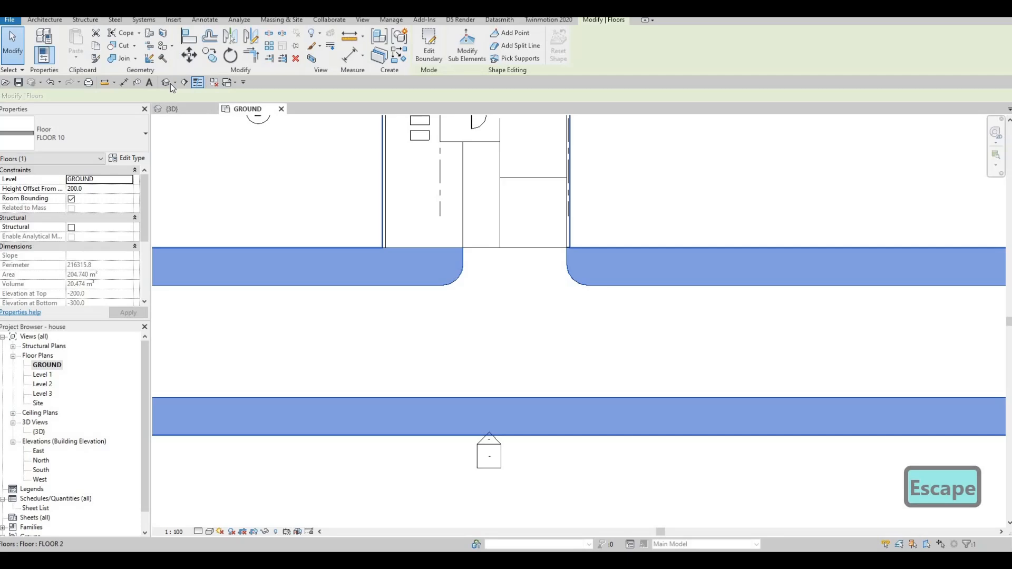
Select the FLOOR 10 strips in the 3D view and set their height offset from level to 100.
scroll(583, 269, "up", 8)
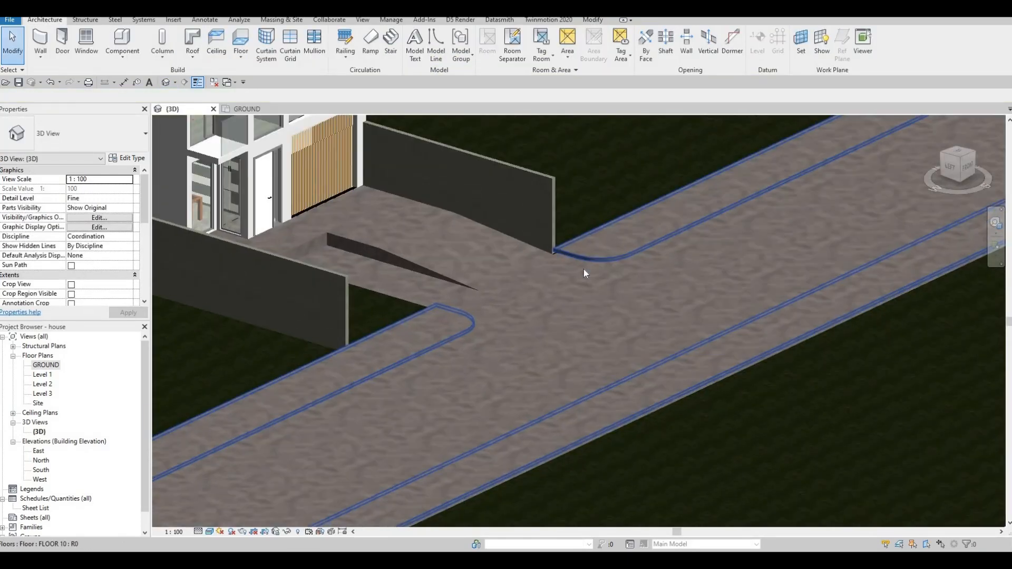
middle_click_drag(588, 223, 611, 195, "shift")
left_click(611, 195)
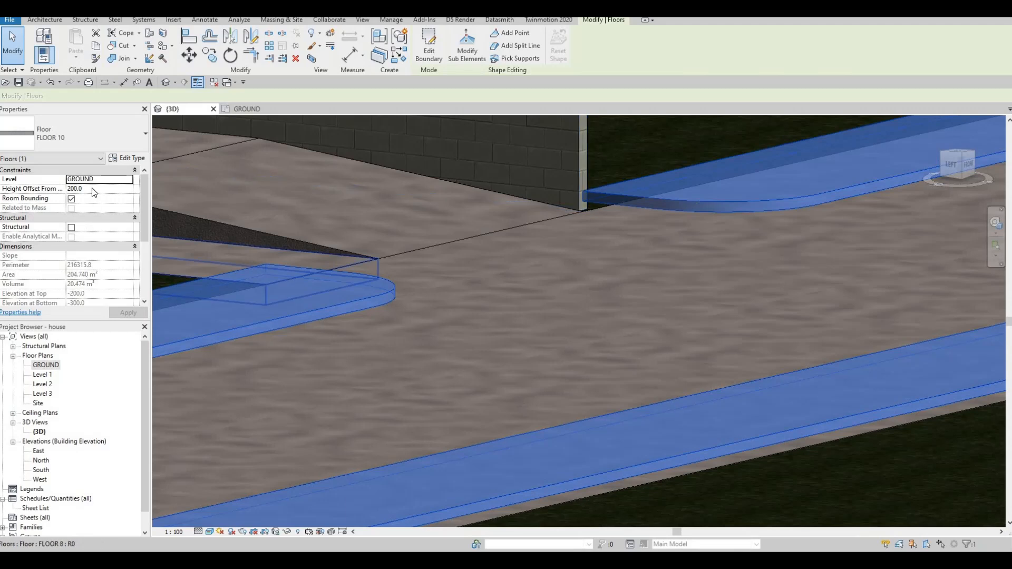
double_click(93, 188)
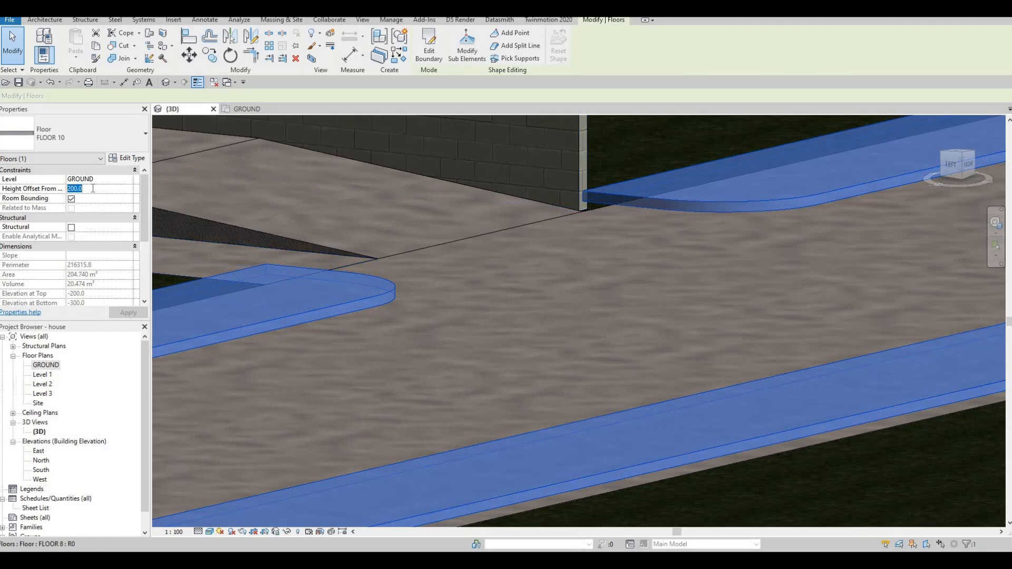
type("100")
key("Return")
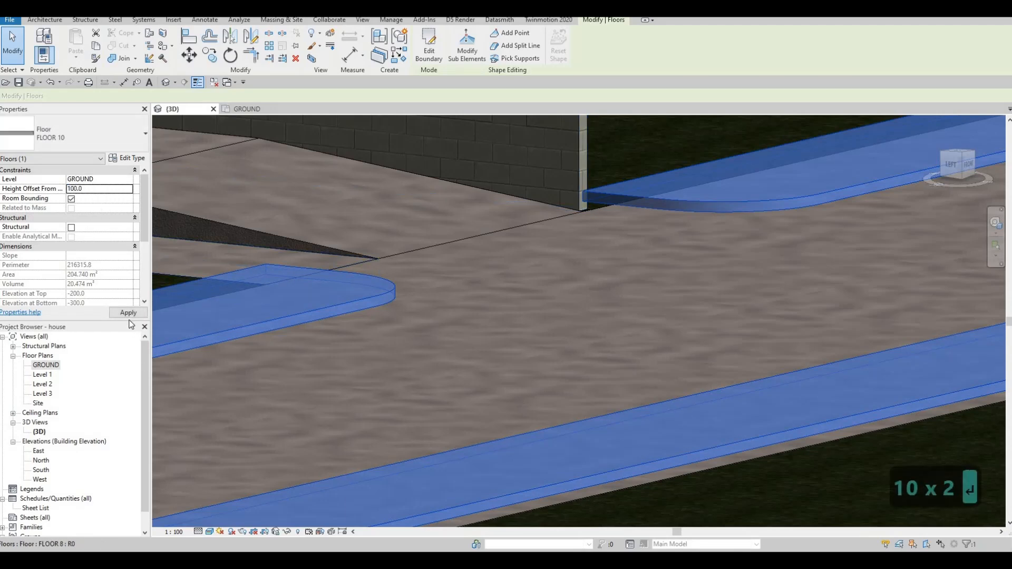
key("Escape")
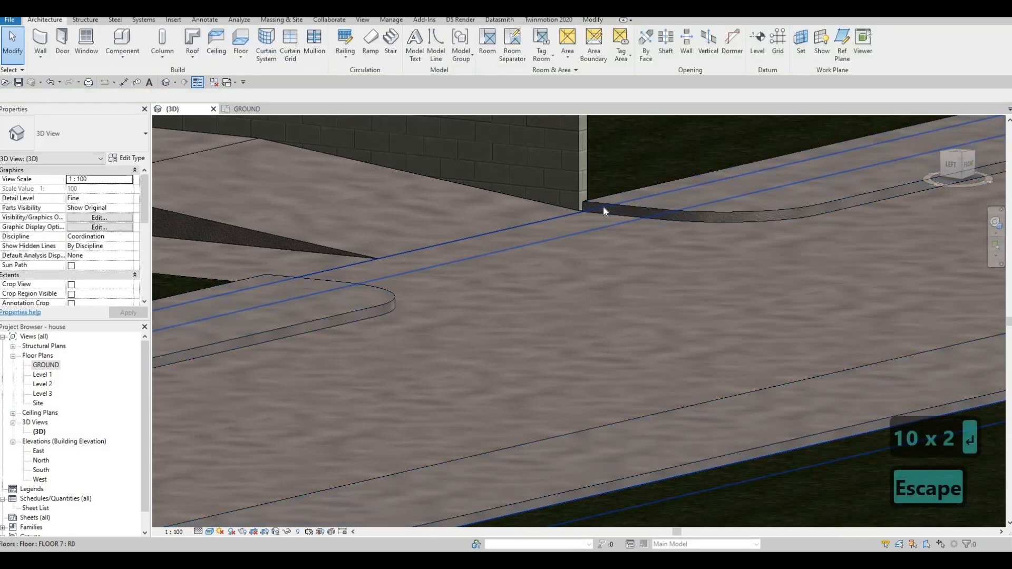
scroll(603, 206, "up", 3)
scroll(581, 227, "down", 6)
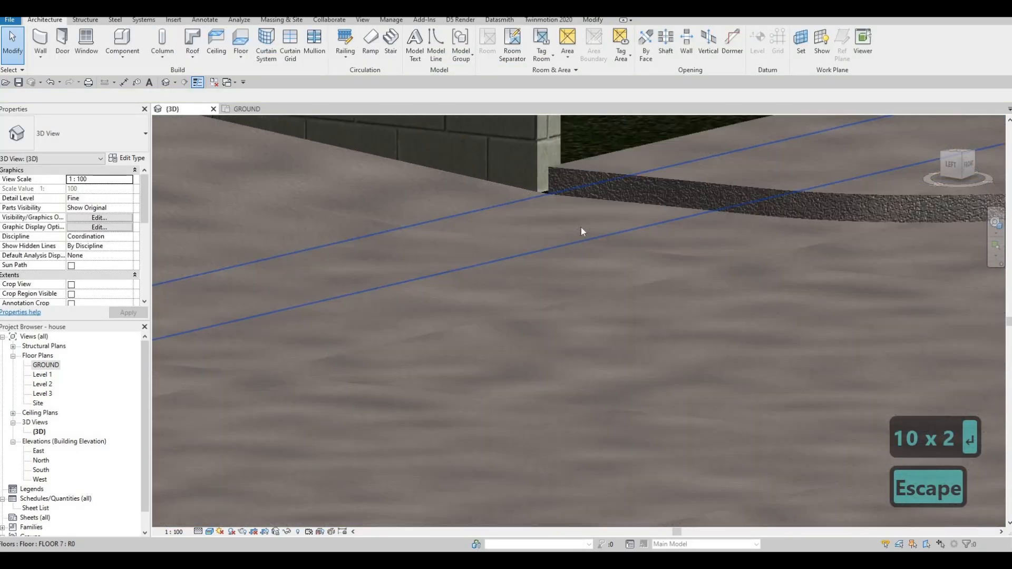
middle_click_drag(605, 238, 457, 299, "shift")
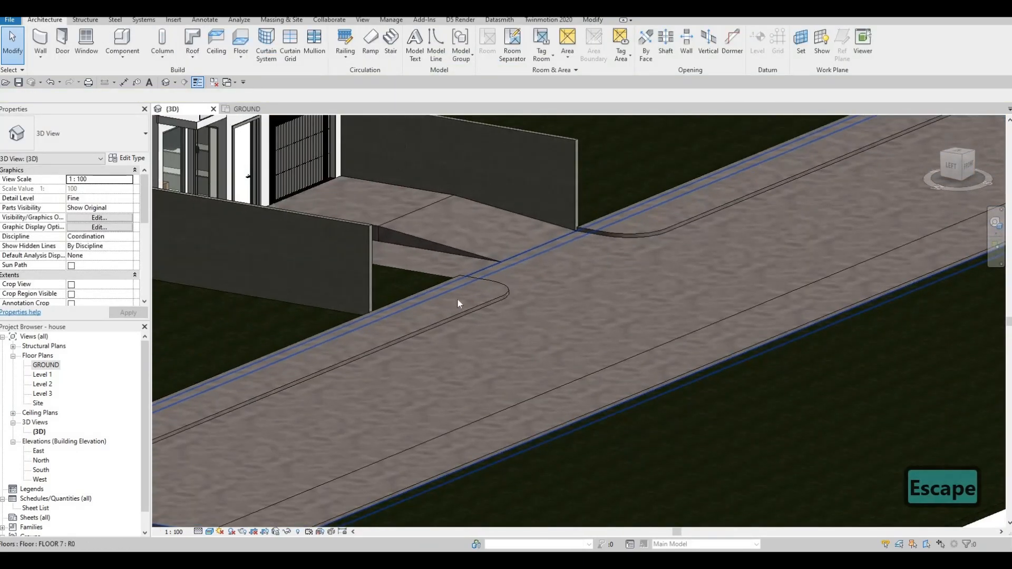
scroll(570, 271, "down", 3)
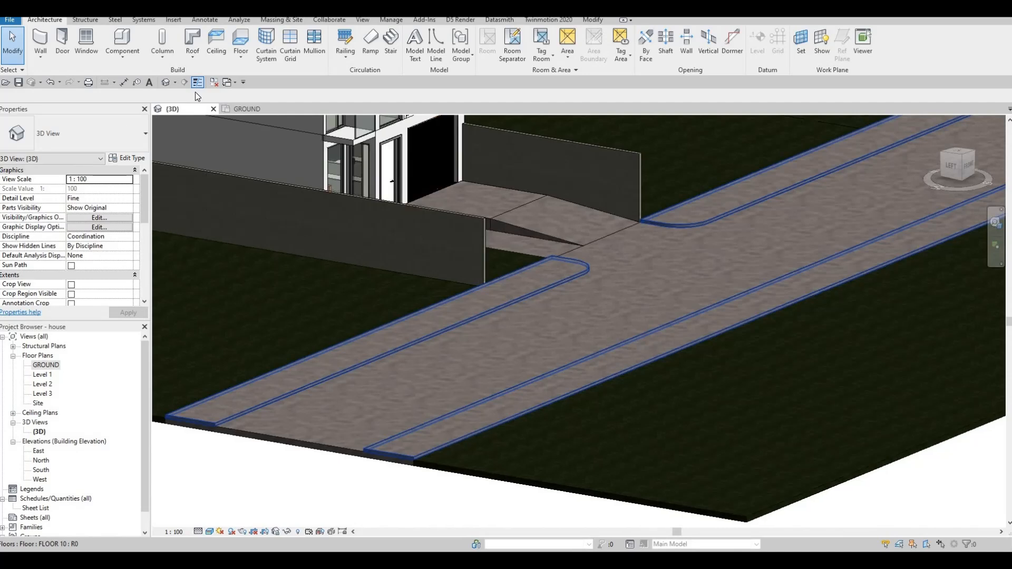
Start a new in-place component in the Generic Models category and accept its name.
left_click(123, 62)
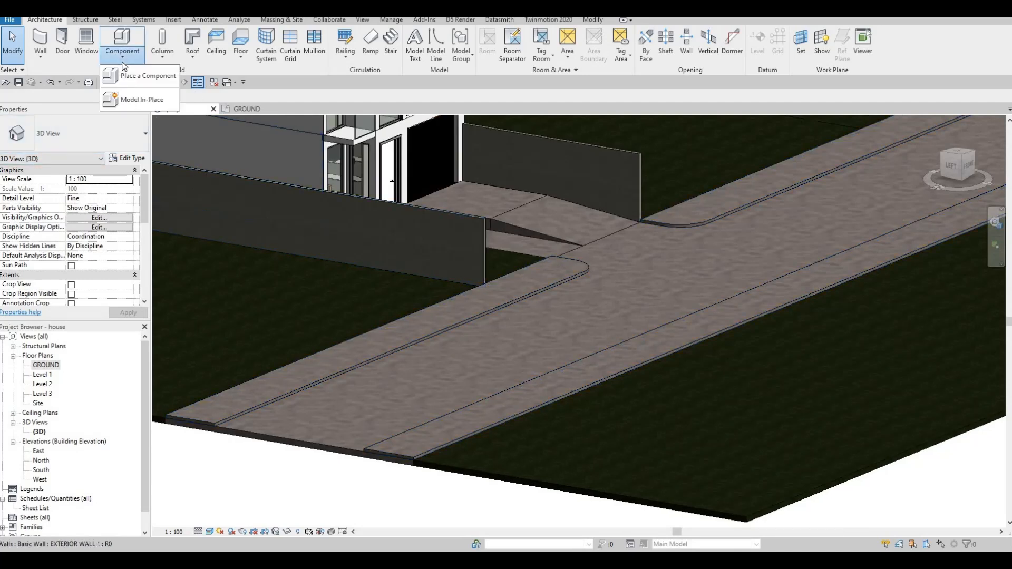
left_click(142, 99)
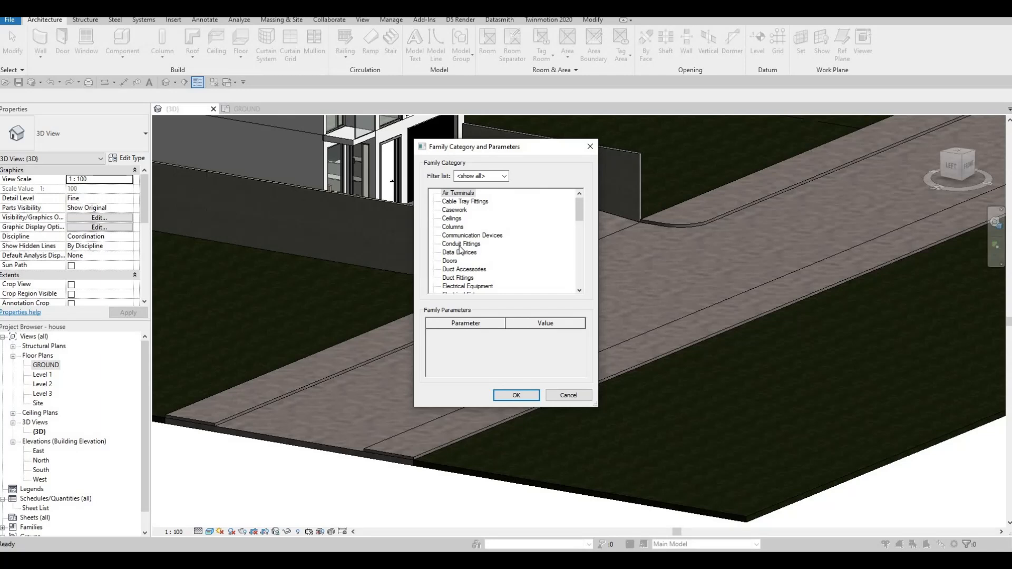
scroll(460, 249, "down", 2)
scroll(457, 287, "down", 1)
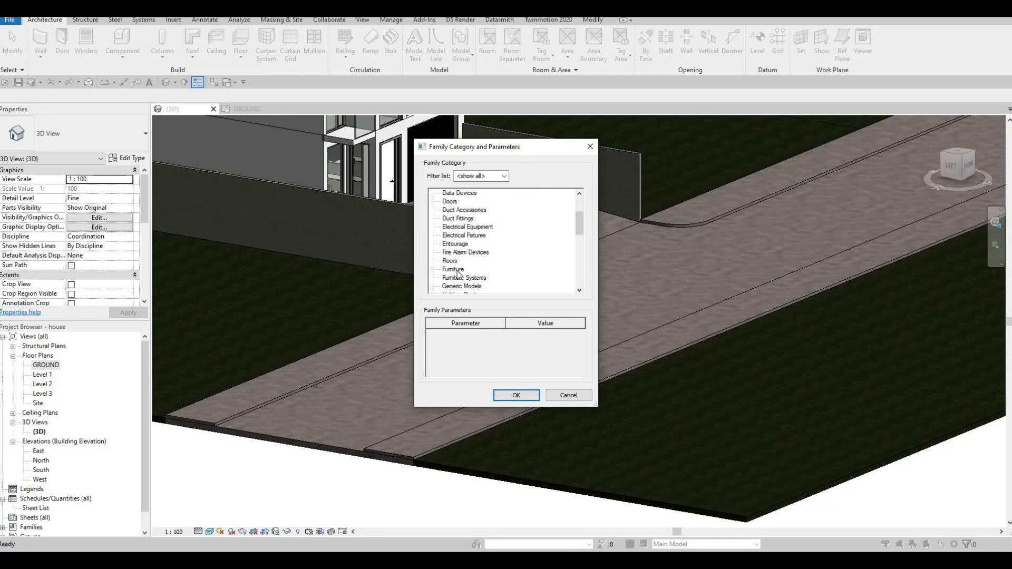
key("g")
left_click(510, 396)
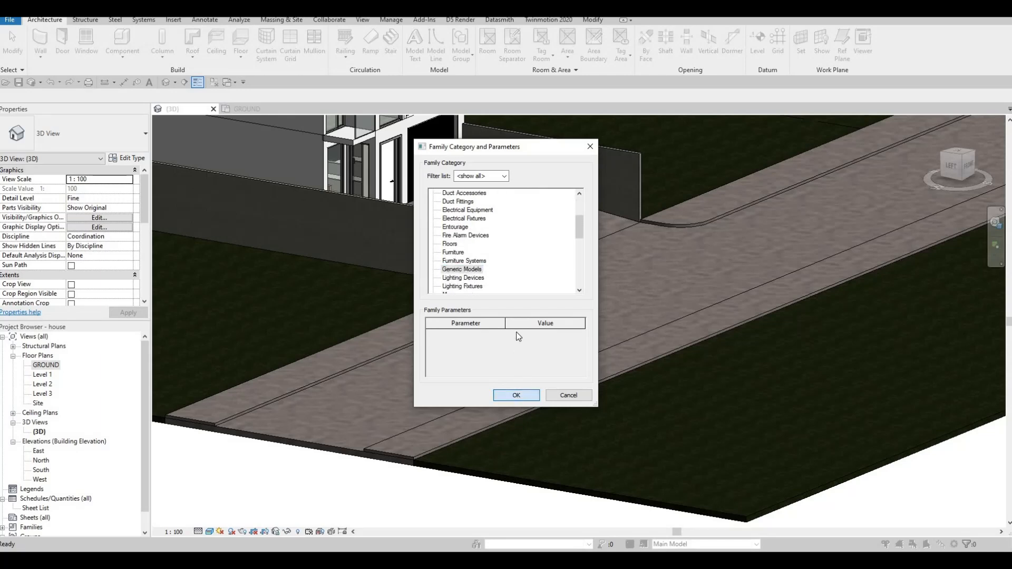
left_click(506, 298)
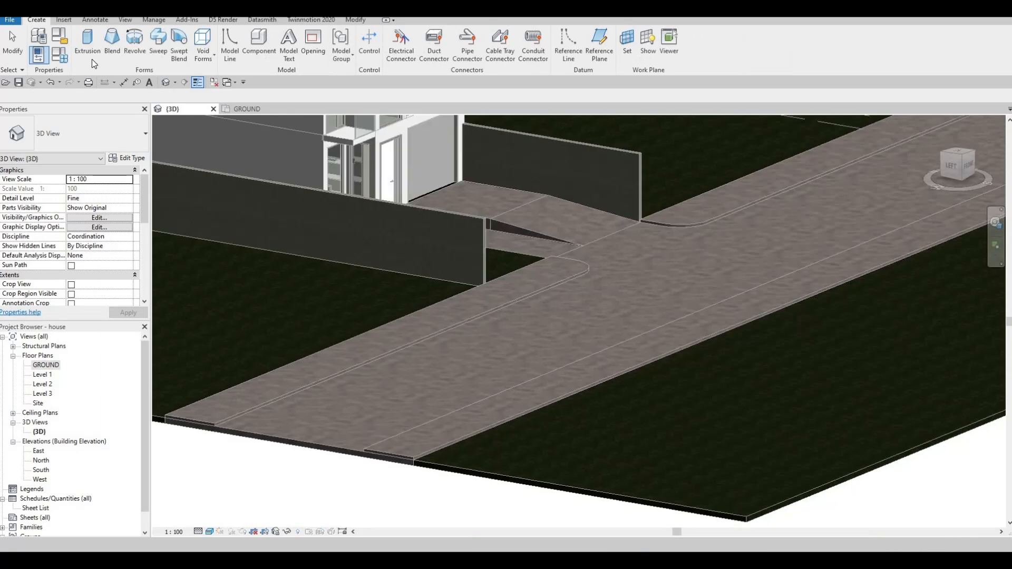
Start a sweep and pick the left strip's road-side edge and its rounded corner as the path, and finish the path.
left_click(158, 39)
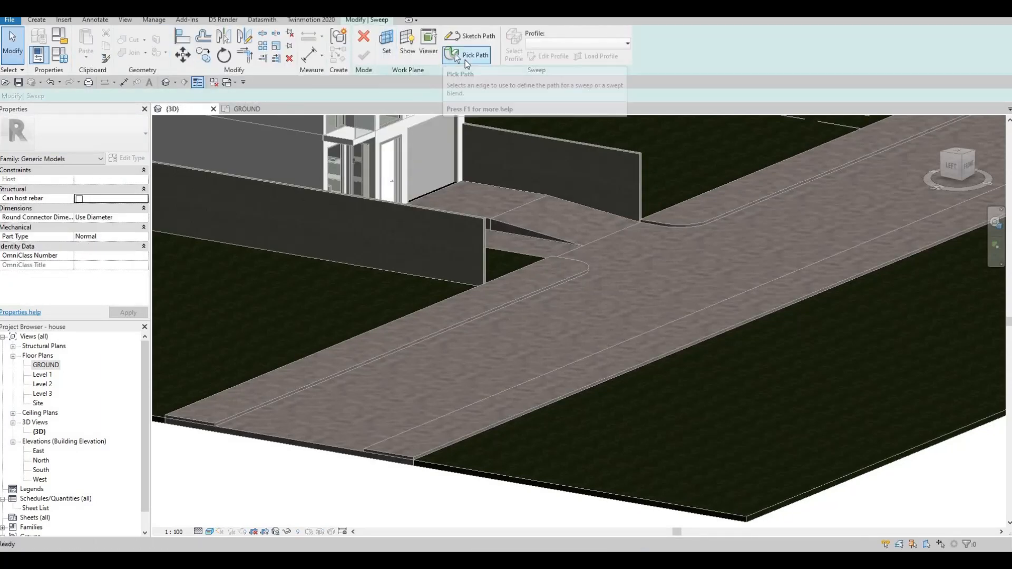
left_click(465, 56)
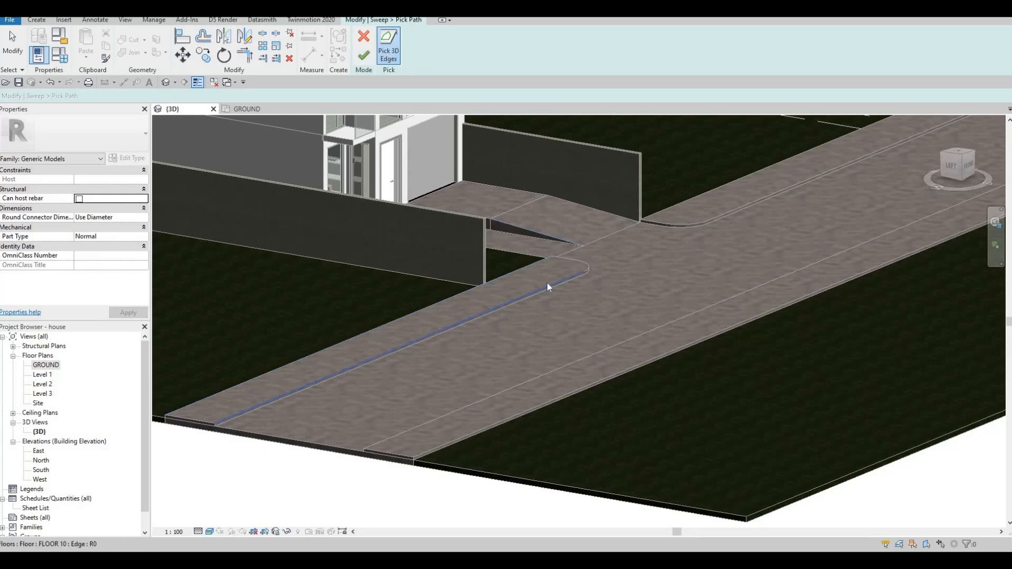
left_click(589, 265)
scroll(589, 267, "up", 2)
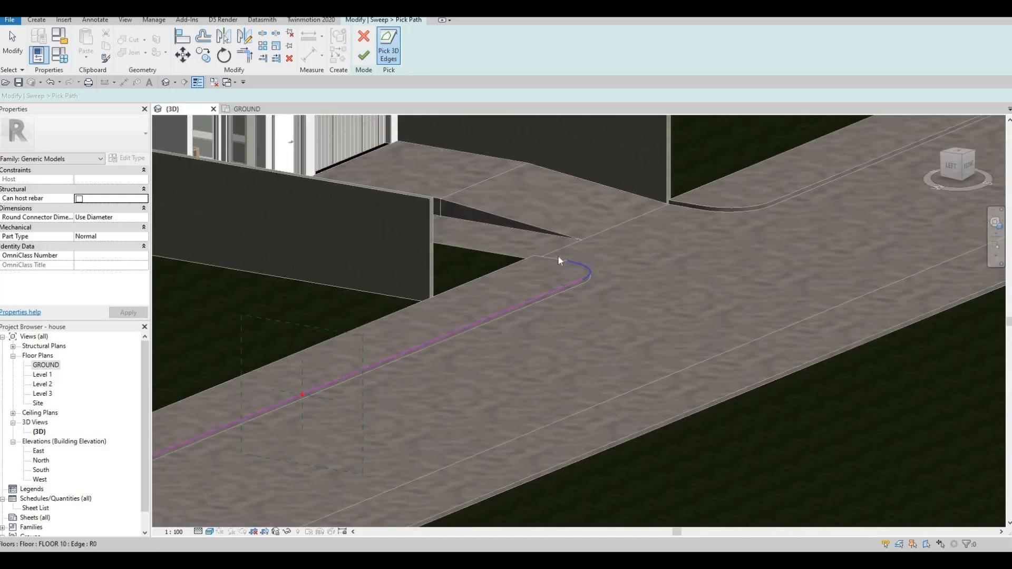
left_click(559, 258)
middle_click_drag(470, 343, 694, 236)
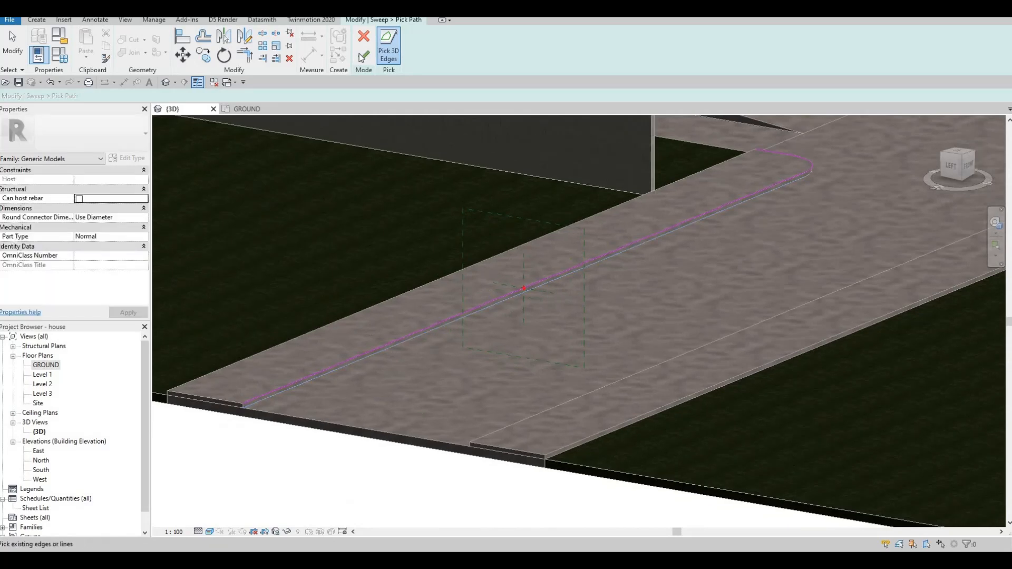
left_click(364, 55)
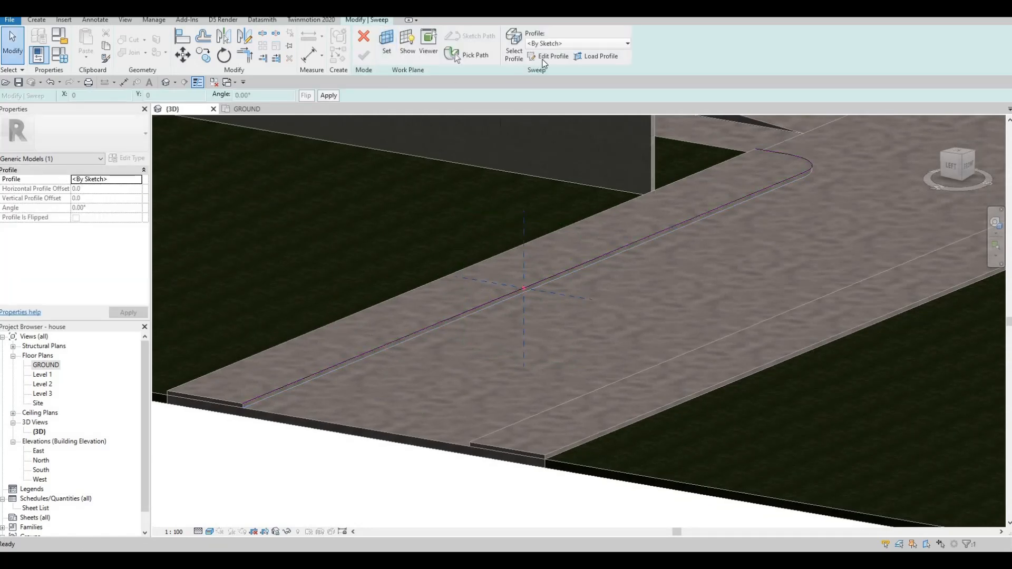
Begin editing the sweep's profile and assign the library material Concrete, Board Formed to the sweep.
left_click(544, 59)
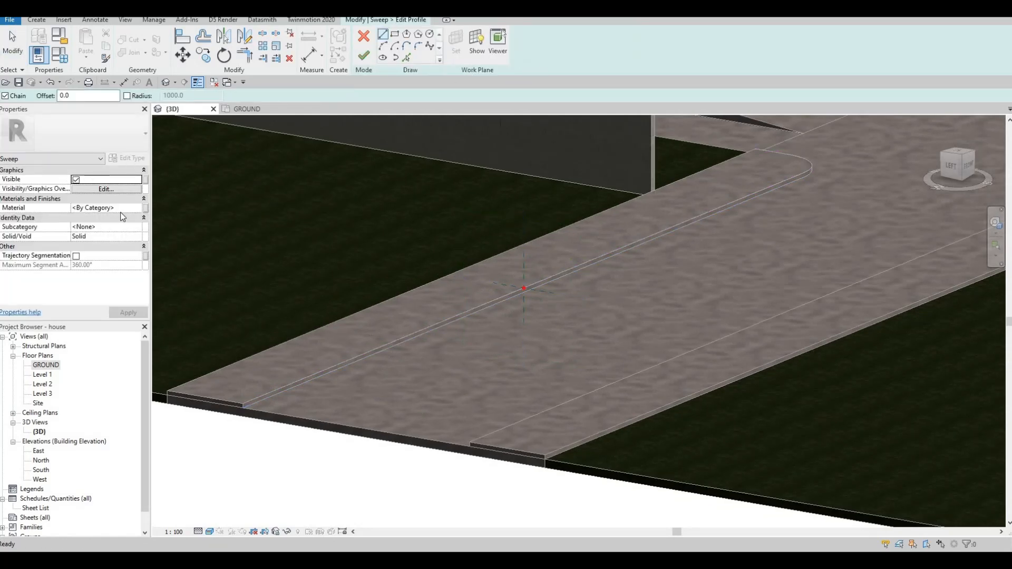
left_click(137, 210)
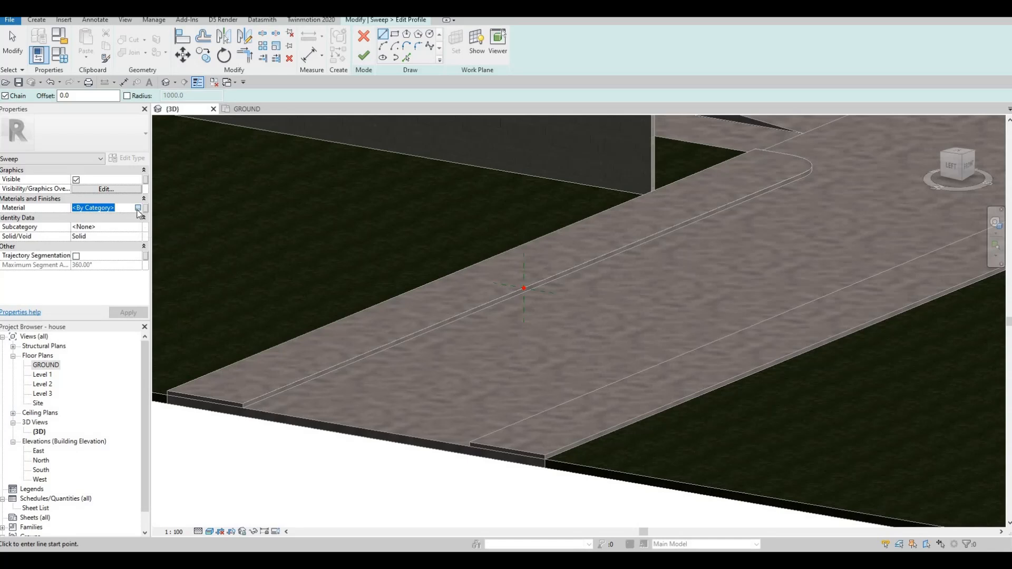
left_click(138, 208)
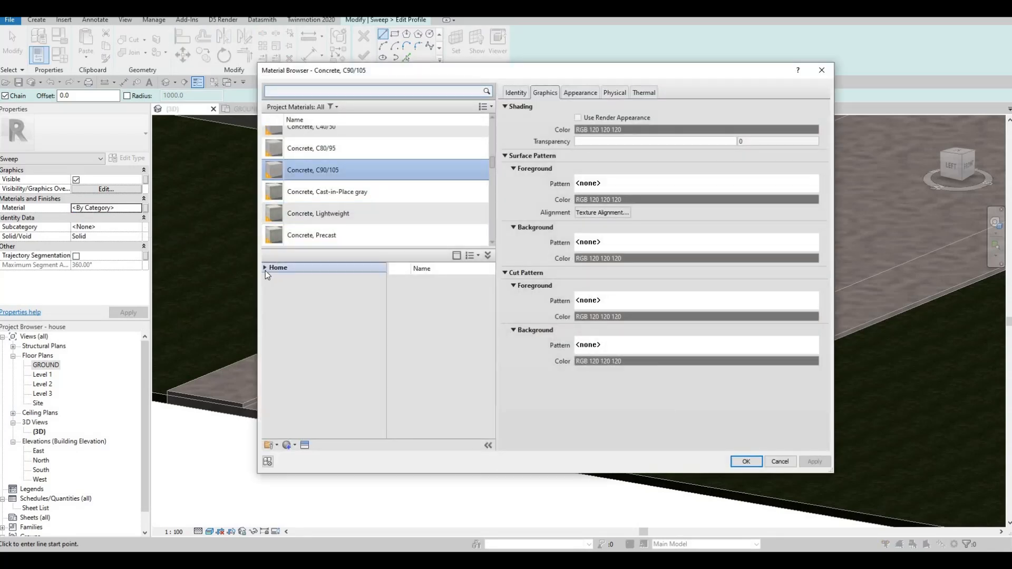
left_click(265, 269)
left_click(269, 287)
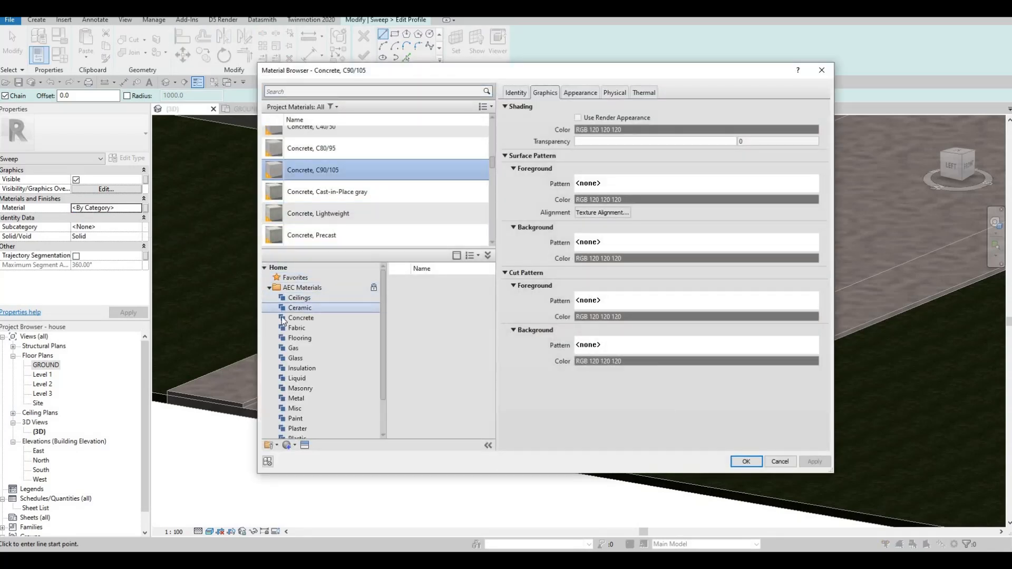
left_click(300, 318)
mouse_move(471, 330)
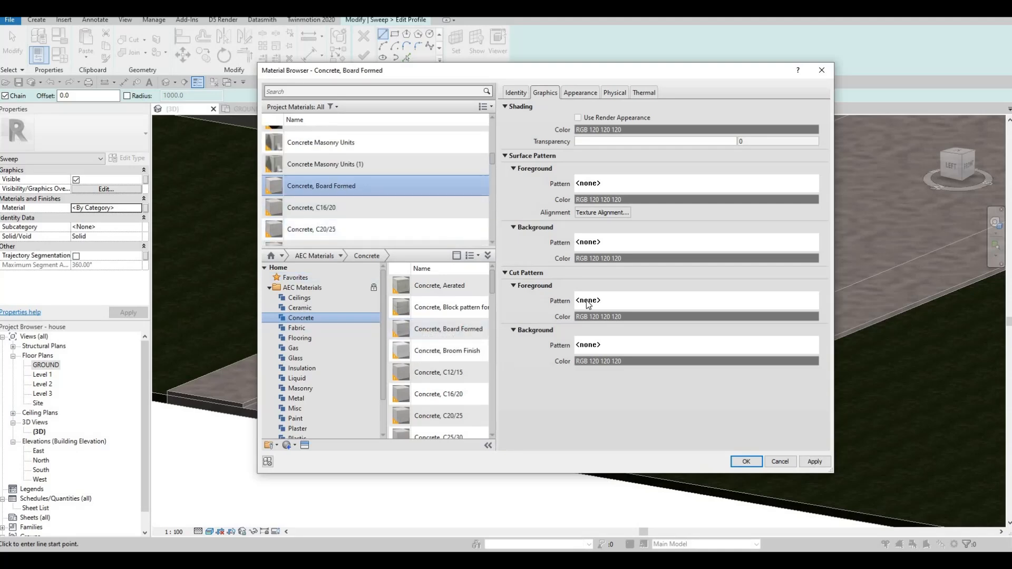
left_click(746, 462)
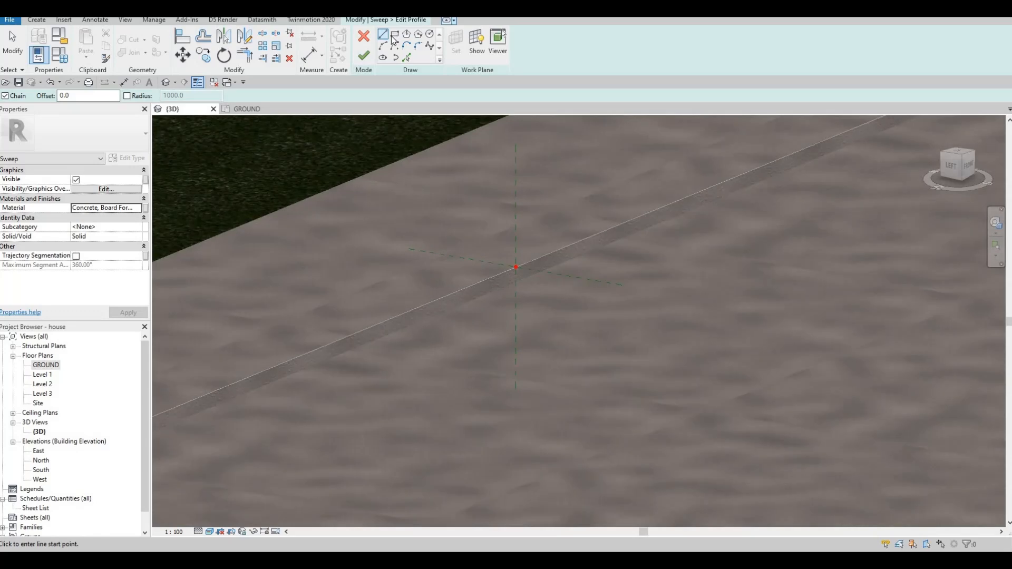
Draw a rectangular profile about 32 mm wide and 100 mm high, starting at the path point and running down the strip's side face.
scroll(515, 265, "up", 2)
left_click(517, 271)
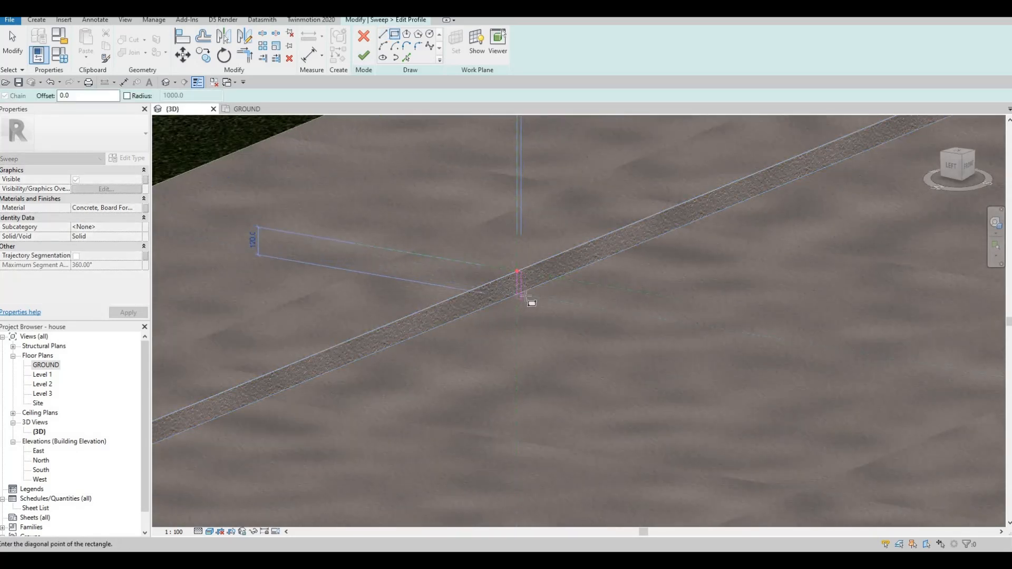
scroll(523, 295, "up", 1)
left_click(518, 242)
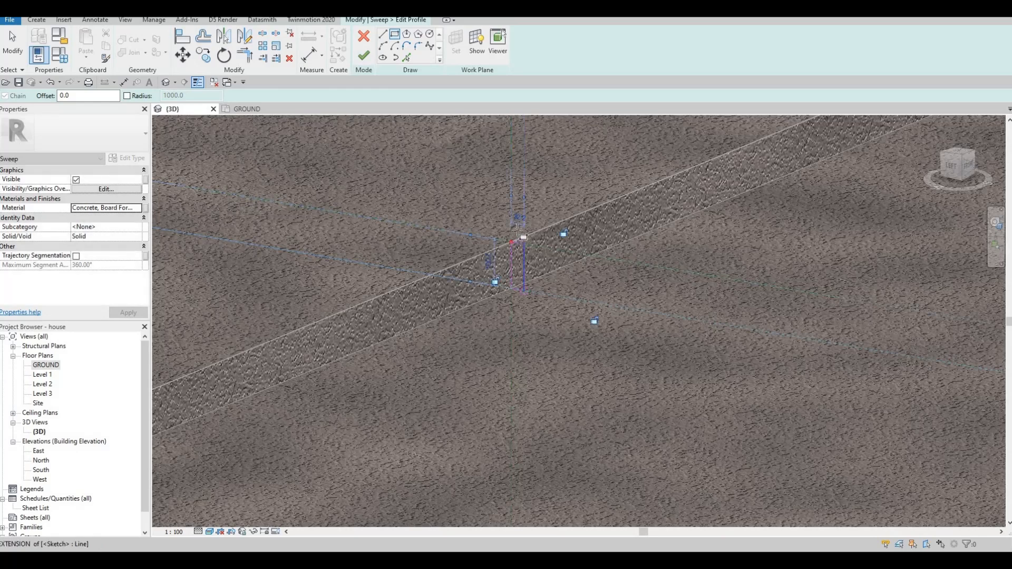
scroll(519, 227, "up", 1)
key("Escape")
key("Escape")
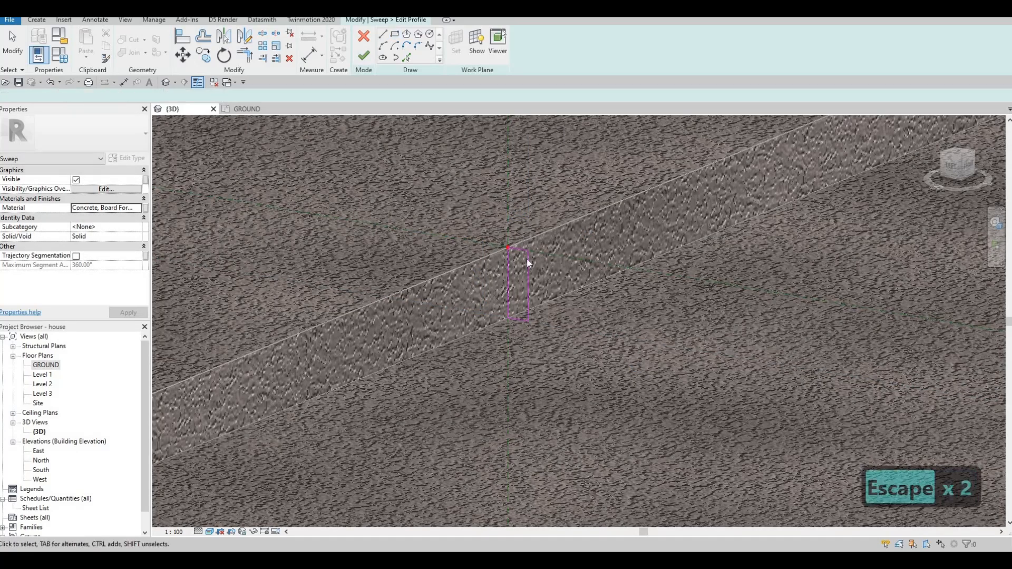
Set the profile rectangle's width to 30 mm by moving its outer vertical line.
left_click(526, 258)
left_click(520, 224)
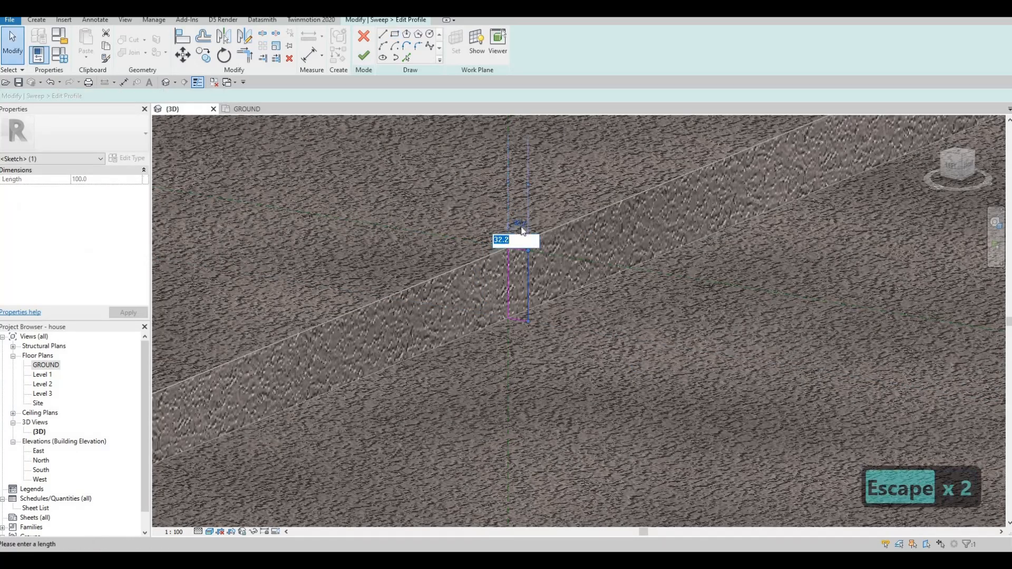
type("30")
key("Return")
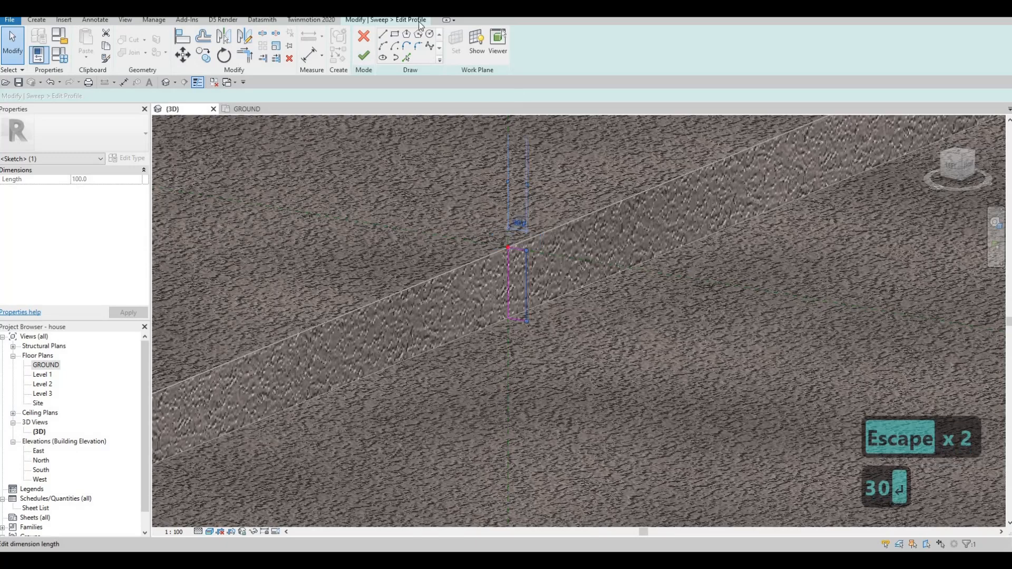
key("Escape")
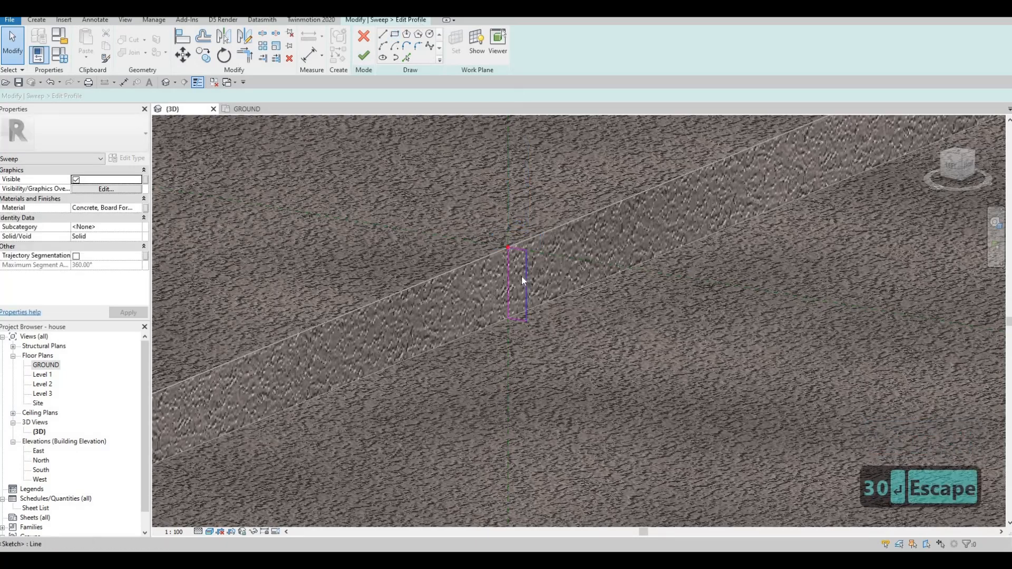
Round the profile's upper outer corner with a fillet arc and set its radius to 20 mm.
scroll(520, 276, "up", 3)
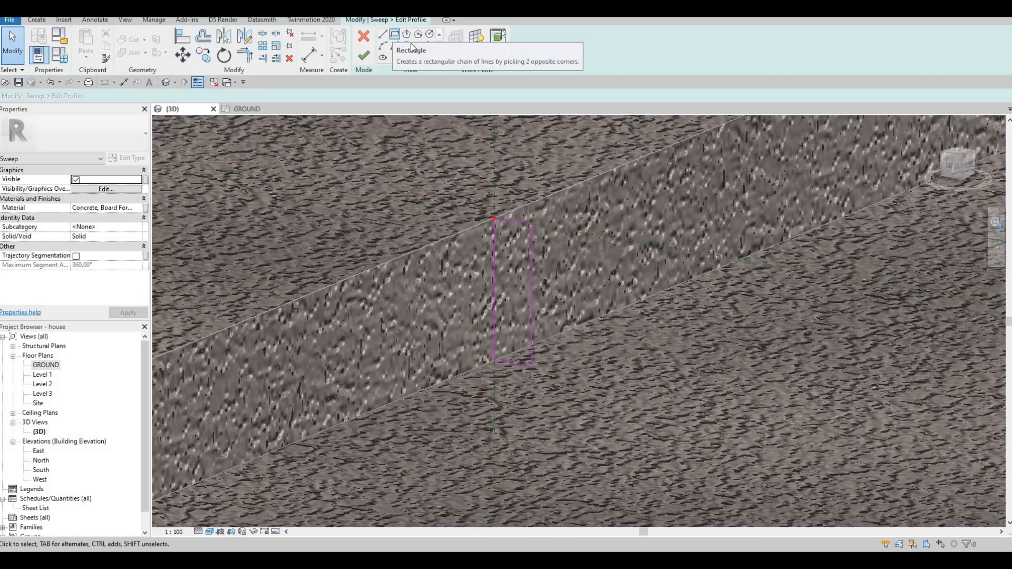
left_click(418, 45)
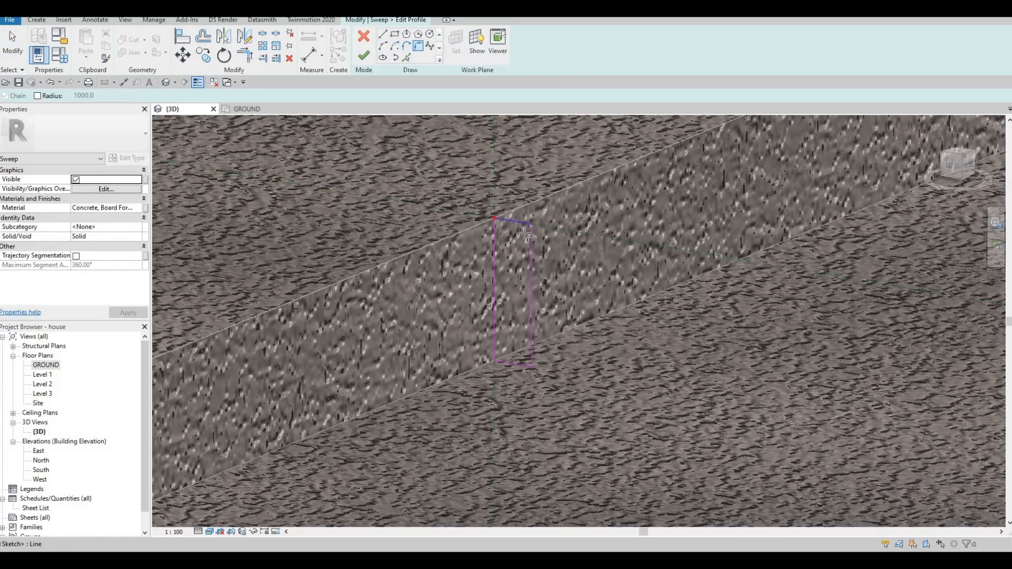
left_click(532, 244)
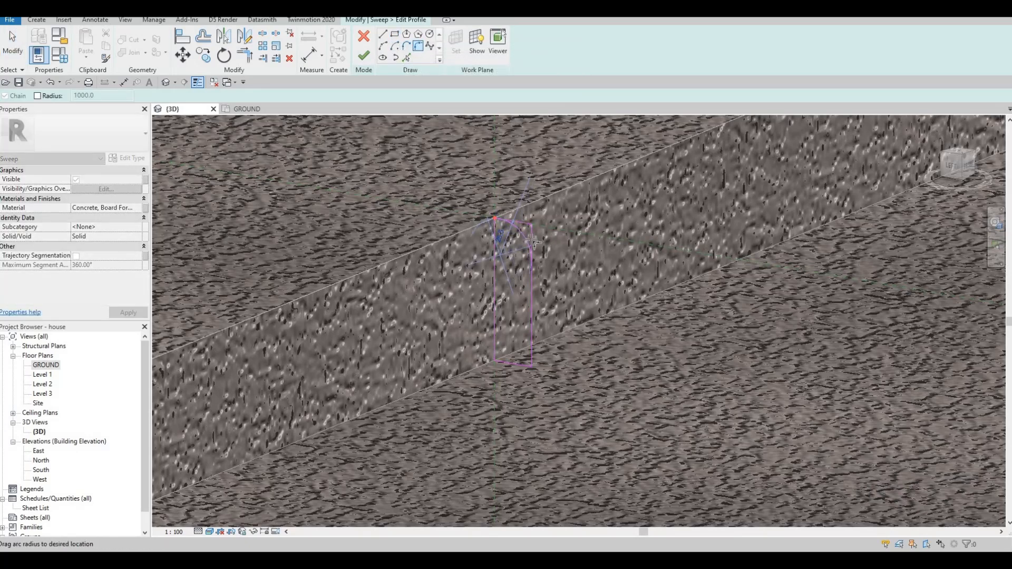
left_click(523, 234)
scroll(524, 240, "up", 2)
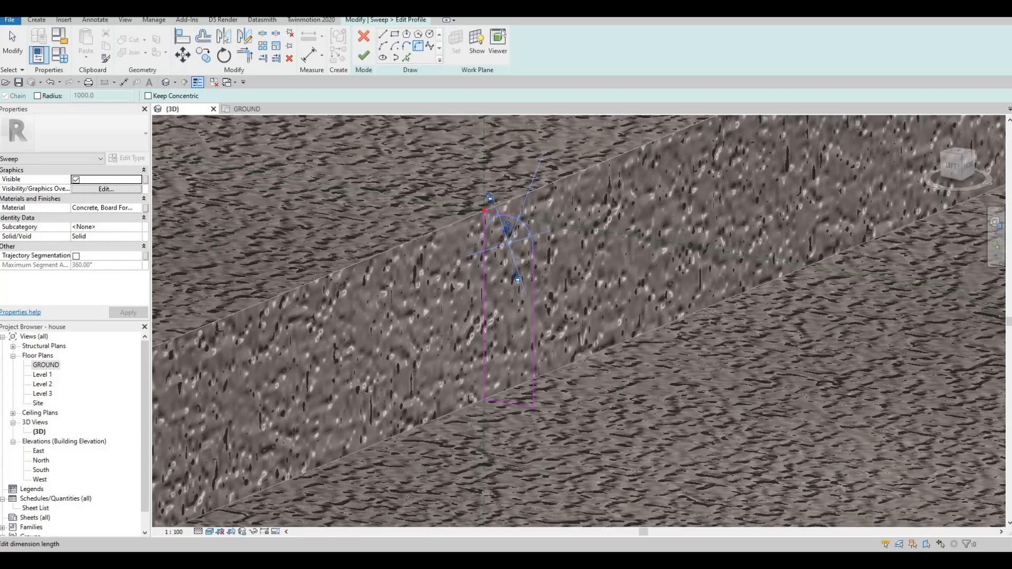
type("0")
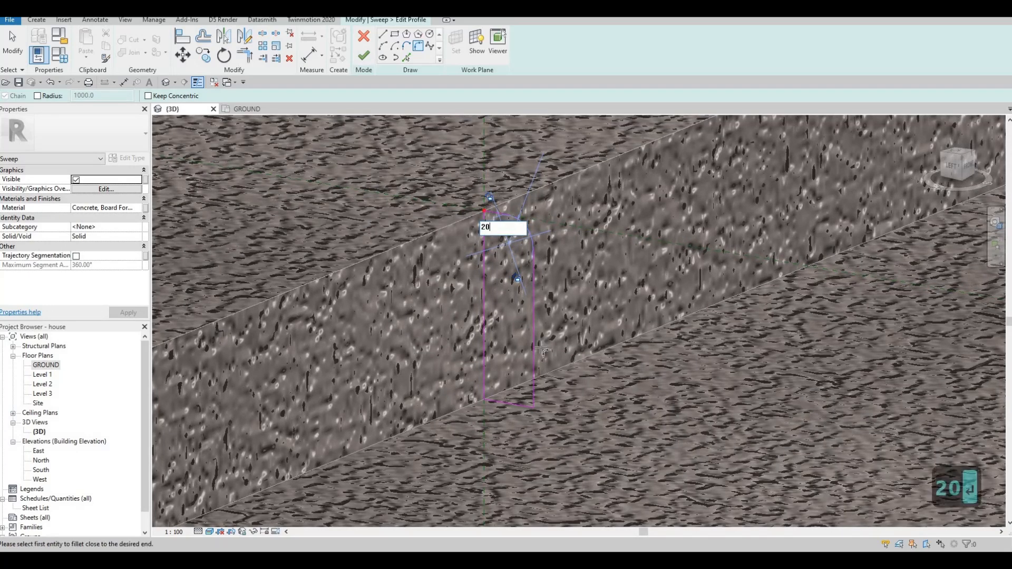
key("Return")
key("Escape")
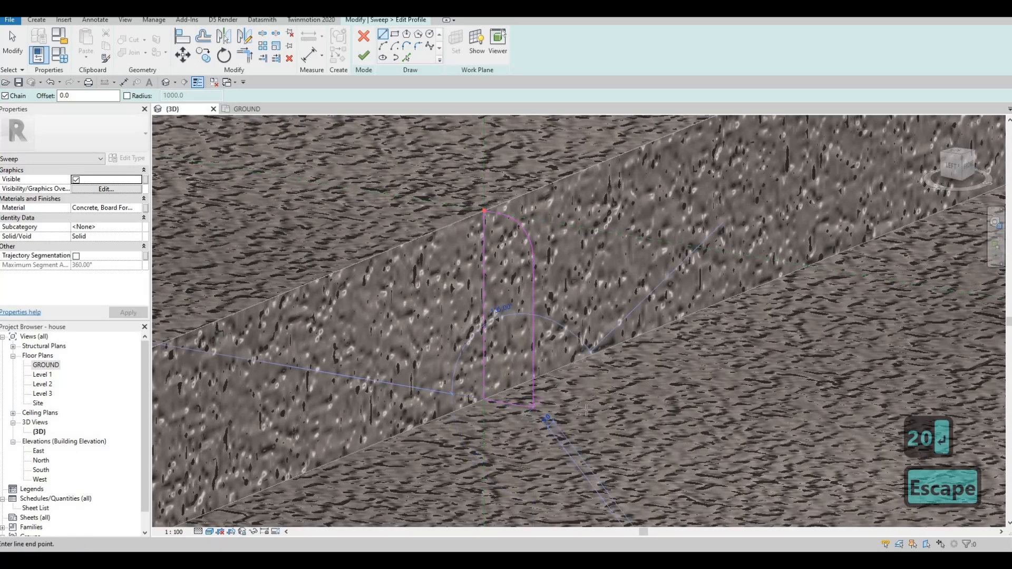
key("Escape")
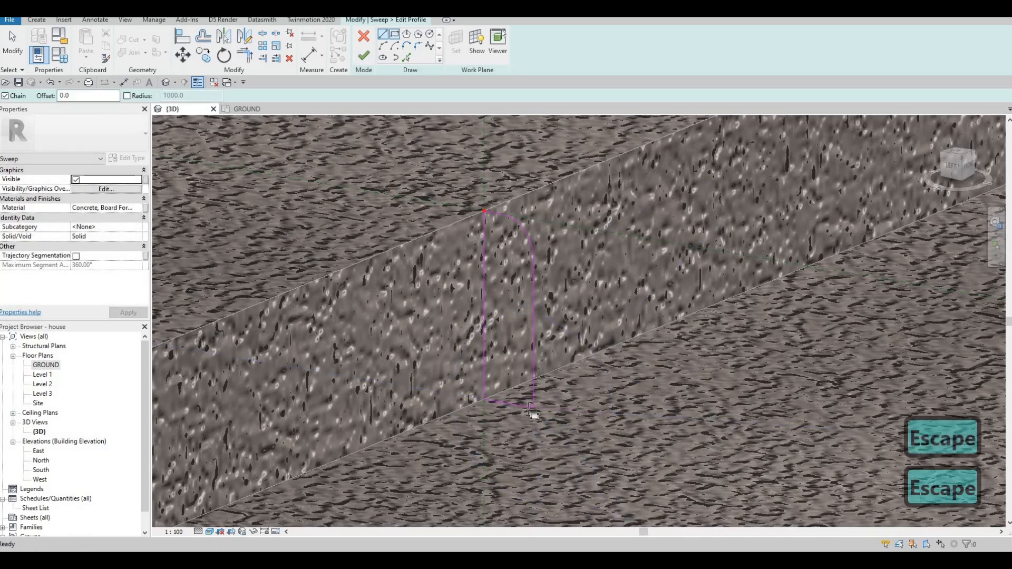
Draw a thin rectangular foot 5 mm high at the base of the profile, extending outward from its outer vertical line.
left_click(534, 409)
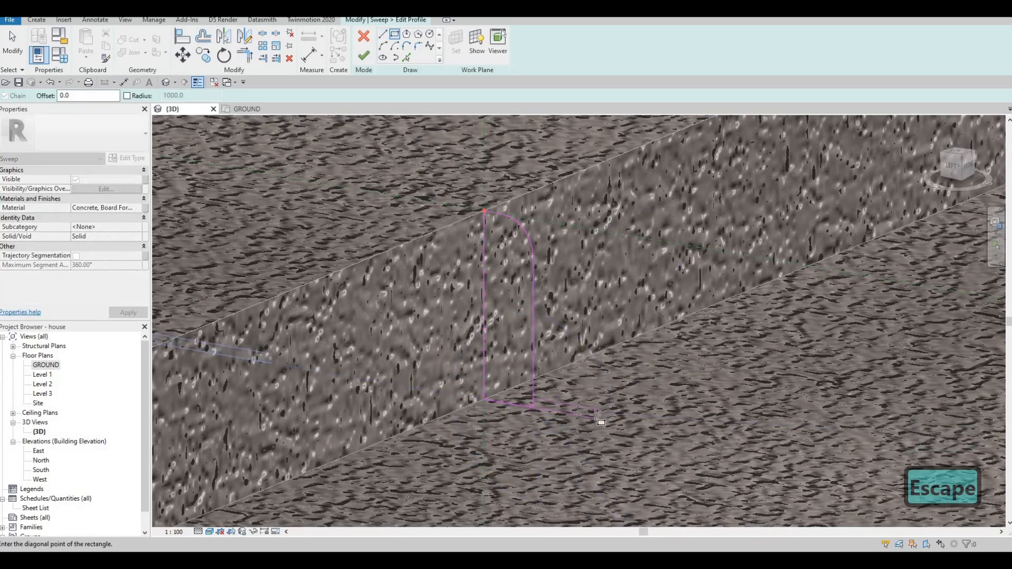
left_click(599, 412)
scroll(599, 413, "up", 2)
key("Escape")
key("Escape")
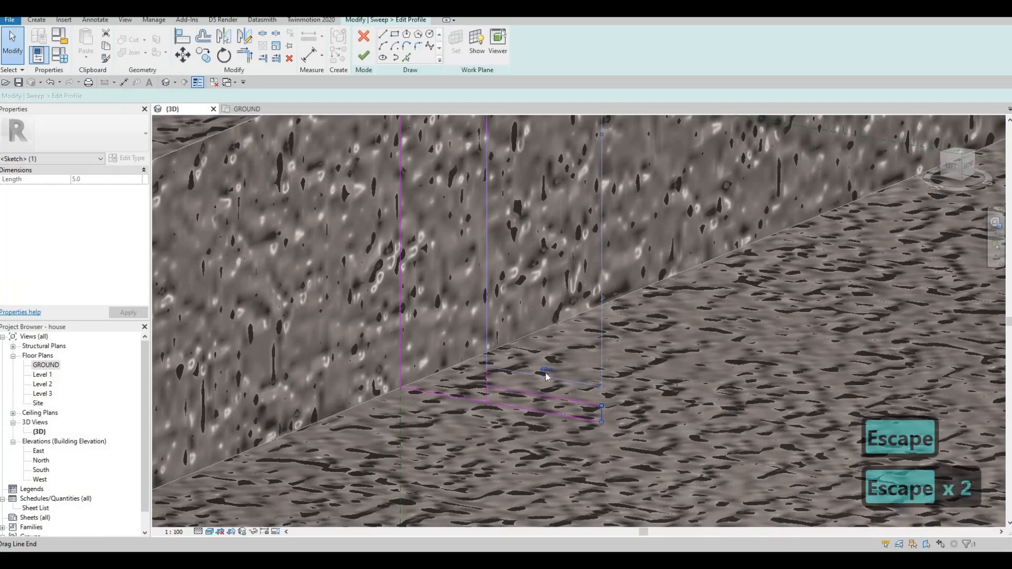
left_click(572, 401)
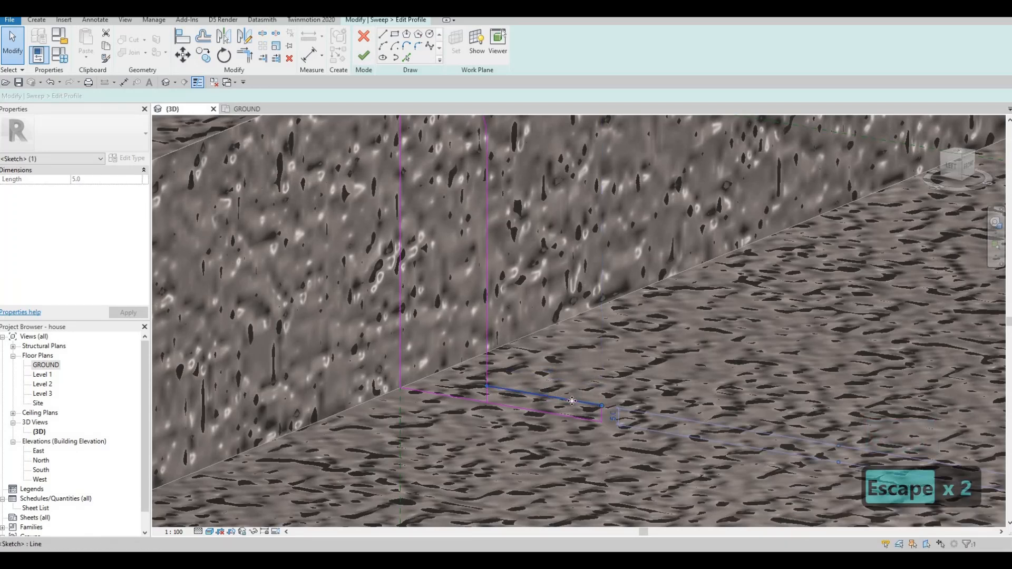
key("Escape")
key("Escape")
Merge the foot and curb outlines into one closed profile by removing and trimming their overlapping lines, and finish the sweep.
left_click(486, 398)
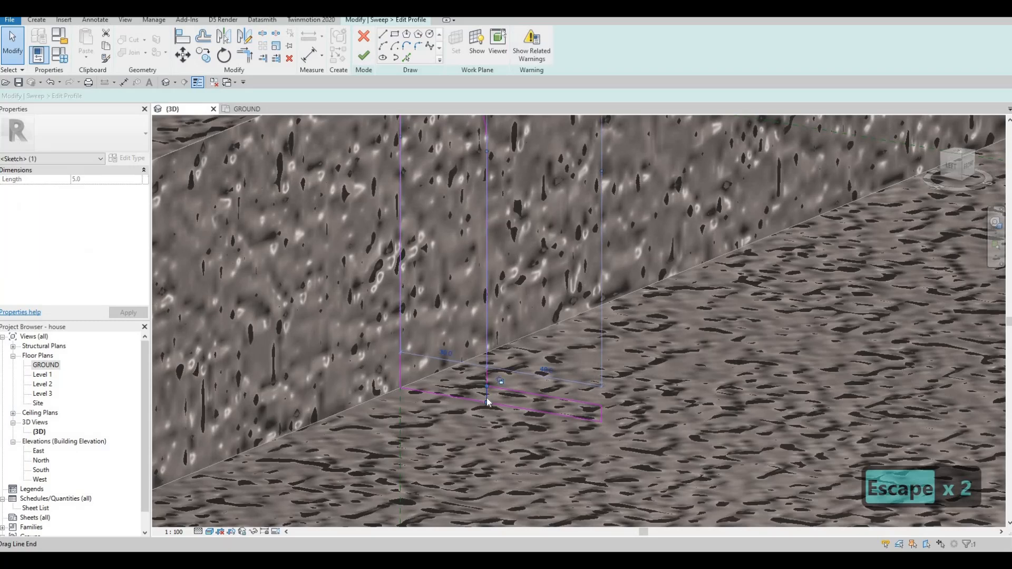
key("Delete")
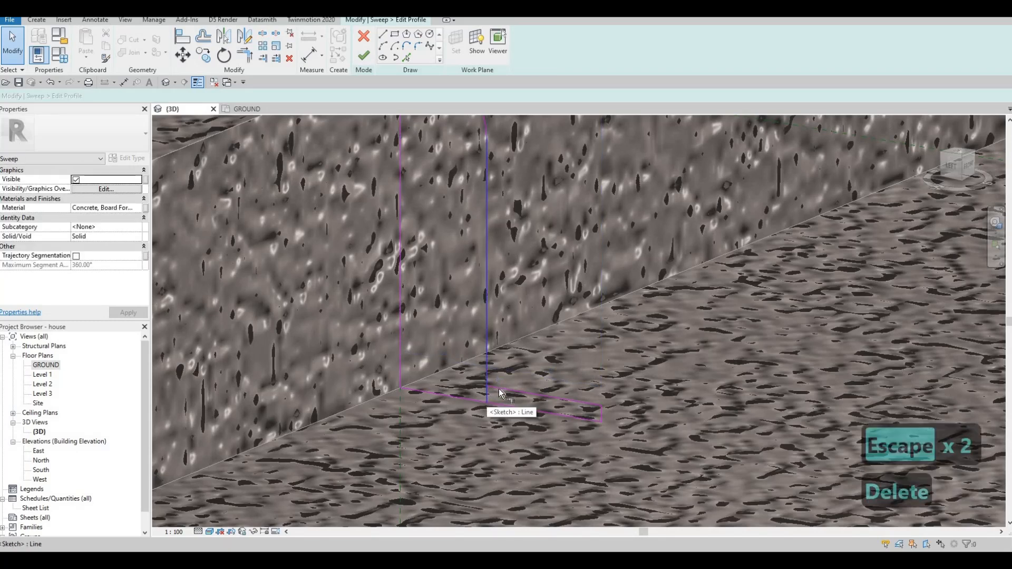
key("t")
key("r")
middle_click_drag(493, 379, 353, 116, "shift")
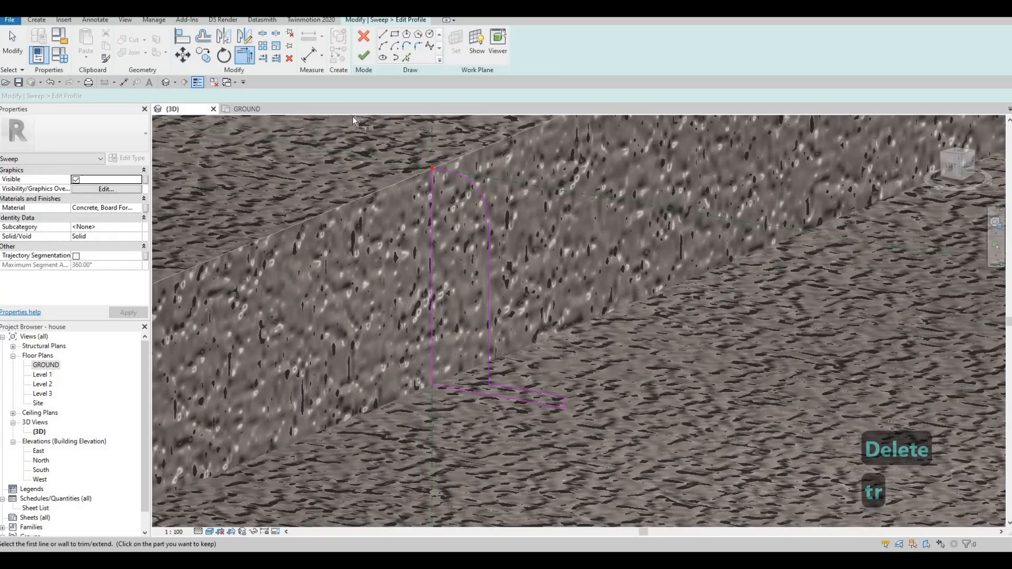
left_click(365, 60)
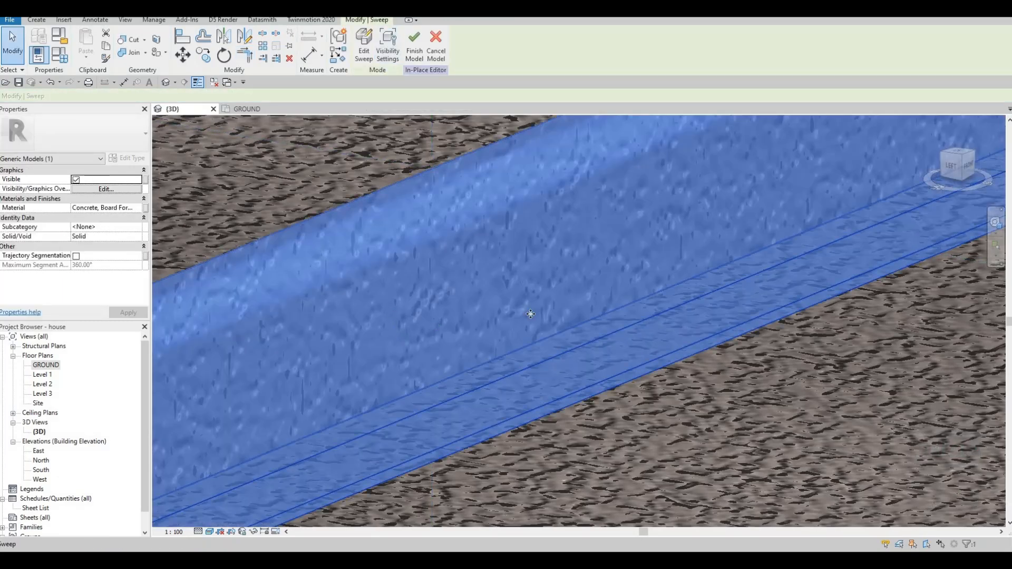
Examine the finished curb sweep along the strip's straight edge and around its bend.
scroll(281, 388, "down", 5)
scroll(562, 321, "down", 5)
scroll(634, 334, "up", 1)
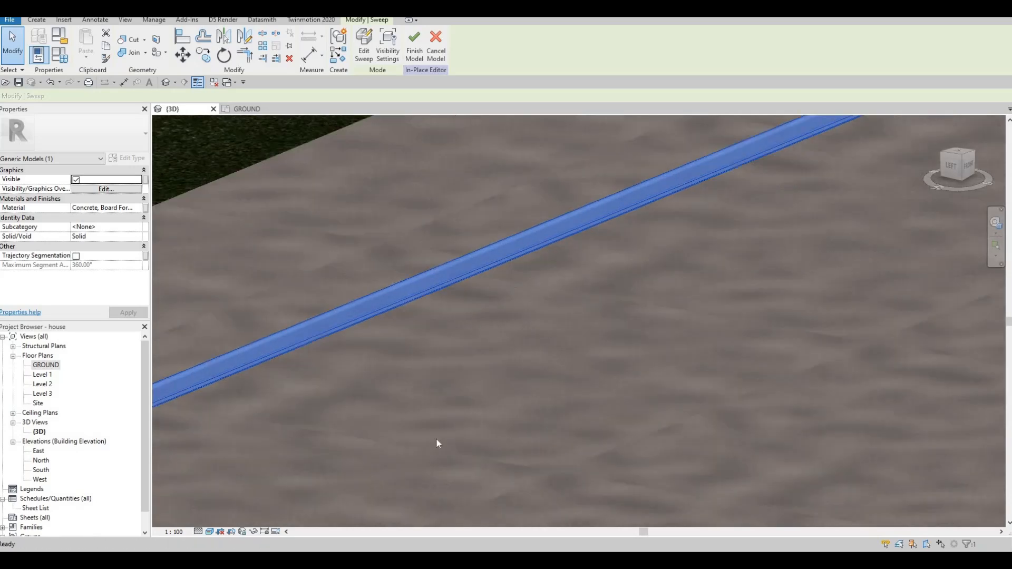
key("Escape")
scroll(635, 334, "down", 3)
middle_click_drag(502, 314, 421, 378)
scroll(594, 339, "down", 2)
scroll(594, 339, "up", 5)
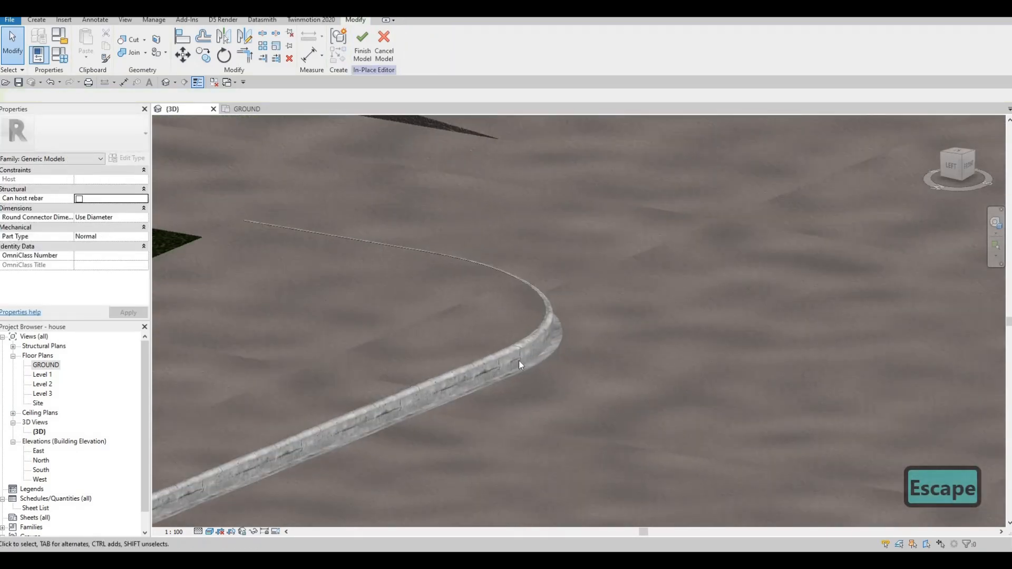
Start another sweep and pick the upper edge of the FLOOR 10 strip beside the block wall, including its curve, as the path.
middle_click_drag(520, 363, 318, 415)
scroll(699, 315, "down", 2)
middle_click_drag(557, 206, 357, 271)
middle_click_drag(670, 298, 347, 330)
scroll(346, 329, "down", 1)
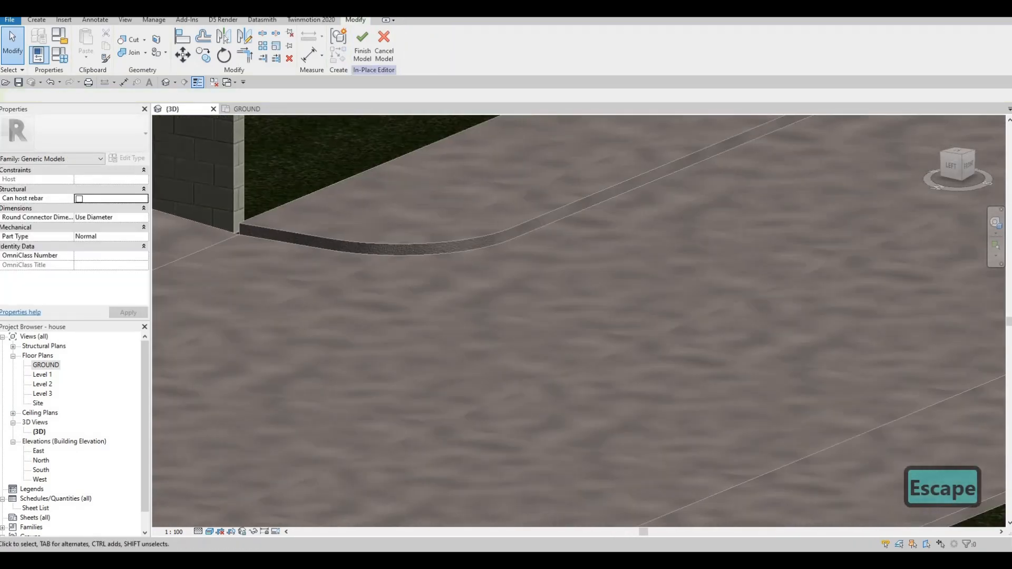
left_click(36, 19)
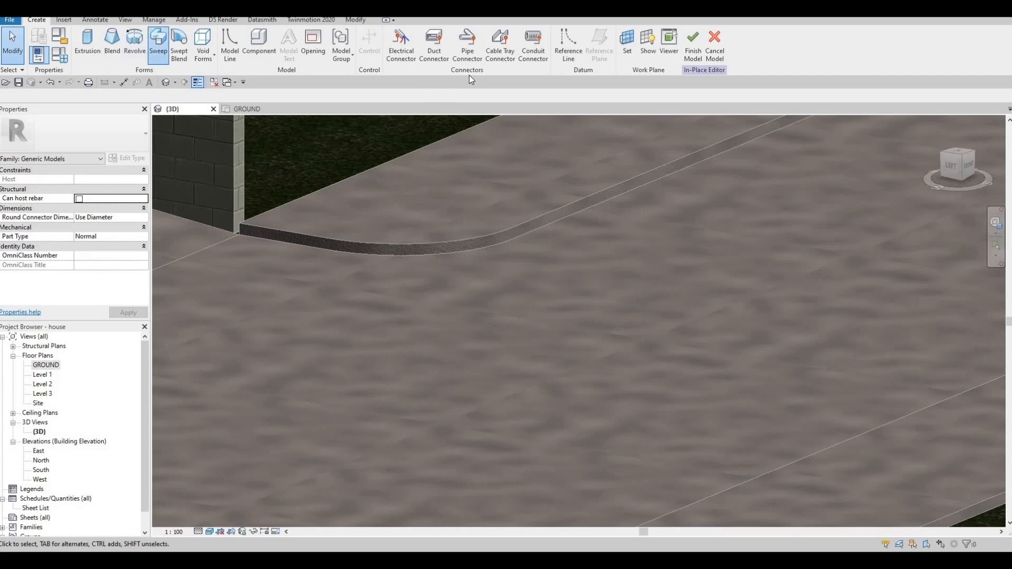
left_click(156, 45)
left_click(468, 54)
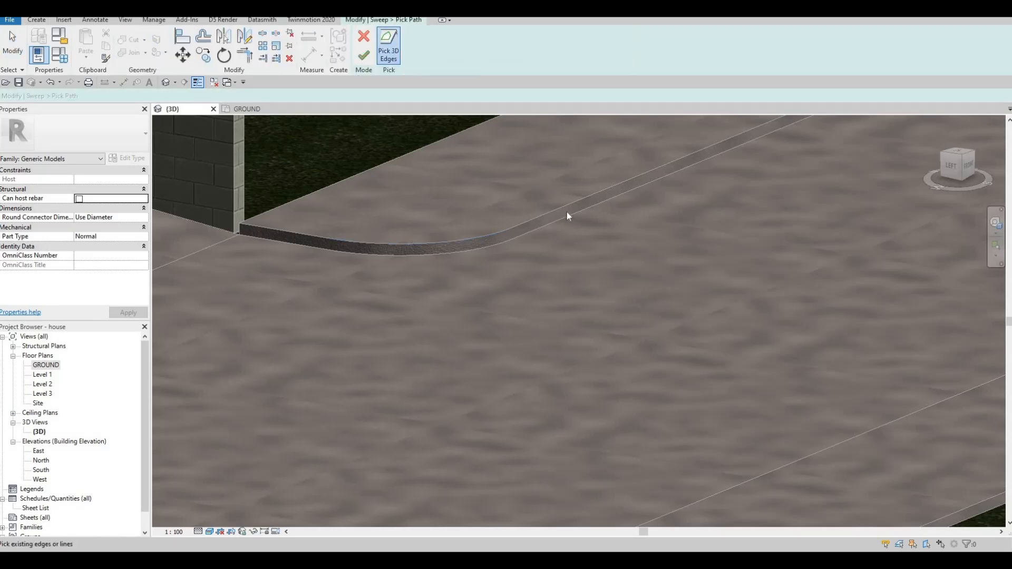
left_click(468, 238)
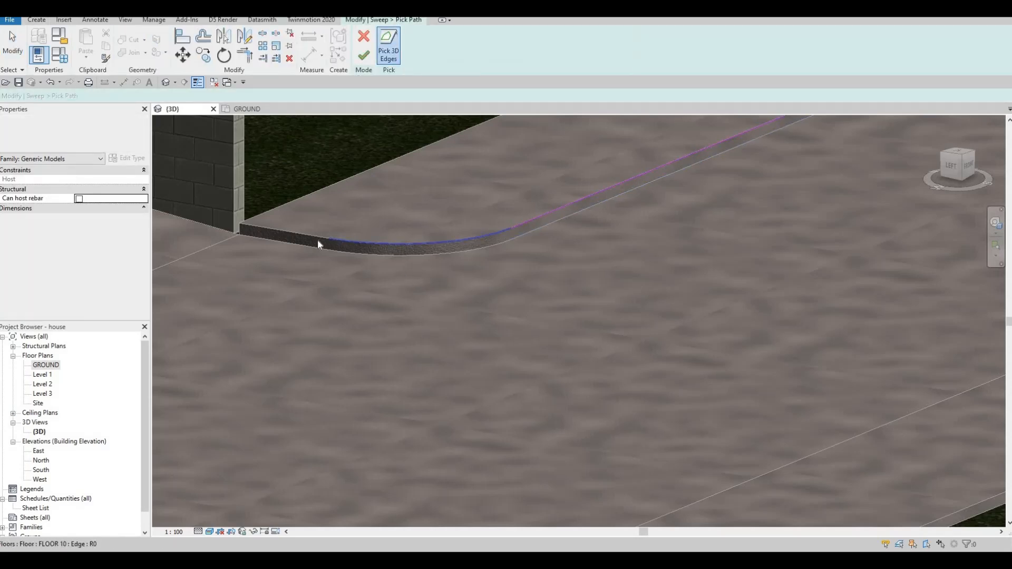
middle_click_drag(823, 138, 602, 315)
scroll(602, 315, "up", 1)
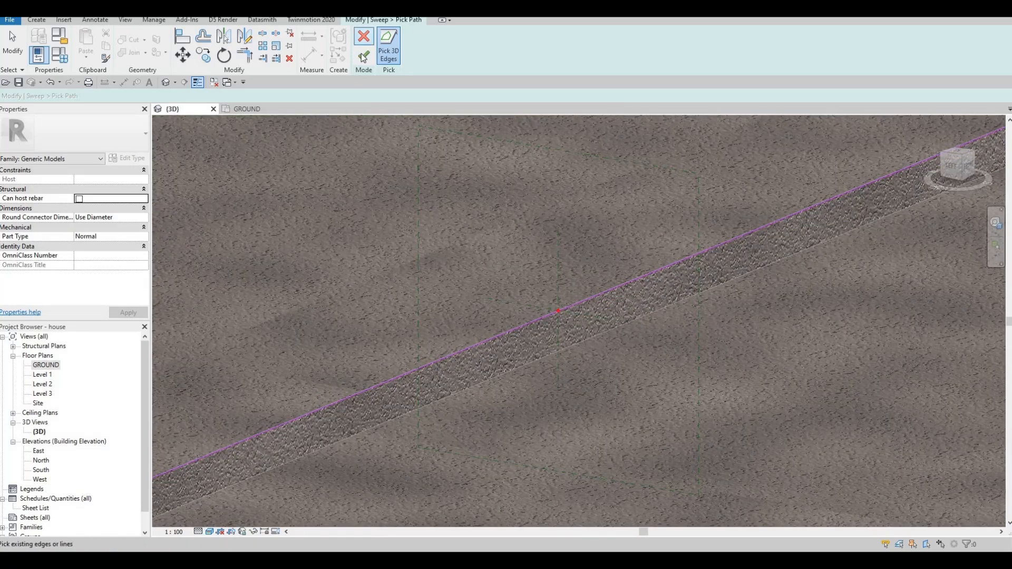
Draw a rectangular profile 100 mm high for the second sweep, running down the strip's side face from the path point.
left_click(538, 58)
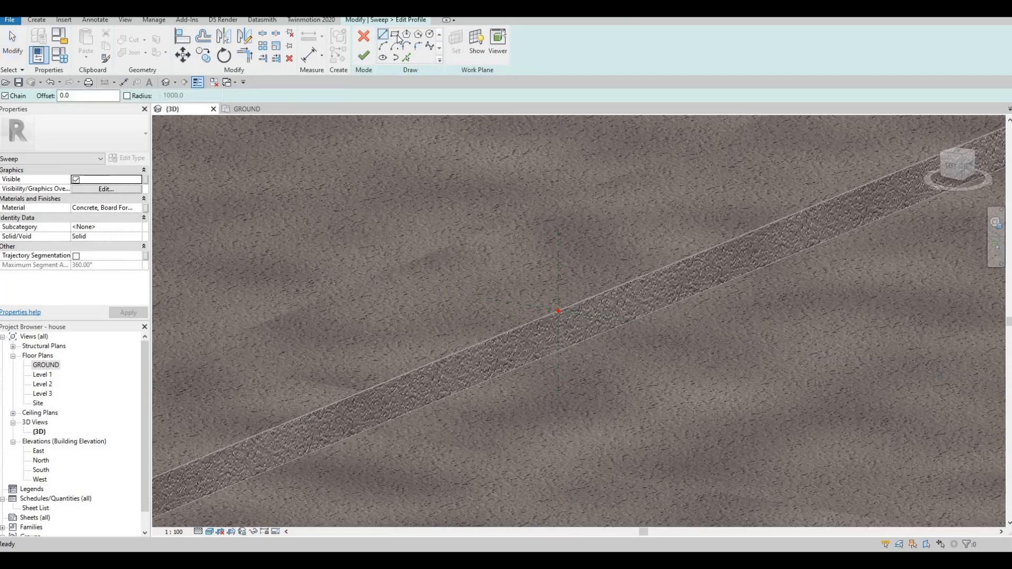
scroll(565, 333, "up", 2)
left_click(552, 293)
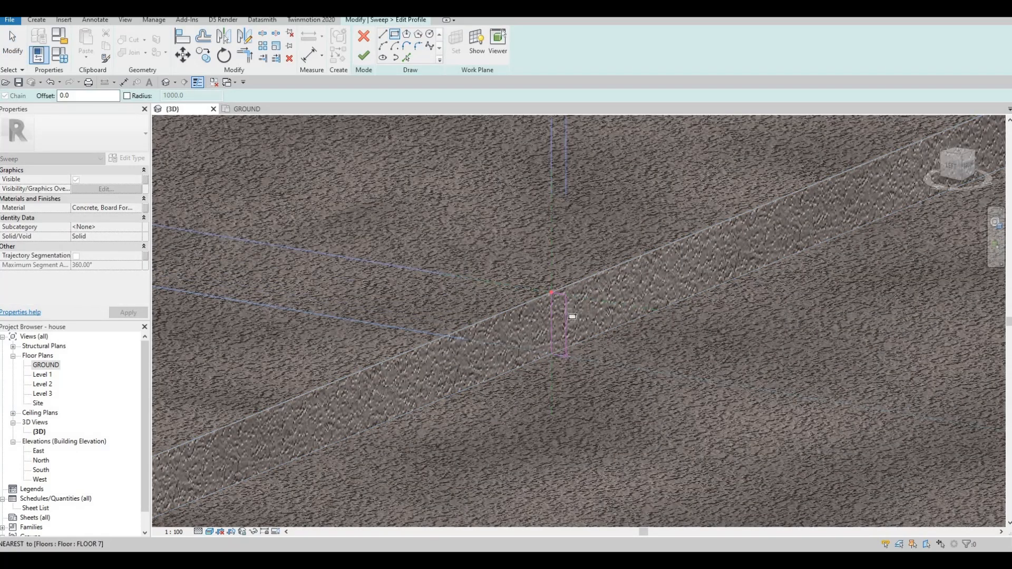
left_click(566, 309)
scroll(566, 306, "up", 1)
key("Escape")
key("Escape")
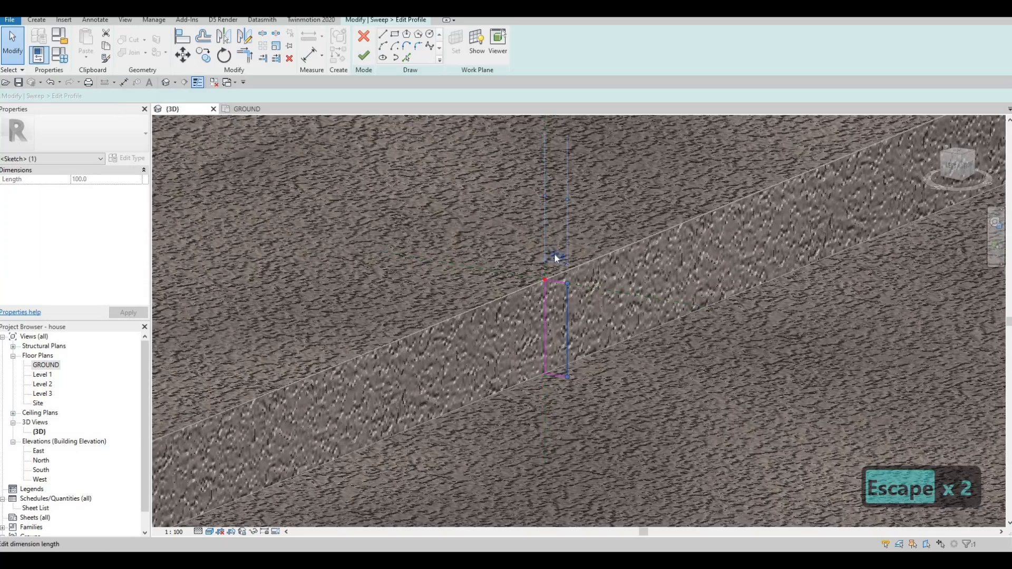
Set the second profile rectangle's width to 30 mm by moving its outer vertical line.
left_click(555, 257)
type("30")
key("Return")
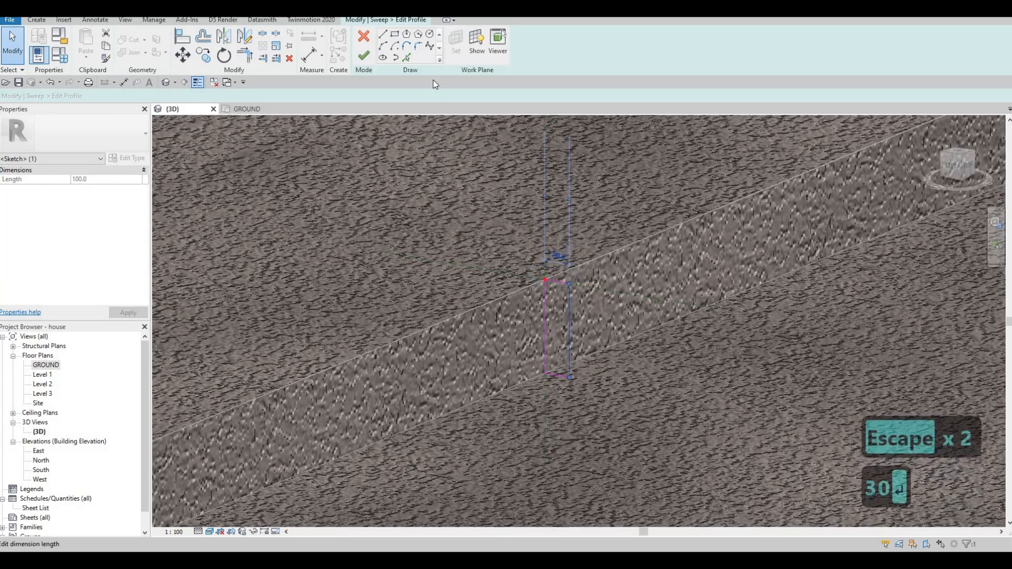
Try to round the second profile's upper outer corner with a fillet arc of 20 mm radius.
left_click(560, 282)
left_click(569, 294)
left_click(543, 293)
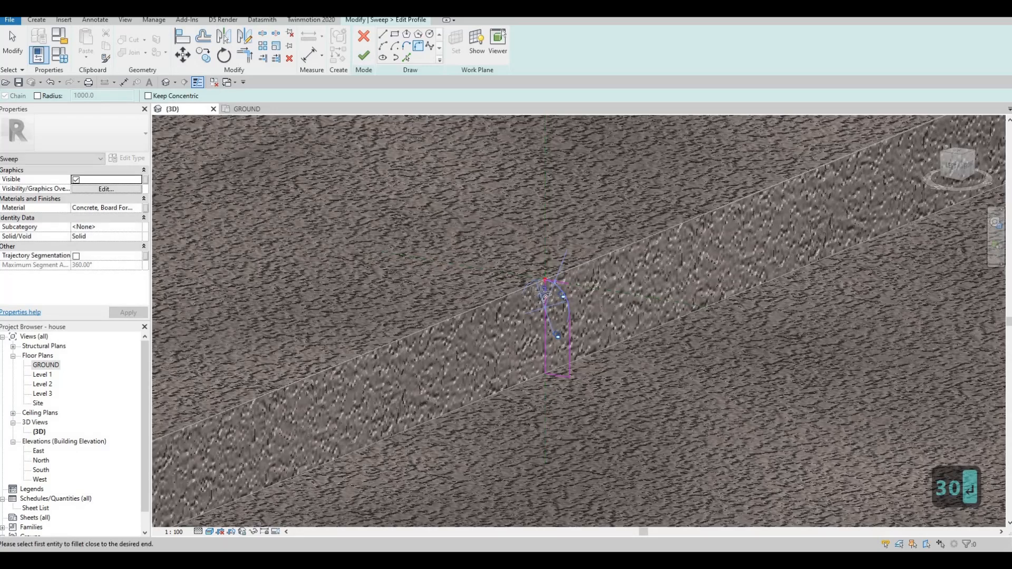
left_click(543, 293)
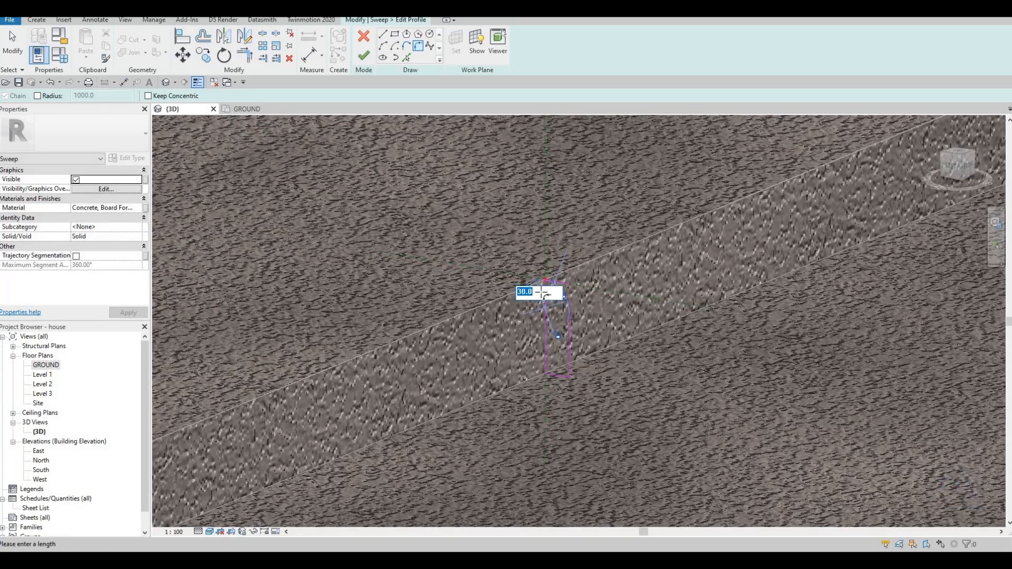
type("20")
key("Return")
scroll(567, 334, "up", 4)
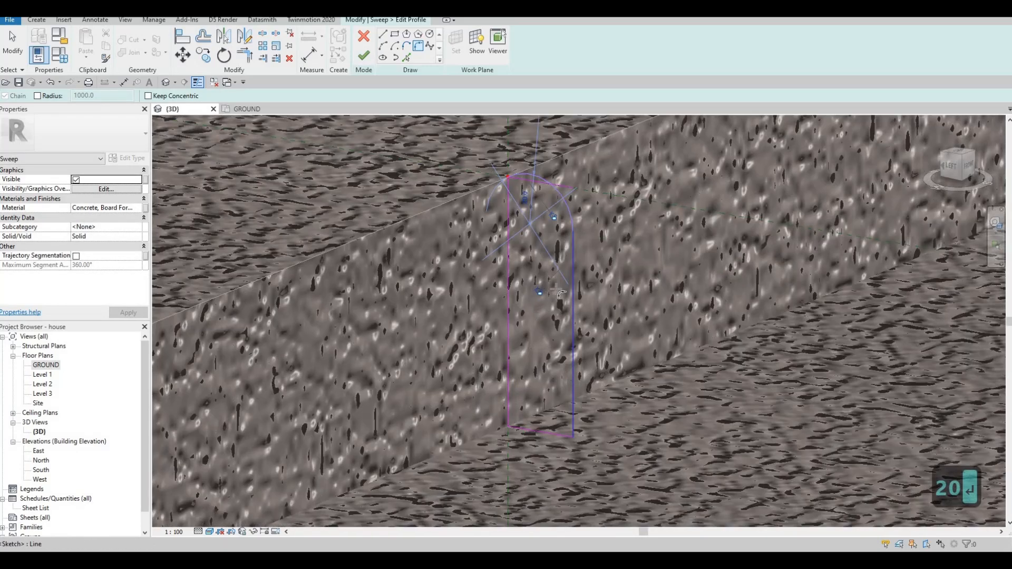
key("Escape")
scroll(553, 183, "down", 1)
key("Escape")
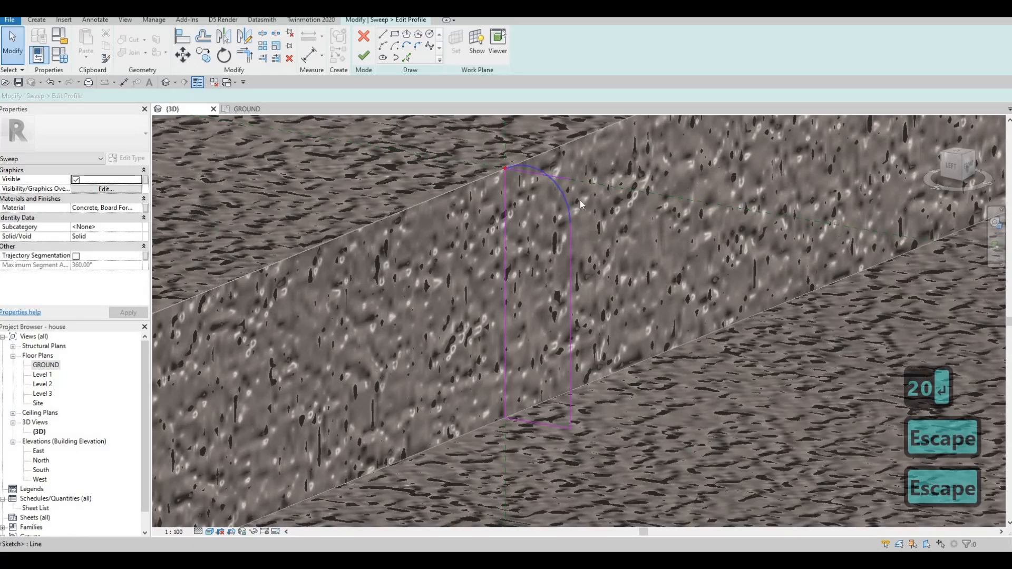
Undo the radius change and the fillet arc on the second profile.
key("ctrl+z")
scroll(573, 281, "down", 3)
key("ctrl+z")
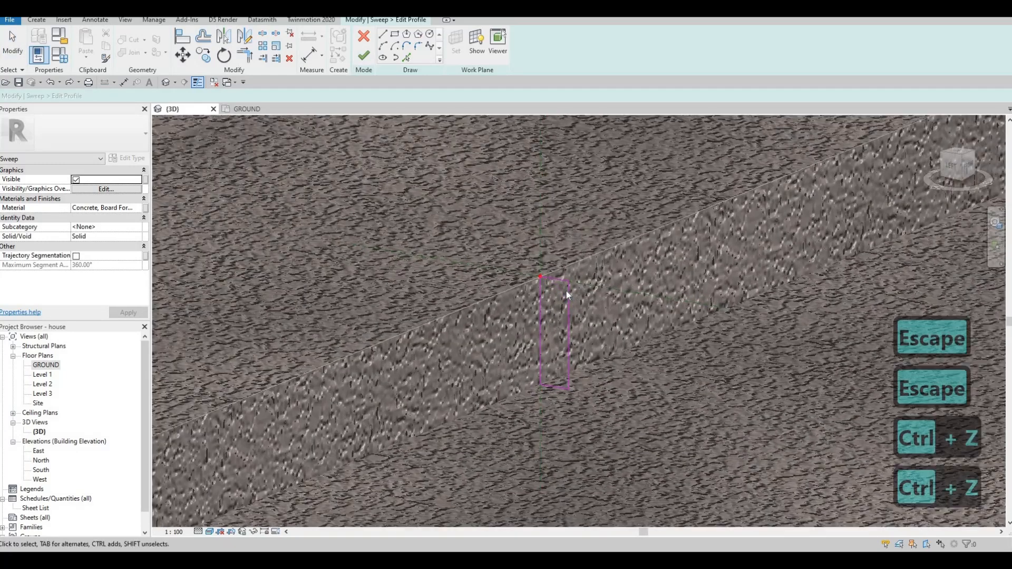
Round the second profile's upper outer corner again with a fillet arc of 20 mm radius.
scroll(566, 291, "up", 3)
left_click(418, 46)
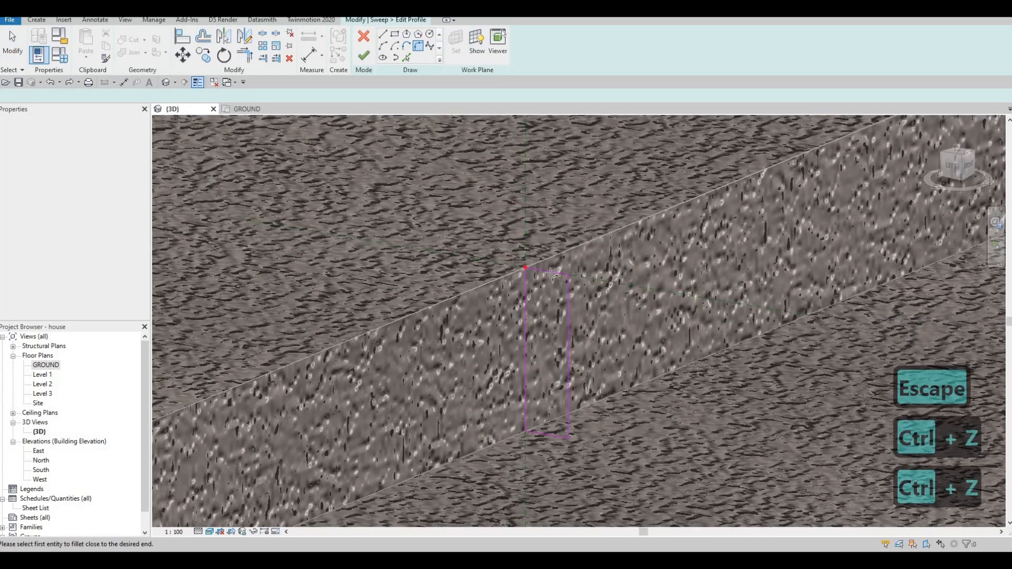
left_click(568, 295)
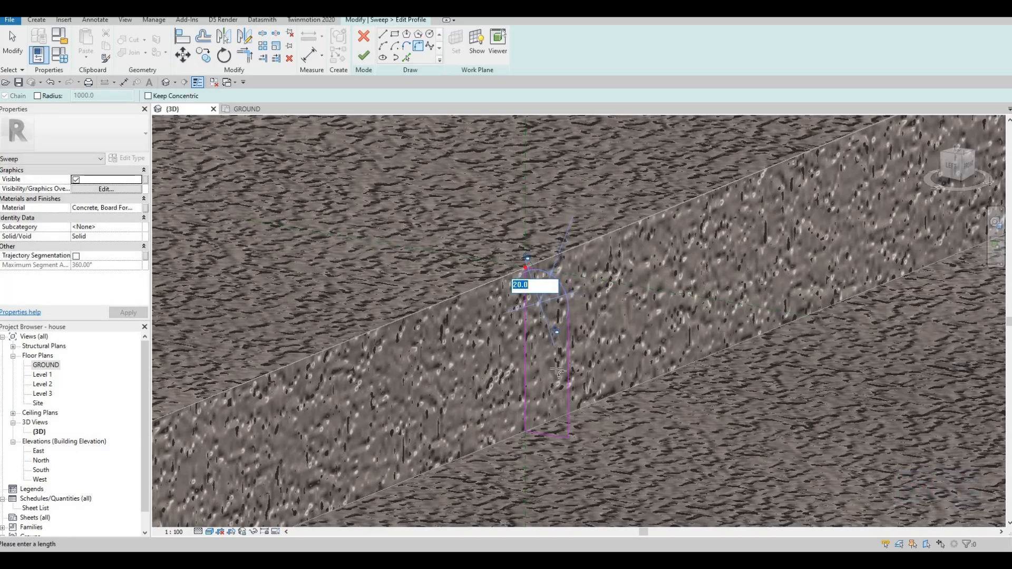
key("Escape")
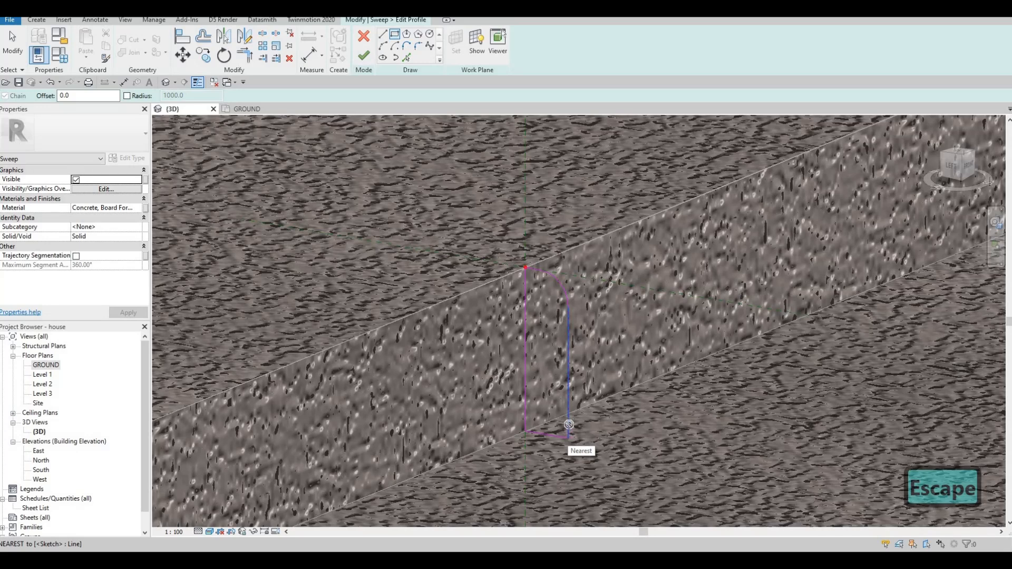
Draw a thin rectangular foot 50 mm long at the base of the second profile, extending outward from its outer line.
left_click(569, 424)
left_click(640, 444)
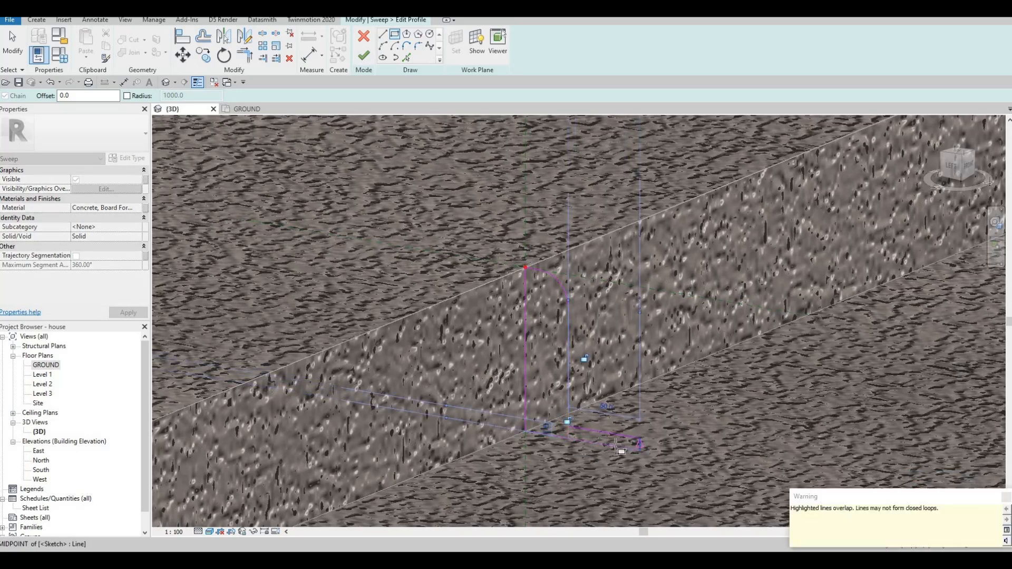
key("Escape")
scroll(615, 440, "up", 3)
key("Escape")
Set the foot rectangle's height to 5 mm and its length to 40 mm.
left_click(642, 437)
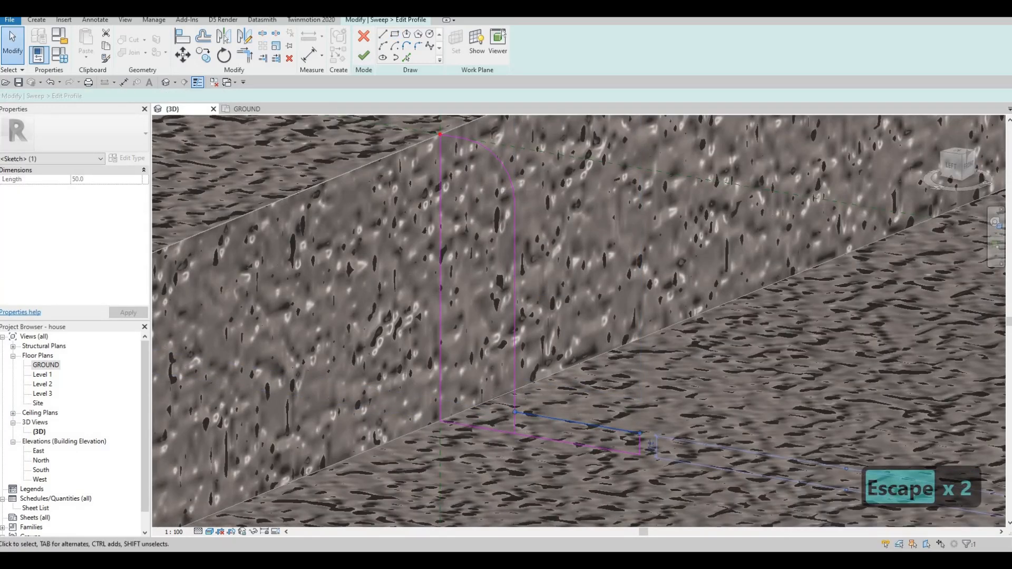
left_click(652, 446)
type("5")
key("Return")
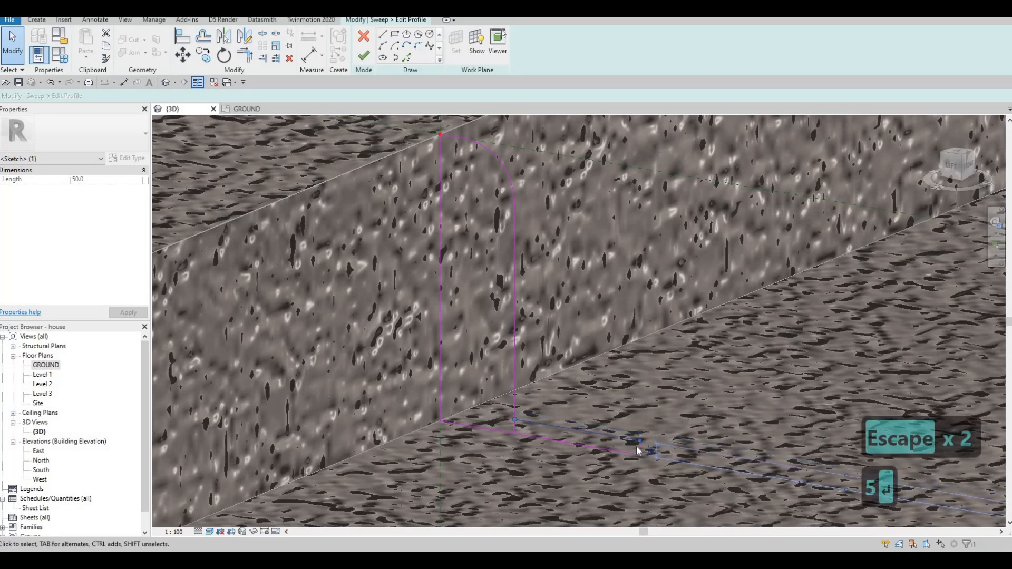
key("Escape")
left_click(639, 447)
left_click(579, 404)
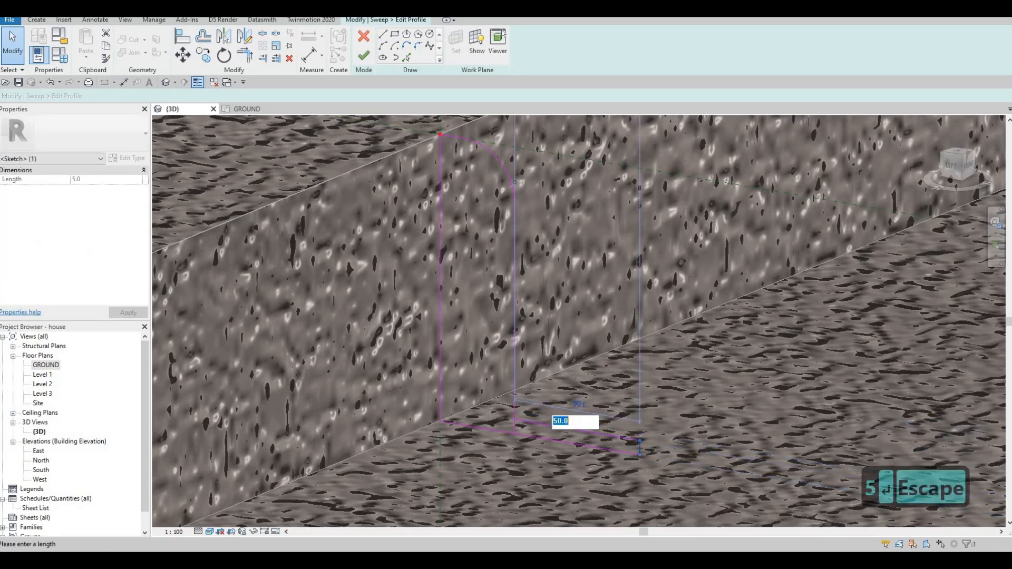
type("40")
key("Return")
key("Escape")
key("Escape")
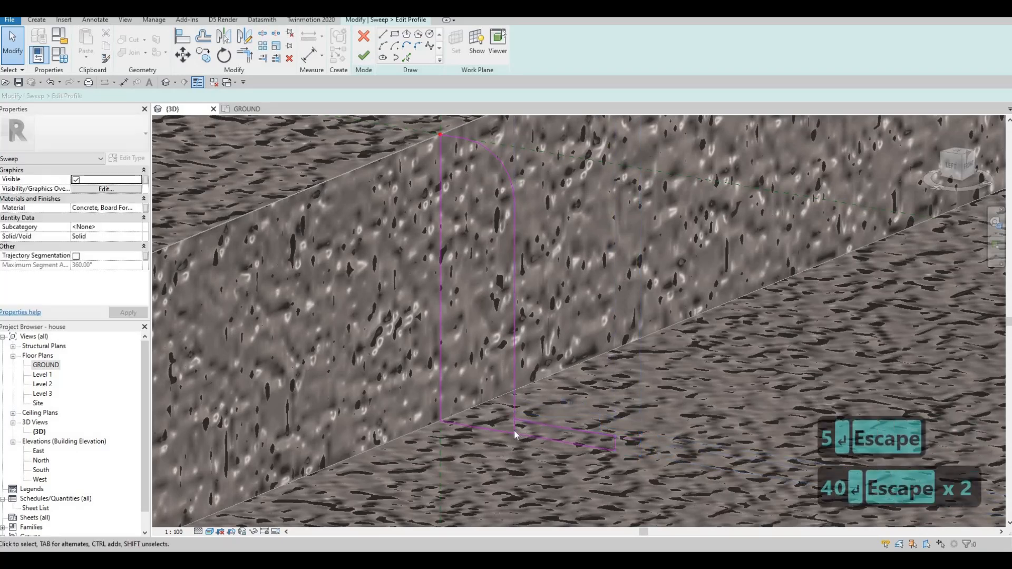
Close the second curb profile by deleting the short line inside the foot and trimming the outer line, and finish the sweep.
left_click(514, 428)
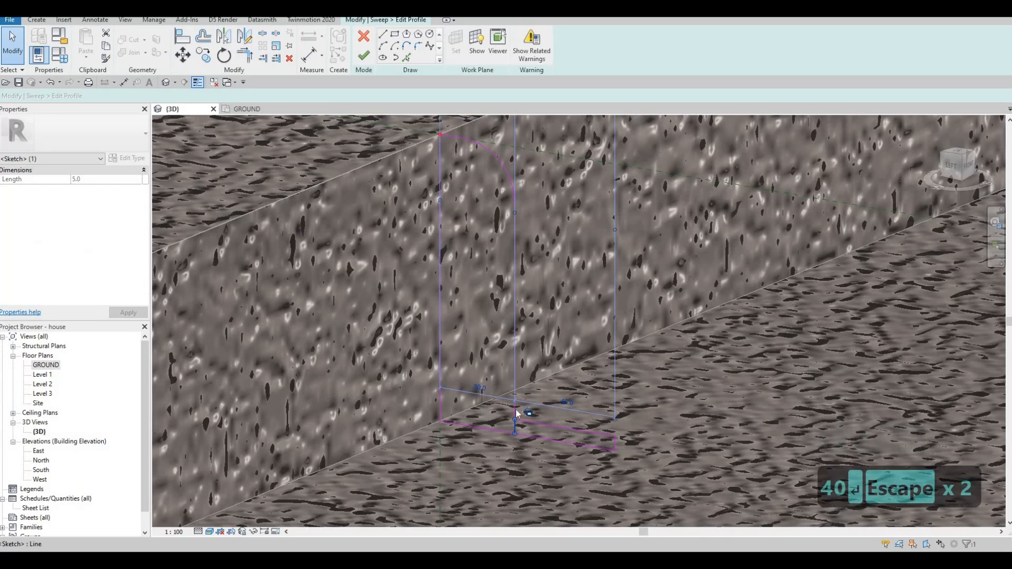
key("Delete")
key("t")
key("r")
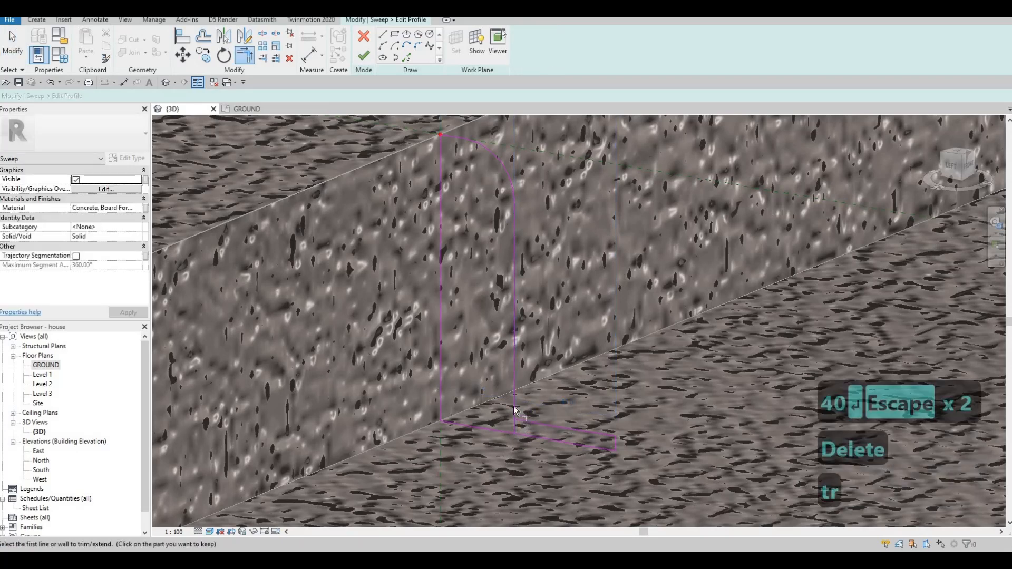
scroll(541, 355, "down", 2)
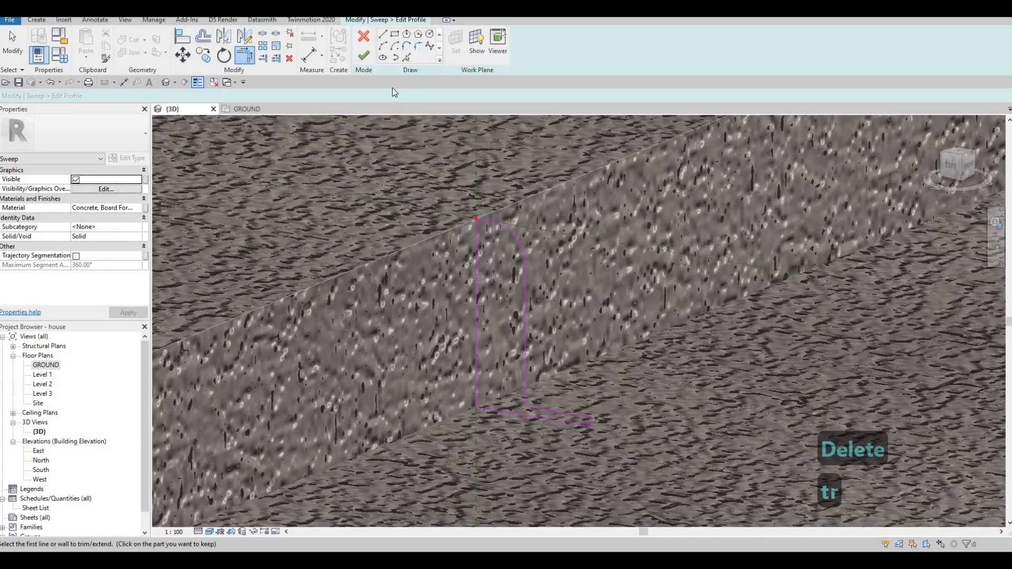
left_click(369, 56)
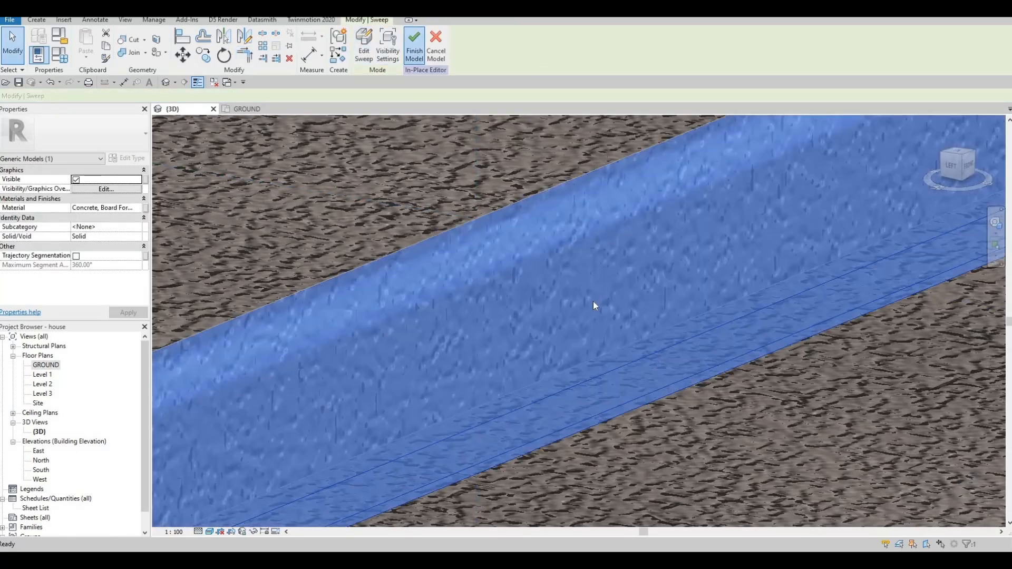
Finish the in-place curb model, and reopen it for in-place editing from the rounded curb beside the driveway.
scroll(593, 302, "down", 10)
scroll(670, 310, "down", 8)
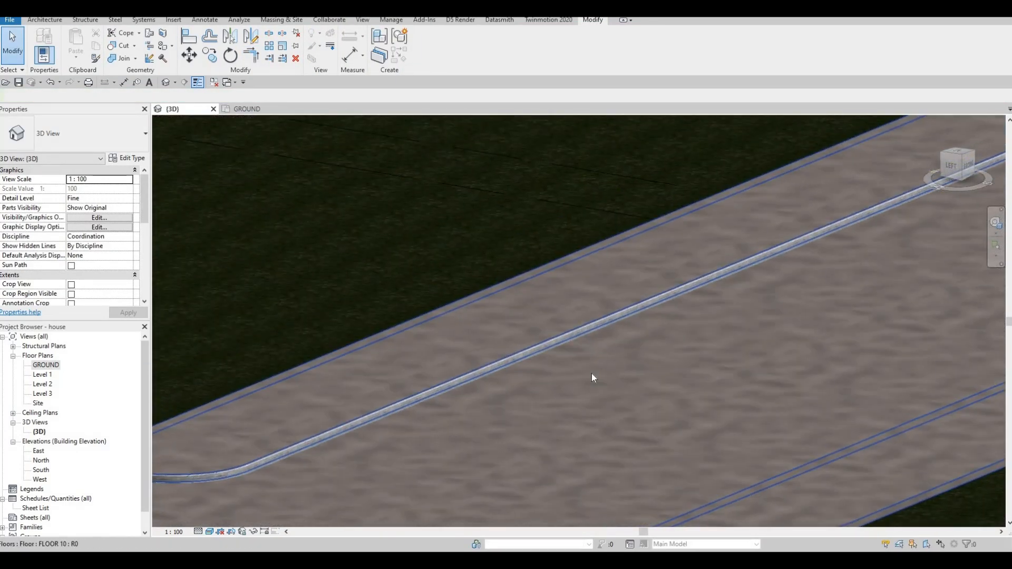
middle_click_drag(615, 436, 280, 252, "shift")
scroll(280, 257, "up", 2)
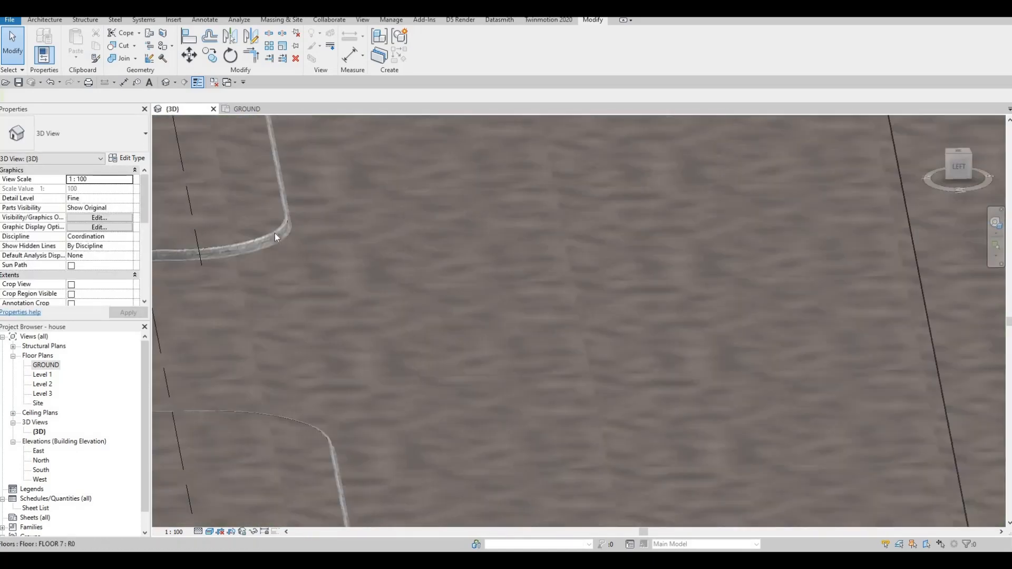
left_click(274, 241)
left_click(426, 53)
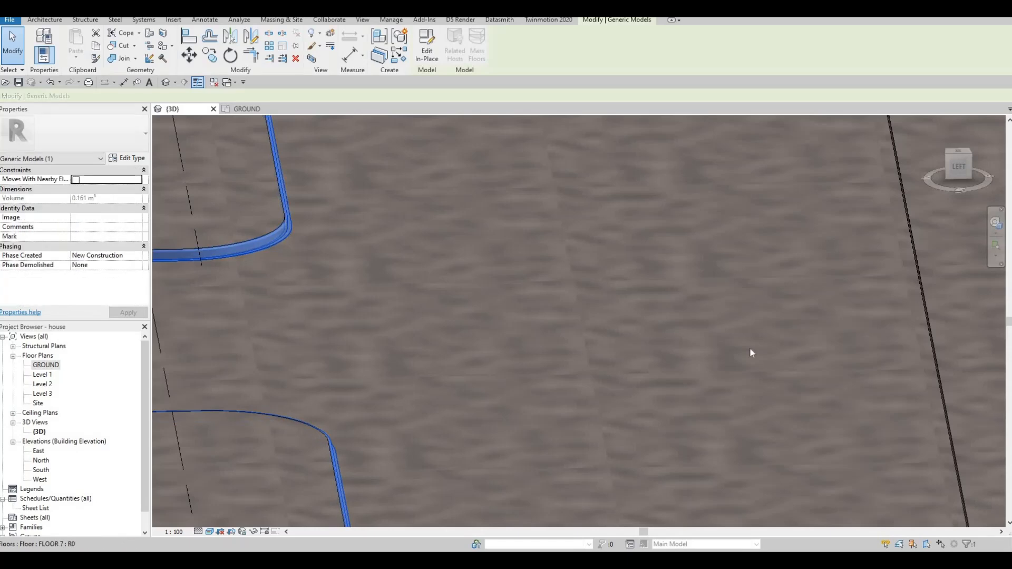
Start a new sweep and pick the top edge of the concrete strip across the road as its path.
scroll(567, 349, "up", 3)
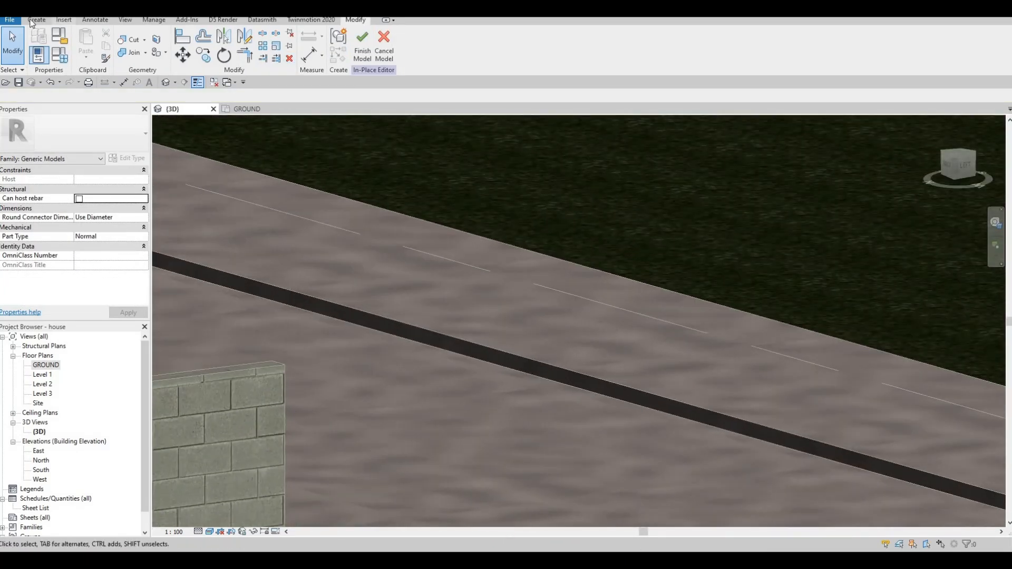
left_click(37, 19)
left_click(161, 45)
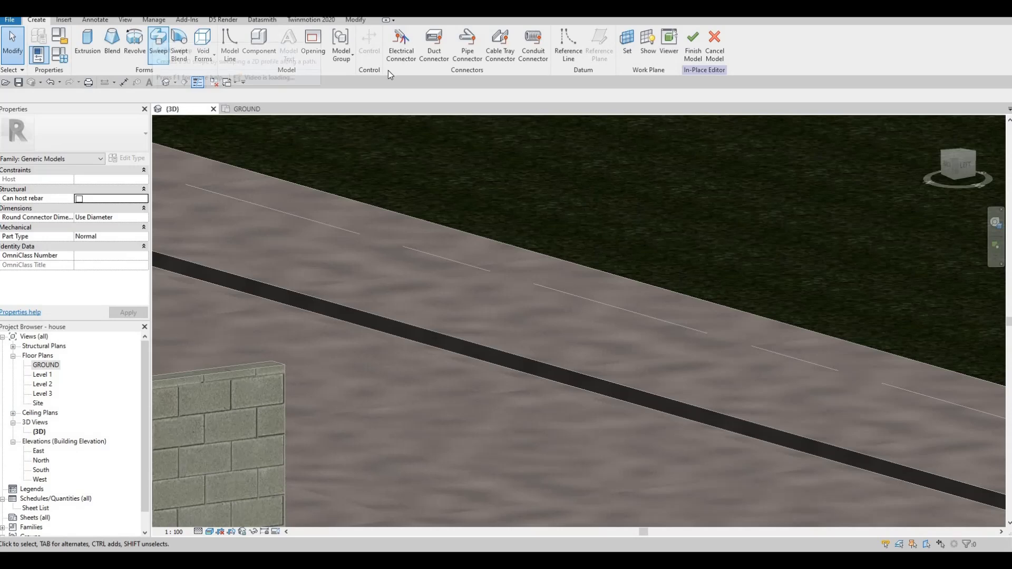
left_click(469, 55)
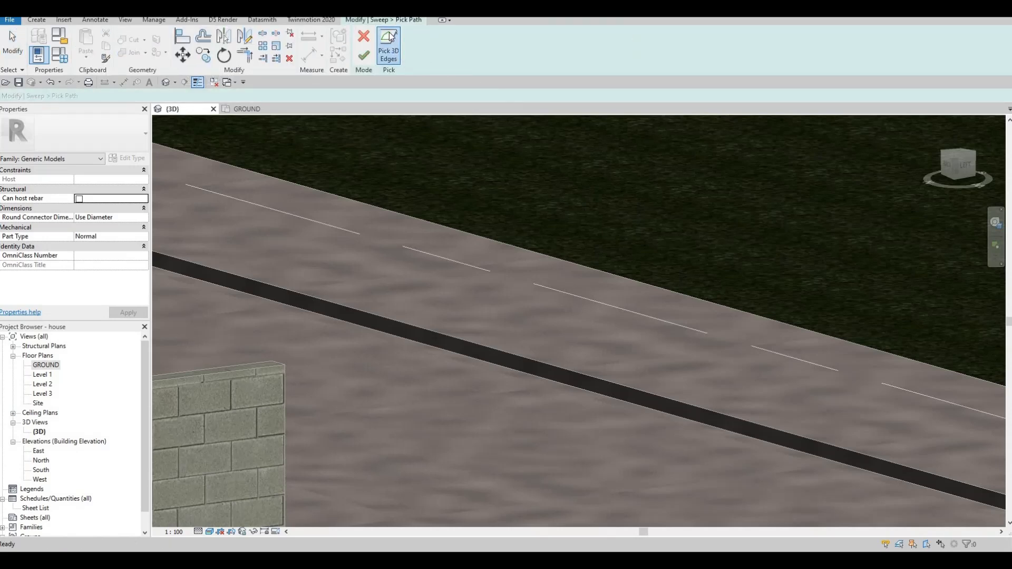
left_click(438, 334)
left_click(364, 56)
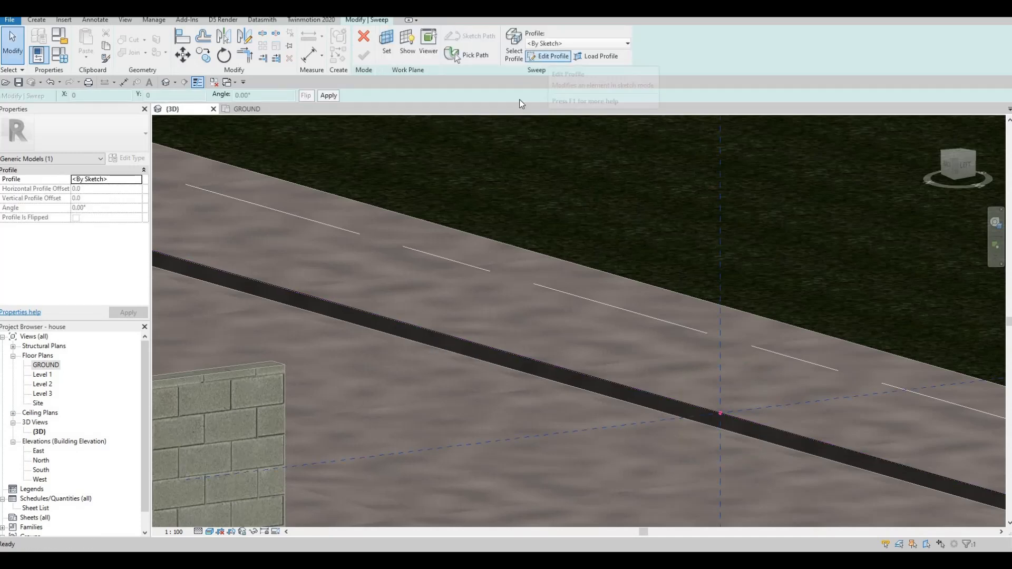
Sketch the third curb profile as a rectangle down the strip's face from the path point, and set its width to 30 mm.
left_click(549, 57)
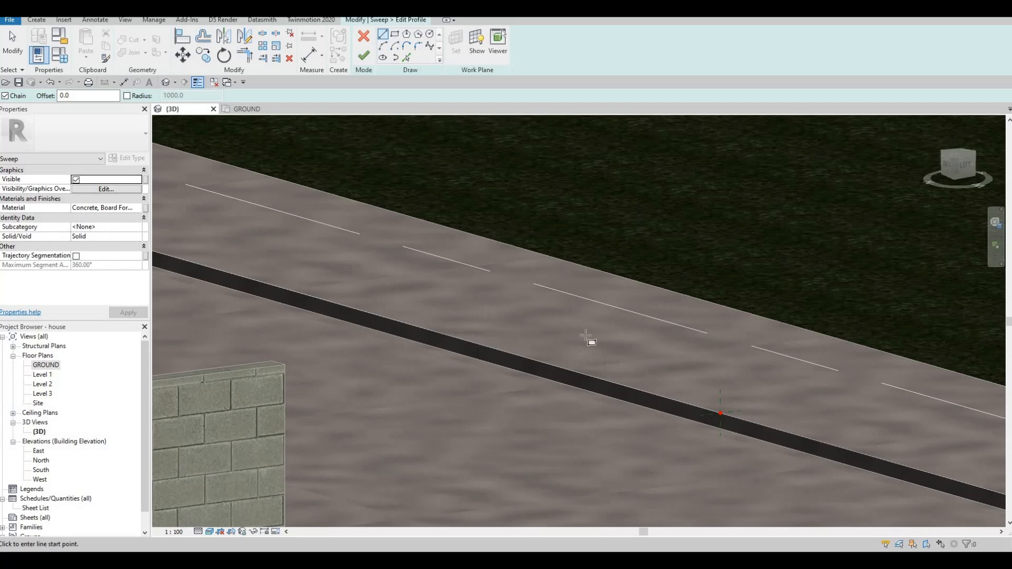
left_click(394, 33)
mouse_move(731, 301)
middle_mouse_down("shift")
mouse_move(669, 348)
mouse_move(691, 363)
mouse_move(553, 253)
mouse_move(451, 264)
mouse_move(446, 248)
mouse_move(439, 300)
middle_mouse_up("shift")
left_click(437, 299)
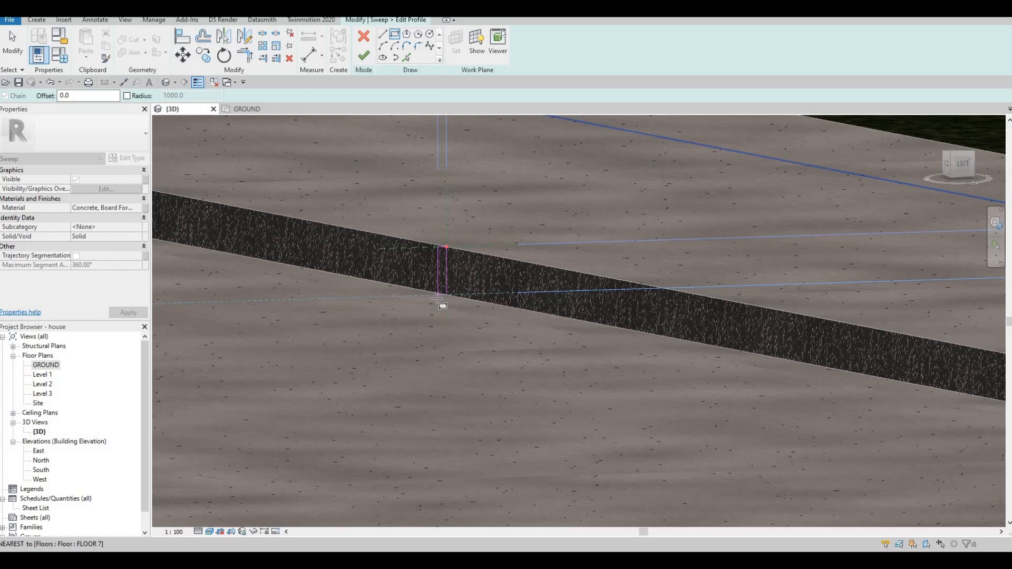
left_click(439, 254)
left_click(441, 220)
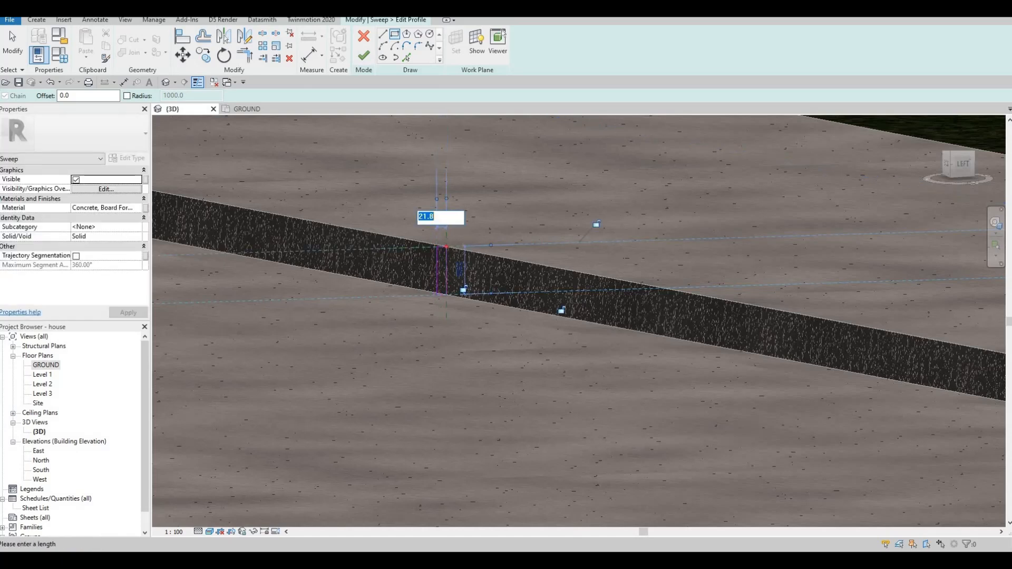
type("30")
key("Return")
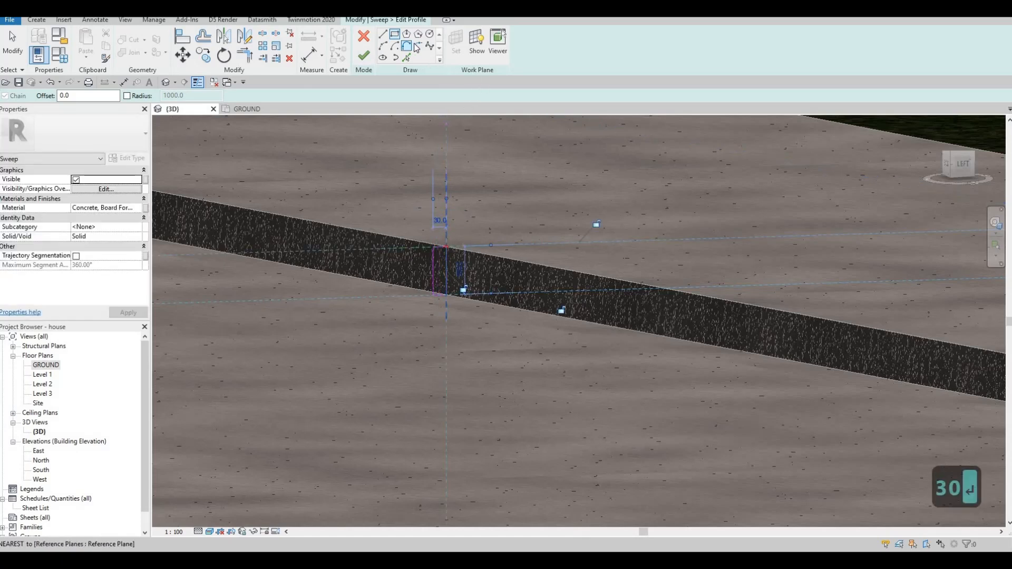
key("Escape")
Round the third profile's upper outer corner with a fillet arc of 20 mm radius.
scroll(428, 259, "up", 3)
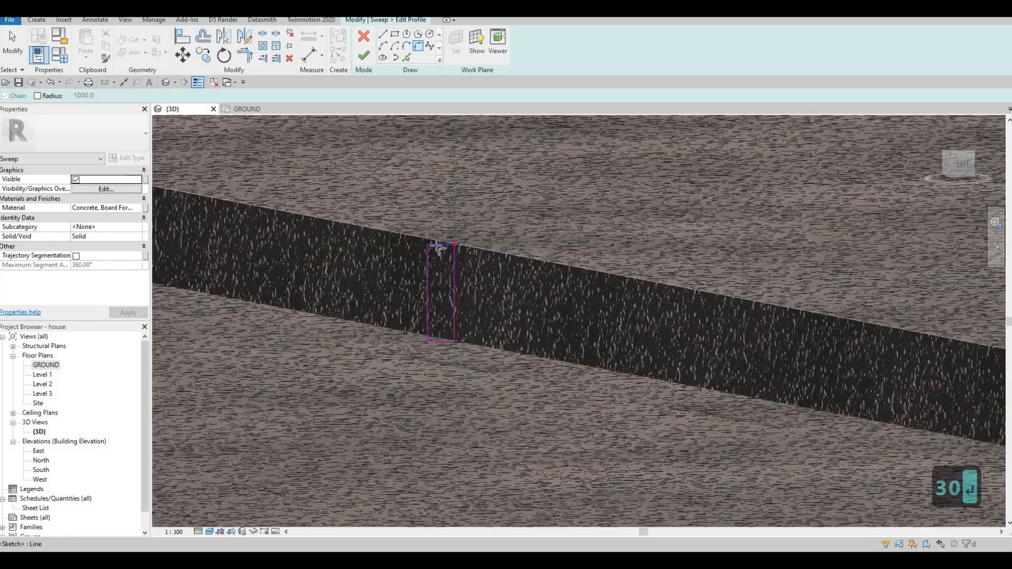
left_click(423, 254)
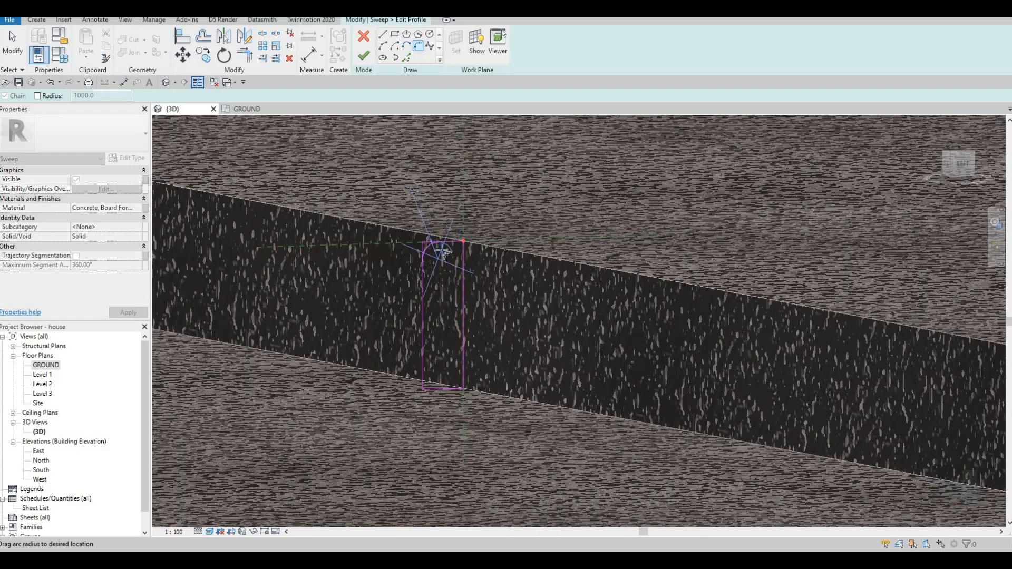
left_click(441, 250)
left_click(437, 256)
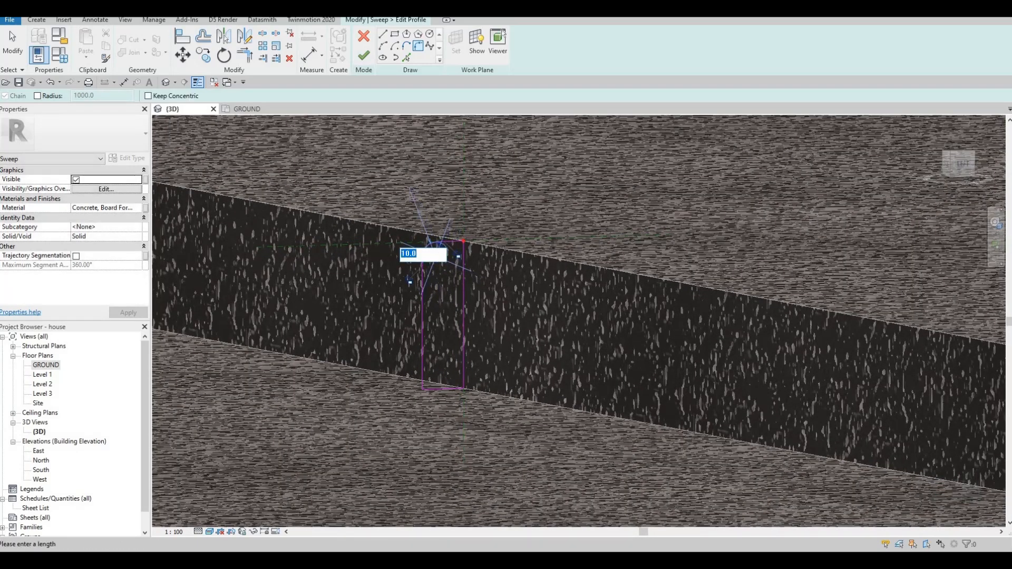
type("20")
key("Return")
key("Escape")
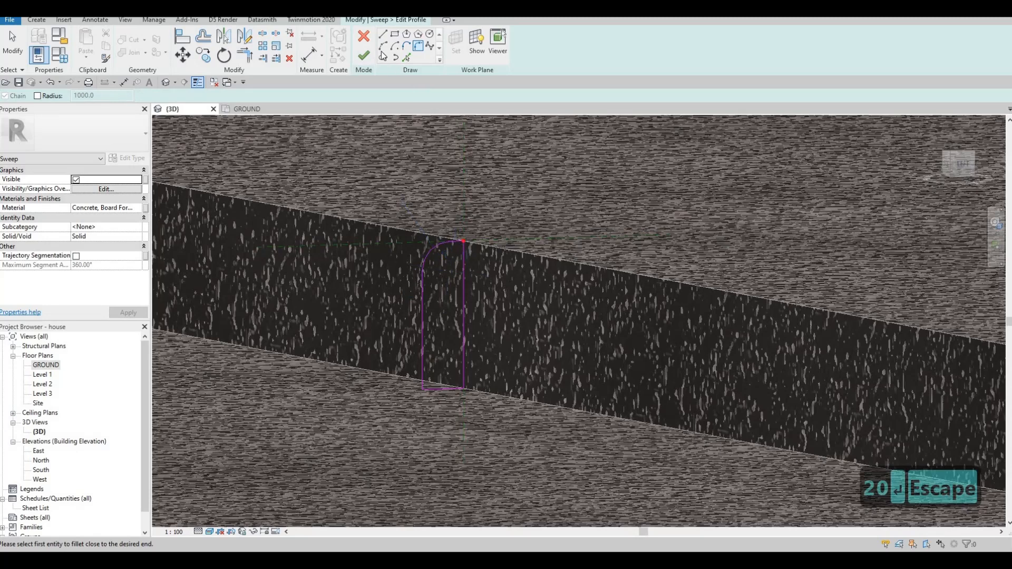
Draw a thin rectangular foot about 75 mm long and 10 mm high at the base of the third profile, extending outward.
left_click(422, 390)
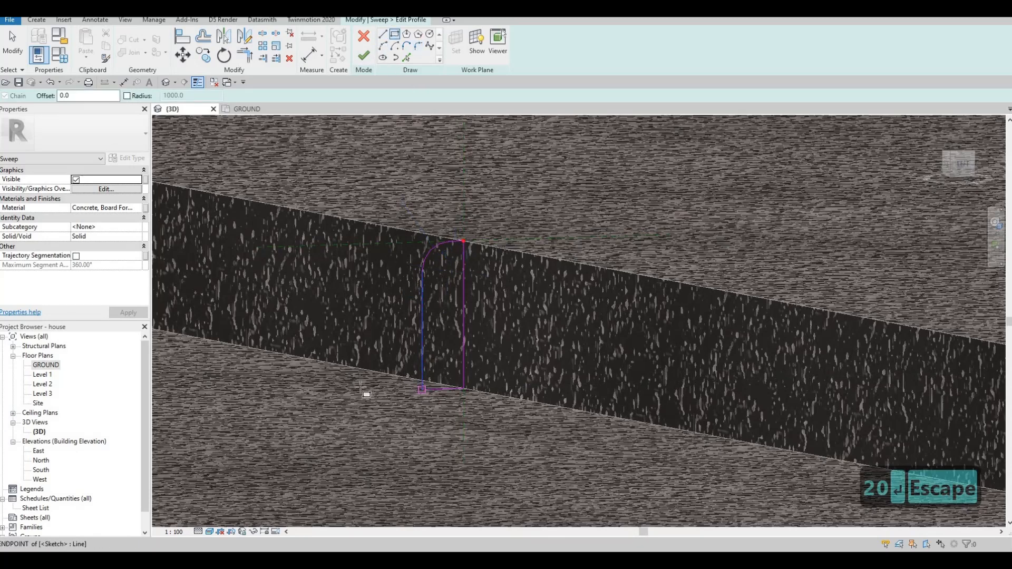
left_click(319, 381)
key("Escape")
key("Escape")
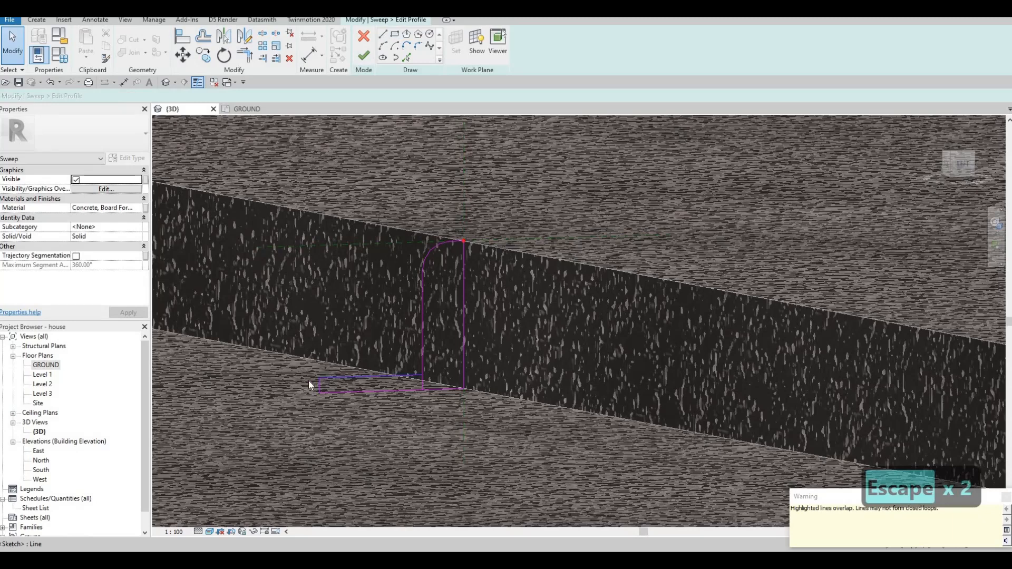
Set the foot rectangle's height to 50 mm.
left_click(319, 378)
left_click(296, 384)
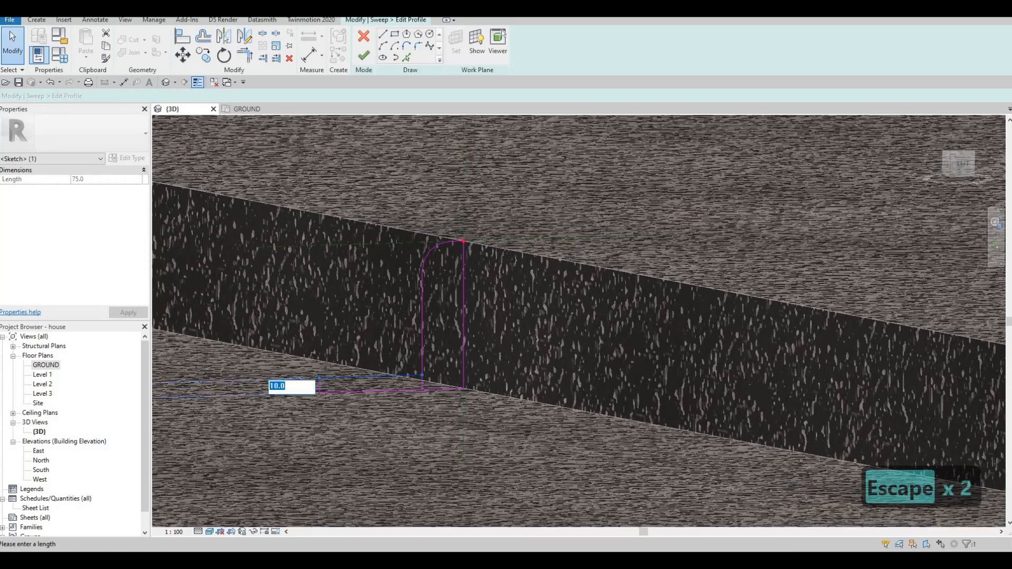
type("50")
key("Return")
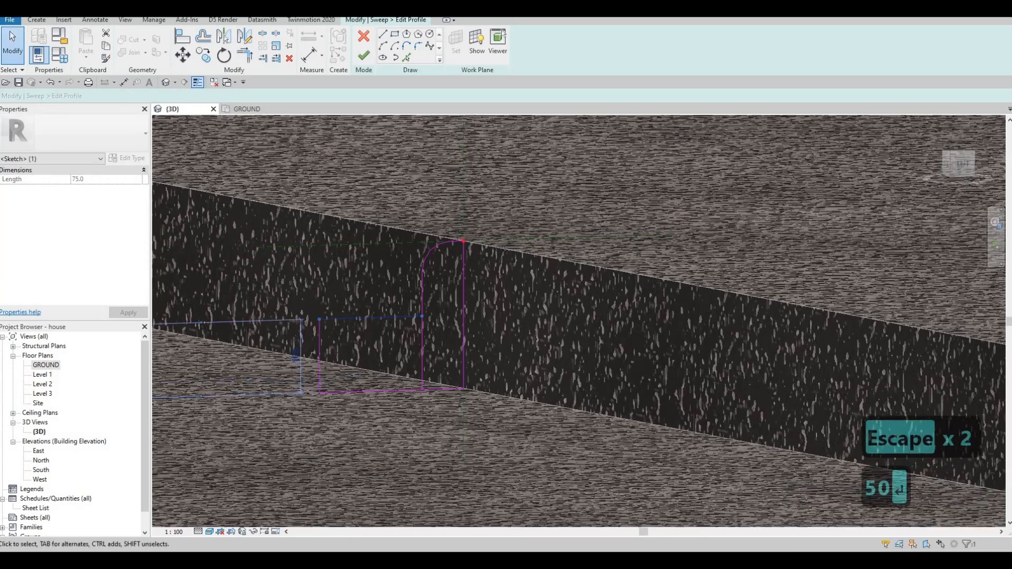
Set the foot rectangle's height to 5 mm and its length to 40 mm.
left_click(293, 359)
type("50.0")
key("Return")
key("Escape")
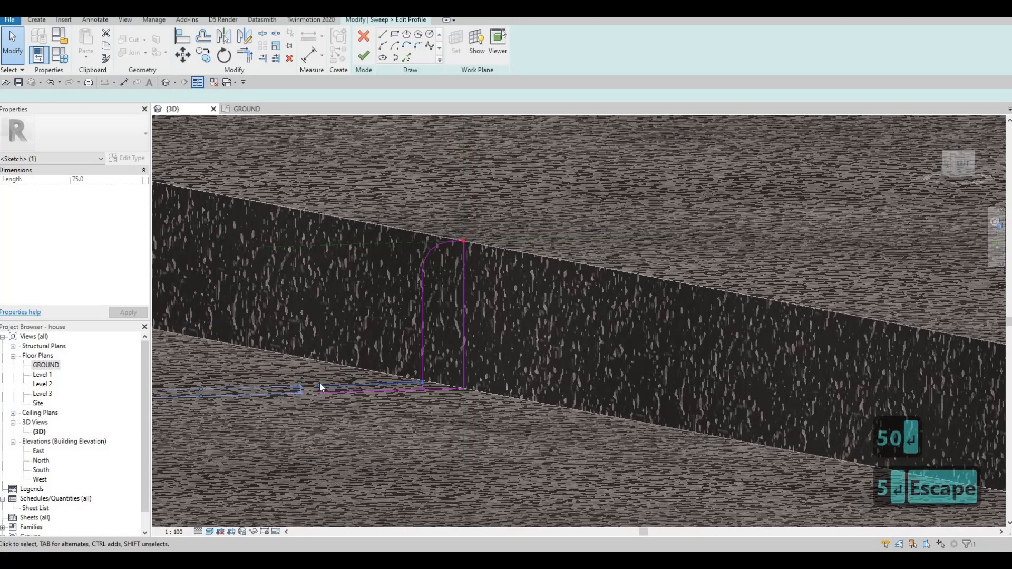
scroll(319, 382, "up", 2)
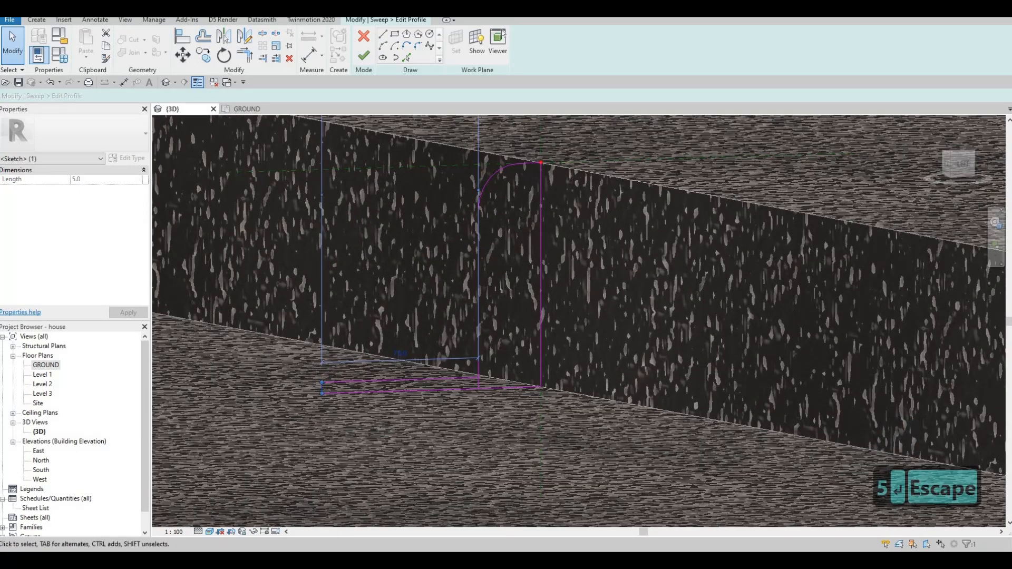
left_click(400, 352)
type("40")
key("Return")
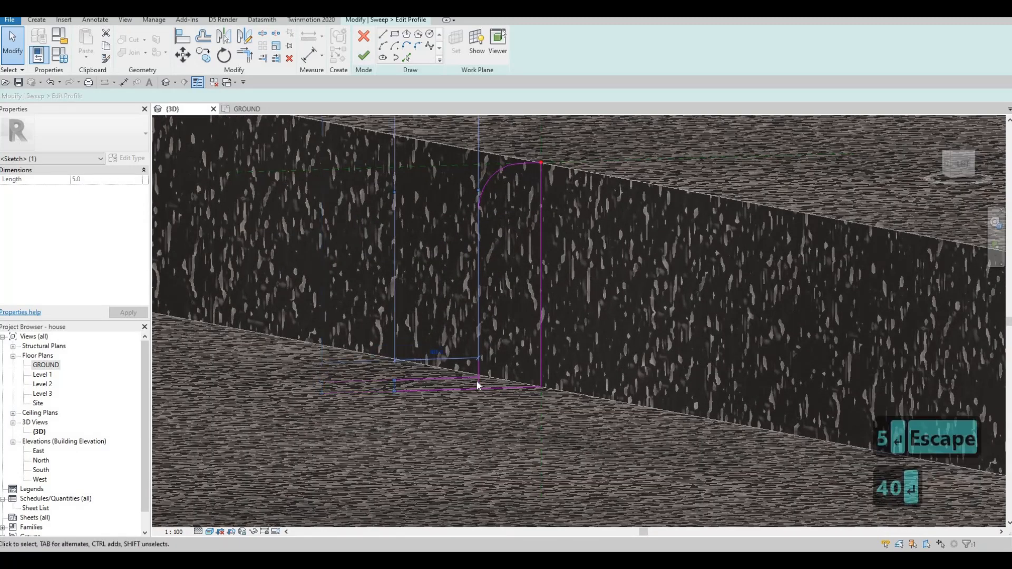
key("Escape")
key("Escape")
Close the third curb profile by deleting the short line inside the foot and trimming the outer line, and finish the sweep.
scroll(480, 384, "up", 2)
left_click(477, 391)
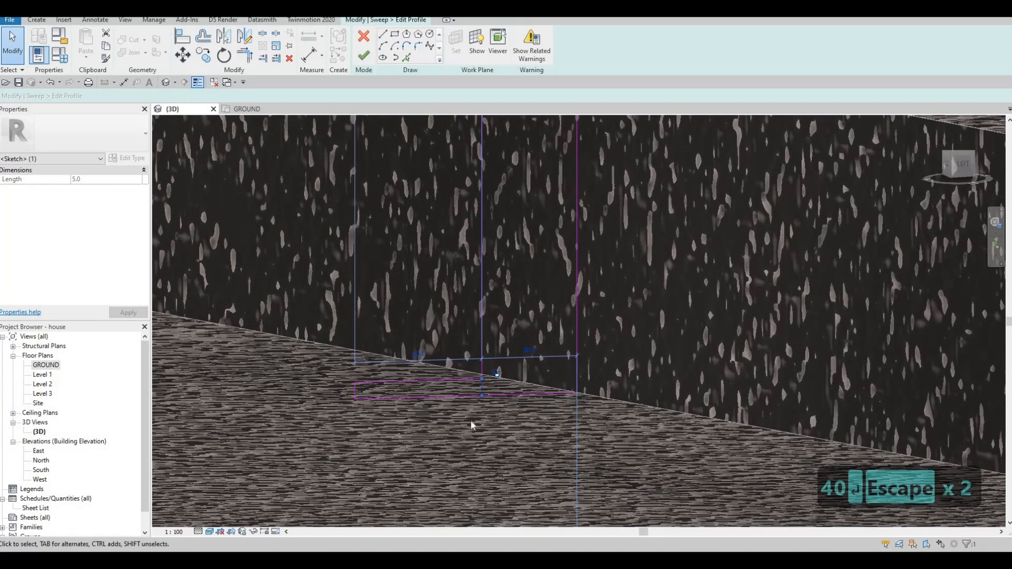
key("Delete")
key("t")
key("r")
left_click(469, 378)
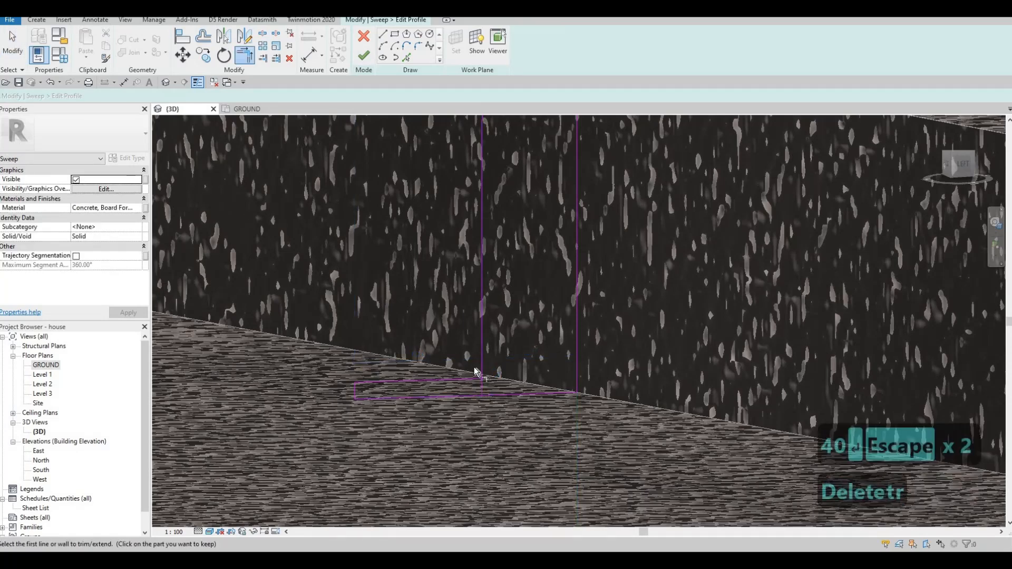
left_click(363, 57)
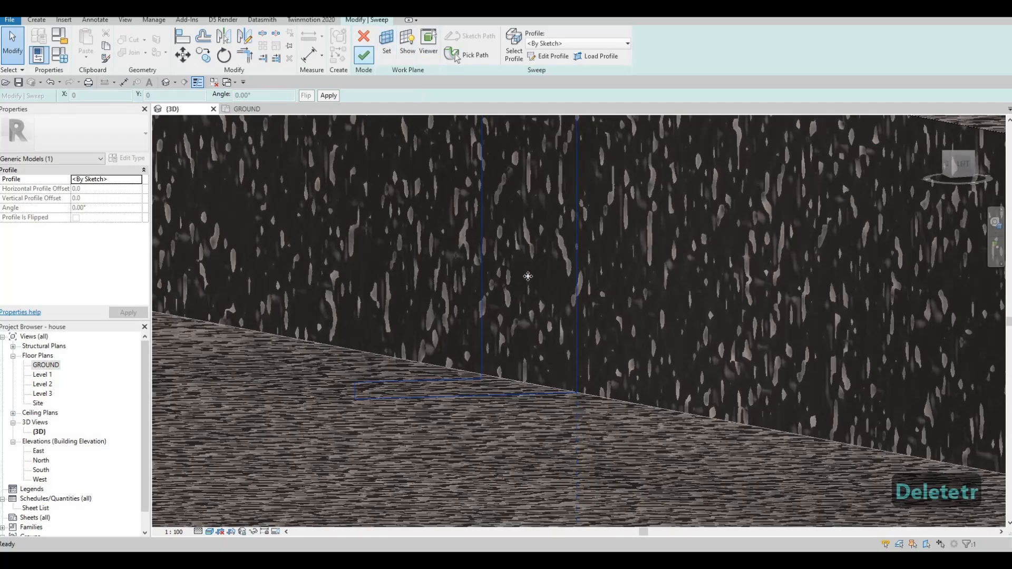
left_click(363, 54)
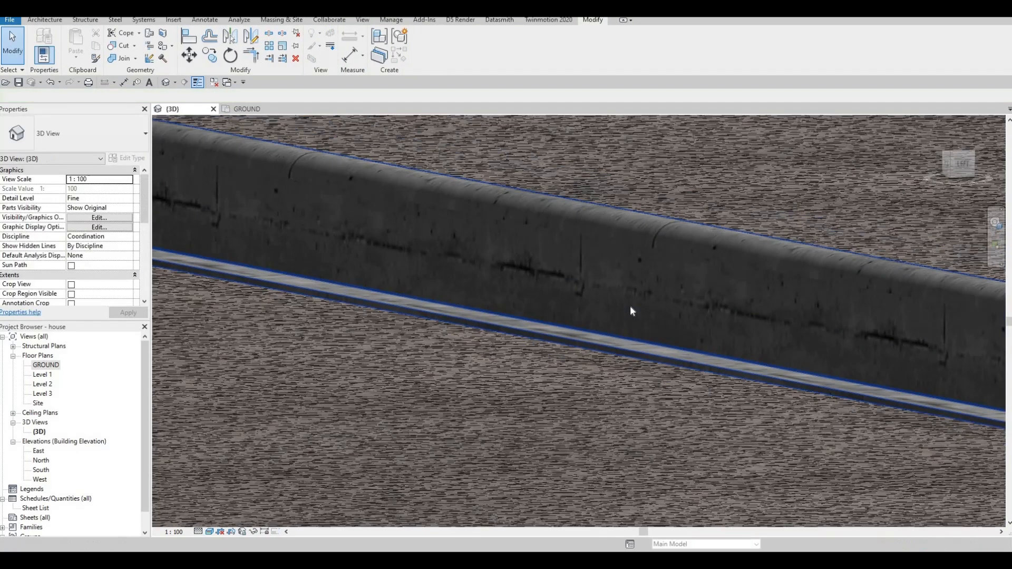
Finish the in-place model and open the boundary of the FLOOR 6 entrance slab for editing in the GROUND floor plan.
middle_click_drag(630, 305, 637, 489, "shift")
key("Escape")
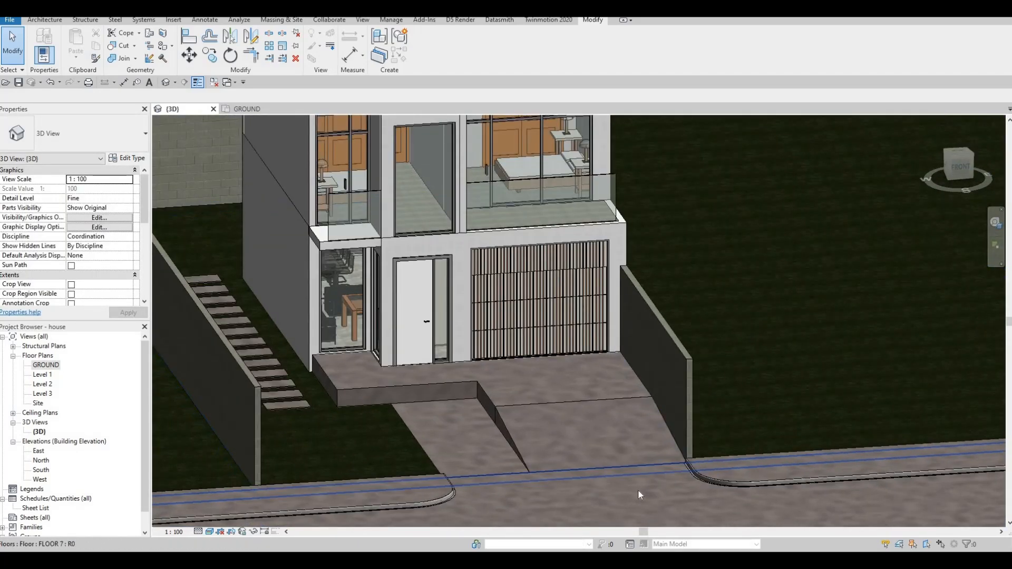
key("F1")
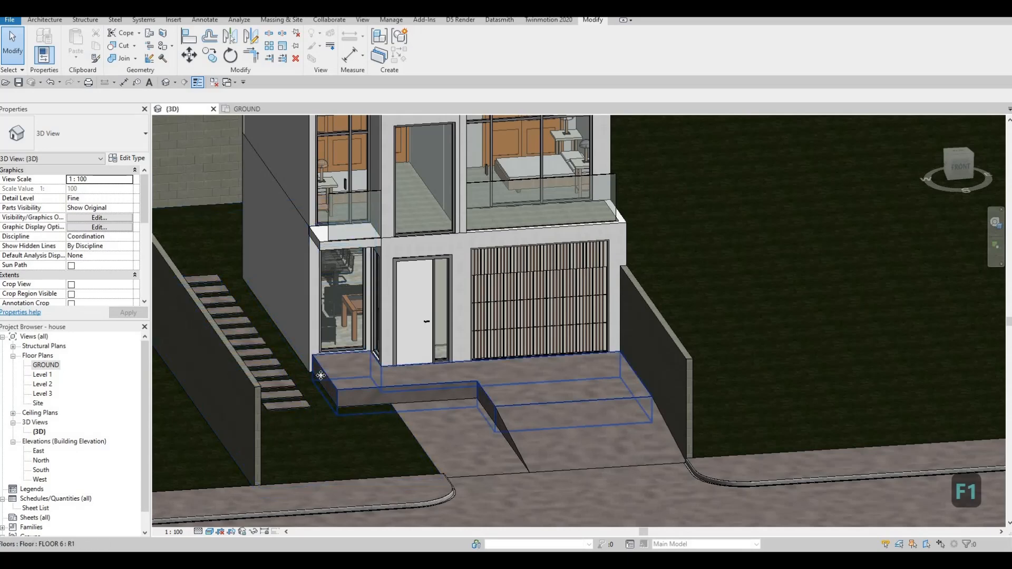
left_click(327, 371)
scroll(327, 372, "up", 4)
left_click(427, 52)
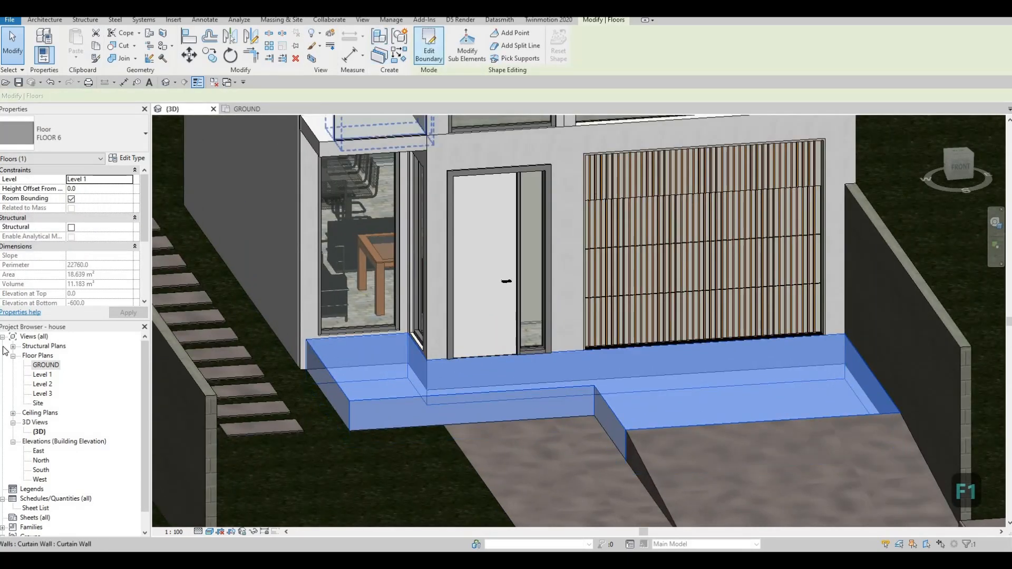
double_click(45, 365)
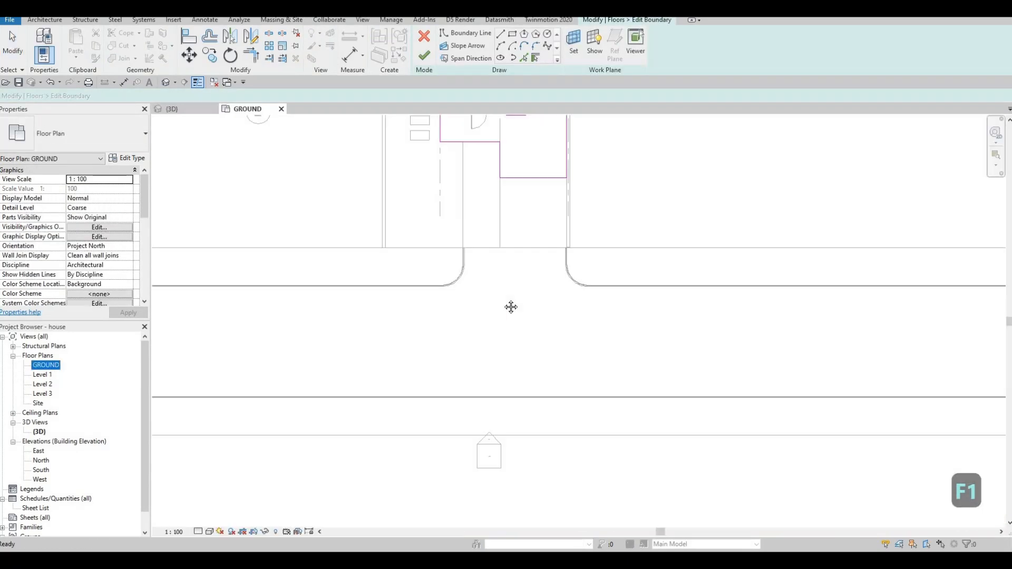
Align the slab's boundary edge beside the stepping stones with the house wall's outer face, finish the boundary, and return to the 3D view.
middle_click_drag(510, 308, 482, 340)
scroll(482, 340, "down", 2)
middle_click_drag(596, 174, 526, 333)
scroll(527, 337, "up", 5)
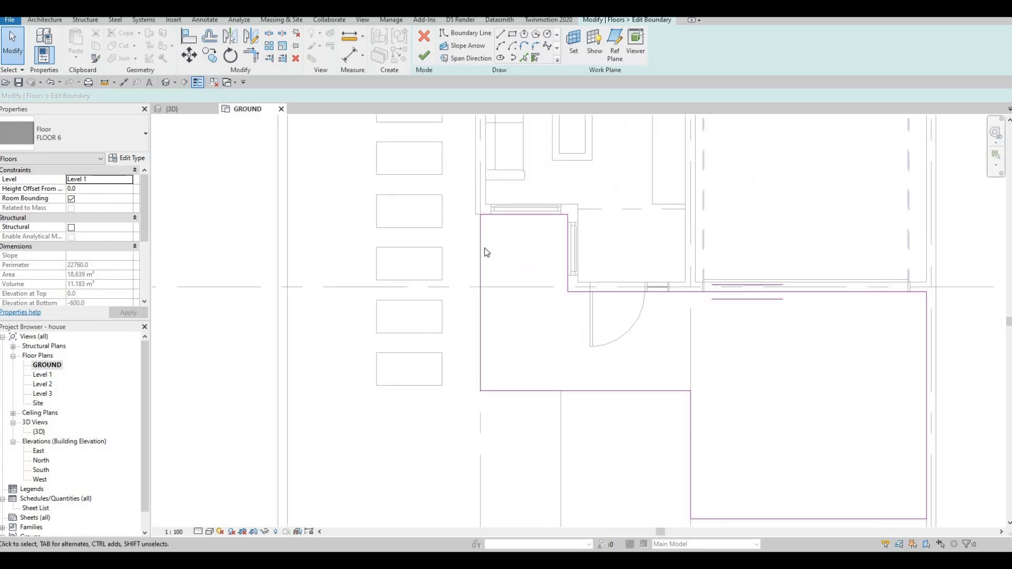
key("a")
key("l")
left_click(483, 238)
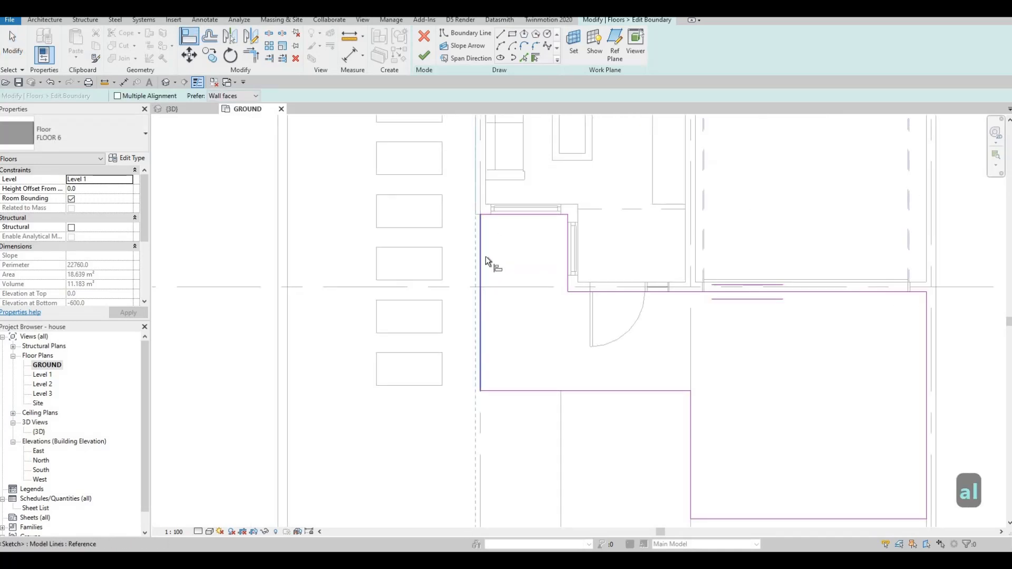
left_click(478, 211)
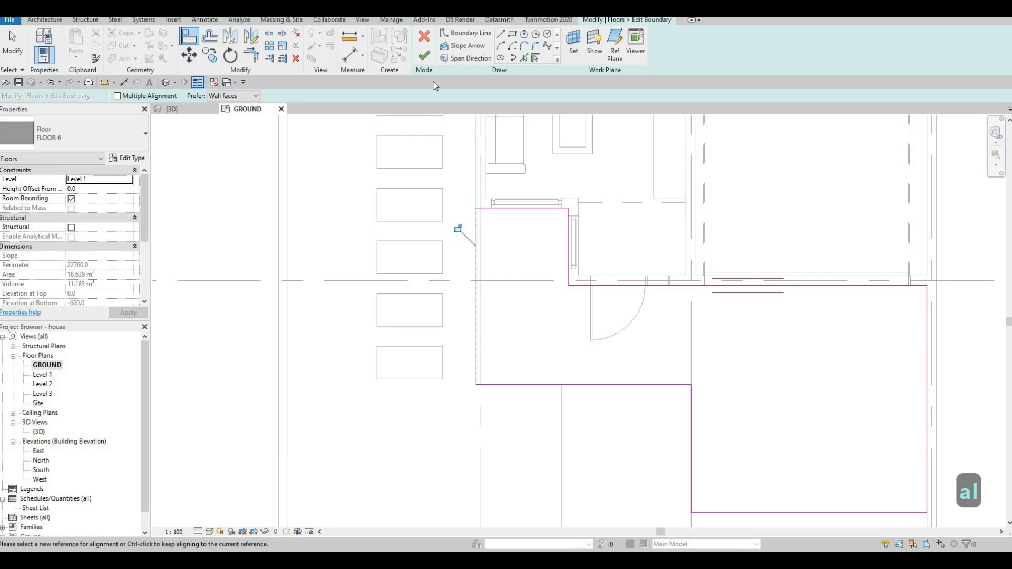
left_click(424, 55)
key("Escape")
key("Escape")
key("Escape")
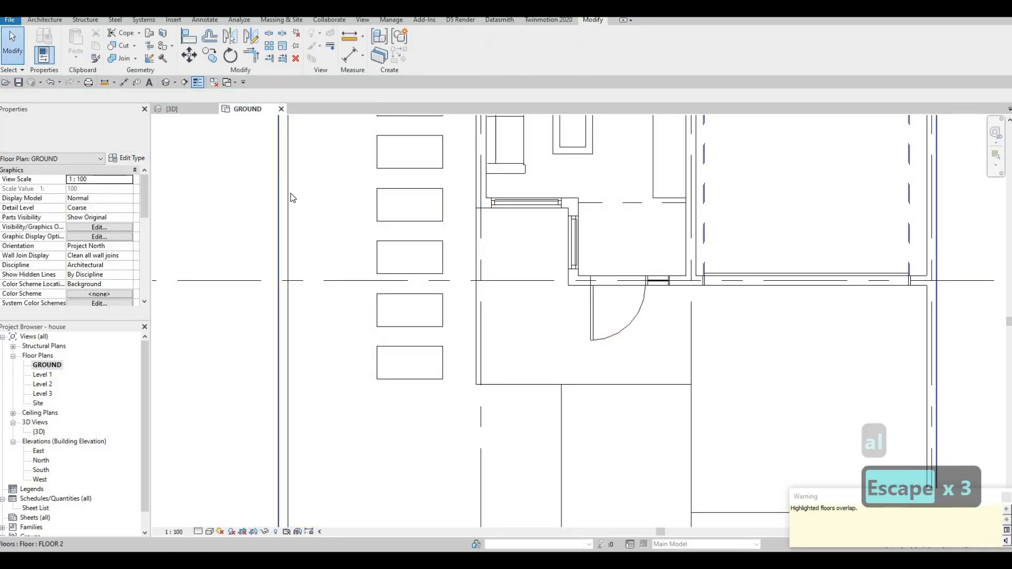
left_click(187, 106)
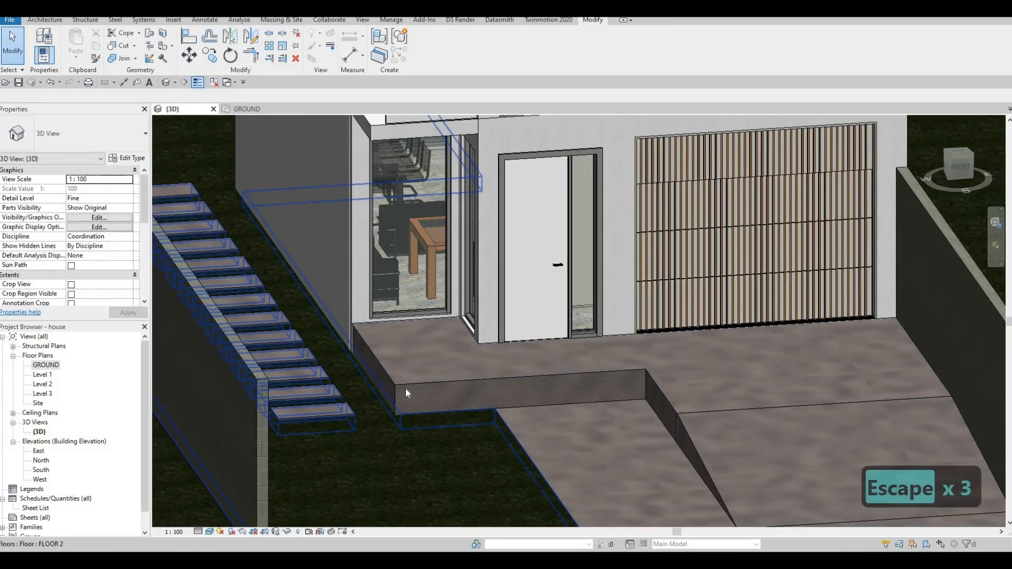
Examine the entrance slab, stepping stones and road curbs in the 3D view and the GROUND floor plan.
scroll(406, 388, "up", 3)
middle_click_drag(413, 398, 449, 384)
scroll(416, 362, "down", 3)
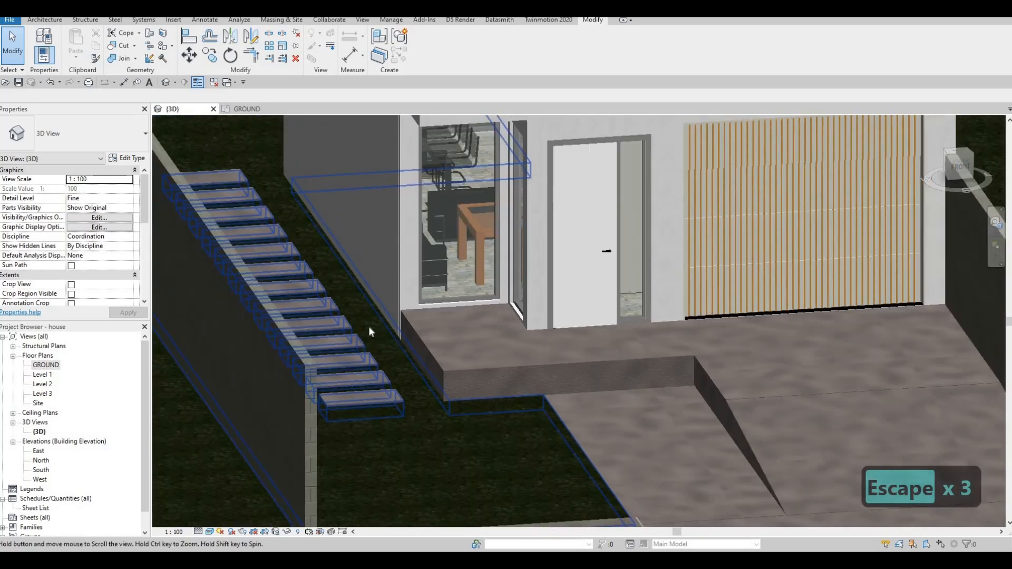
middle_click_drag(368, 327, 356, 262)
middle_click_drag(321, 411, 132, 488, "shift")
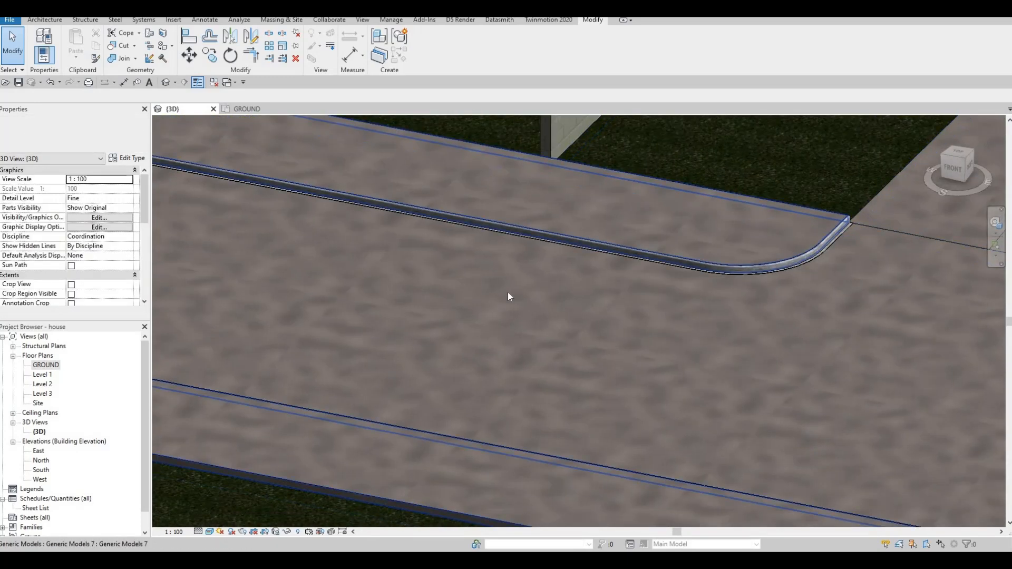
middle_click_drag(507, 292, 37, 518)
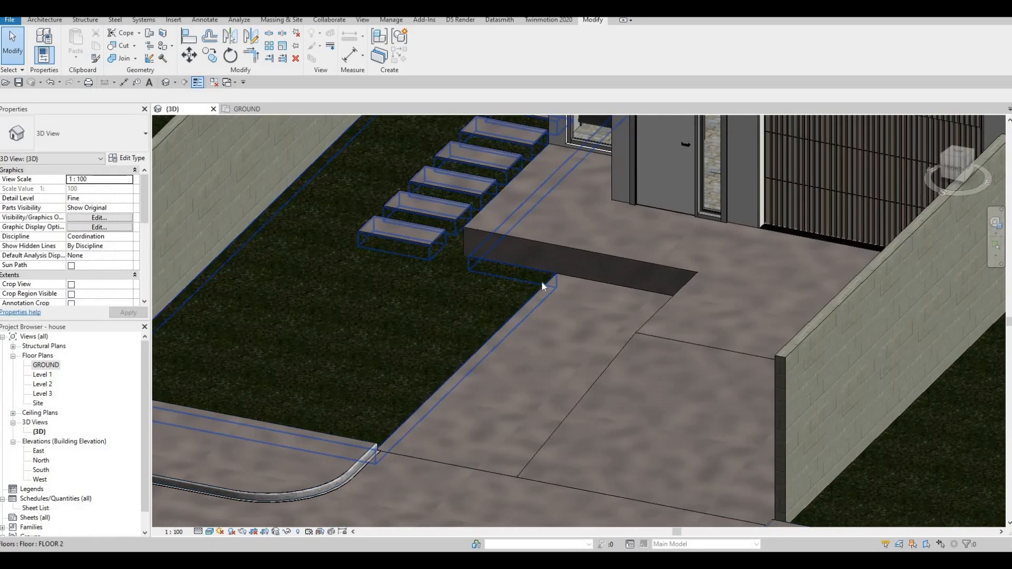
mouse_move(487, 352)
middle_mouse_down("shift")
mouse_move(522, 366)
mouse_move(407, 324)
mouse_move(490, 359)
middle_mouse_up("shift")
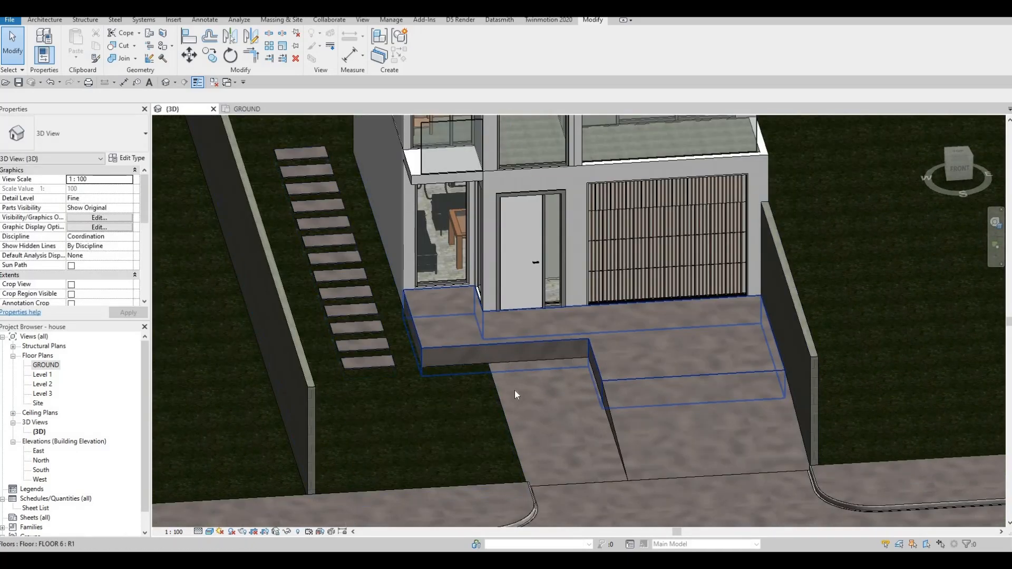
scroll(495, 365, "down", 2)
middle_click_drag(403, 290, 336, 253)
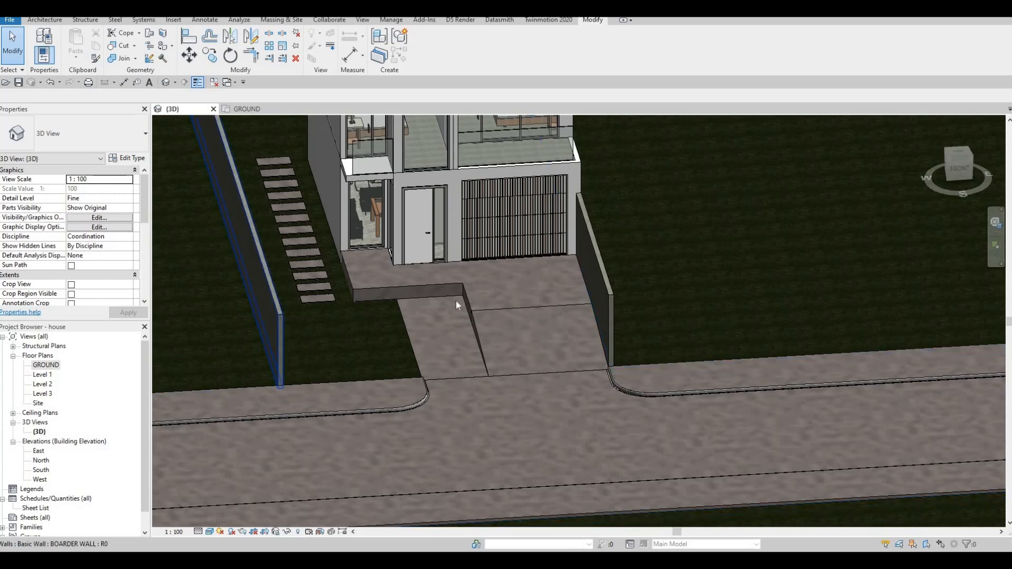
left_click(251, 110)
scroll(401, 269, "up", 3)
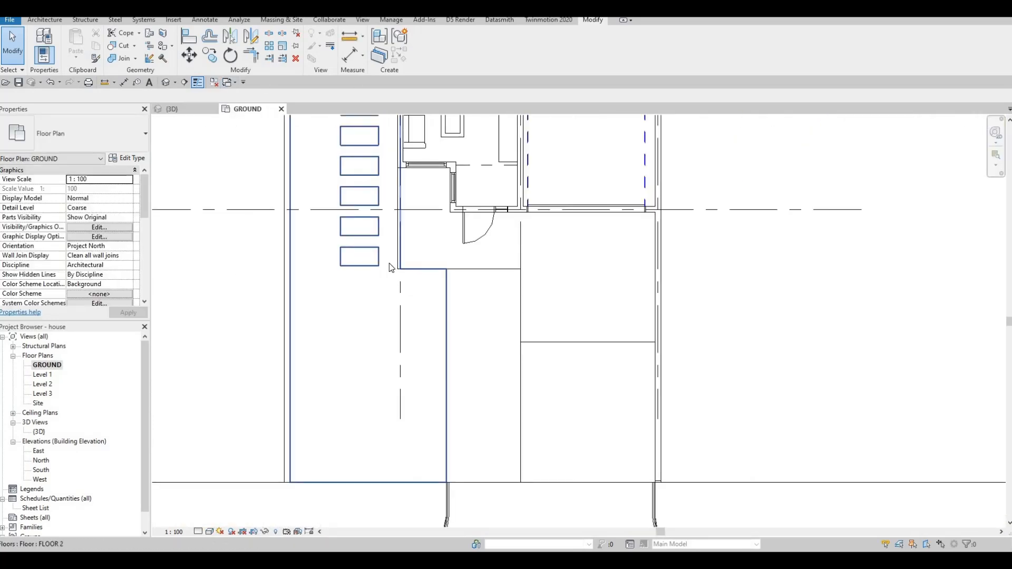
scroll(383, 357, "down", 5)
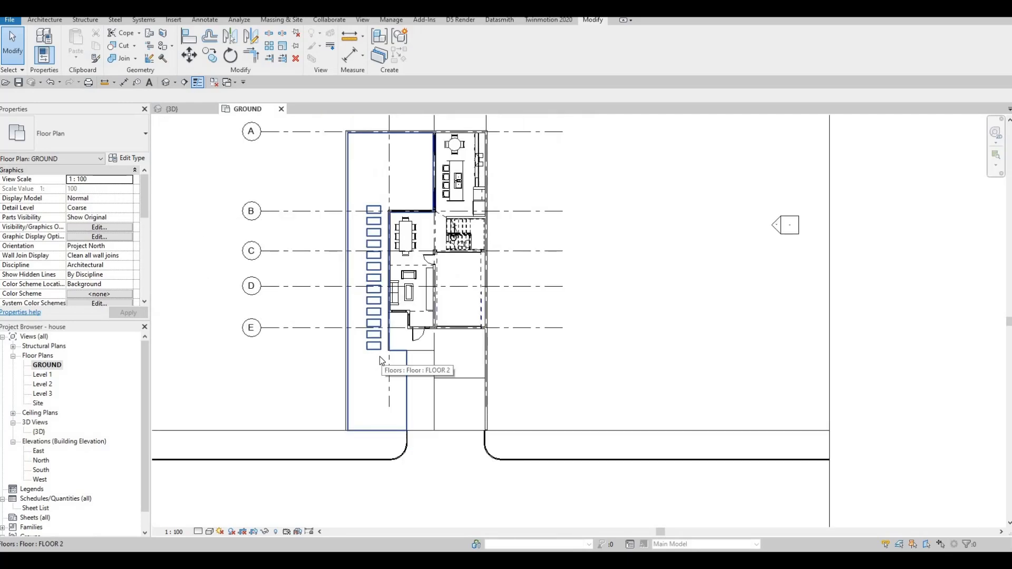
scroll(380, 356, "up", 3)
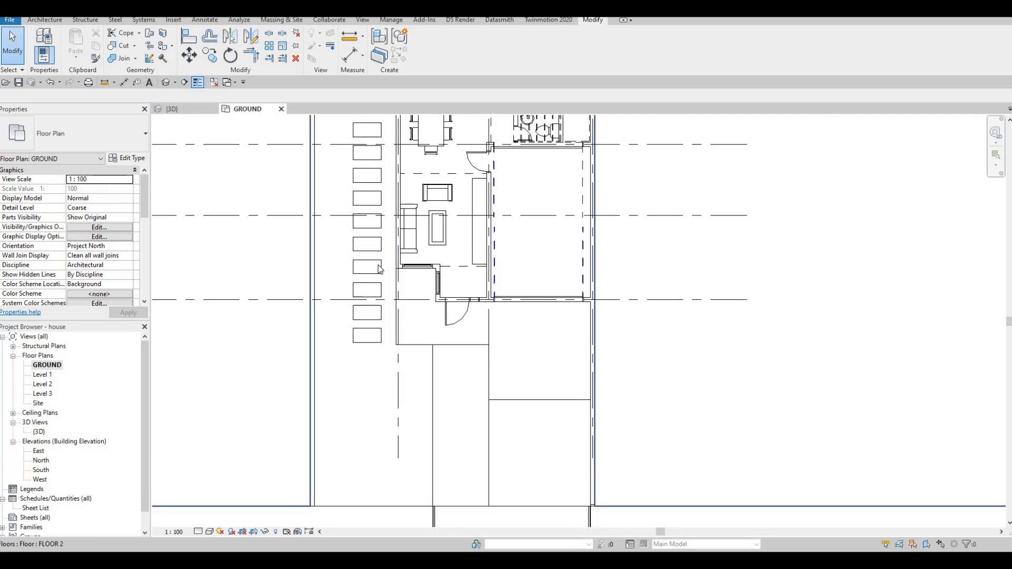
left_click(173, 109)
middle_click_drag(327, 333, 379, 319, "shift")
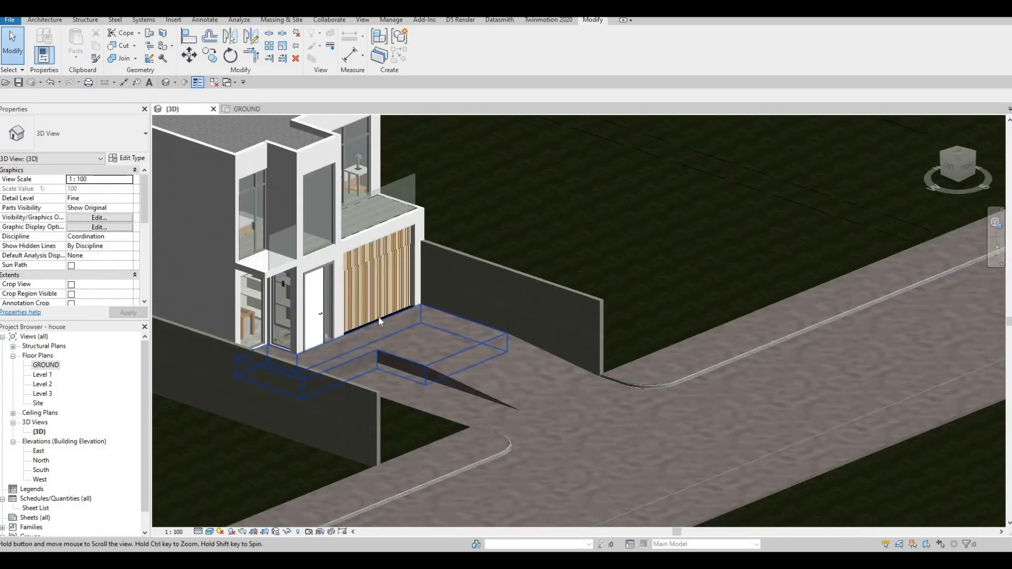
Start an in-place model in the Generic Models category beside the entrance slab's inner corner, keeping the default name.
scroll(379, 306, "up", 6)
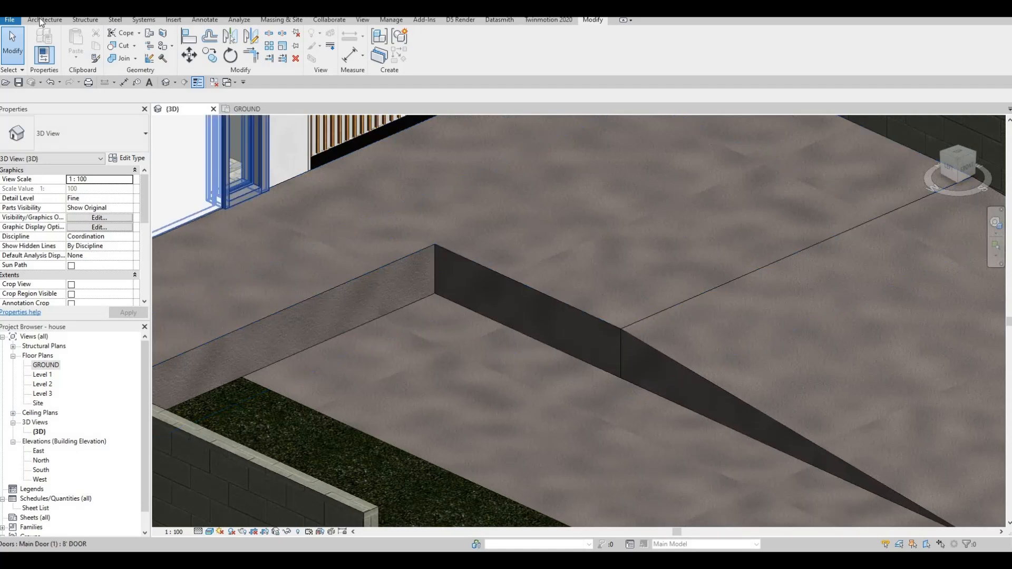
left_click(43, 20)
left_click(123, 55)
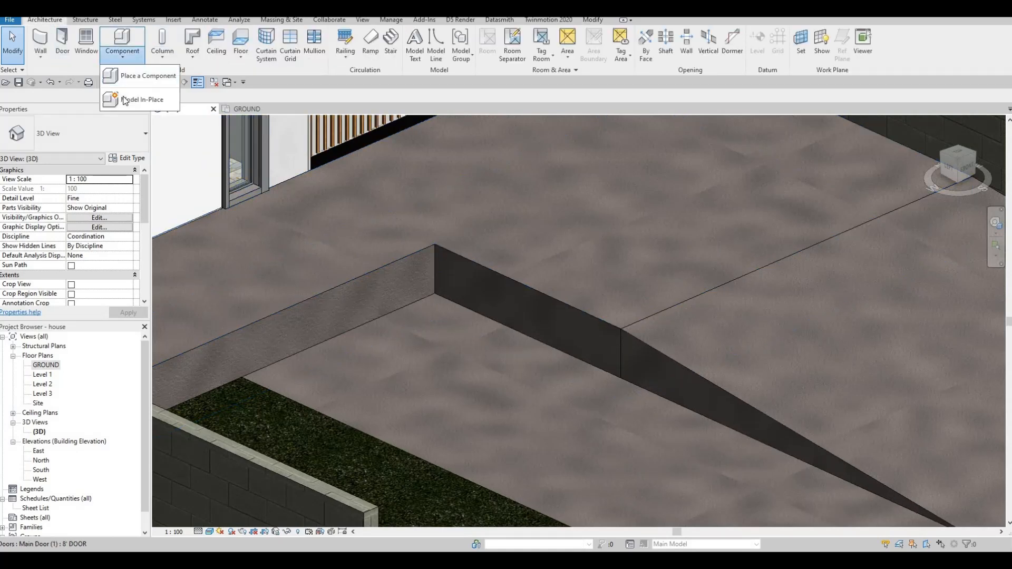
left_click(140, 98)
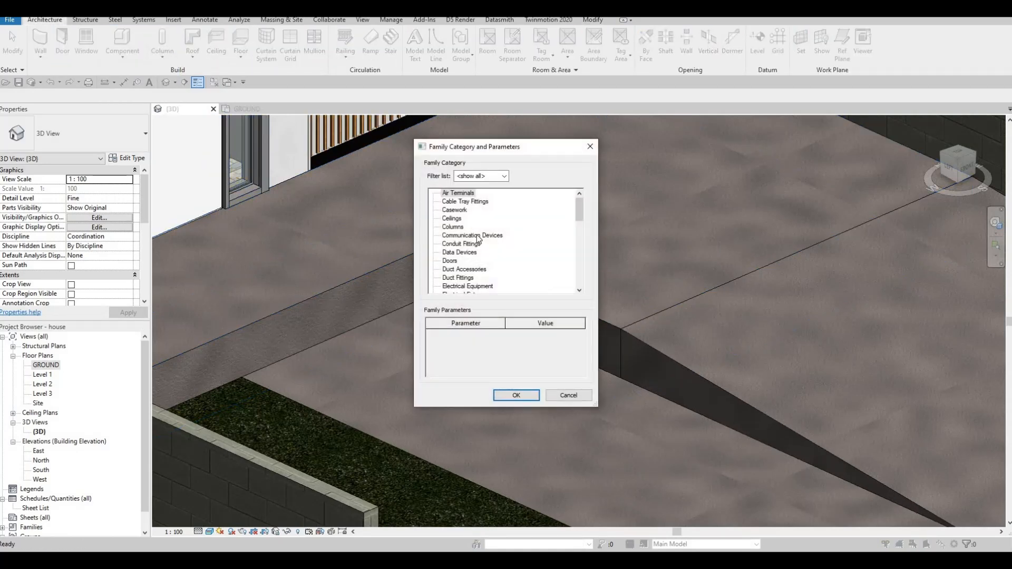
scroll(478, 238, "down", 2)
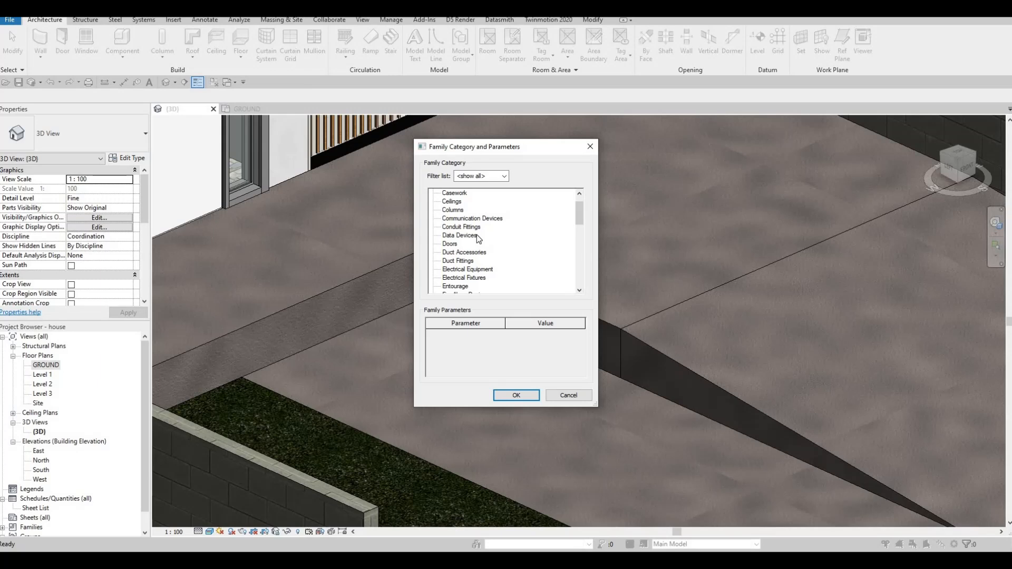
scroll(447, 282, "down", 5)
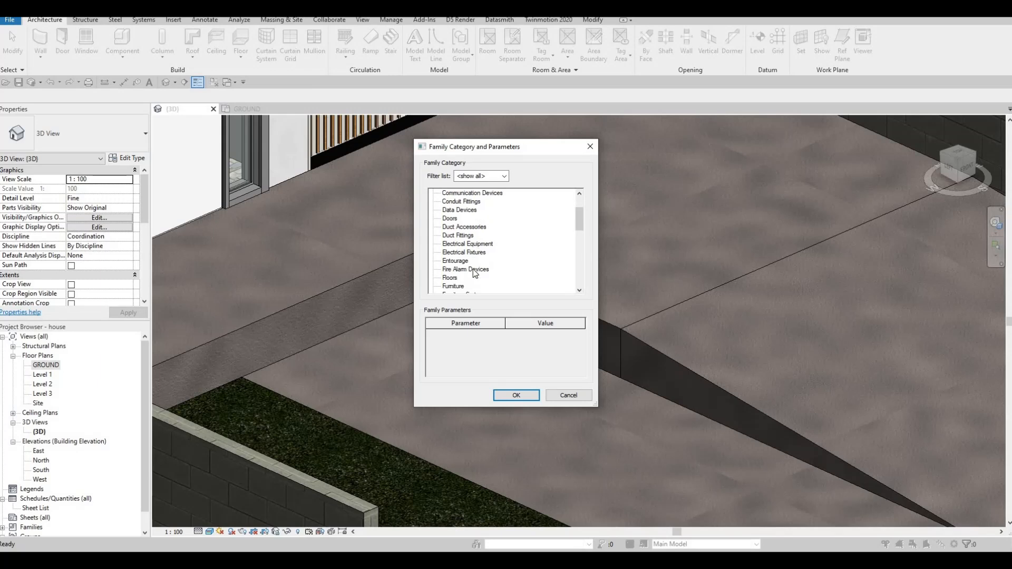
scroll(458, 273, "down", 3)
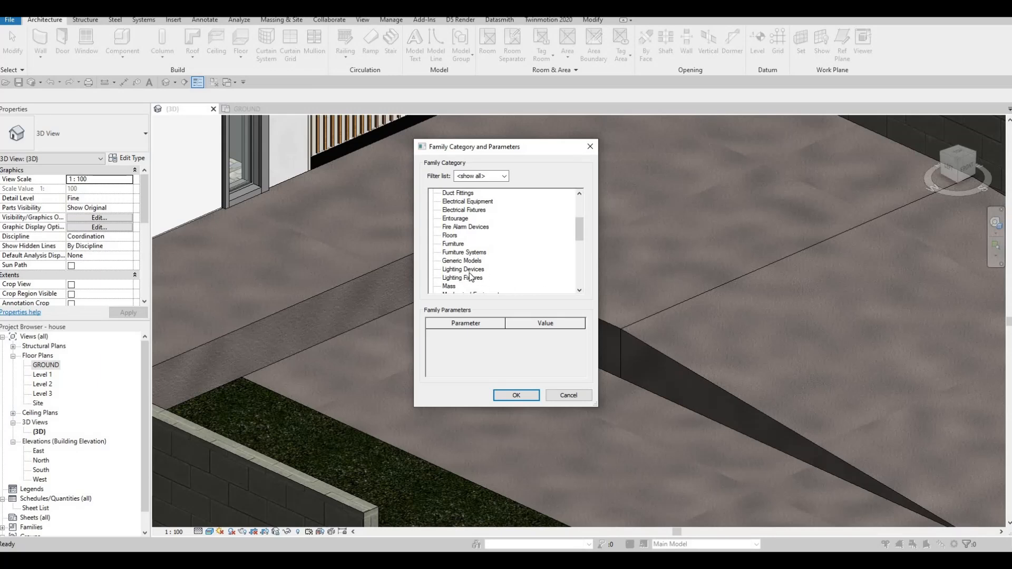
scroll(470, 277, "down", 2)
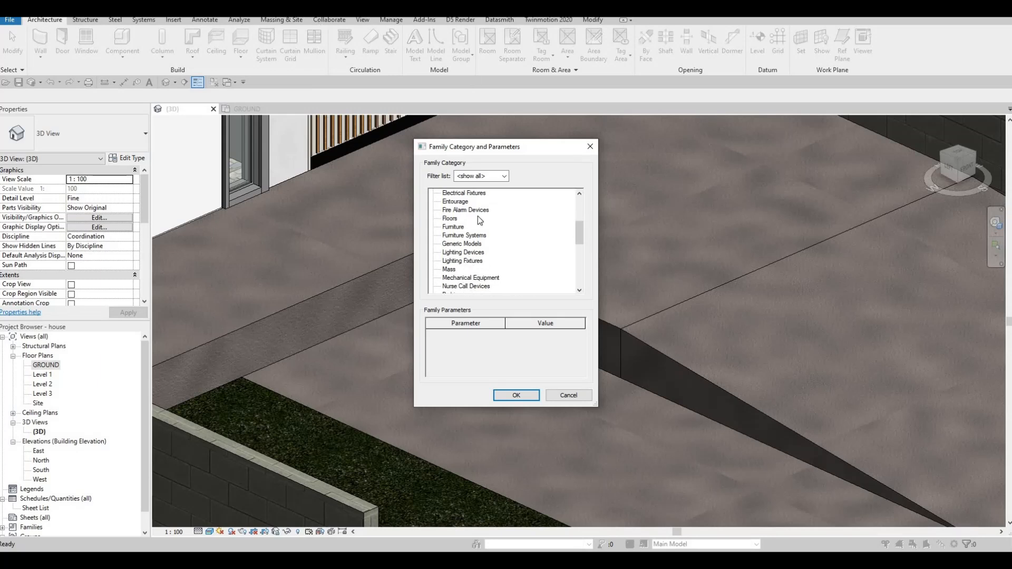
scroll(464, 274, "down", 8)
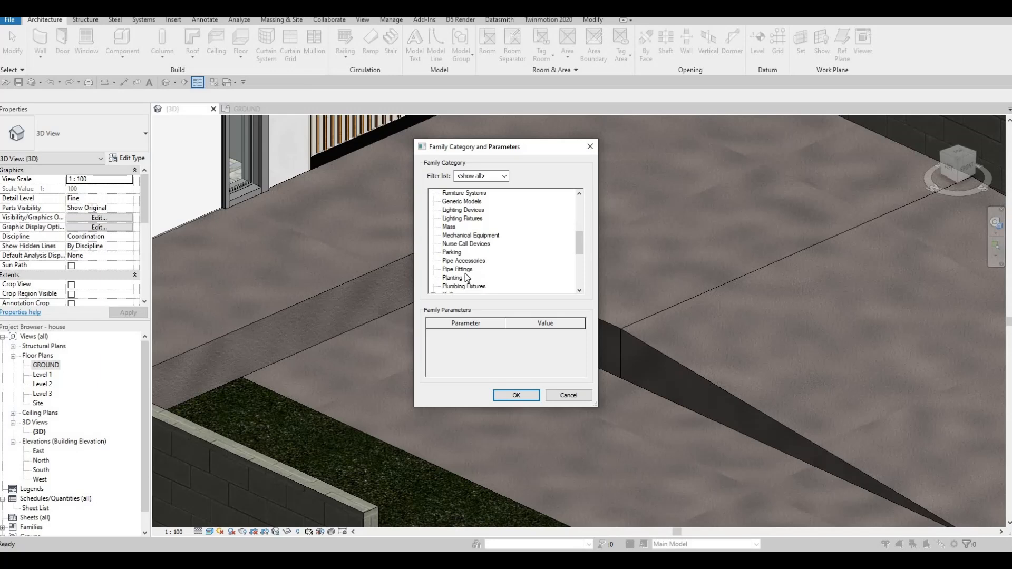
scroll(460, 202, "up", 3)
left_click(516, 395)
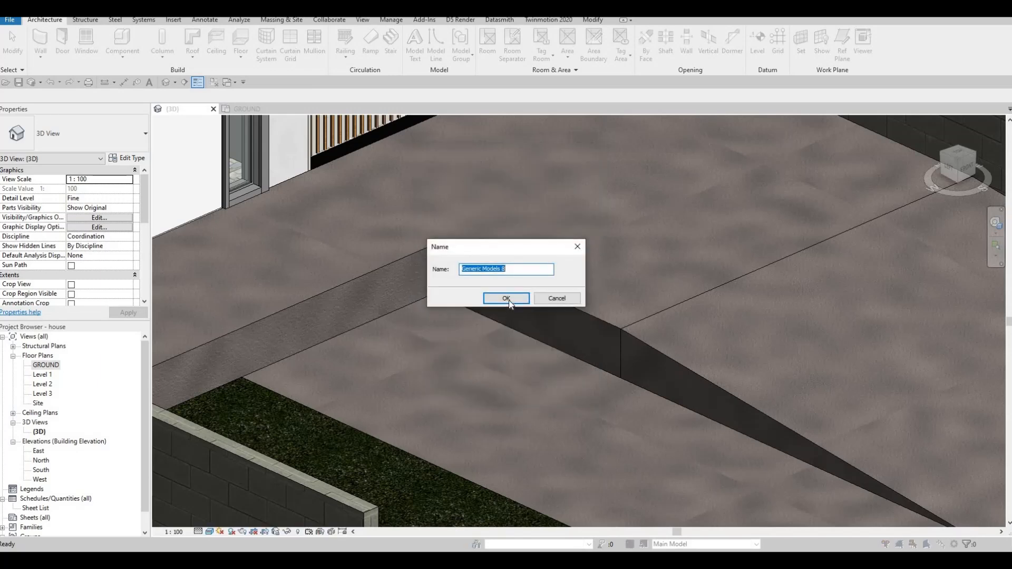
left_click(507, 298)
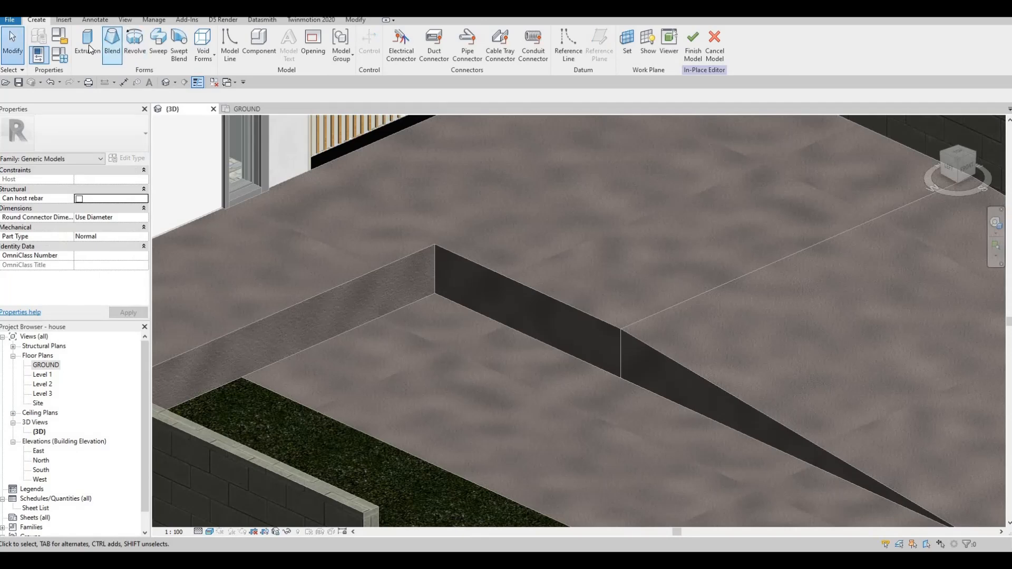
Start an extrusion on the FLOOR 6 slab's side face above the walkway and sketch a rectangle over the face's visible area.
left_click(97, 53)
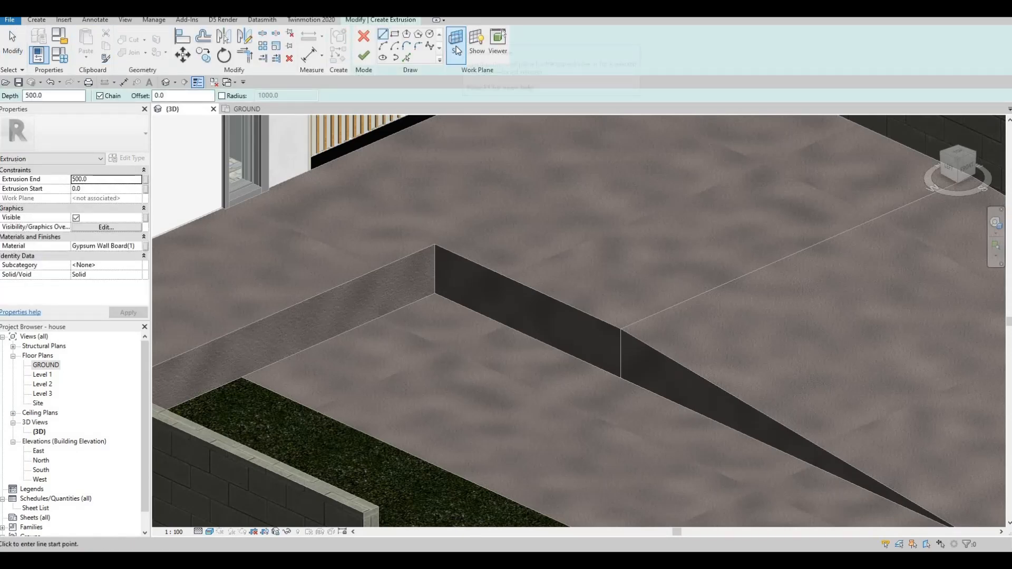
left_click(457, 50)
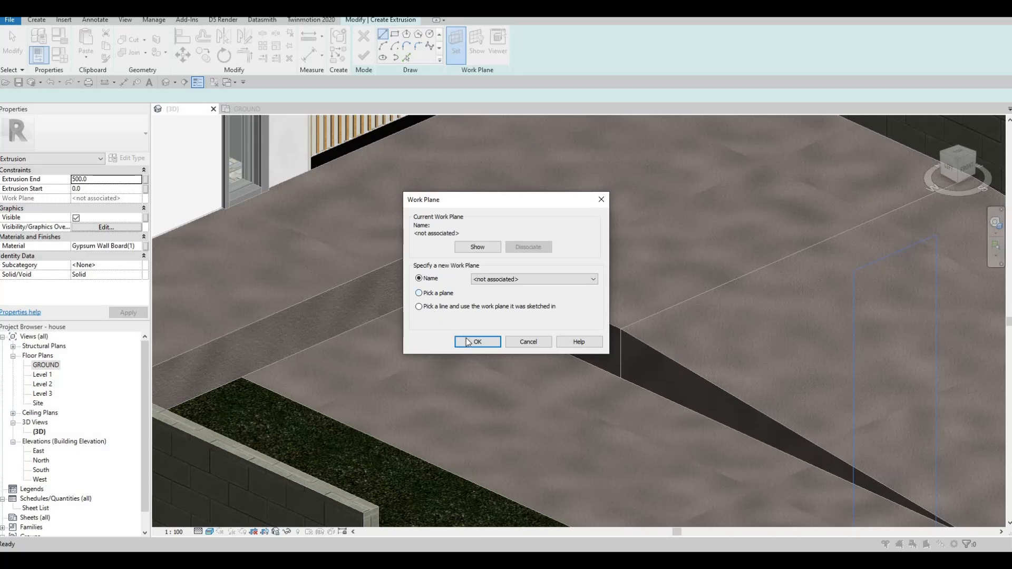
key("Return")
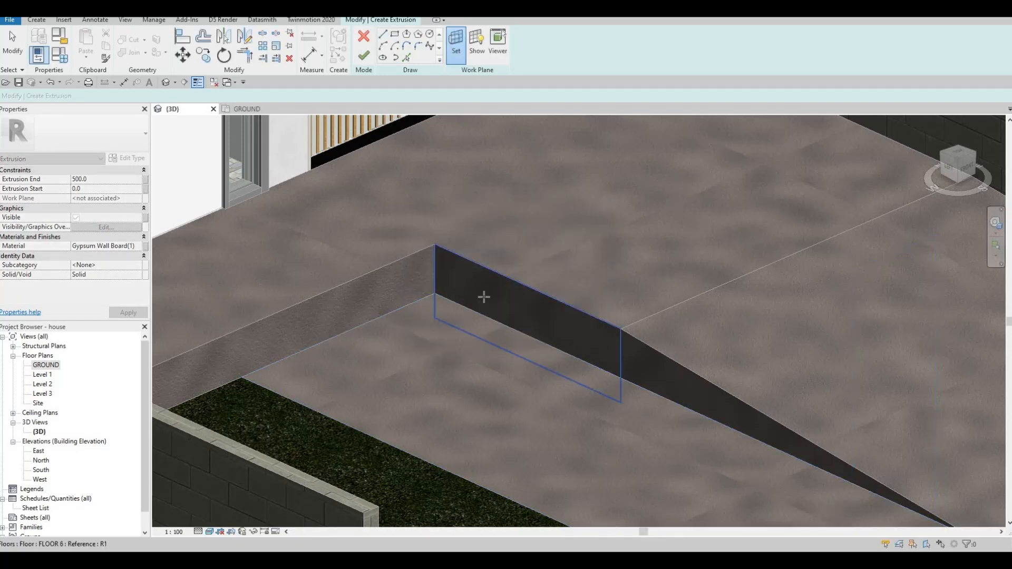
left_click(484, 295)
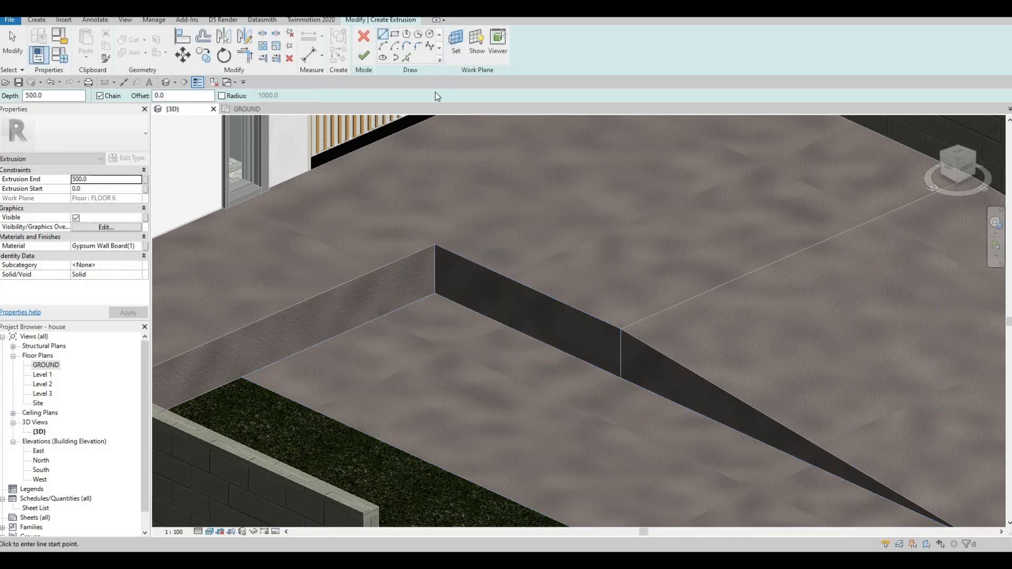
left_click(435, 245)
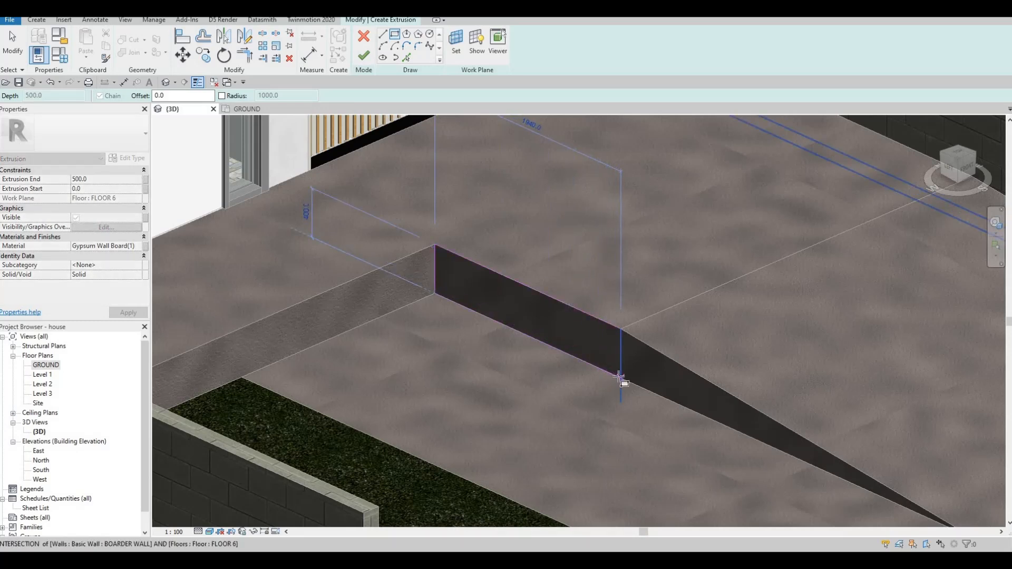
left_click(608, 367)
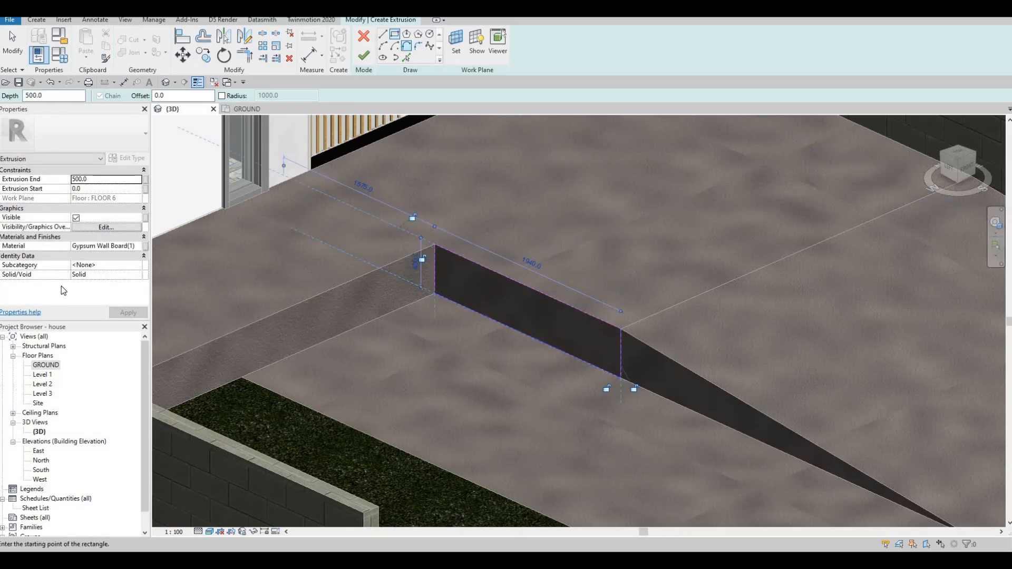
Set the extrusion's material to Concrete, Block pattern formwork from the AEC Materials concrete library.
left_click(104, 246)
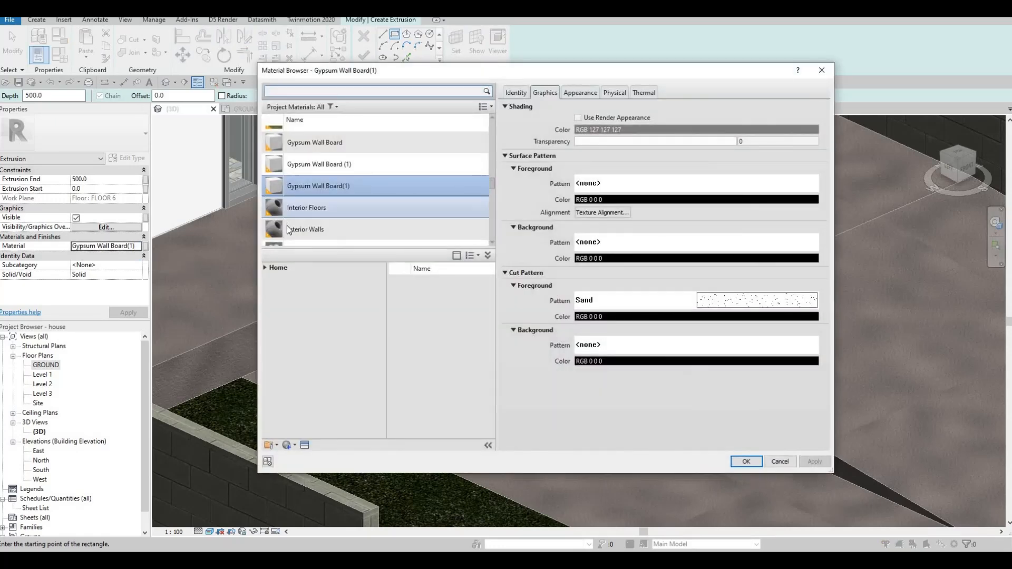
scroll(287, 225, "down", 5)
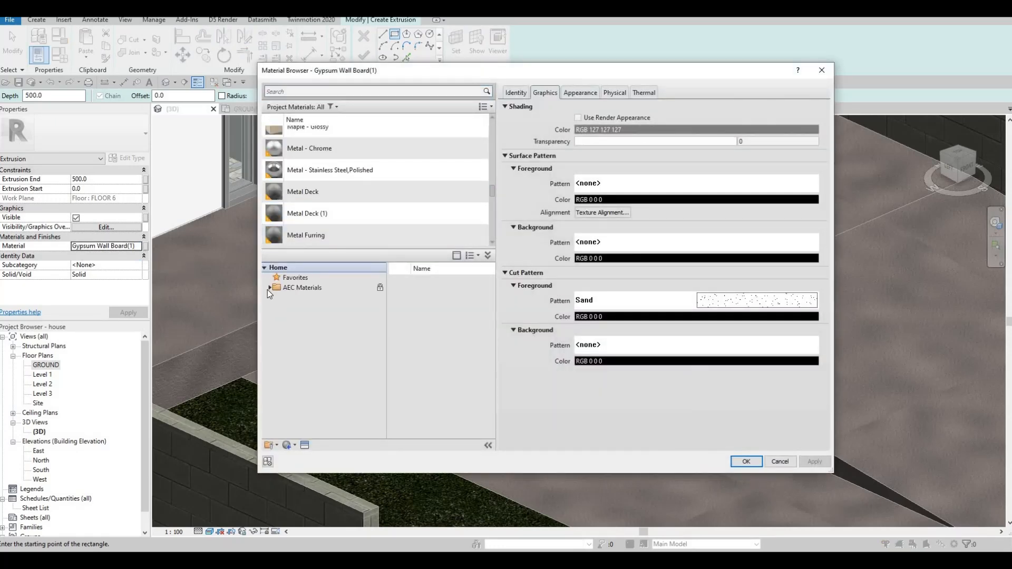
left_click(269, 288)
left_click(299, 318)
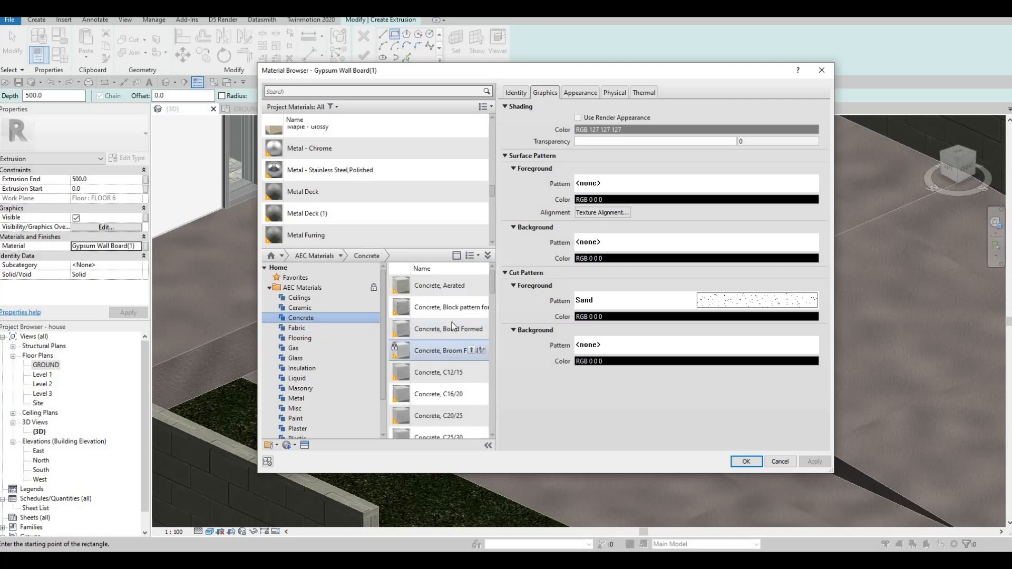
left_click(469, 306)
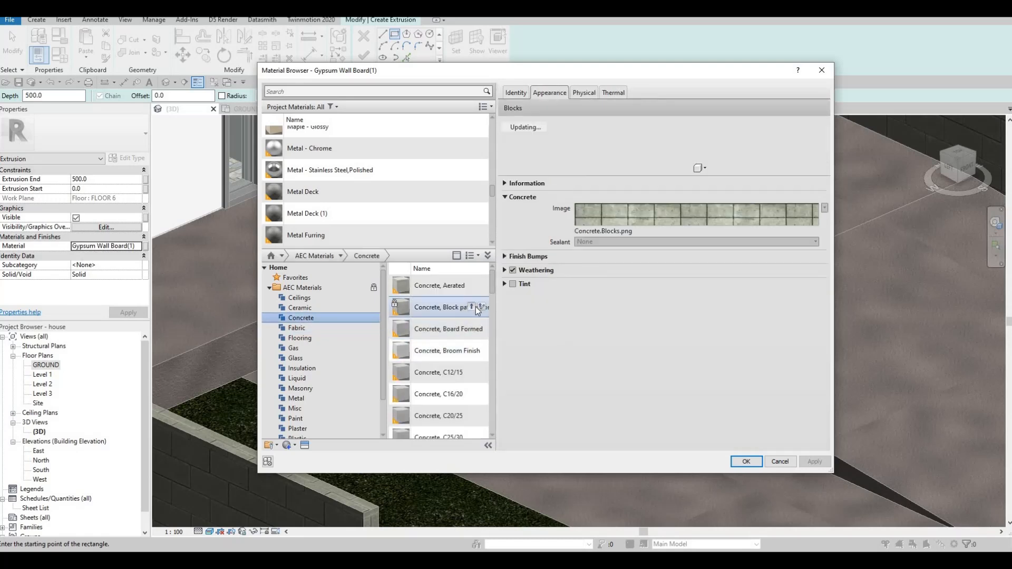
left_click(746, 462)
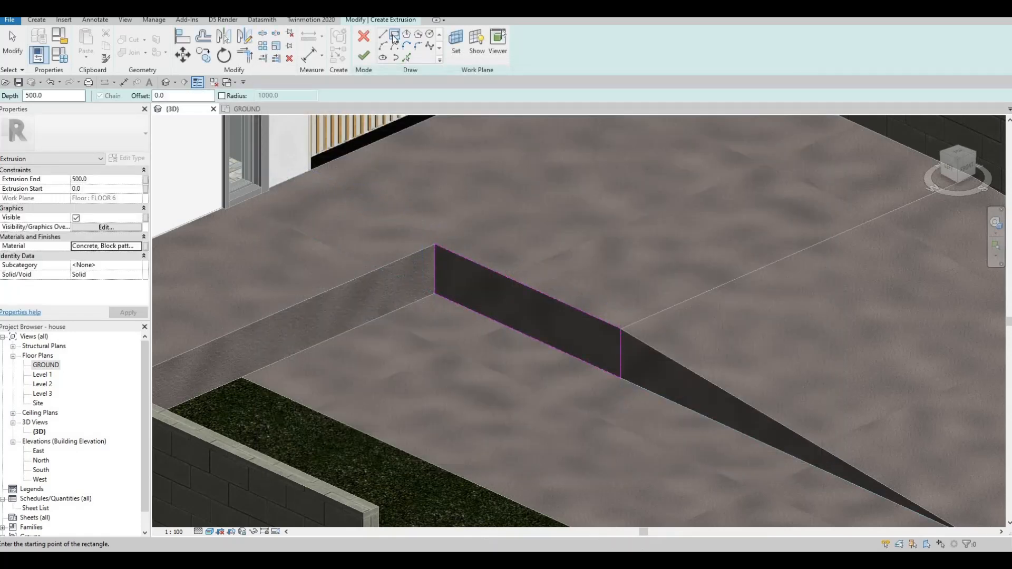
Sketch a short line inward from the rectangle's ramp-side edge, about 100 mm below its upper corner, and start another down from the upper edge.
left_click(383, 34)
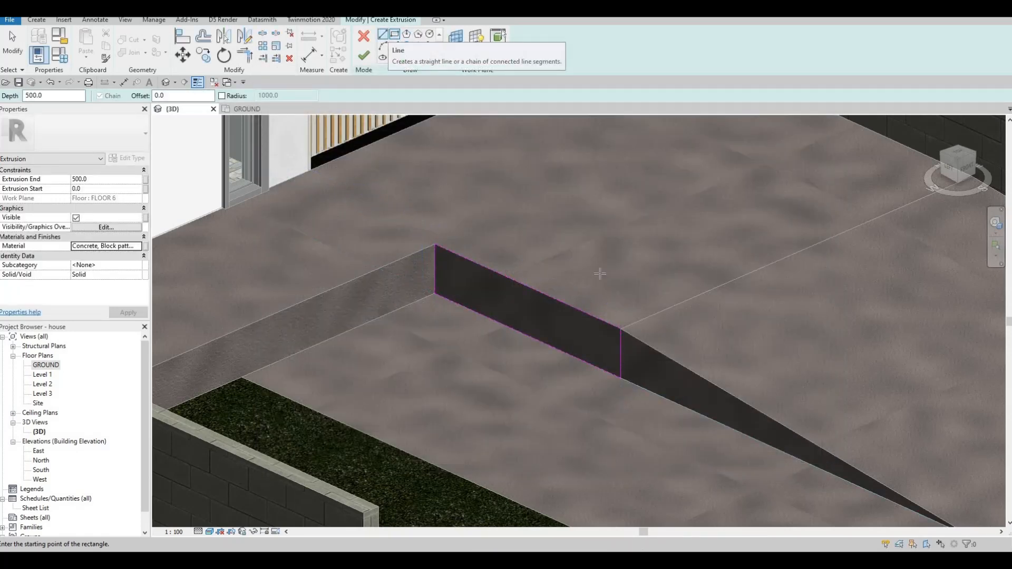
left_click(620, 343)
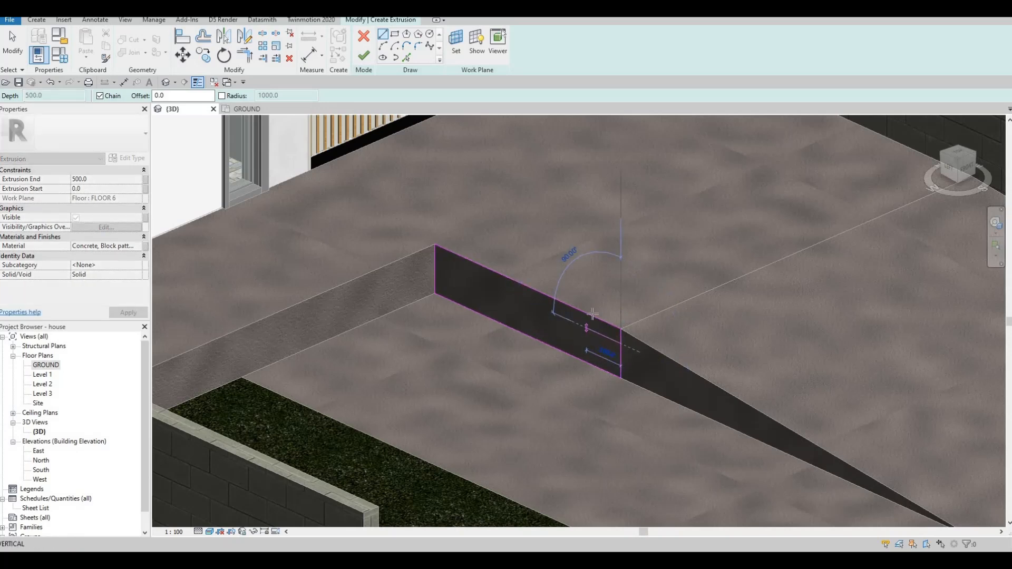
key("Escape")
key("Escape")
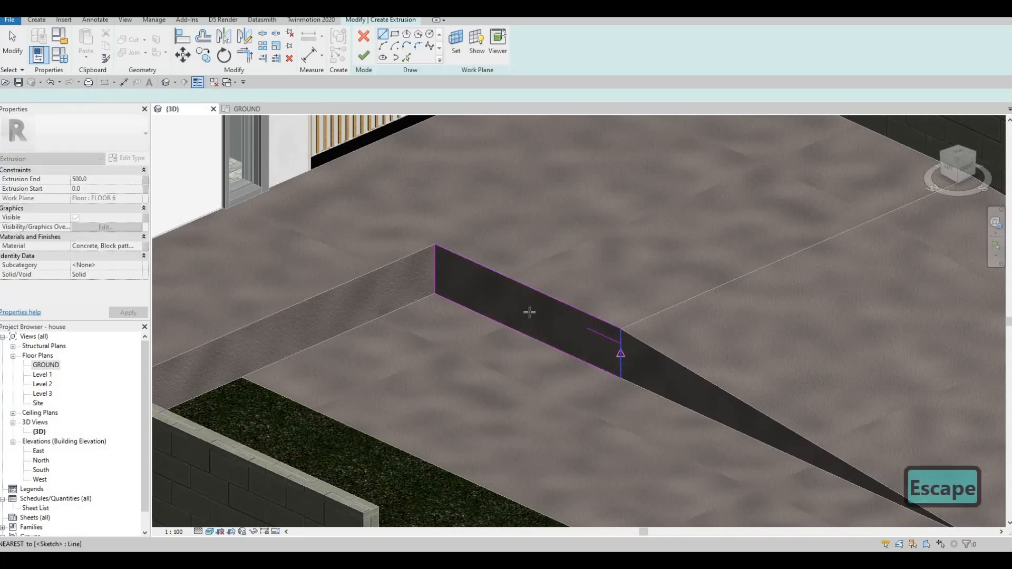
left_click(495, 285)
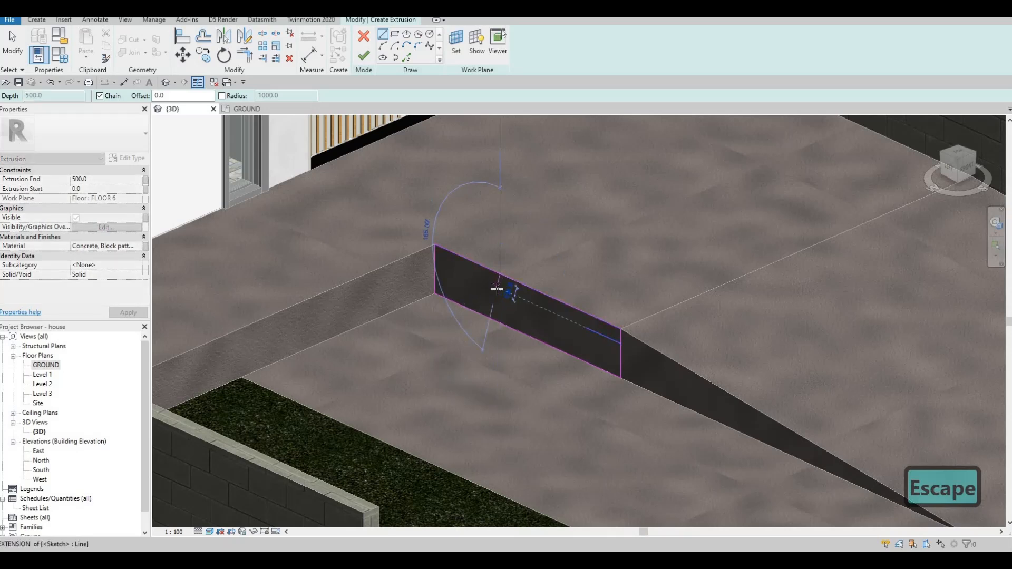
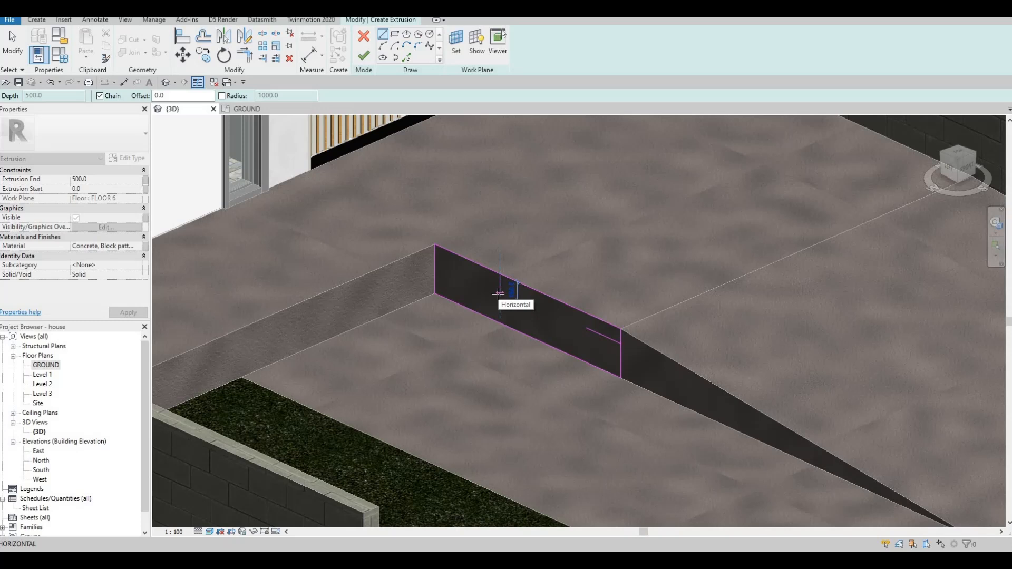
Try to sketch a stepped line with 200 mm risers down from the rectangle's upper edge.
type("200")
key("Return")
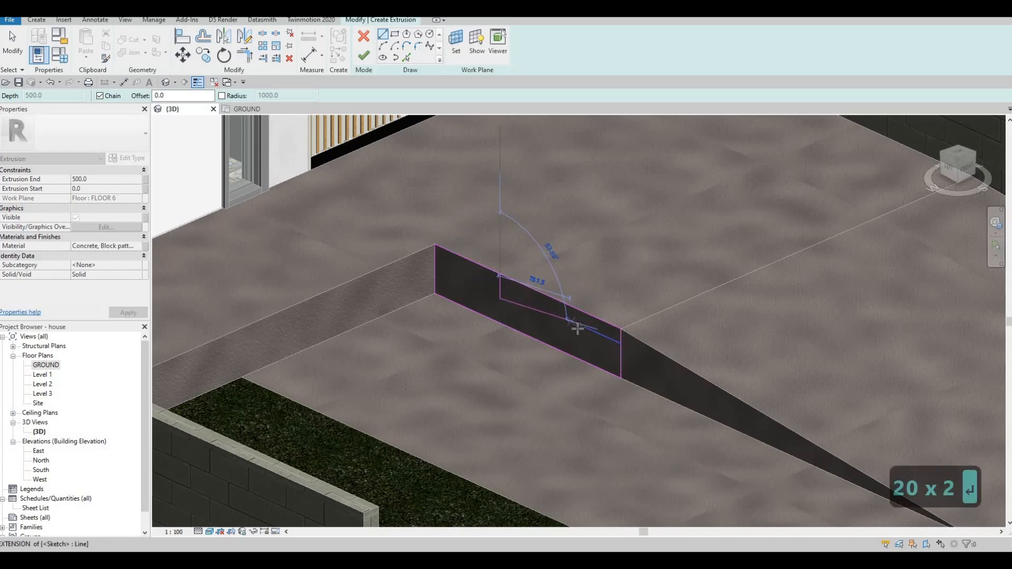
left_click(578, 345)
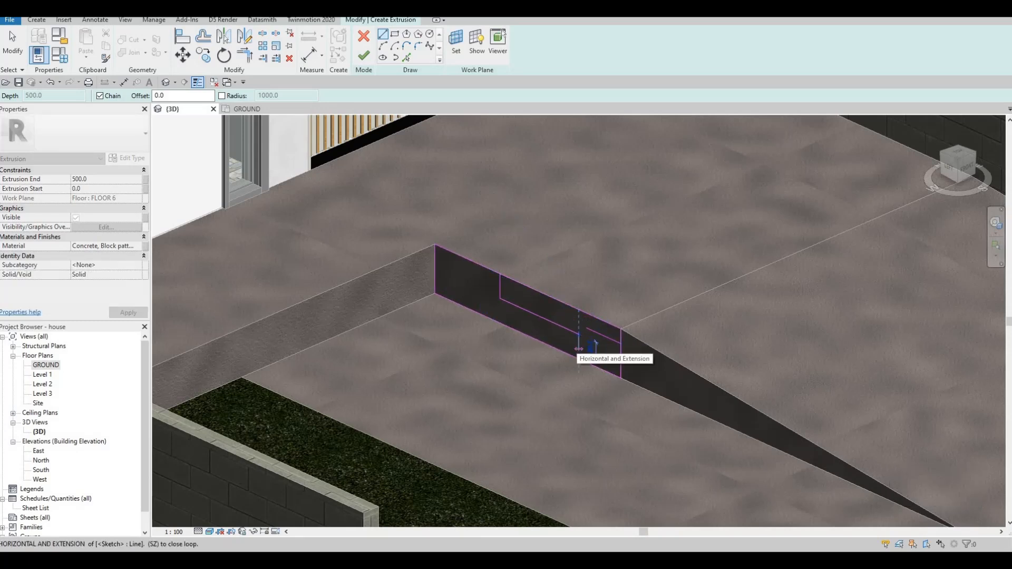
type("200")
key("Return")
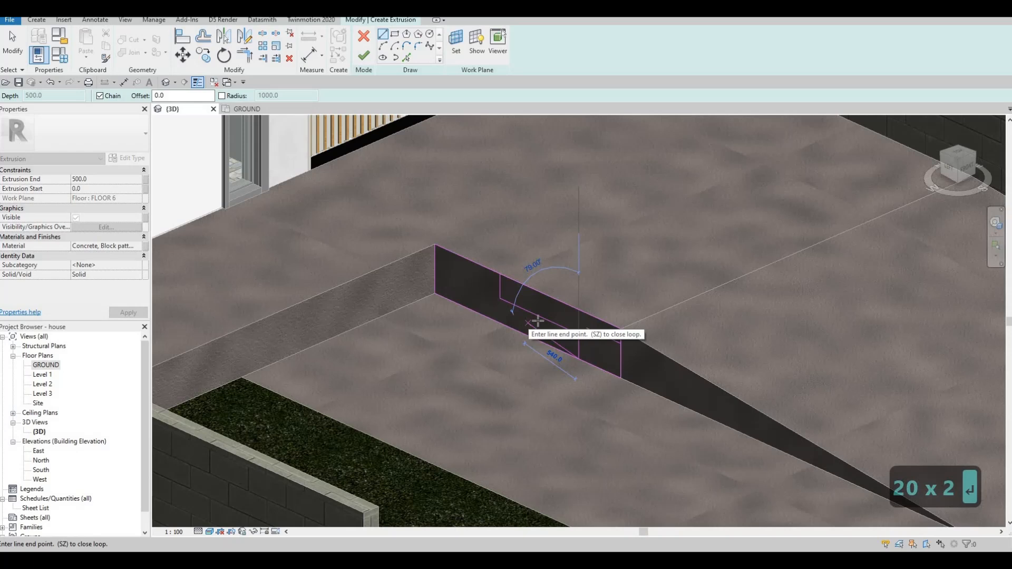
Undo the last stepped segments and delete the two loose lines left inside the rectangle.
key("ctrl+z")
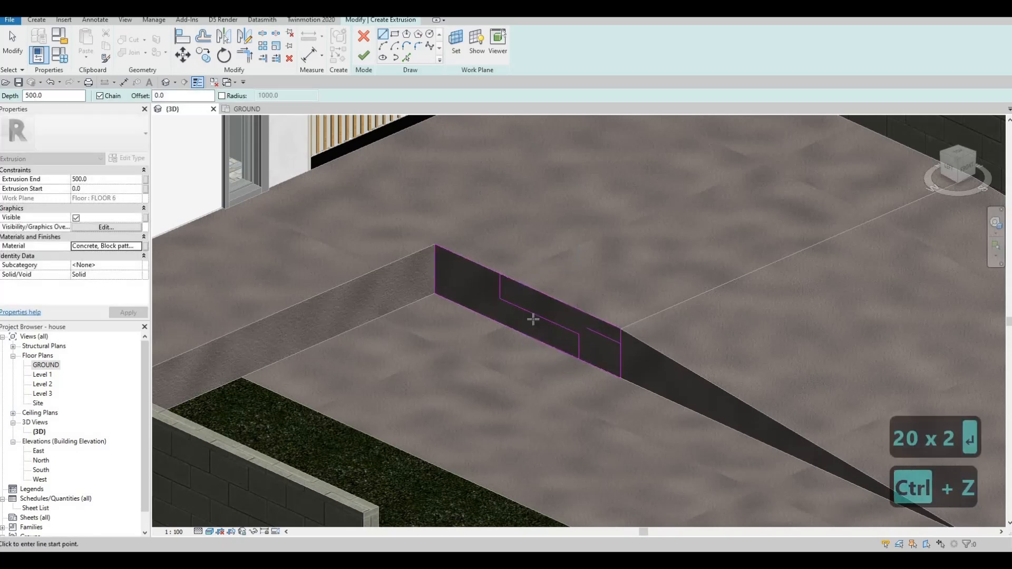
key("ctrl+z")
key("ctrl+z")
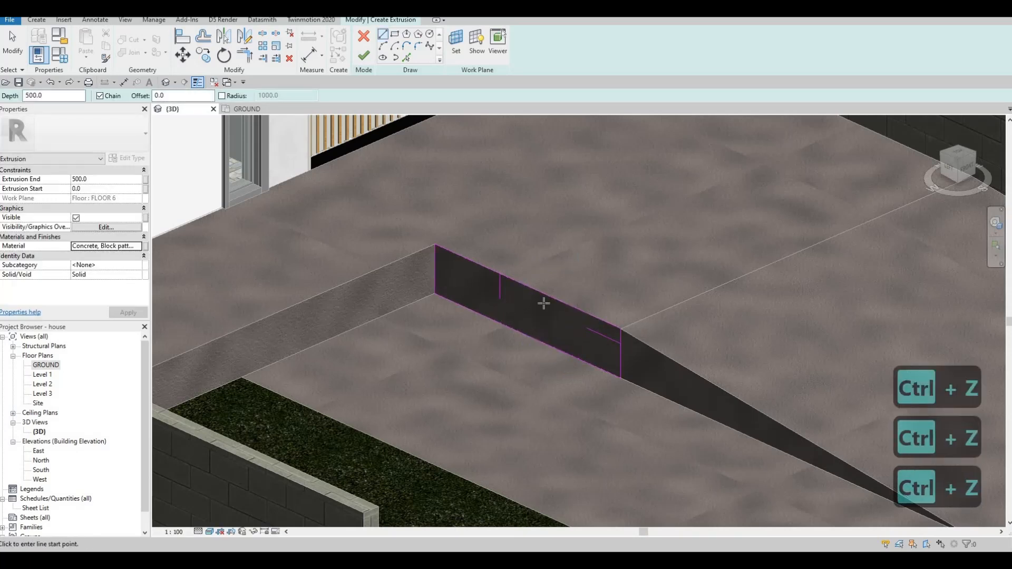
key("Escape")
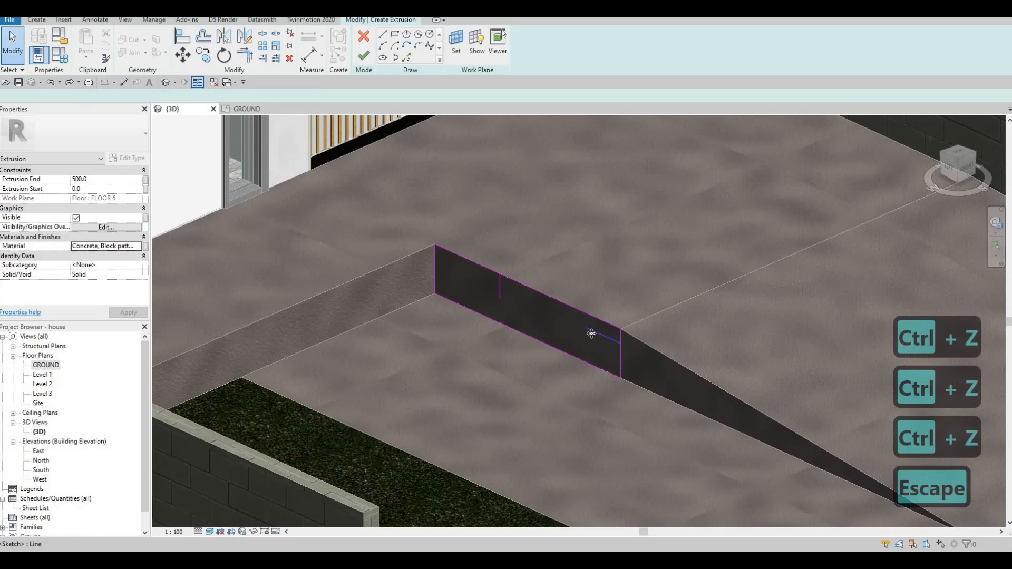
left_click(596, 333)
key("Page_Down")
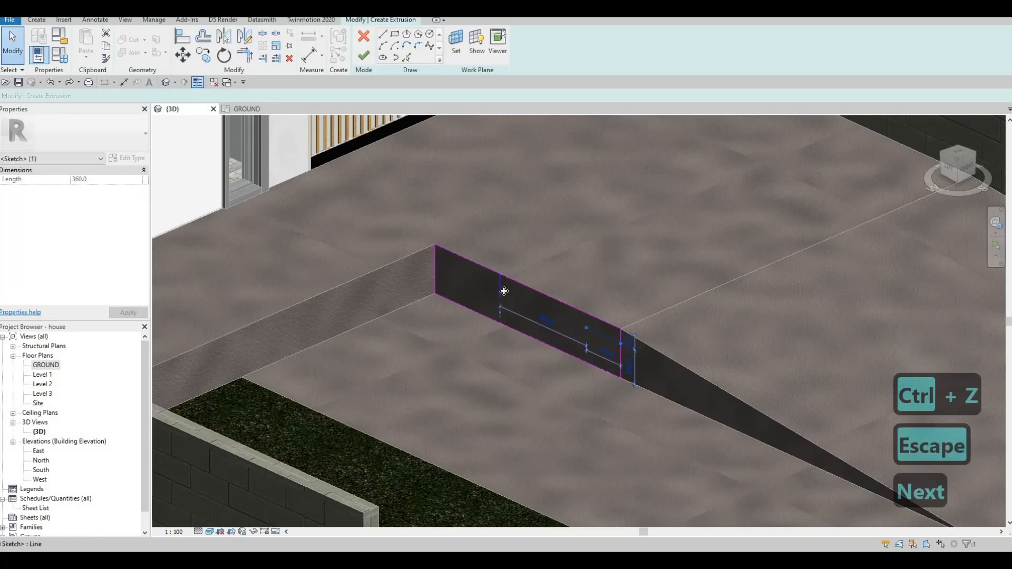
left_click(499, 286)
key("Page_Down")
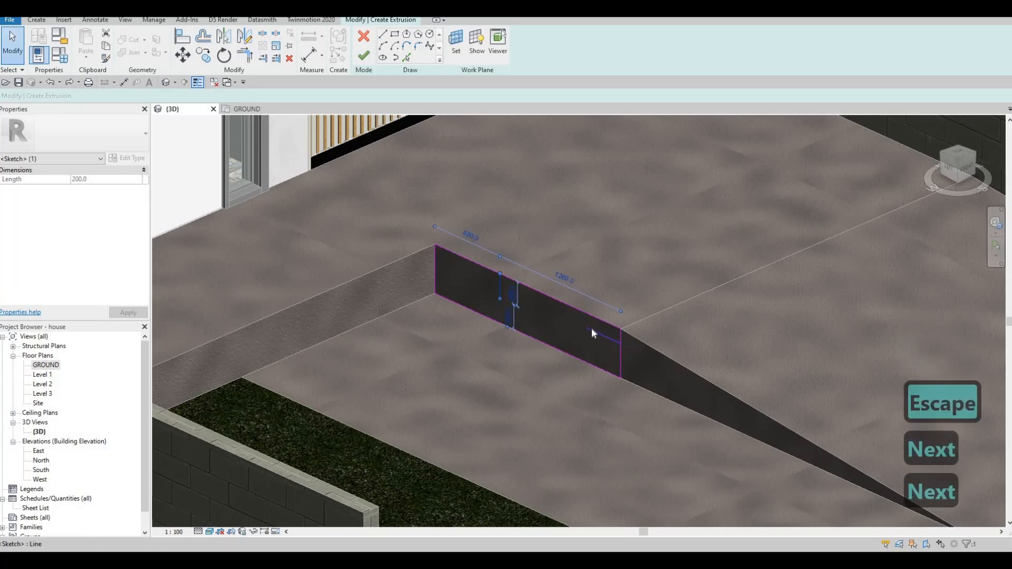
left_click(590, 328)
key("Page_Down")
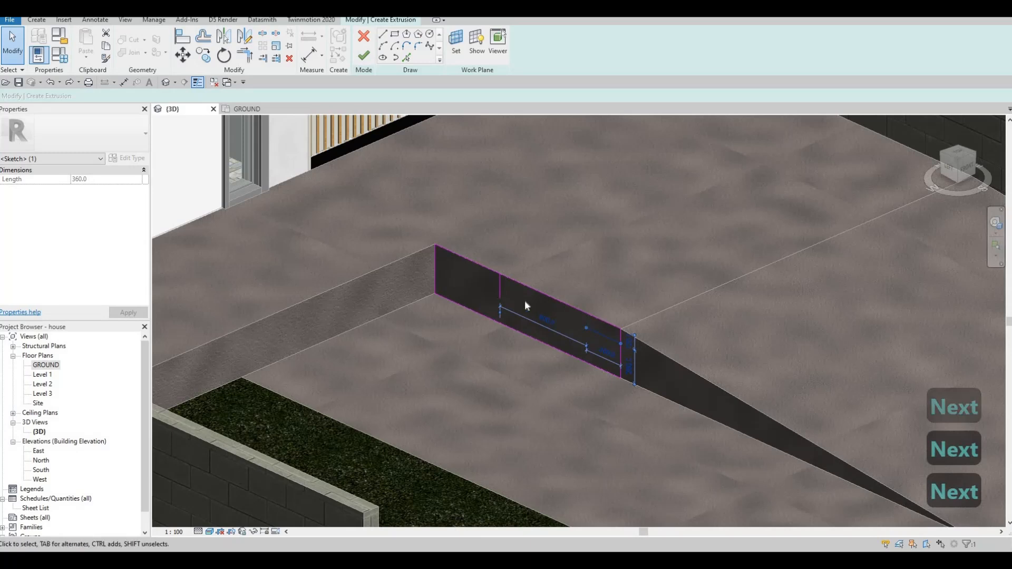
key("Delete")
left_click(500, 300)
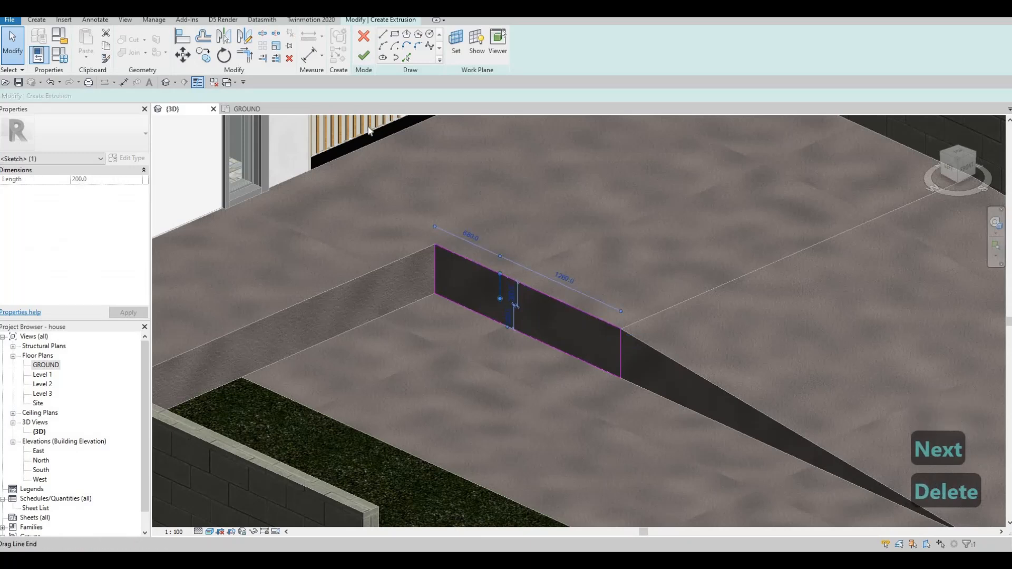
key("Delete")
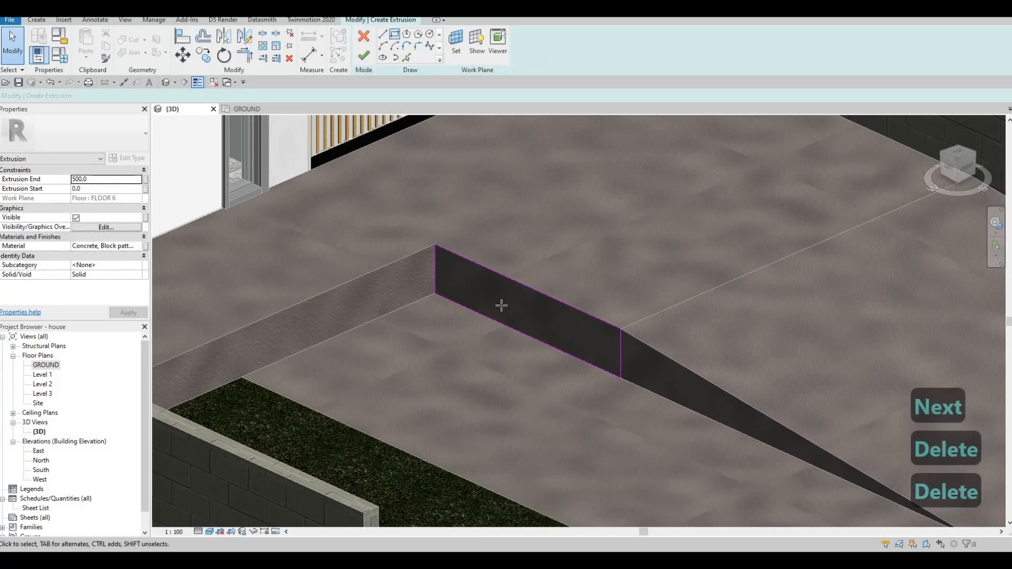
Sketch a stepped line from the rectangle's upper to lower edge, with two 150 mm risers and treads about 380 and 700 mm long.
key("l")
key("i")
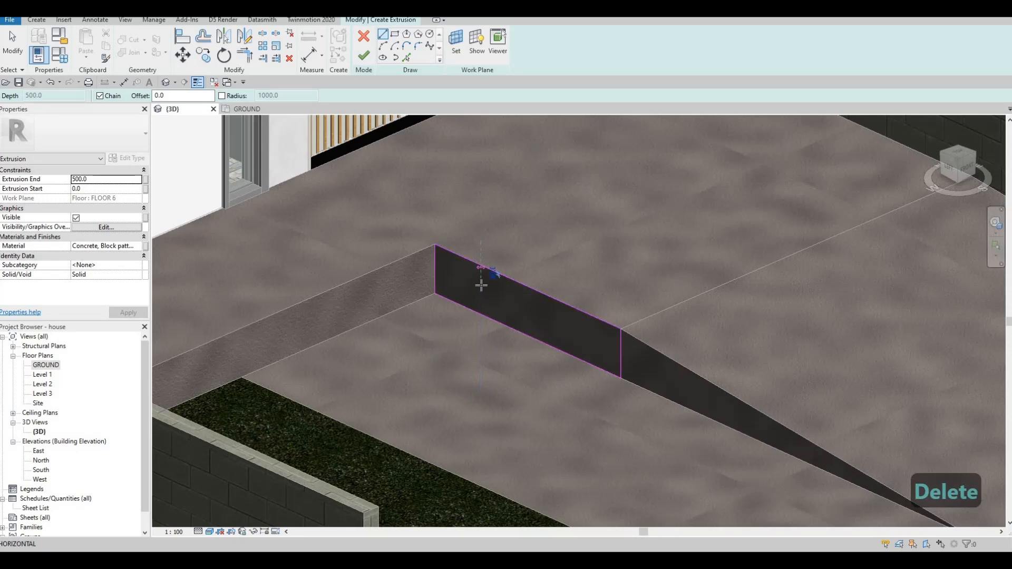
left_click(481, 285)
type("150")
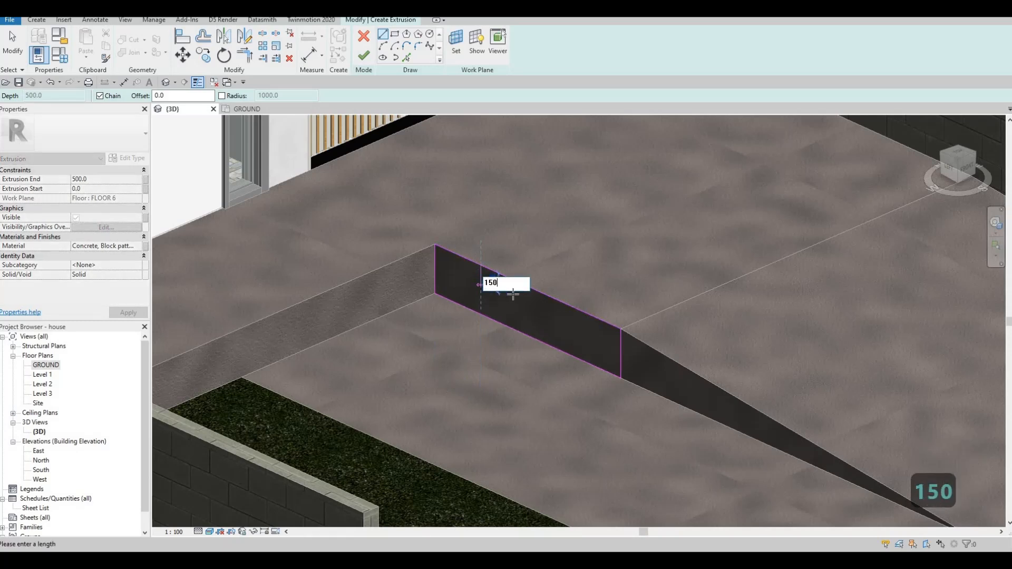
key("Return")
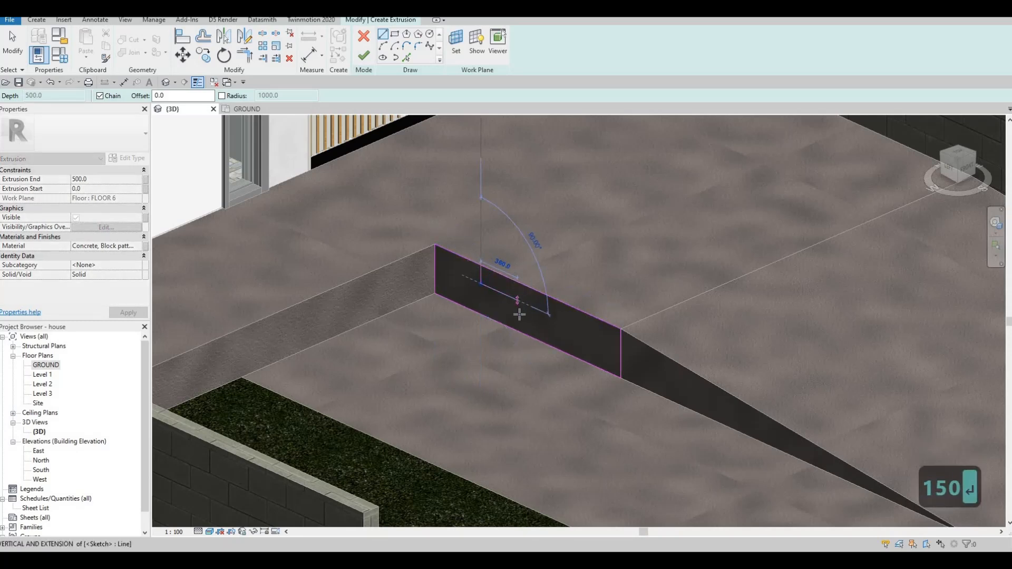
left_click(519, 315)
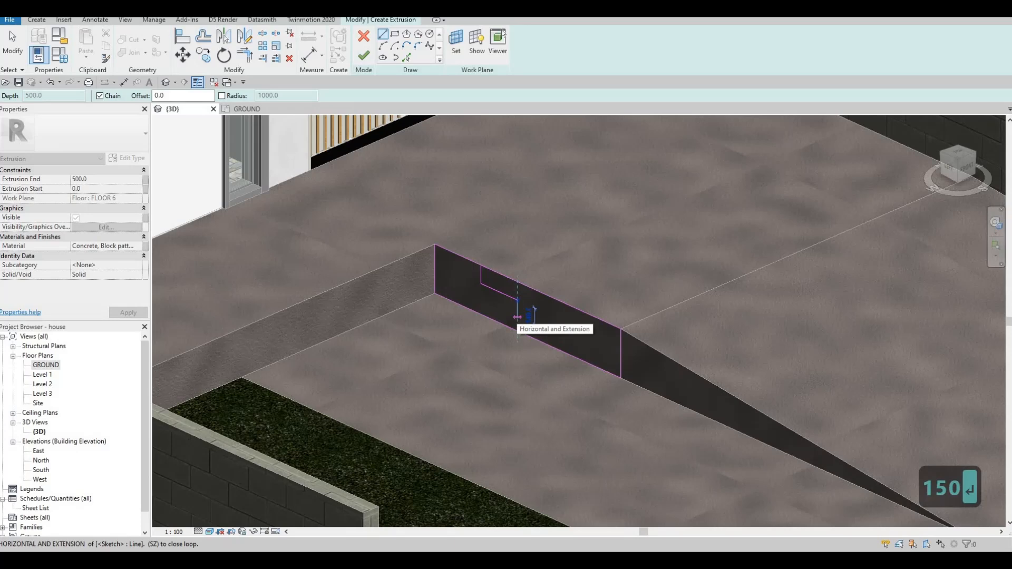
type("150")
key("Return")
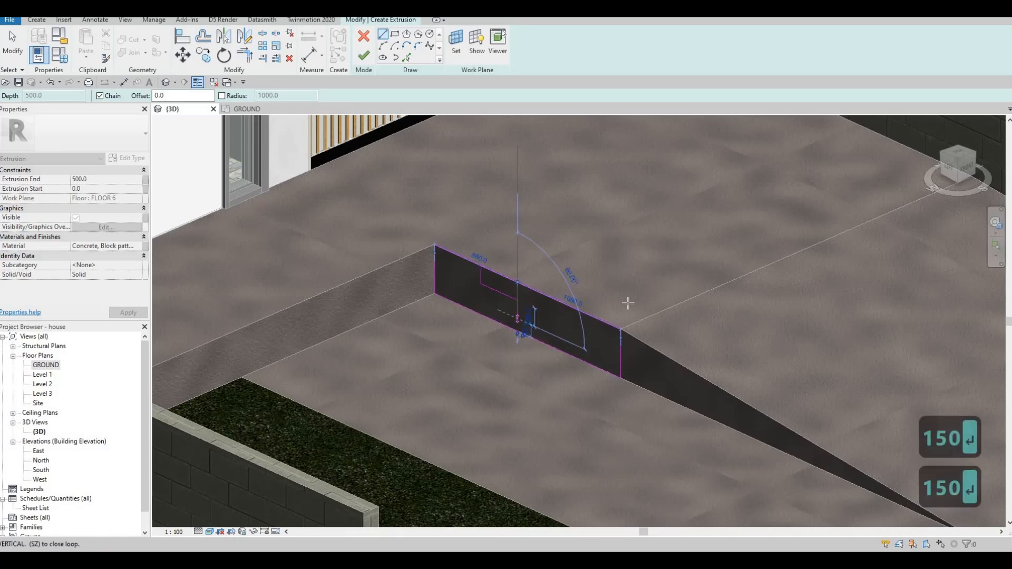
left_click(584, 360)
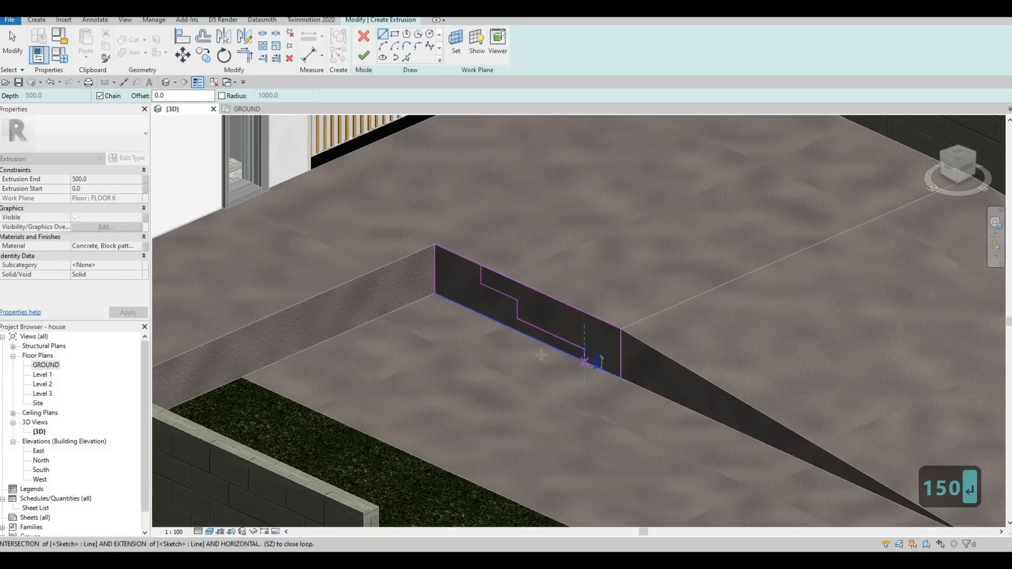
key("Escape")
key("Escape")
Set the lower tread line's height above the rectangle's bottom edge to 135 mm.
scroll(606, 363, "up", 3)
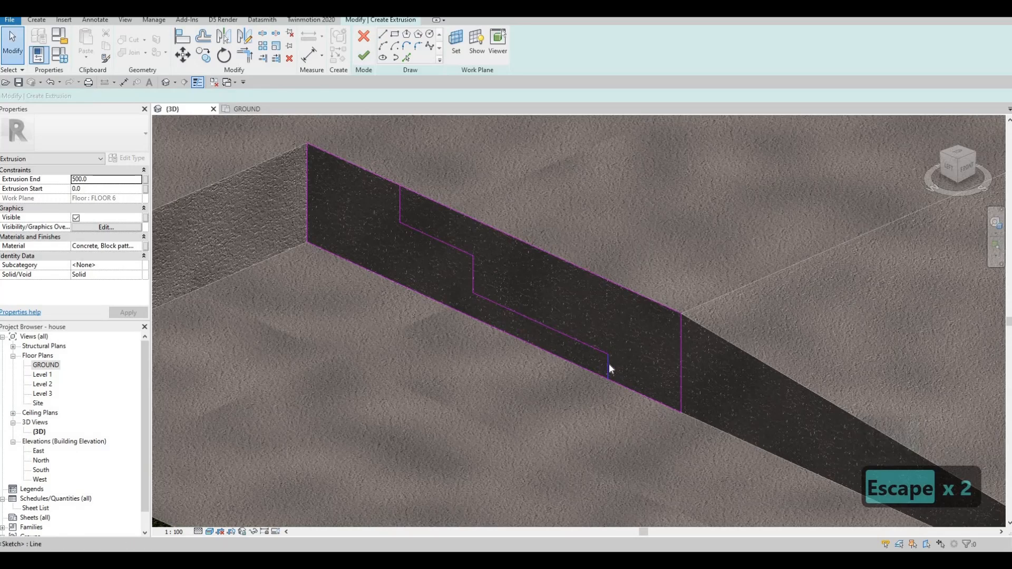
left_click(611, 361)
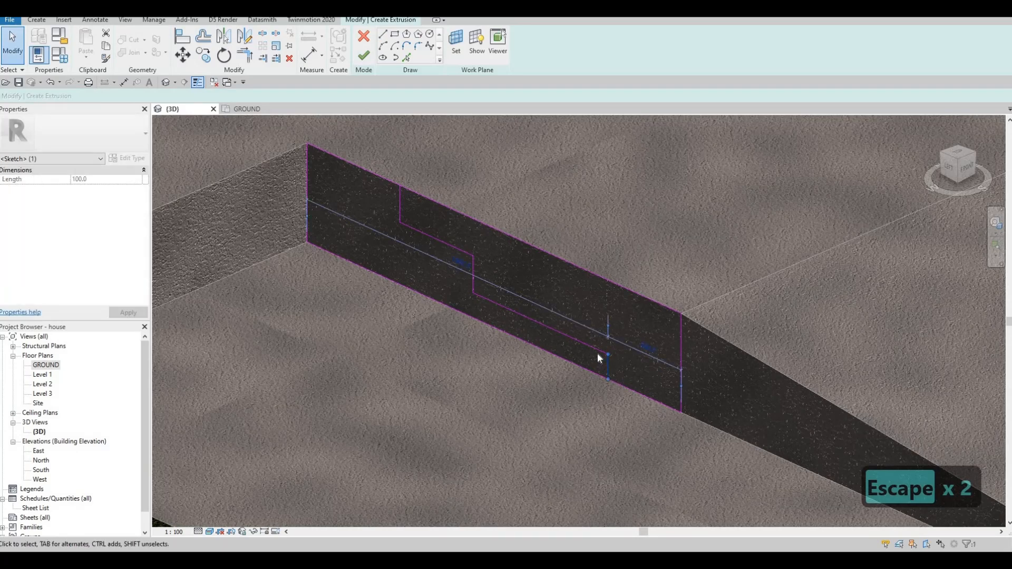
key("Escape")
left_click(457, 306)
scroll(471, 298, "up", 1)
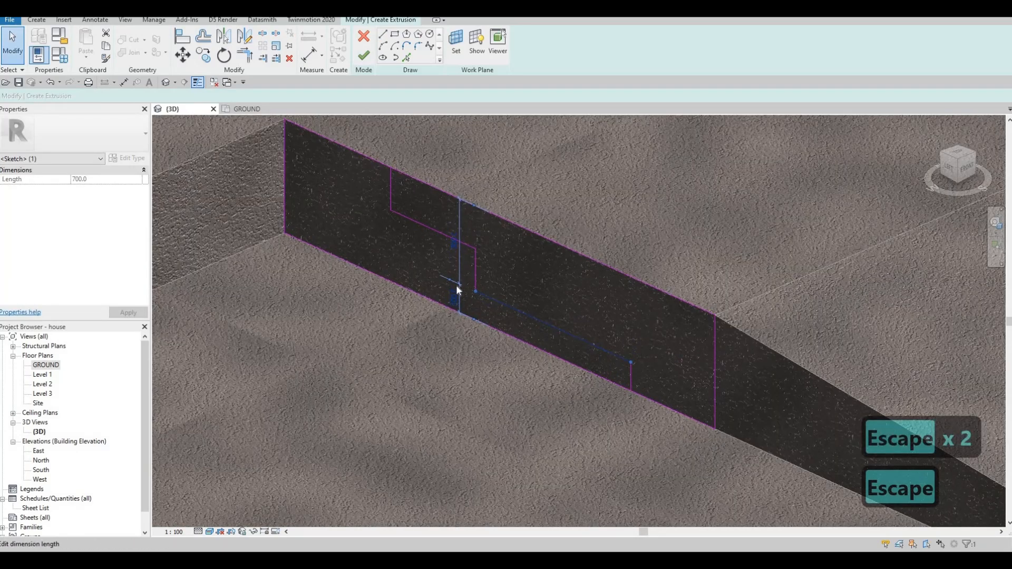
key("Escape")
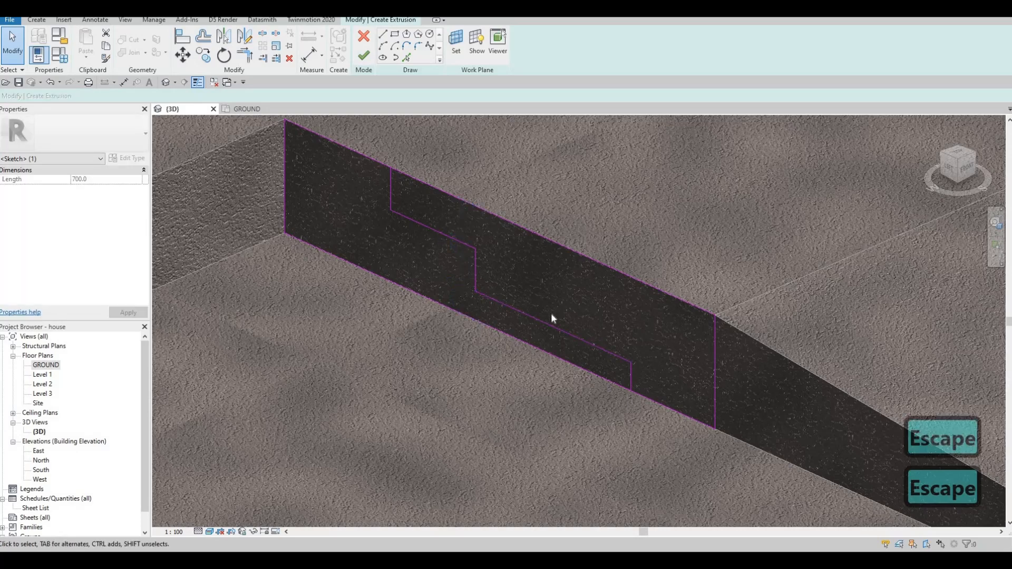
left_click(455, 303)
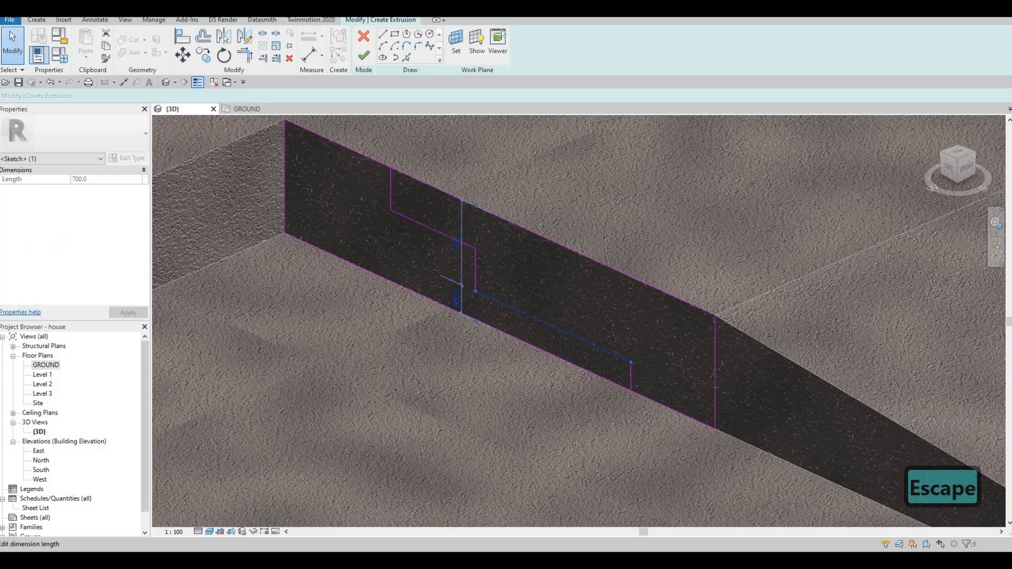
left_click(454, 299)
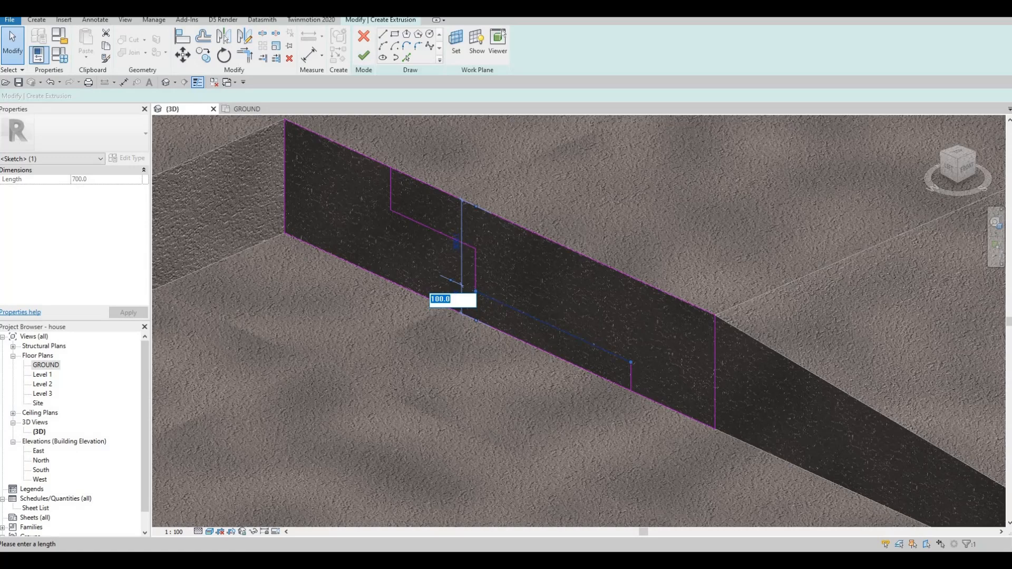
type("135")
key("Return")
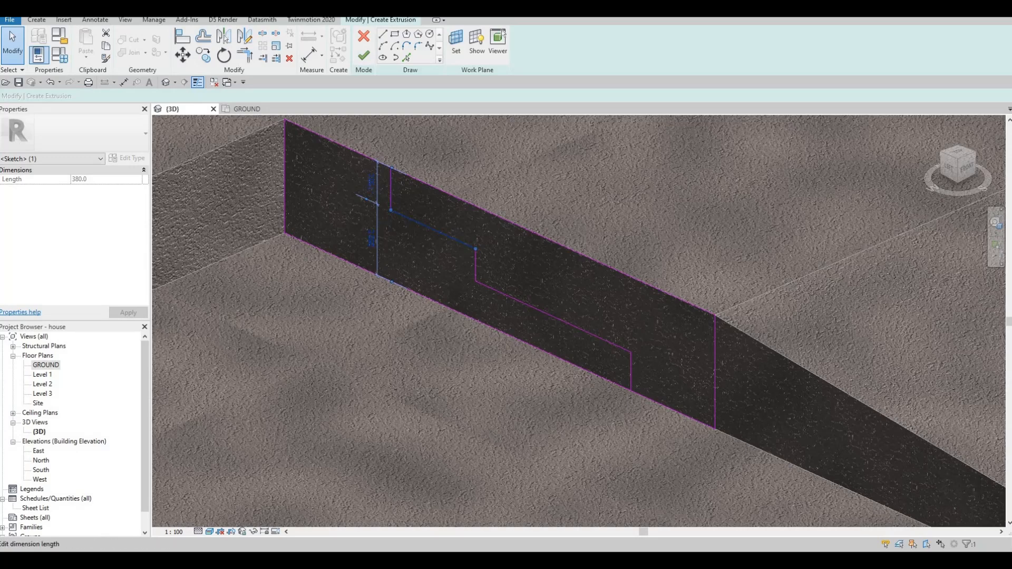
Set the upper tread line's distance below the rectangle's top edge to 135 mm.
left_click(371, 185)
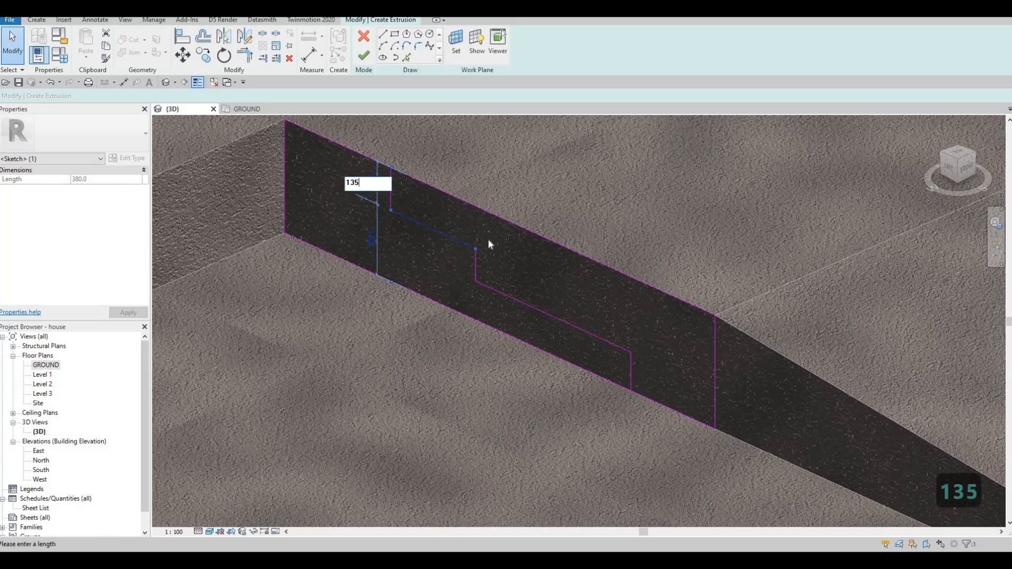
key("Return")
key("Escape")
key("Escape")
Trim the rectangle's lower and upper edges to the ends of the stepped line, keeping the side toward the slab corner.
scroll(504, 255, "down", 3)
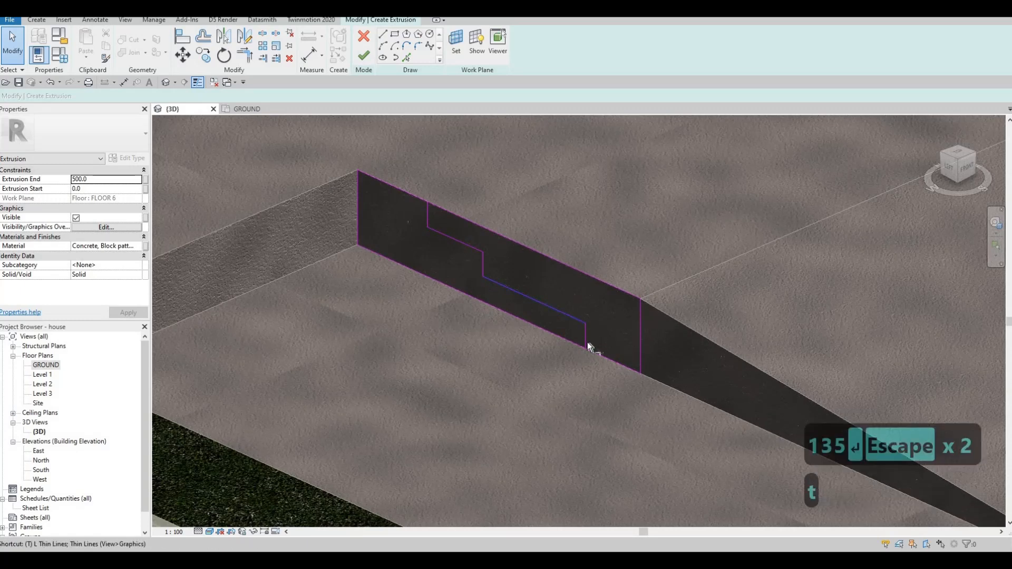
key("t")
key("r")
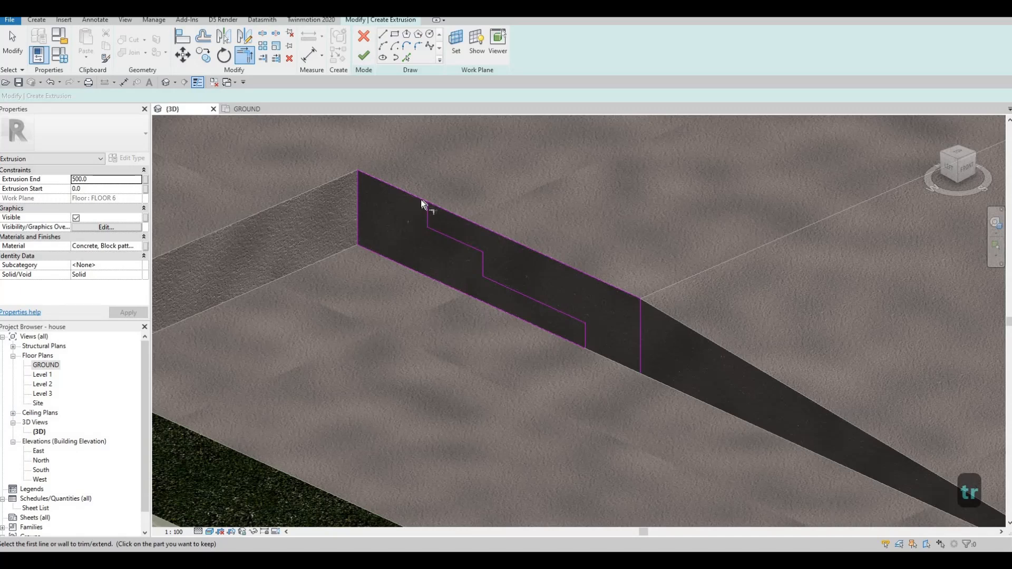
key("Escape")
key("Escape")
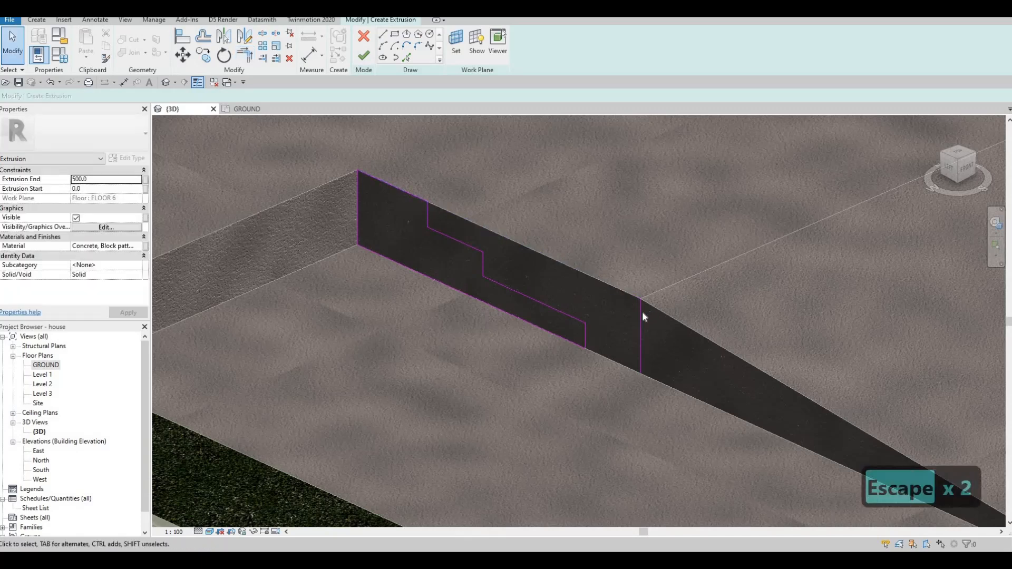
Delete the rectangle's leftover ramp-side edge and finish the stair profile's extrusion sketch.
left_click(641, 312)
key("Delete")
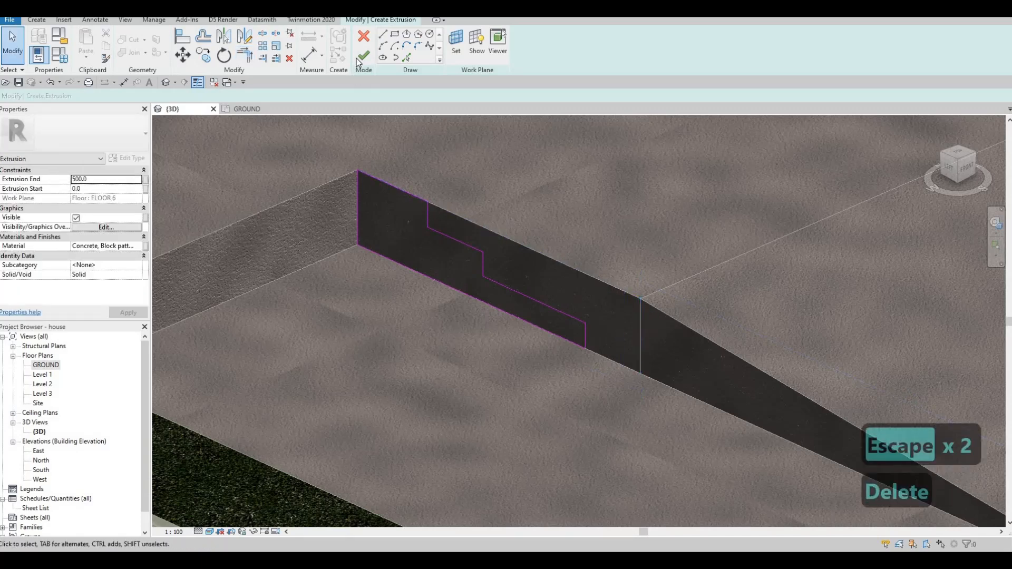
left_click(364, 55)
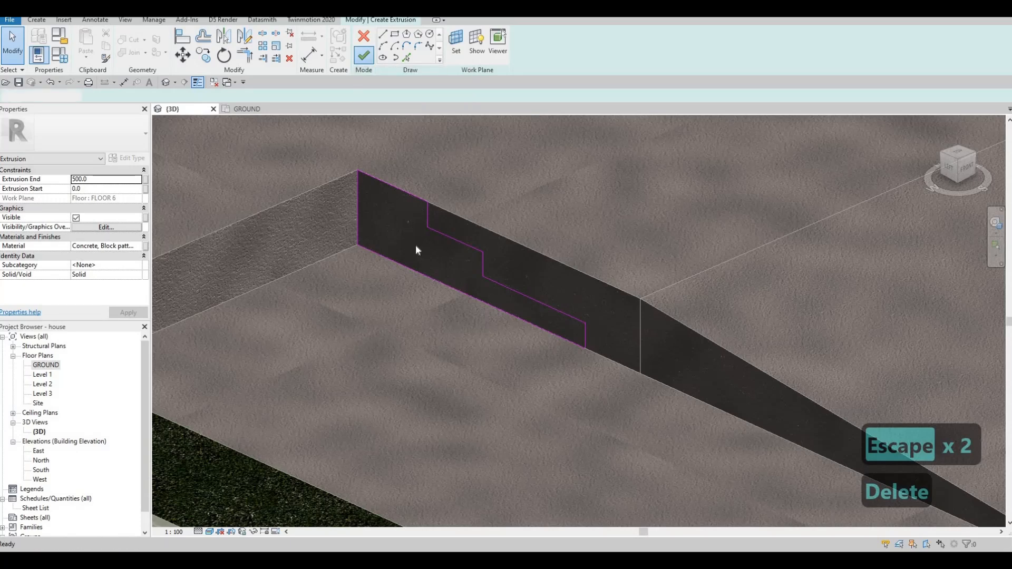
scroll(401, 270, "down", 2)
key("Escape")
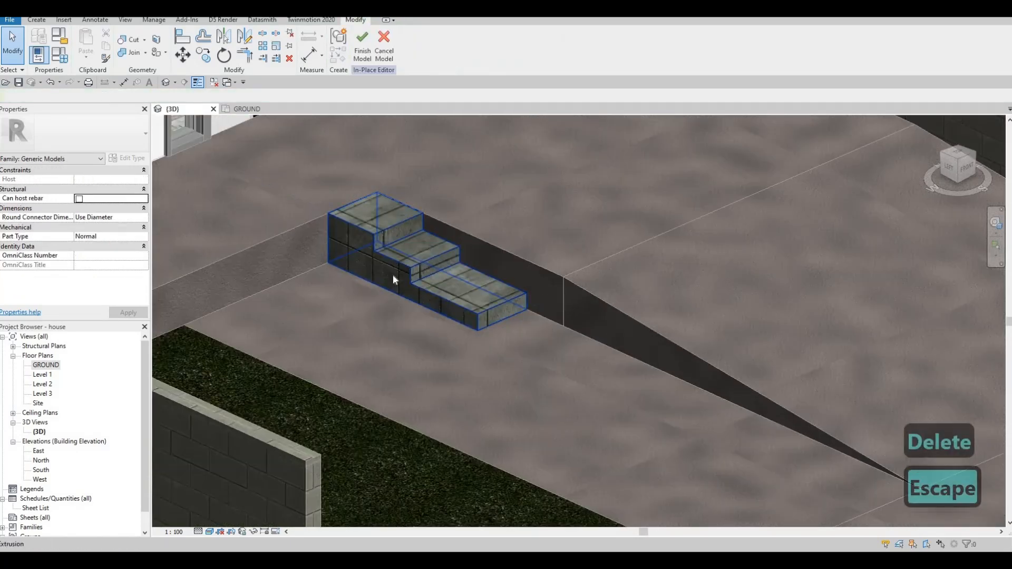
Stretch the stair extrusion across the walkway to its outer edge beside the grass, about 1965 mm deep.
left_click(393, 274)
left_click_drag(261, 344, 261, 344)
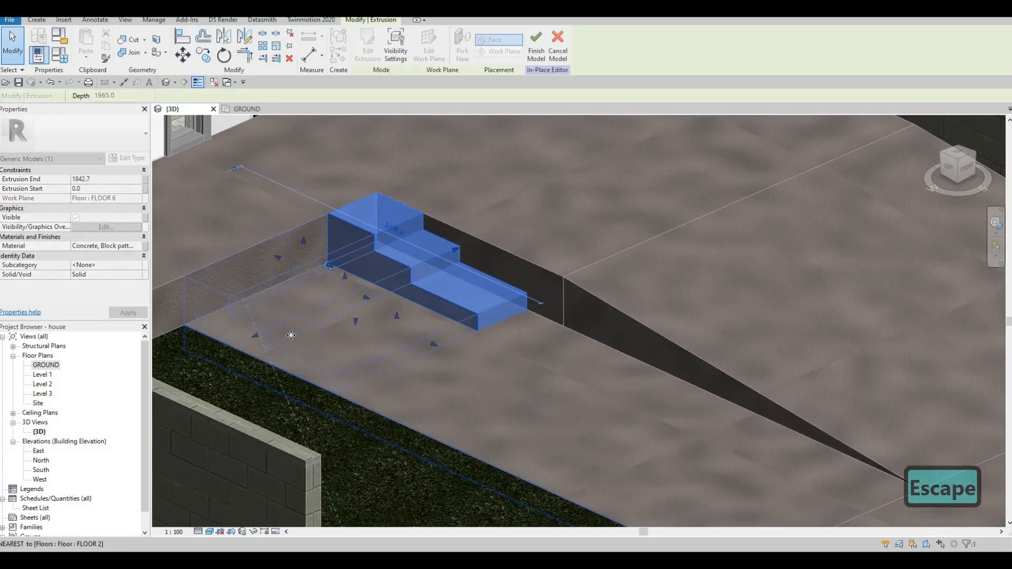
scroll(293, 338, "down", 2)
middle_click_drag(252, 363, 269, 301, "shift")
middle_click_drag(358, 308, 278, 391, "shift")
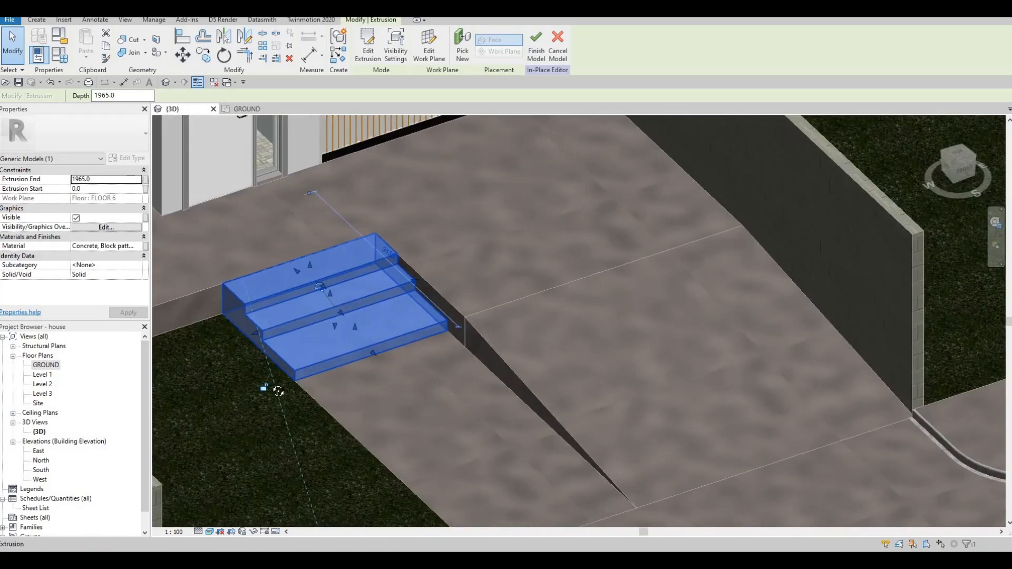
middle_click_drag(241, 323, 242, 317, "shift")
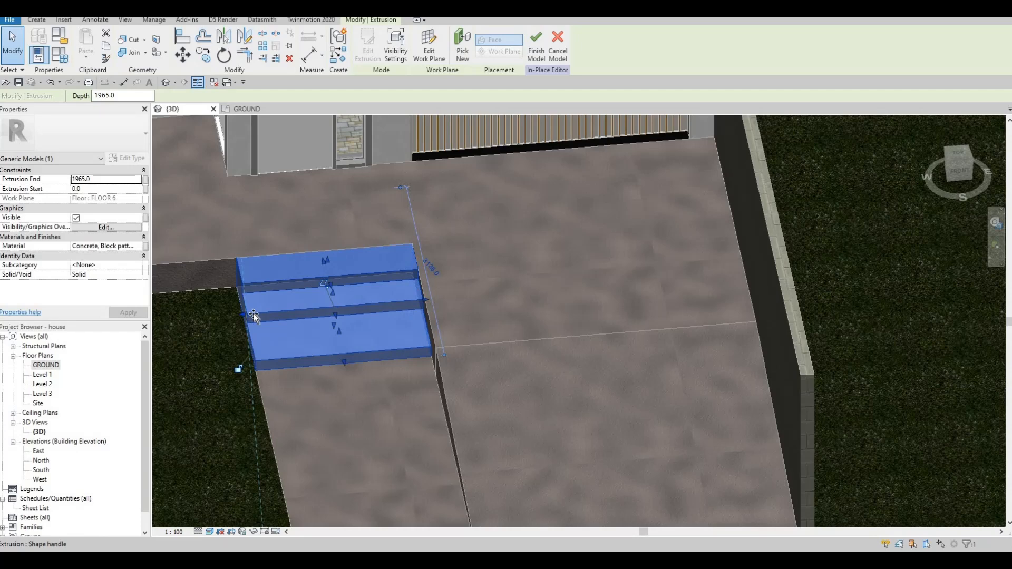
mouse_move(252, 315)
left_mouse_down()
mouse_move(258, 331)
mouse_move(244, 315)
left_mouse_up()
left_click_drag(264, 380, 267, 378)
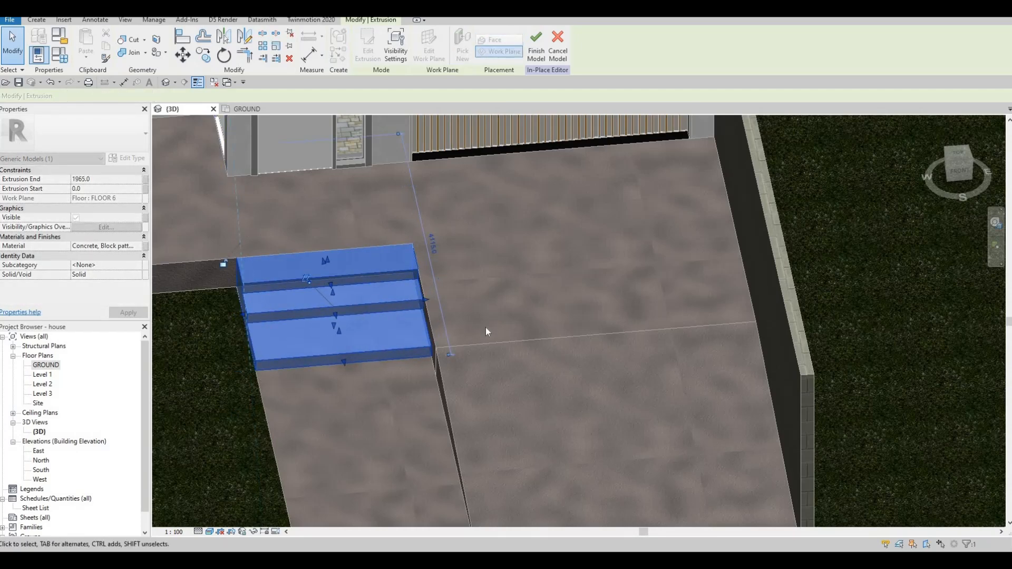
Lengthen the entrance stair extrusion's middle and lowest treads outward along the walkway, adjusting the lowest riser so their depths look balanced.
middle_click_drag(288, 335, 388, 334, "shift")
scroll(388, 333, "up", 1)
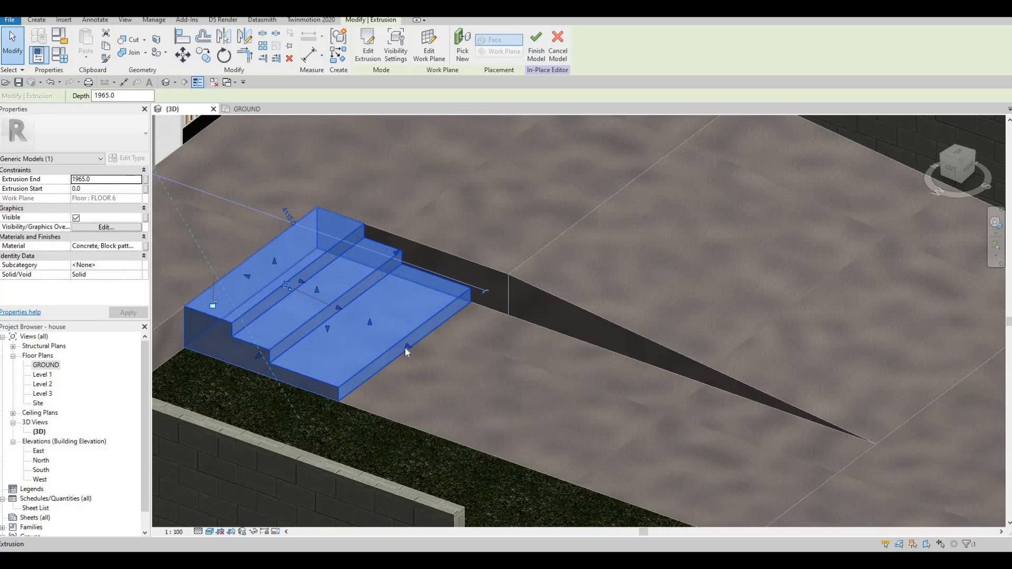
left_click_drag(407, 347, 494, 362)
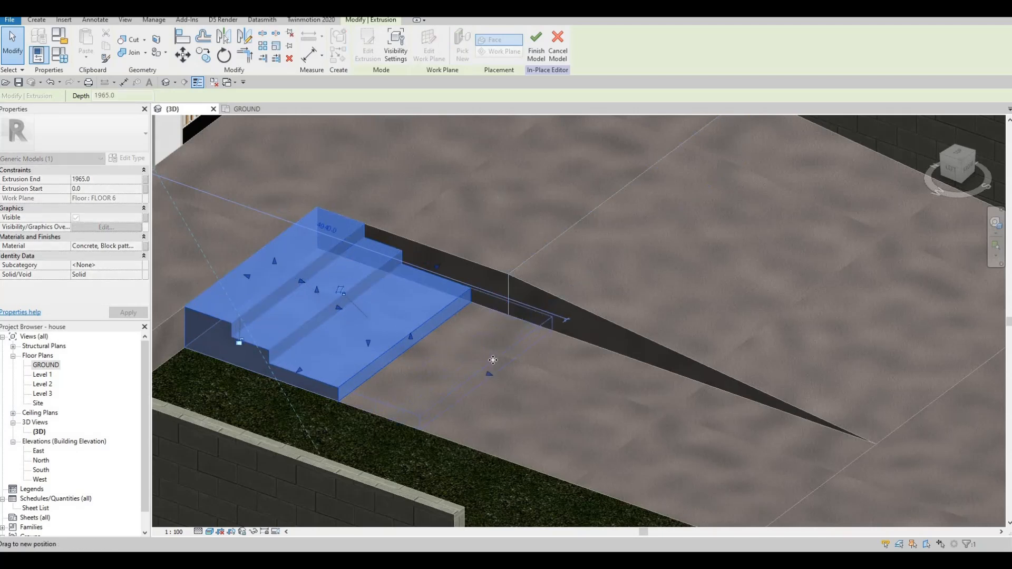
left_click_drag(339, 308, 403, 317)
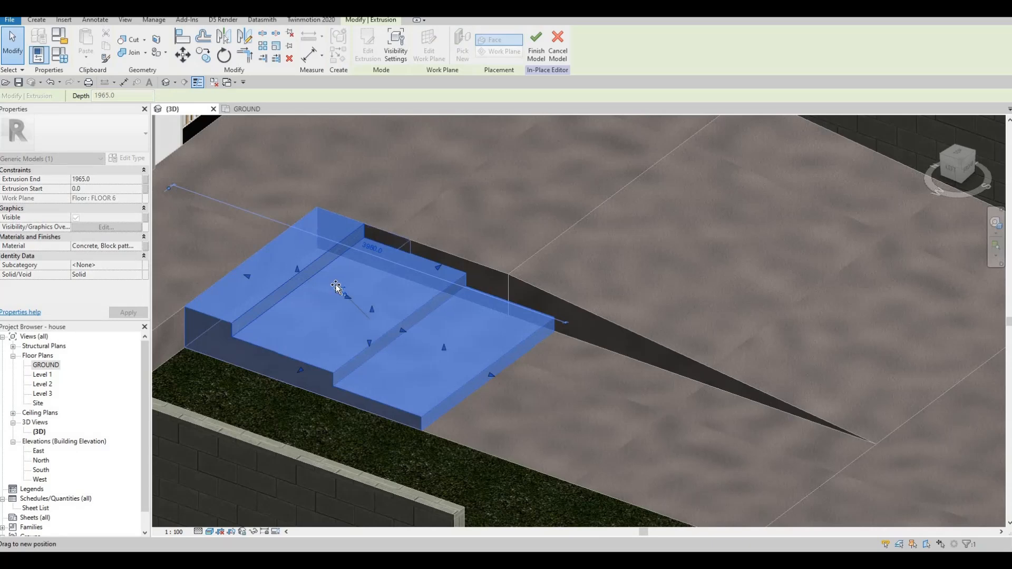
middle_click_drag(437, 373, 520, 344, "shift")
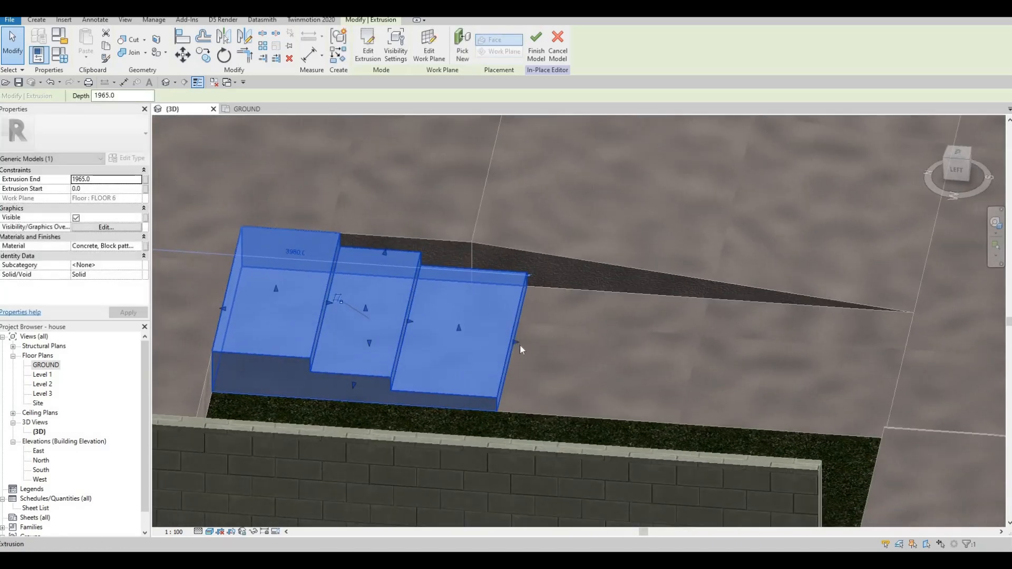
left_click_drag(495, 345, 474, 345)
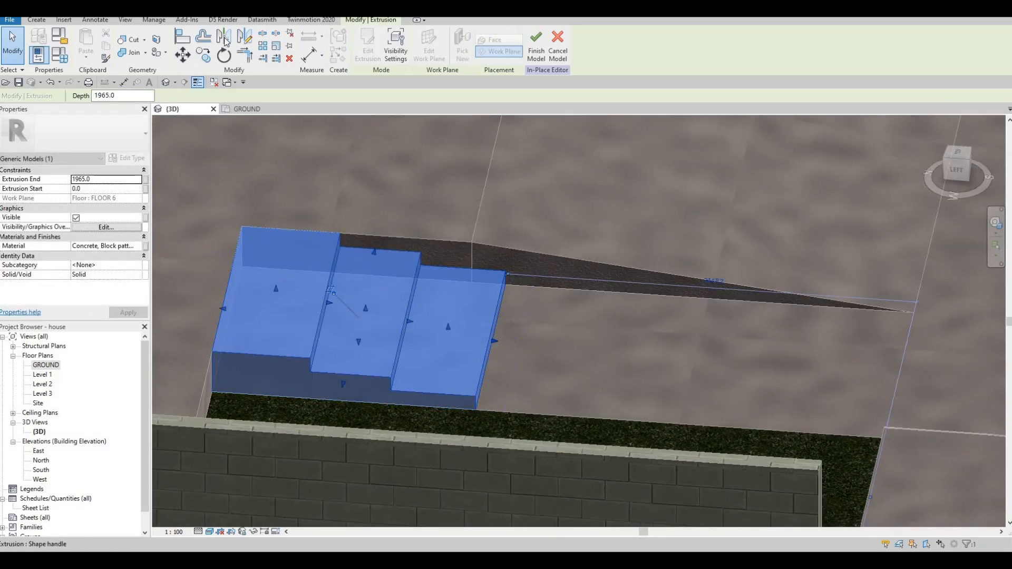
key("Escape")
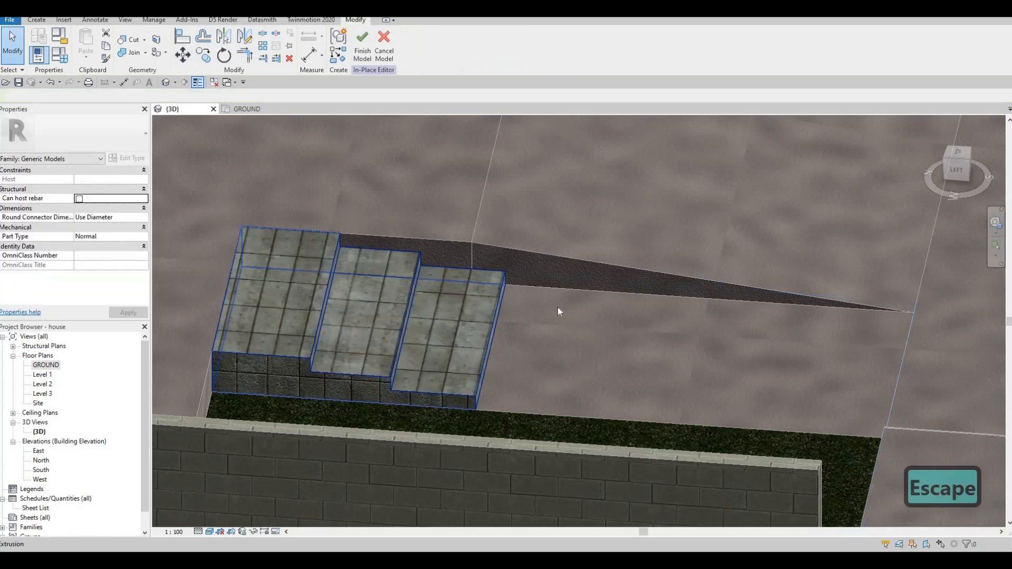
Check the lengthened entrance steps against the slab and ramp, and finish the in-place model.
middle_click_drag(563, 317, 337, 340, "shift")
scroll(340, 324, "down", 5)
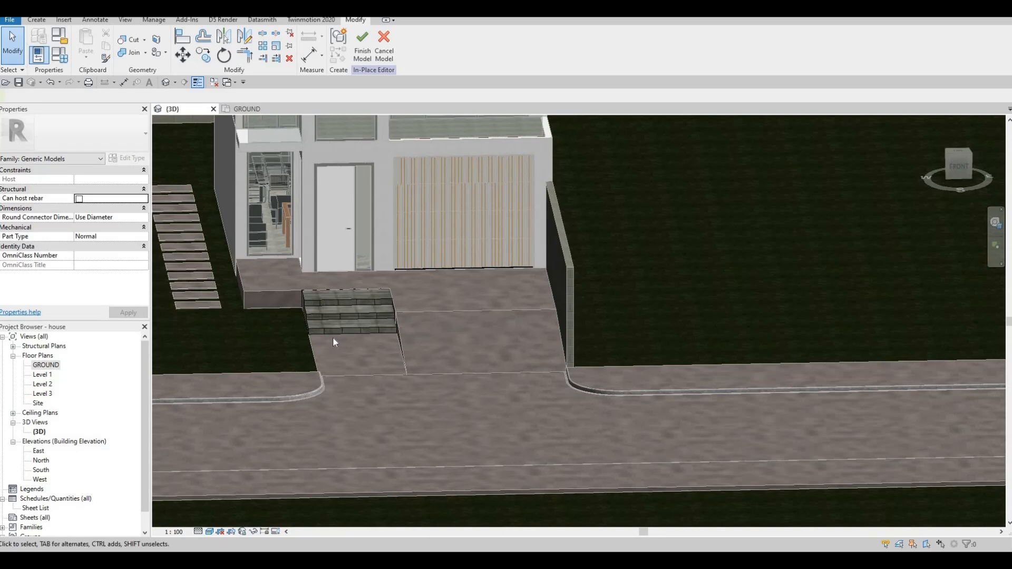
middle_click_drag(317, 300, 383, 366, "shift")
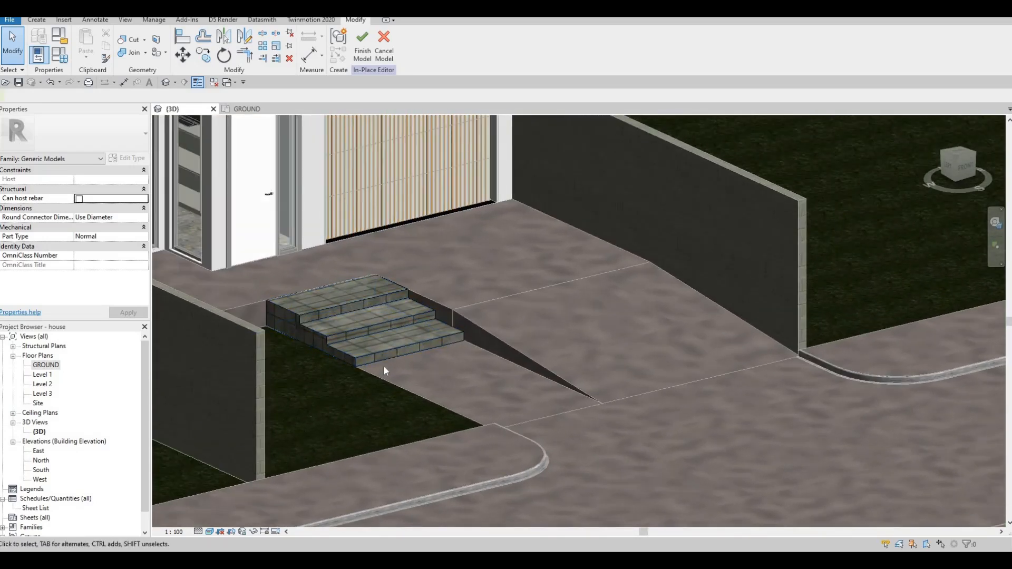
scroll(369, 341, "up", 2)
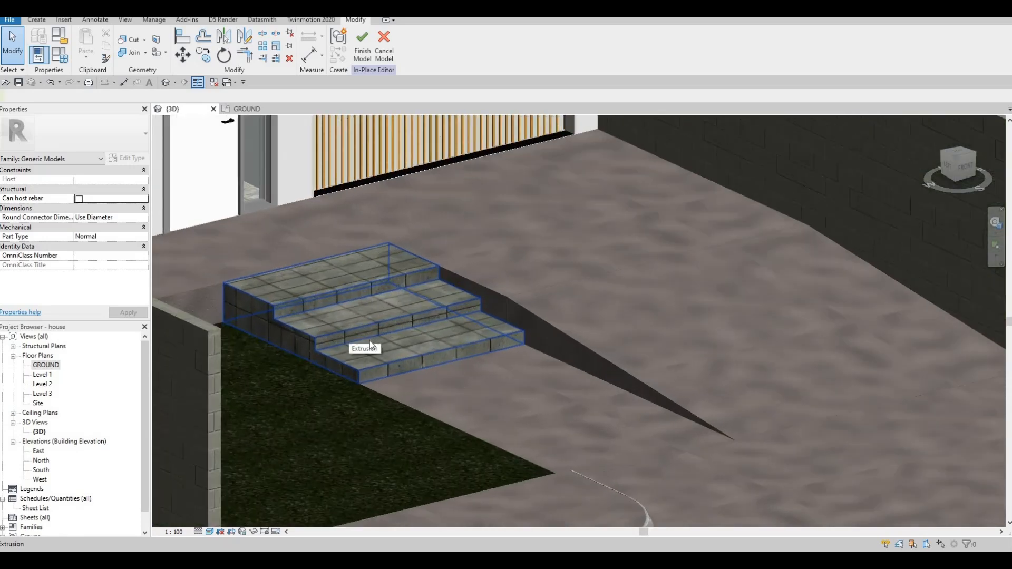
scroll(369, 342, "down", 2)
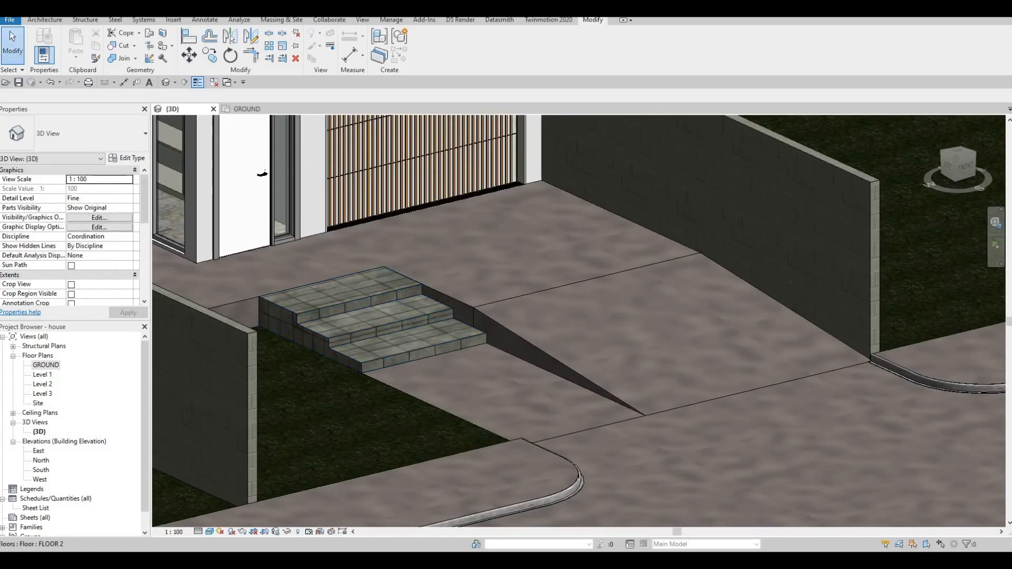
middle_click_drag(390, 363, 564, 377)
key("Escape")
left_click(563, 377)
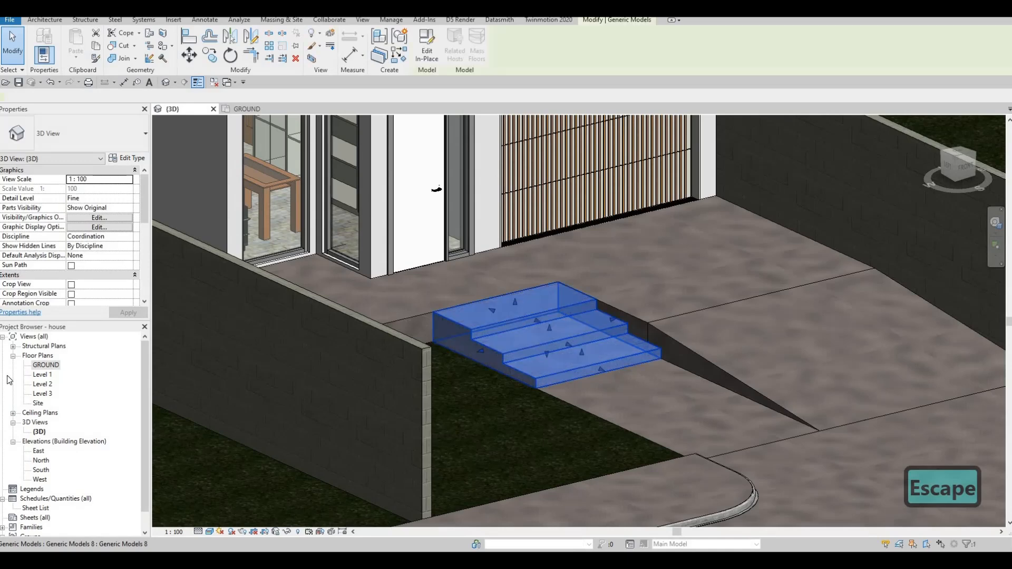
Copy the entrance steps in the GROUND floor plan to the rear garden, against the kitchen's exterior wall.
double_click(45, 364)
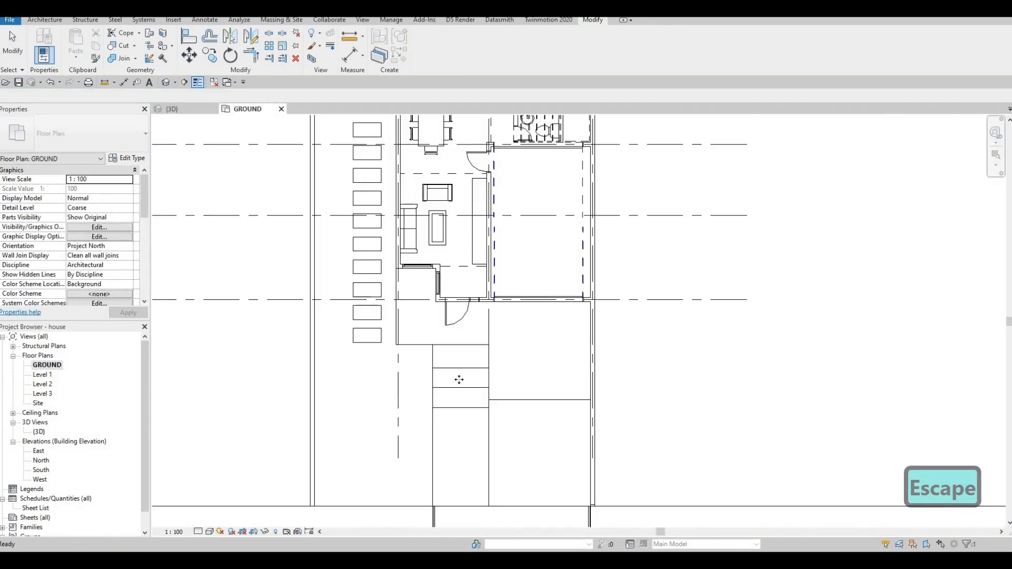
key("Escape")
left_click(467, 377)
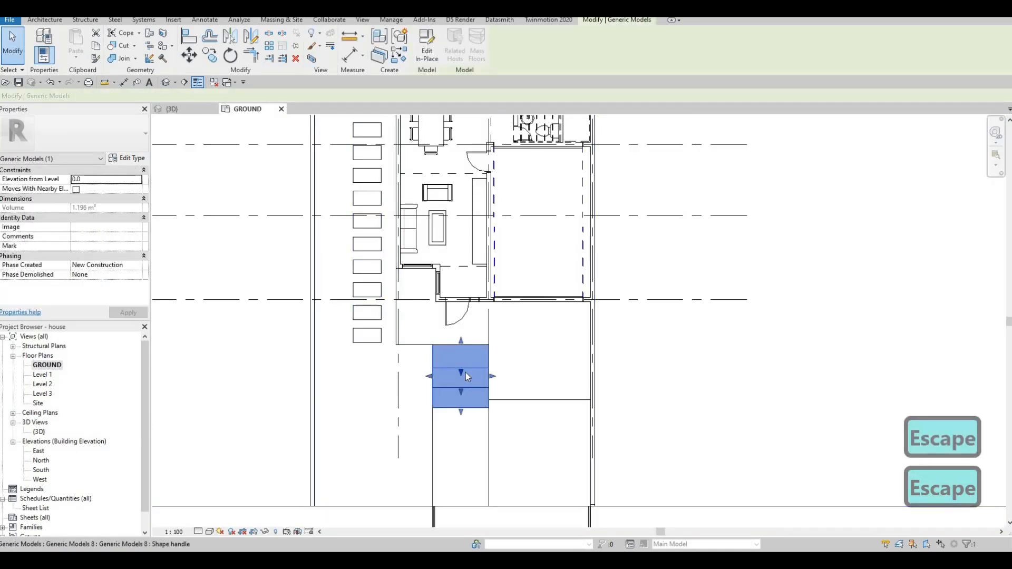
key("c")
key("o")
left_click(441, 367)
middle_click_drag(435, 164, 415, 217)
left_click(397, 239)
middle_click_drag(420, 166, 365, 242)
key("Escape")
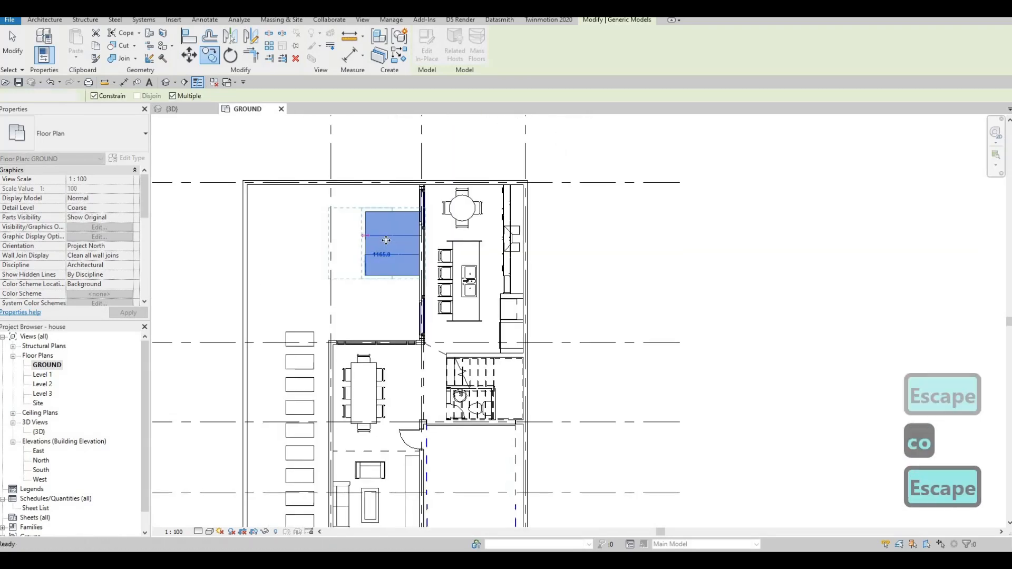
Stretch the copied steps' side away from the kitchen wall, making the extrusion about 2554 mm deep.
key("Escape")
left_click(362, 243)
left_click_drag(363, 243, 343, 243)
key("Escape")
left_click(370, 246)
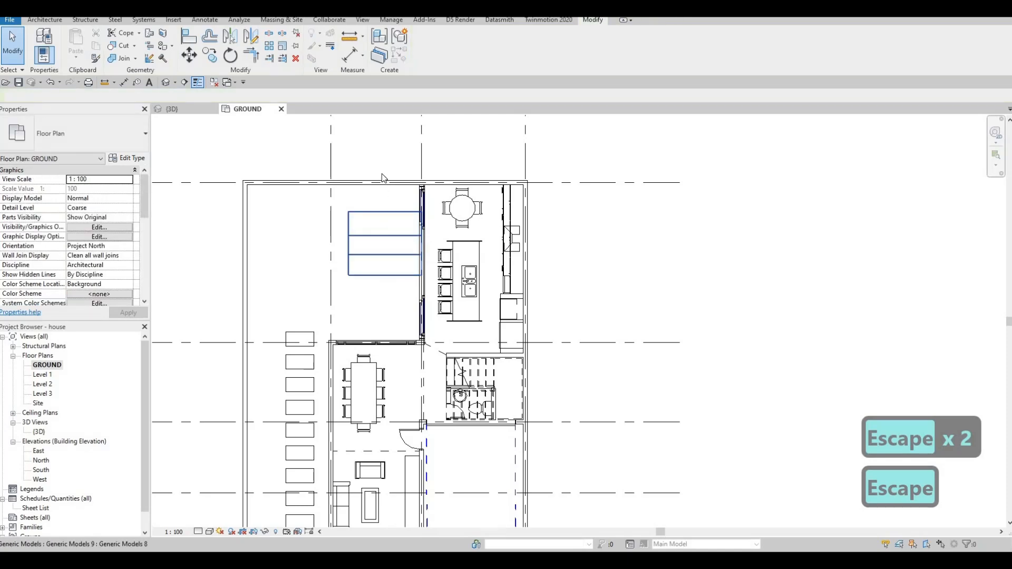
Locate the copied steps outside the kitchen's sliding doors in the 3D view and open them for in-place editing.
left_click(166, 84)
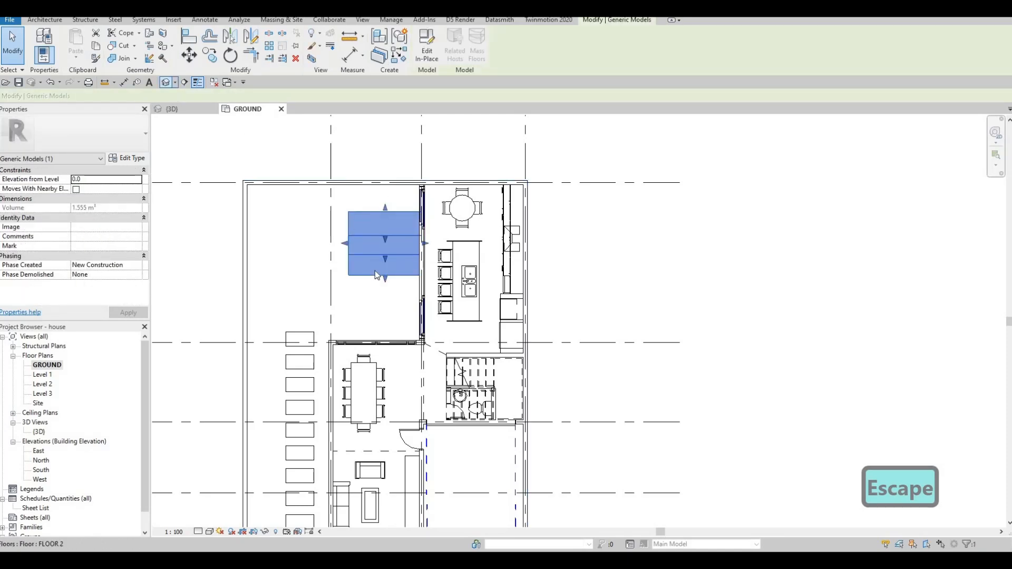
middle_click_drag(403, 124, 933, 327)
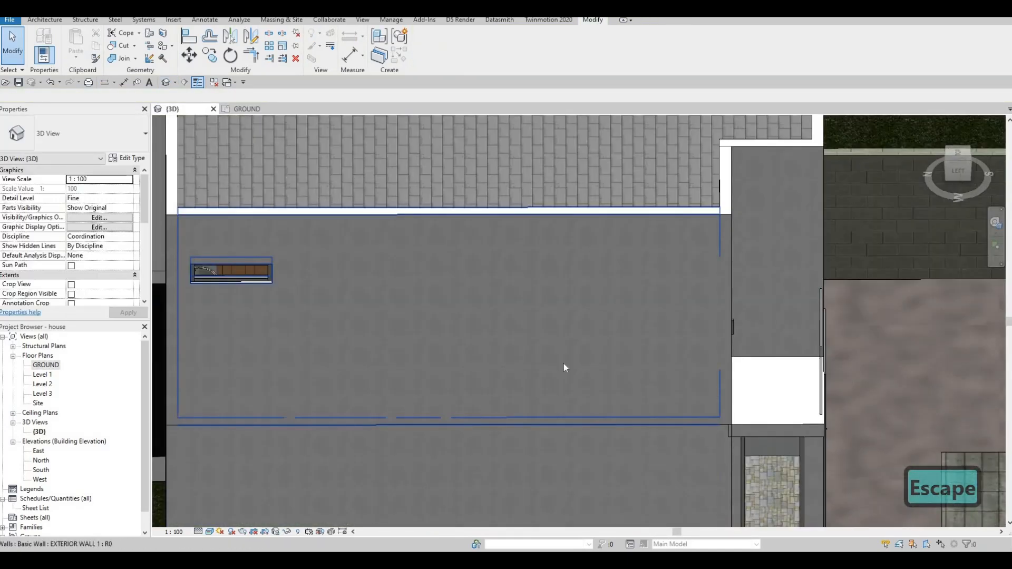
middle_click_drag(274, 390, 864, 302)
key("Escape")
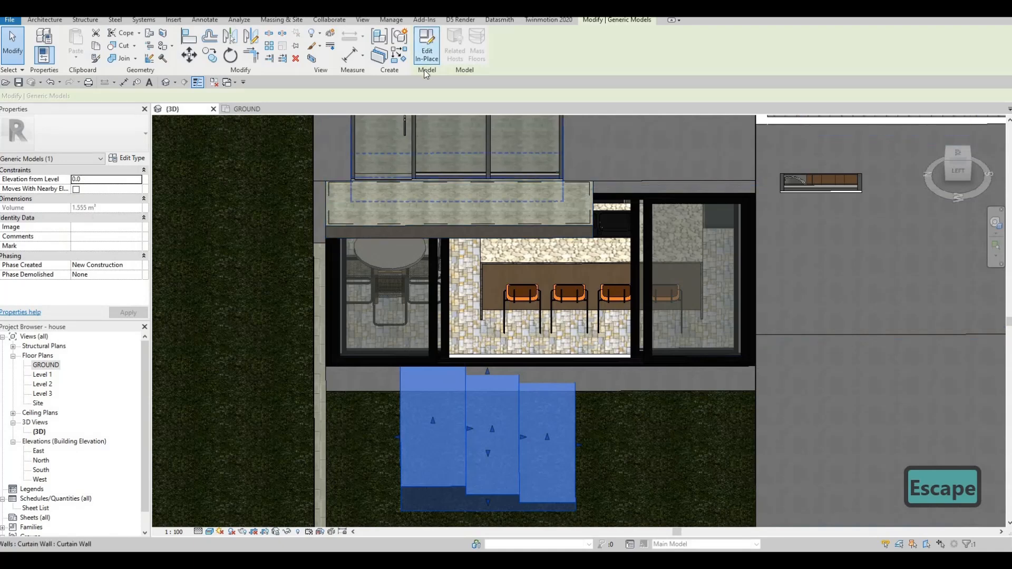
left_click(428, 38)
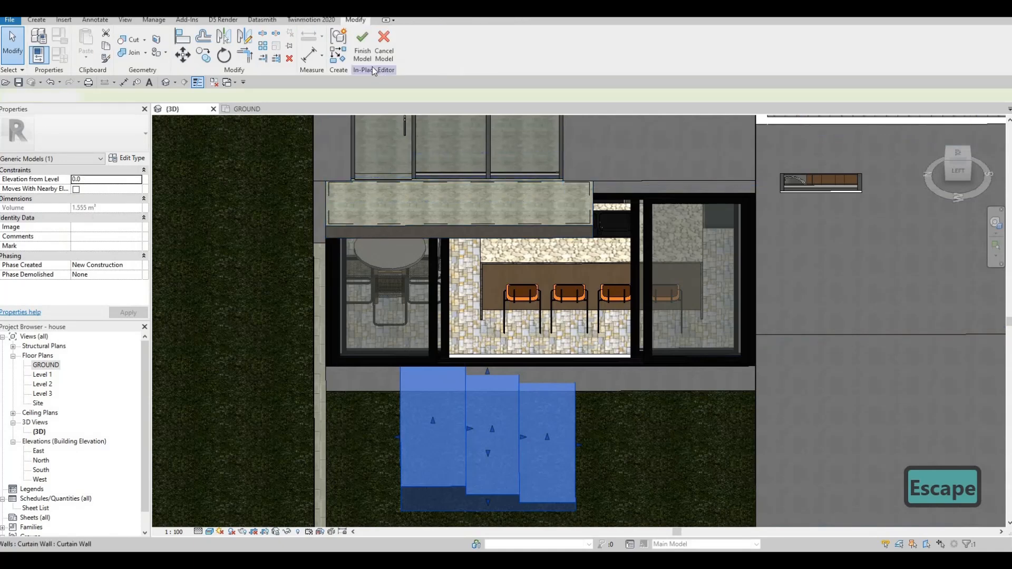
Rehost the steps extrusion onto the dining room's exterior wall face so the treads descend from the kitchen doors into the garden.
left_click(485, 422)
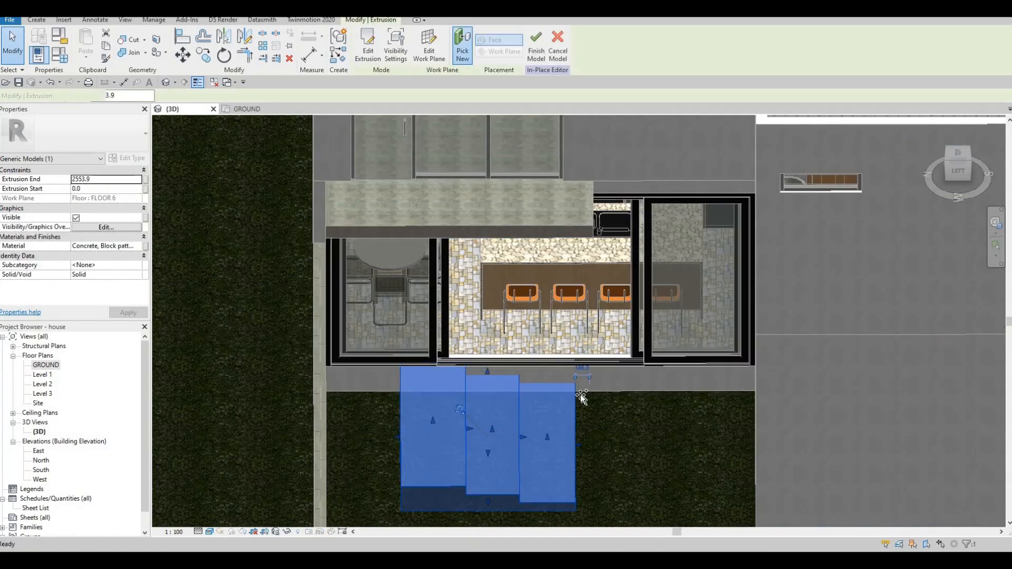
left_click(461, 53)
middle_click_drag(880, 439, 646, 224, "shift")
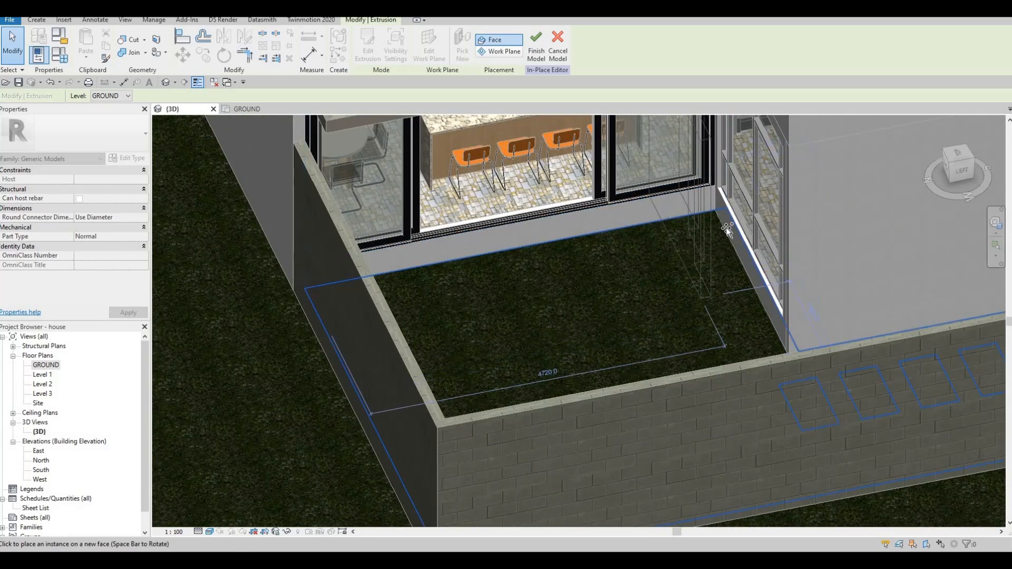
left_click(713, 255)
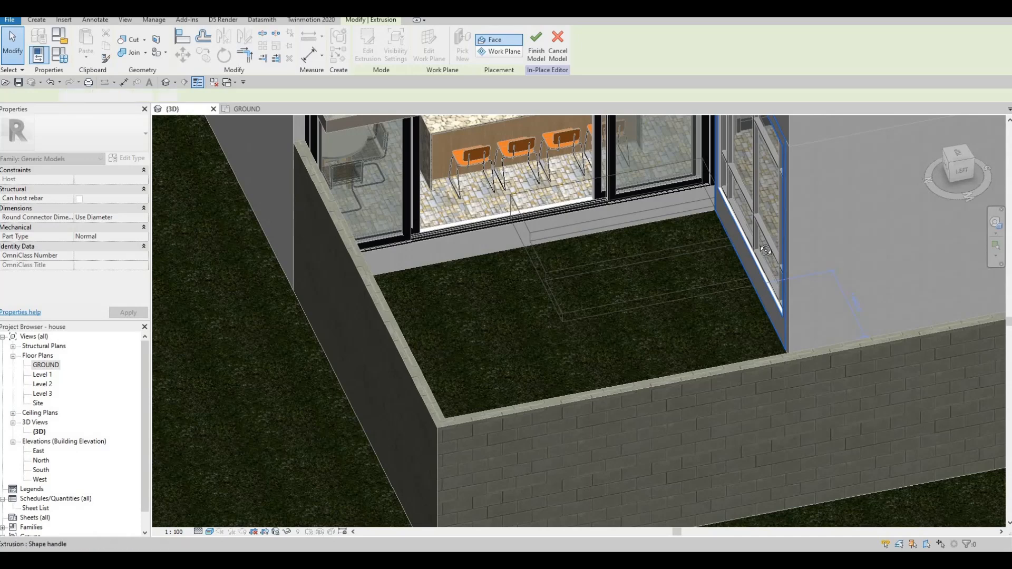
middle_click_drag(713, 255, 783, 233, "shift")
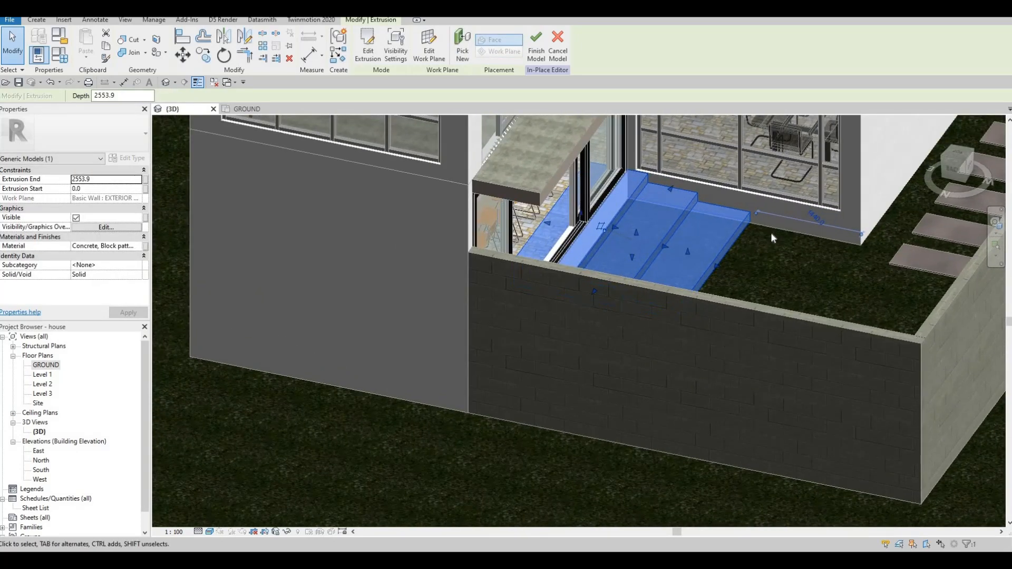
scroll(771, 232, "up", 3)
middle_click_drag(701, 240, 776, 244, "shift")
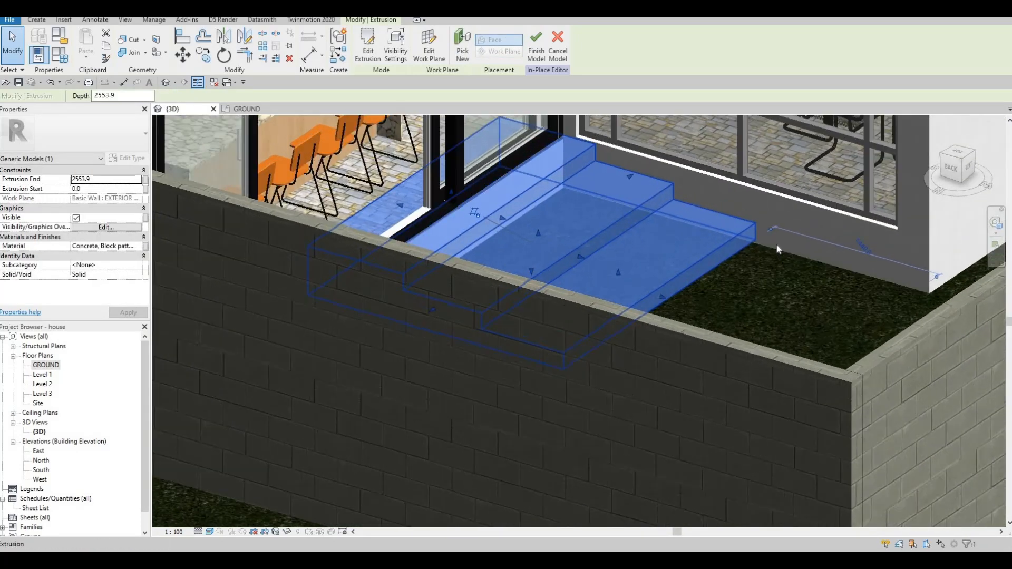
scroll(776, 244, "up", 3)
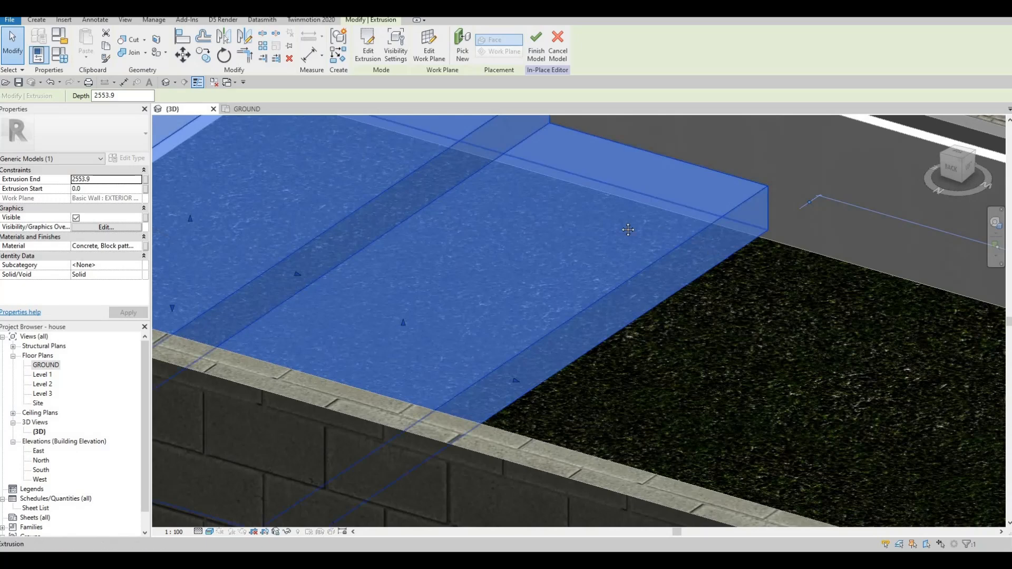
scroll(666, 223, "down", 3)
scroll(665, 223, "up", 1)
key("m")
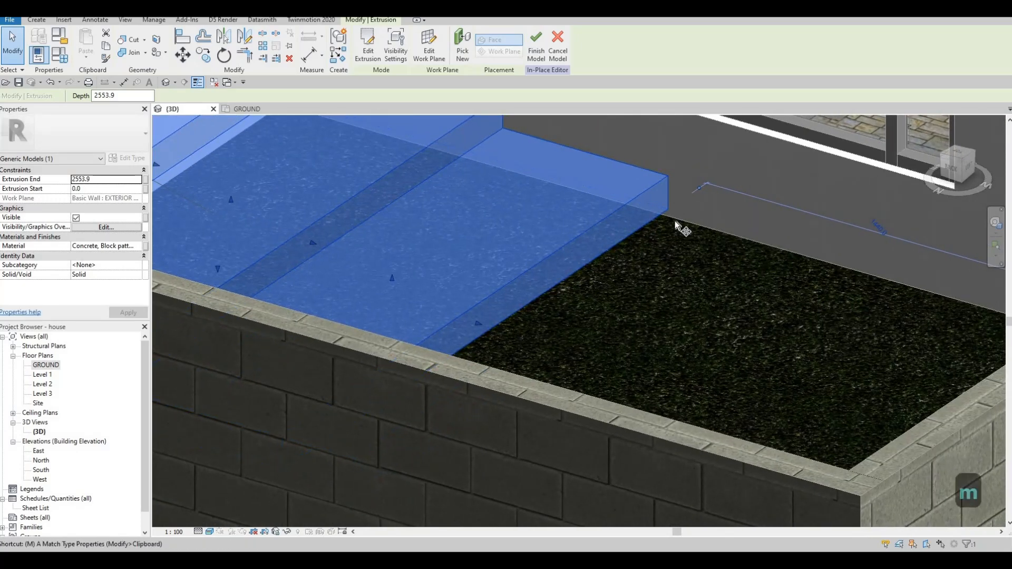
key("v")
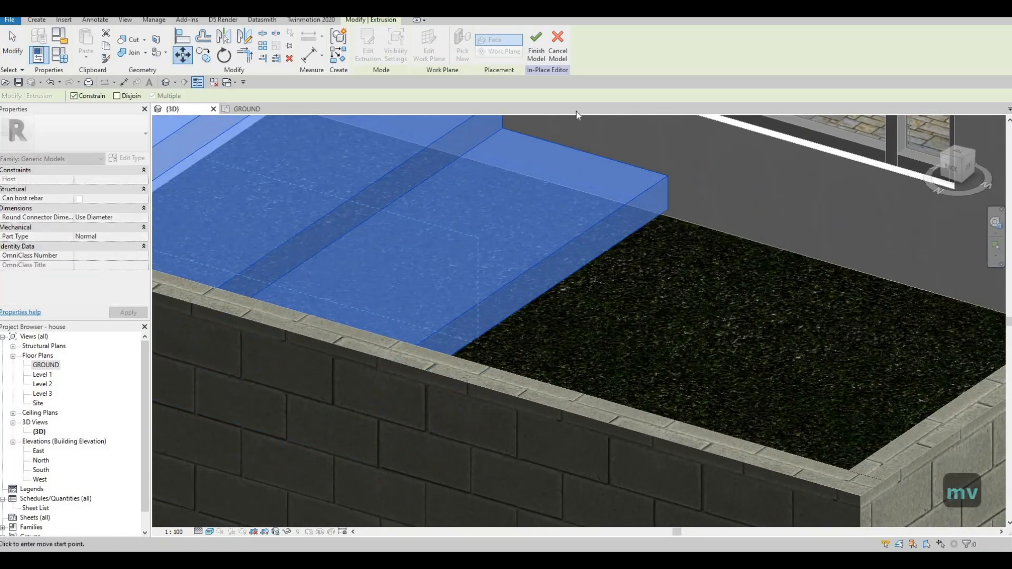
key("Escape")
key("Escape")
scroll(649, 216, "down", 5)
key("Escape")
middle_click_drag(515, 248, 350, 234, "shift")
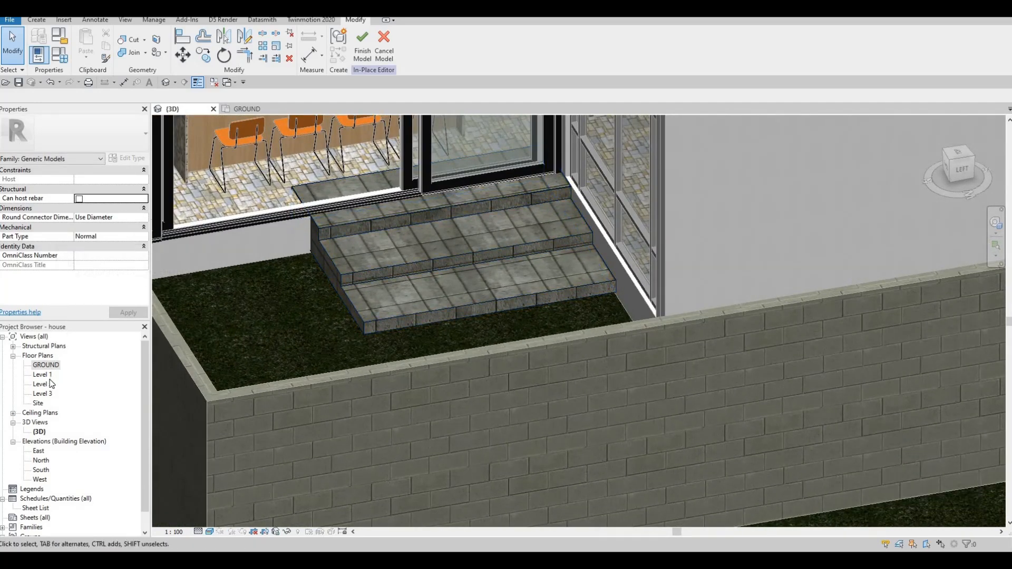
Open the West elevation and set its visual style to Wireframe.
double_click(41, 470)
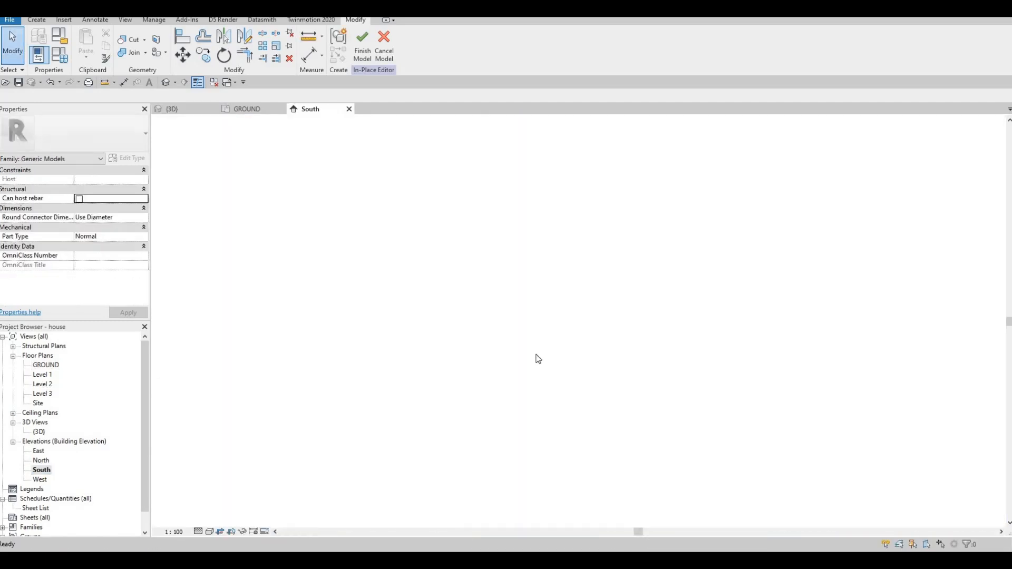
double_click(42, 460)
double_click(38, 450)
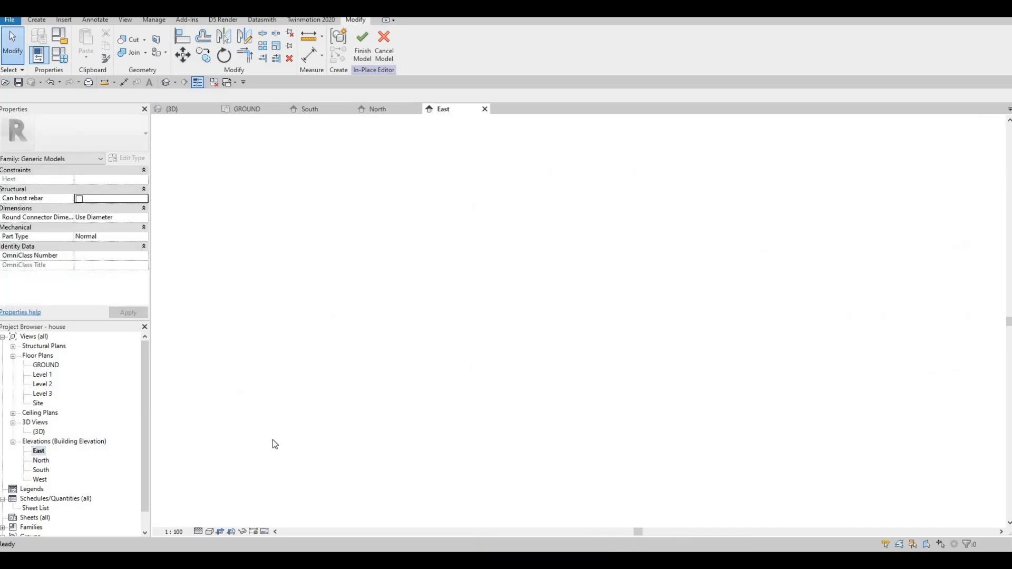
double_click(40, 479)
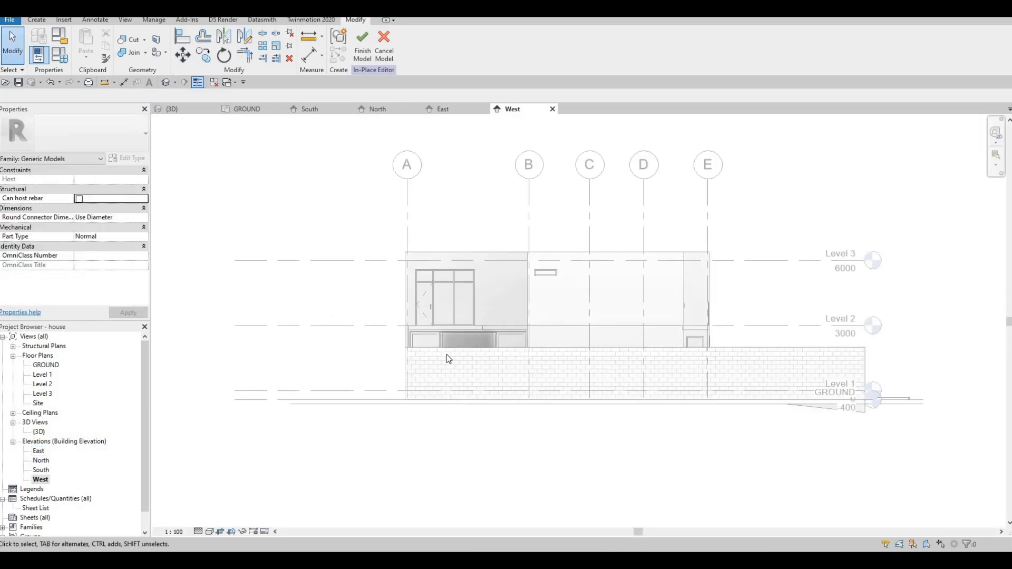
left_click(210, 531)
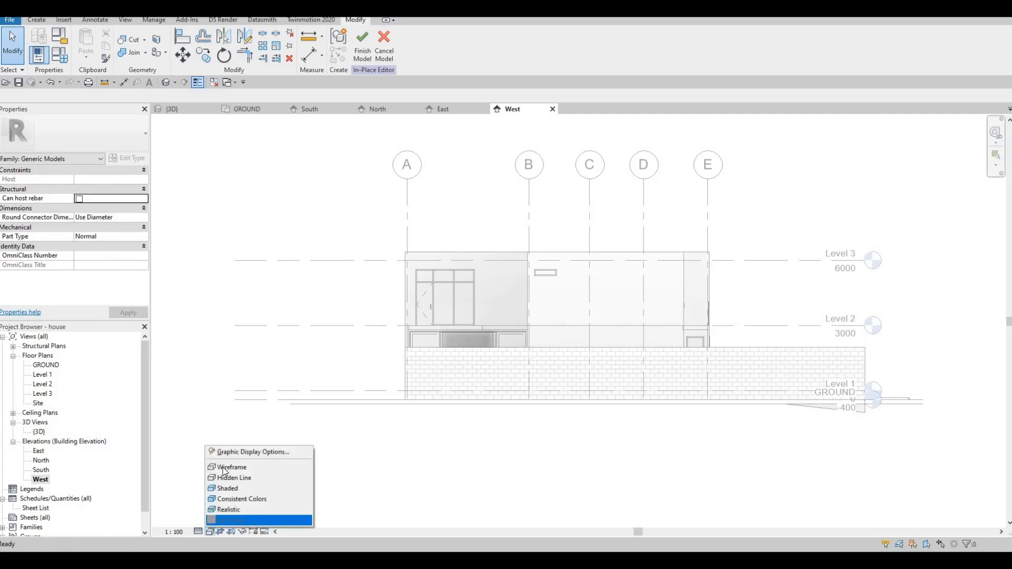
left_click(232, 467)
Move the garden steps extrusion down in the West elevation until its bottom edge meets the ground line below the kitchen doors.
scroll(453, 374, "up", 3)
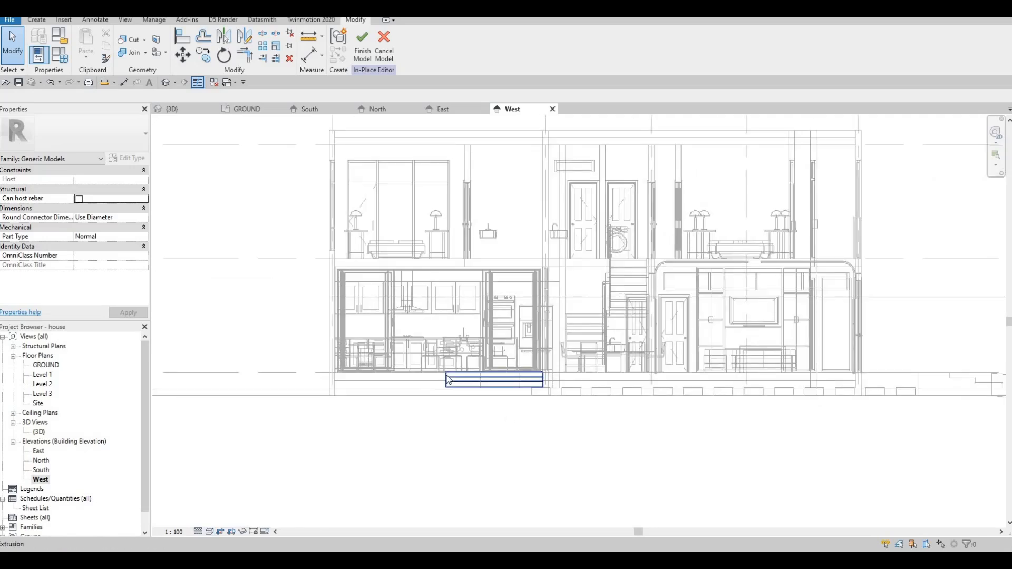
left_click(480, 395)
scroll(456, 381, "up", 4)
scroll(384, 380, "up", 3)
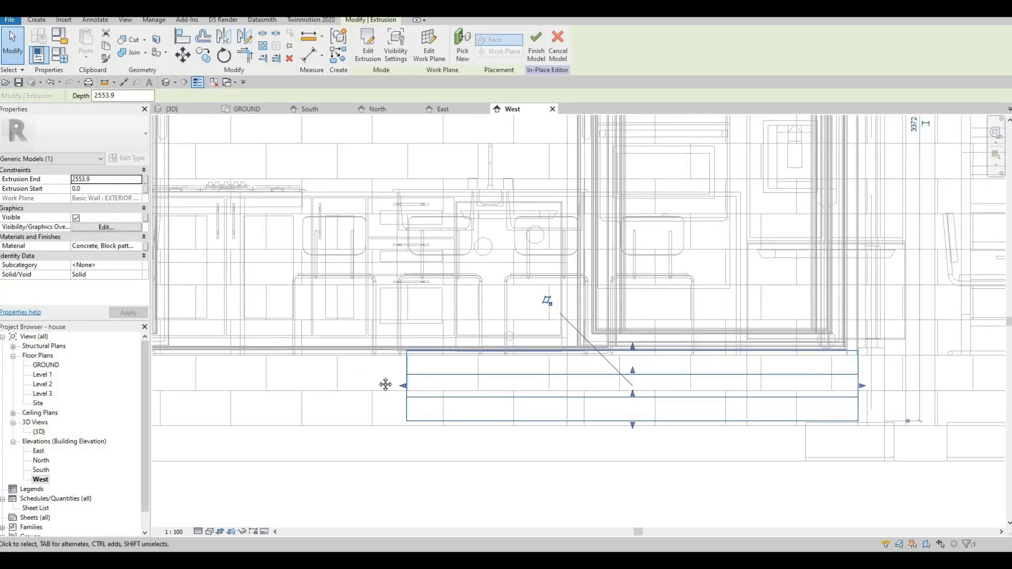
key("m")
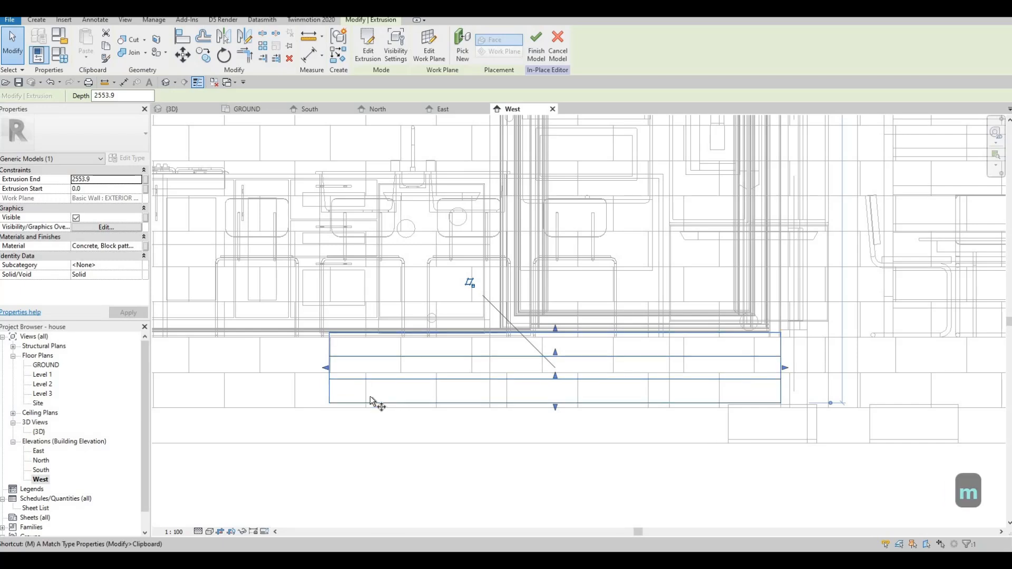
key("v")
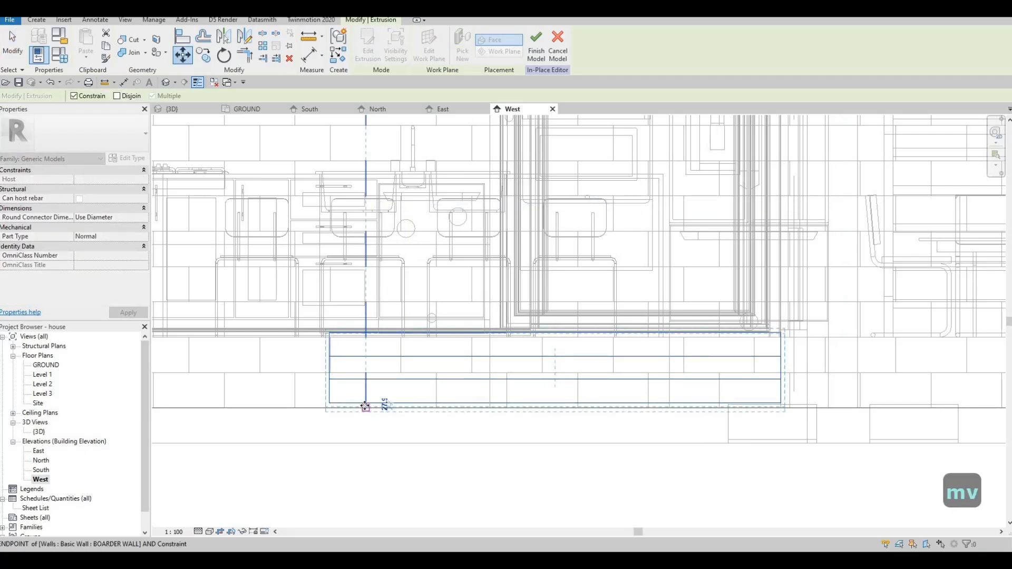
left_click(390, 425)
scroll(351, 317, "down", 2)
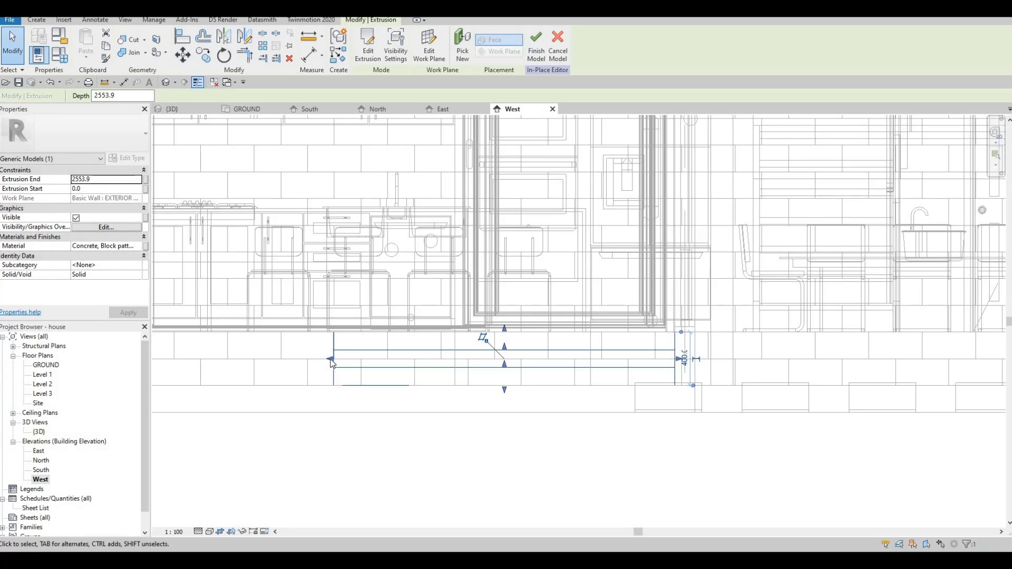
Stretch the steps extrusion along the kitchen wall to the house corner, 5474 mm in extrusion depth, and finish the in-place model.
left_click_drag(330, 361, 200, 357)
middle_click_drag(539, 372, 490, 353)
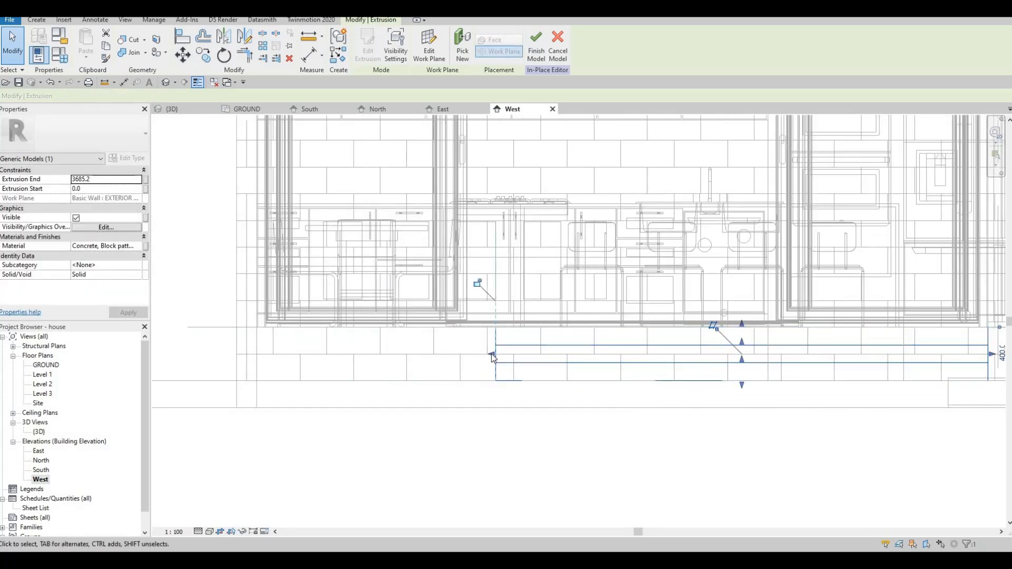
left_click_drag(488, 353, 256, 359)
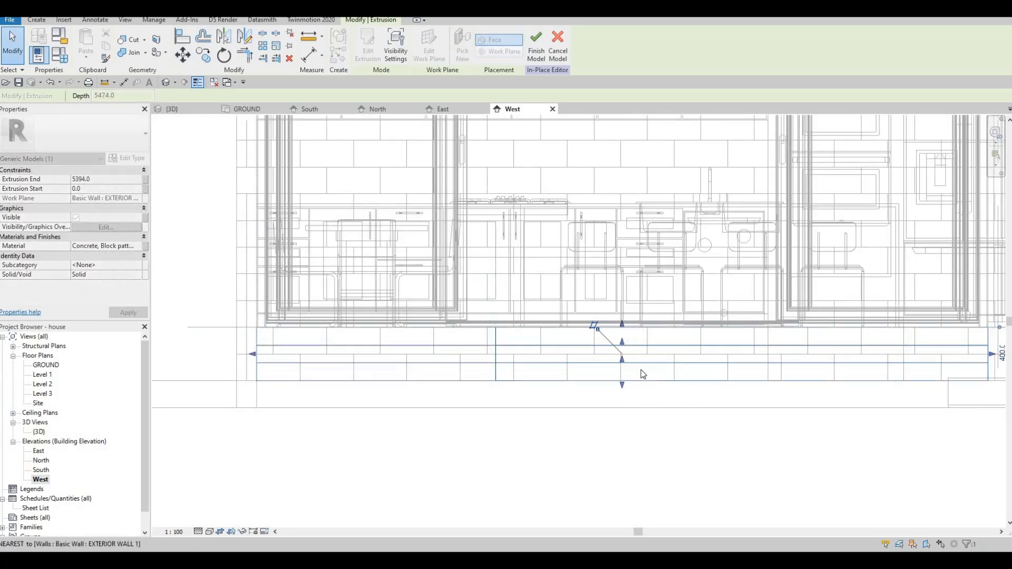
scroll(672, 350, "down", 1)
middle_click_drag(906, 350, 678, 349)
scroll(669, 349, "up", 2)
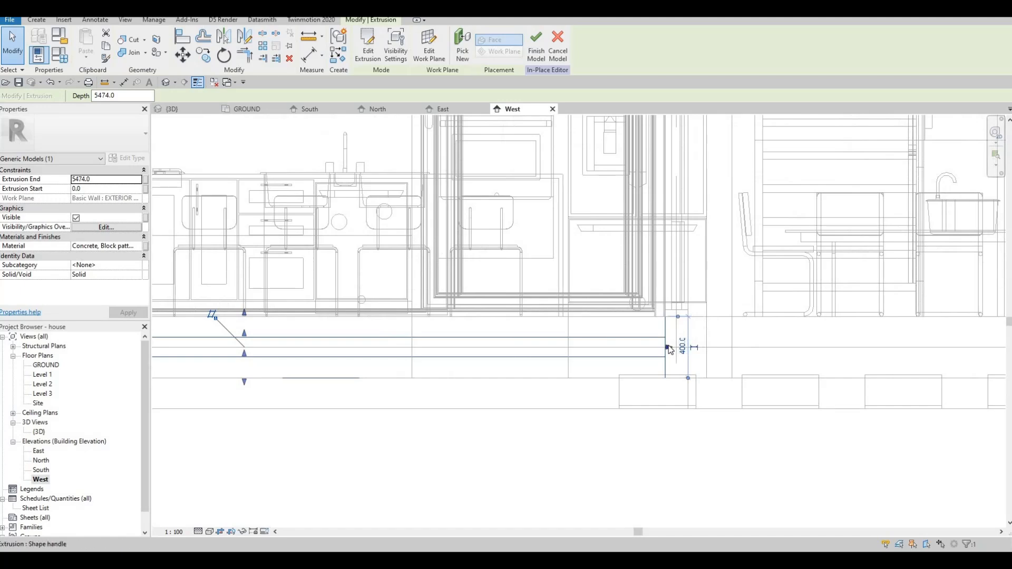
left_click_drag(670, 350, 295, 302)
scroll(329, 363, "down", 1)
middle_click_drag(176, 121, 254, 71)
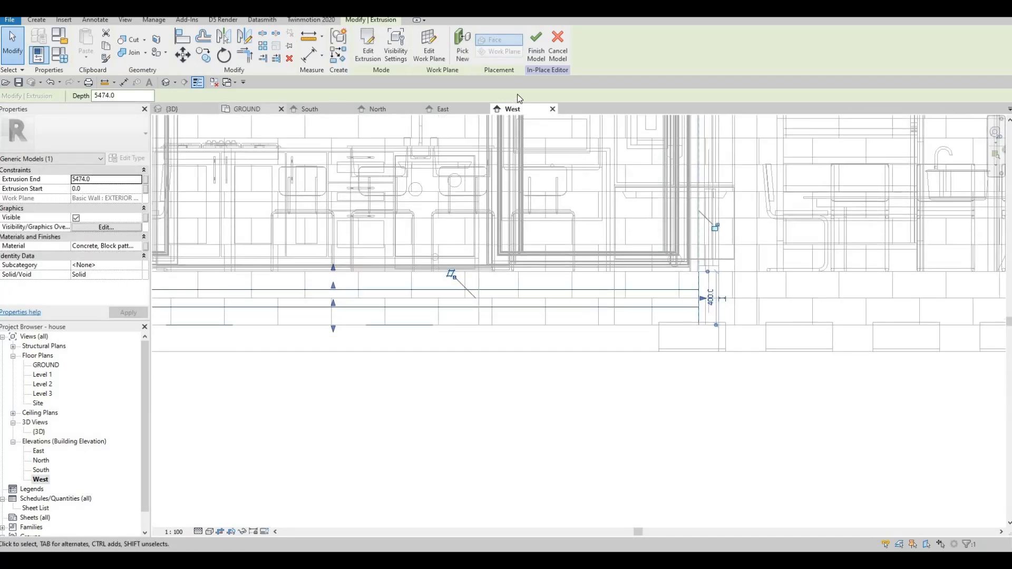
Reduce the tread depth of the garden steps outside the kitchen doors in the 3D view.
left_click(172, 109)
scroll(569, 301, "down", 2)
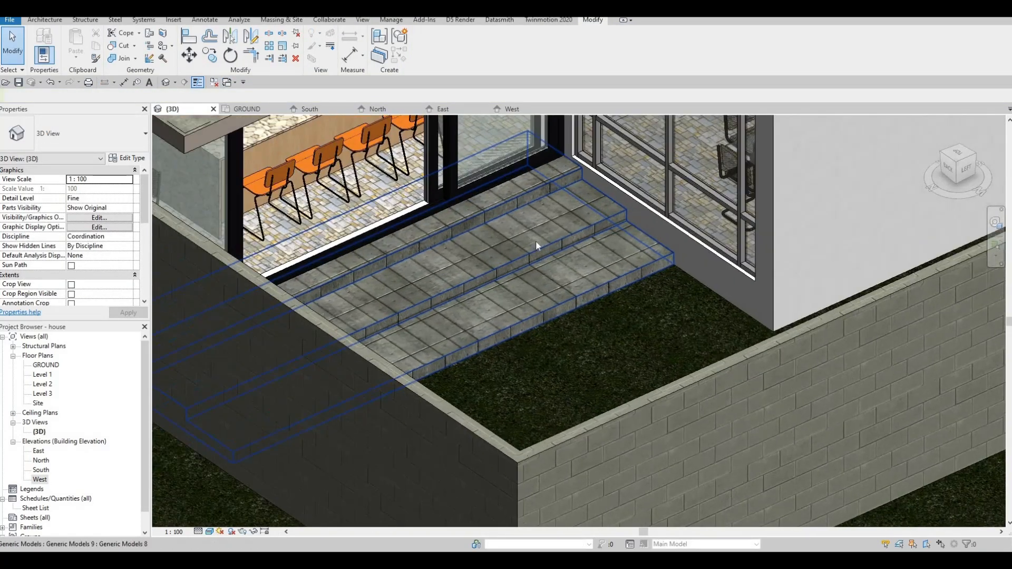
middle_click_drag(536, 241, 532, 241, "shift")
left_click(406, 240)
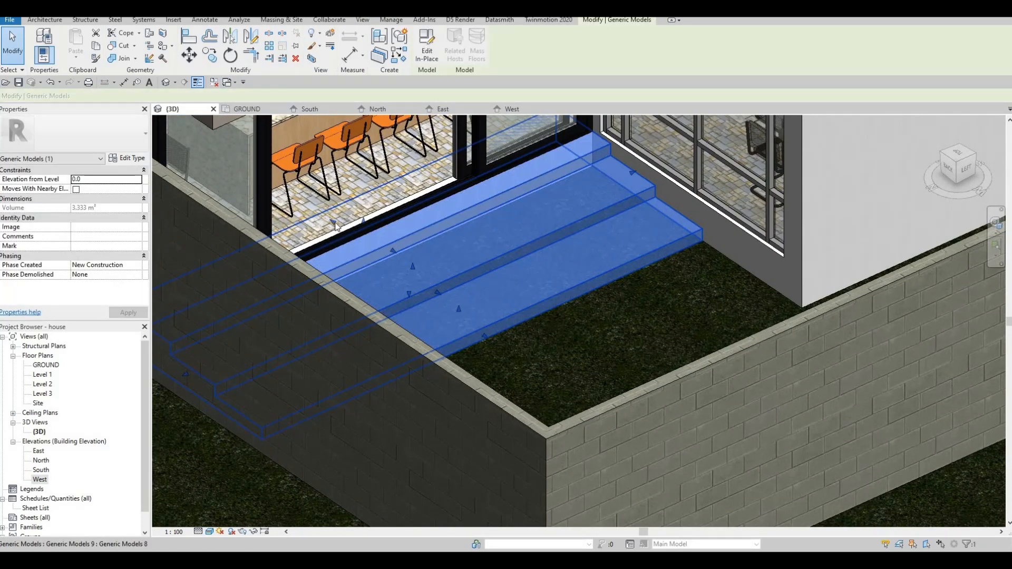
left_click_drag(336, 227, 451, 310)
key("Escape")
key("Escape")
left_click(454, 313)
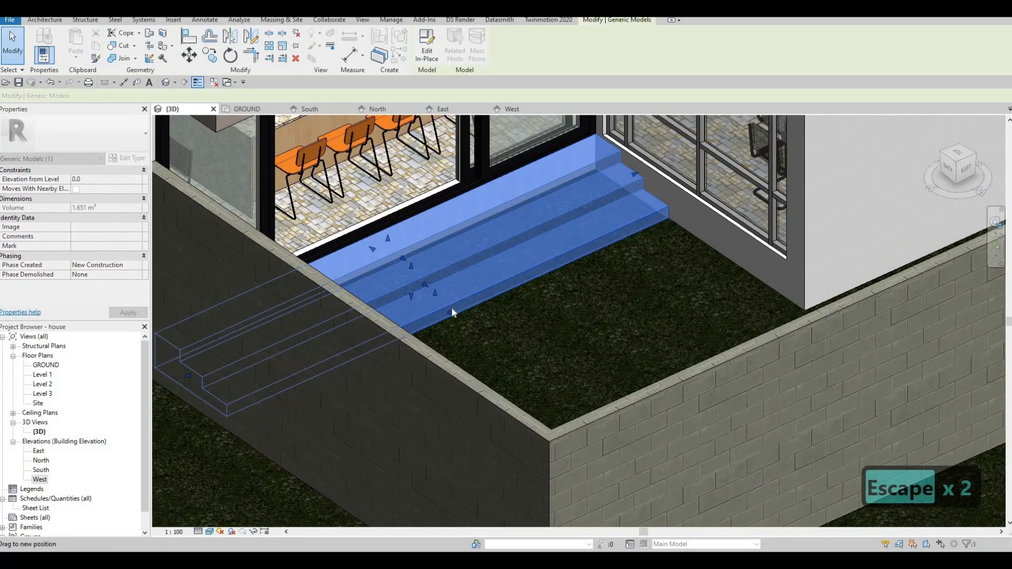
key("Escape")
Locate the entrance steps in front of the main door and open them for in-place editing.
middle_click_drag(549, 317, 429, 318, "shift")
scroll(429, 319, "down", 3)
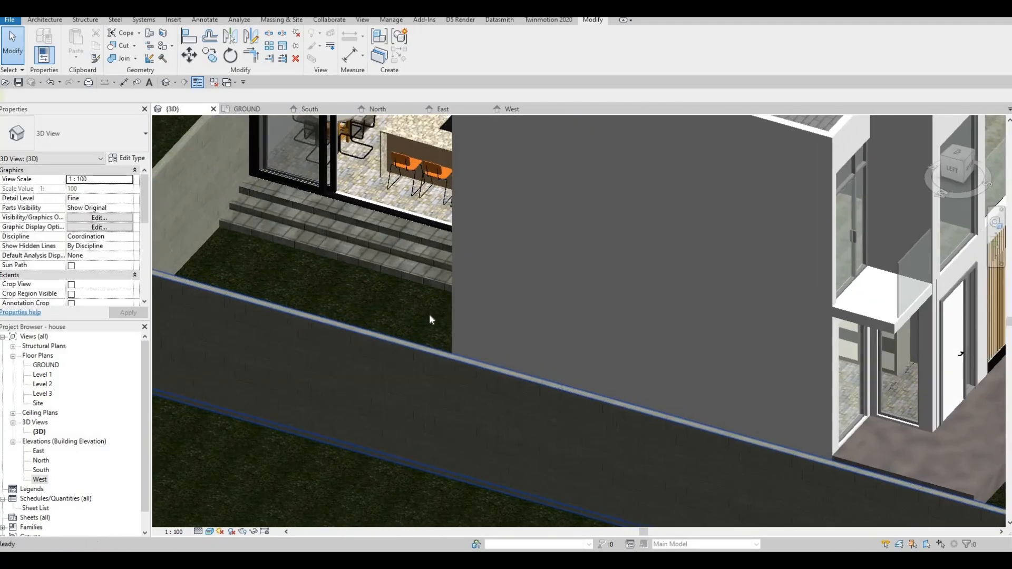
scroll(524, 310, "down", 2)
middle_click_drag(622, 315, 501, 299)
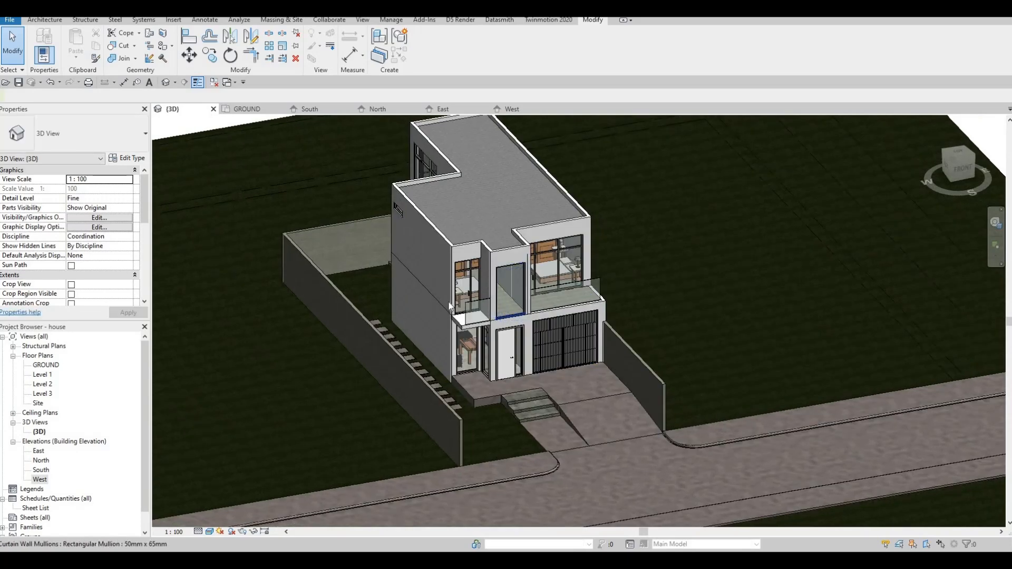
scroll(501, 299, "up", 3)
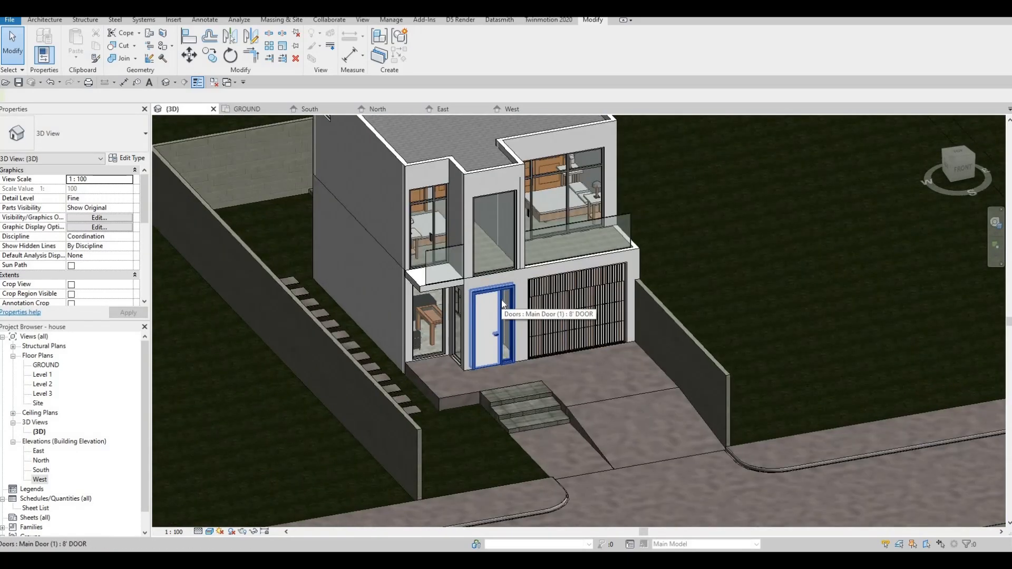
scroll(473, 391, "up", 5)
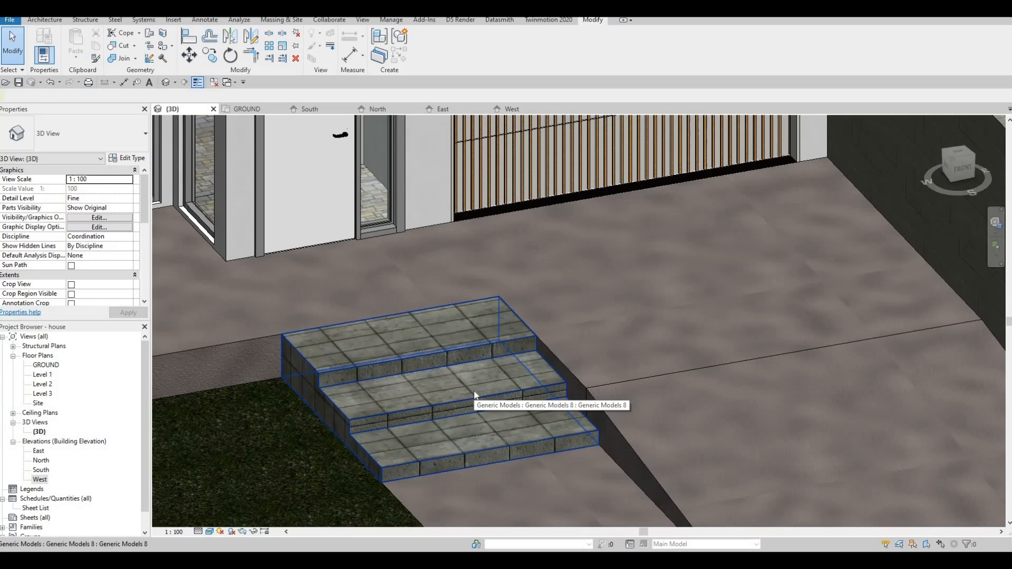
left_click(351, 319)
left_click(426, 55)
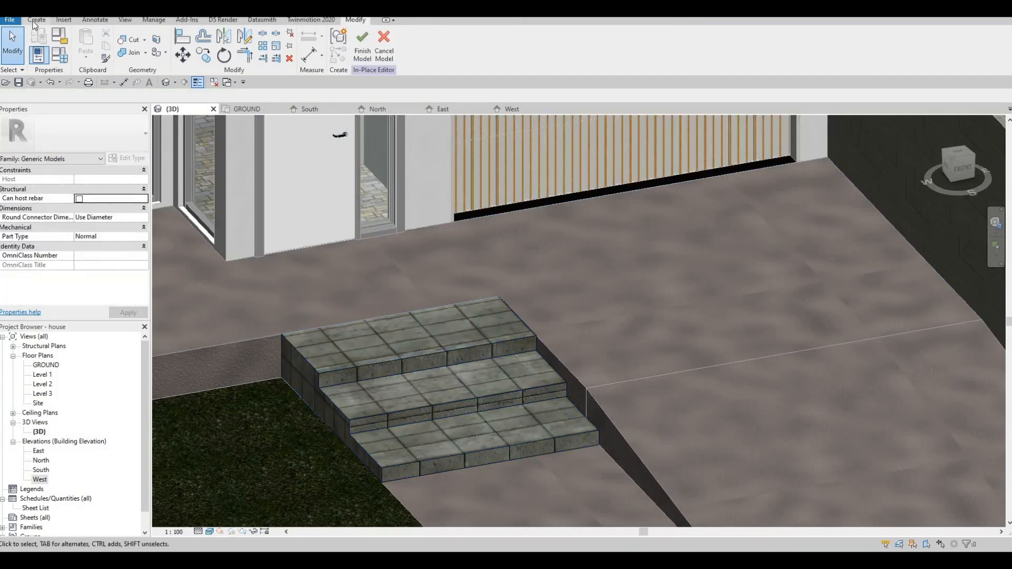
Start a Void Sweep and define its path along the front and grass-side upper edges of the top entrance step.
left_click(35, 21)
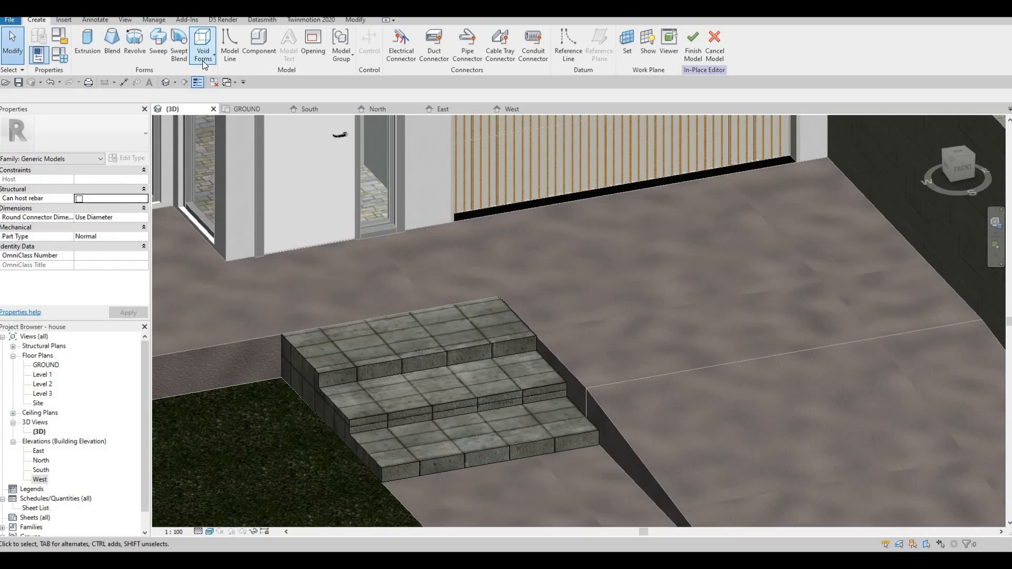
left_click(202, 61)
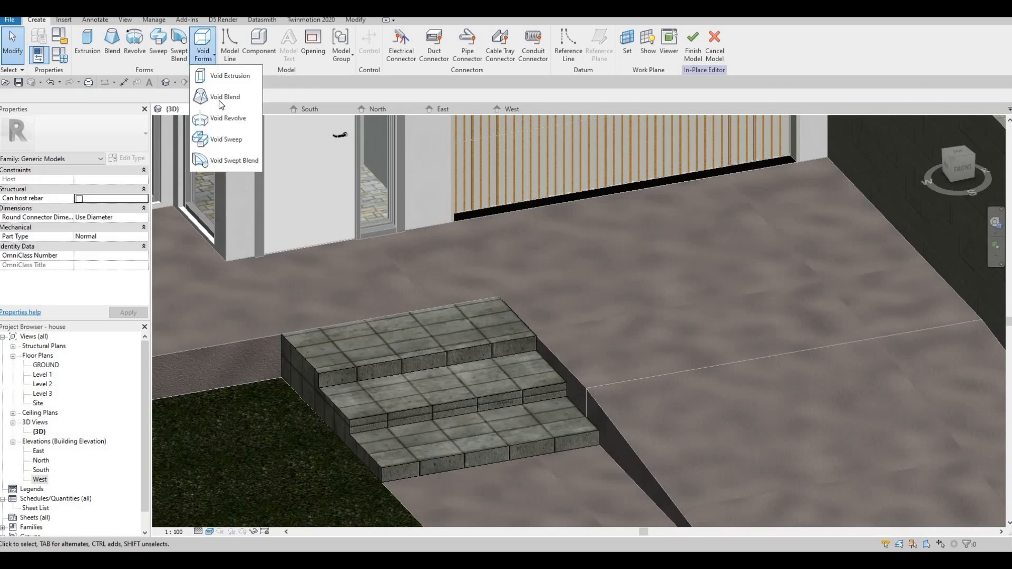
left_click(225, 140)
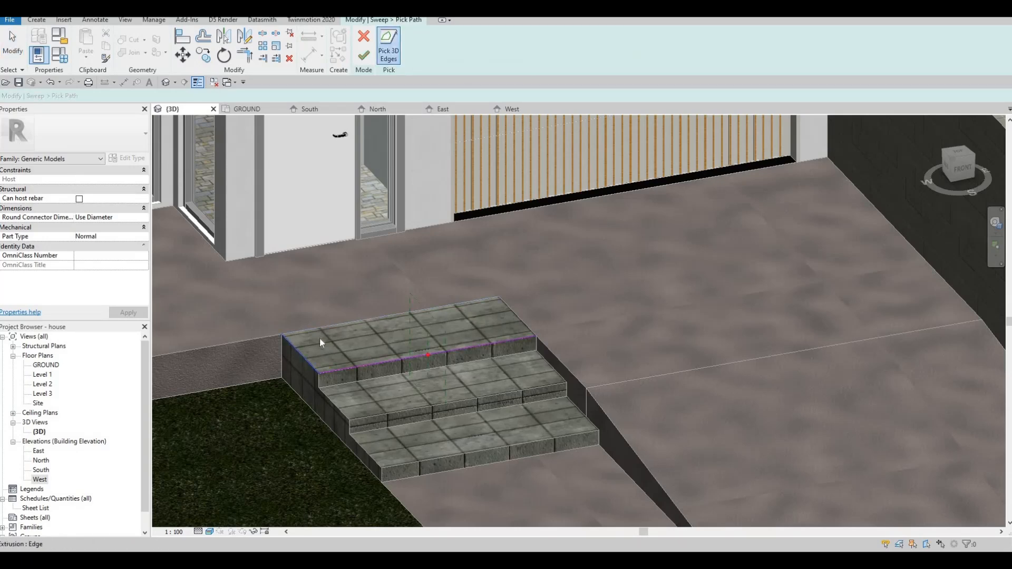
scroll(475, 368, "up", 2)
middle_click_drag(485, 364, 562, 359)
scroll(563, 359, "up", 2)
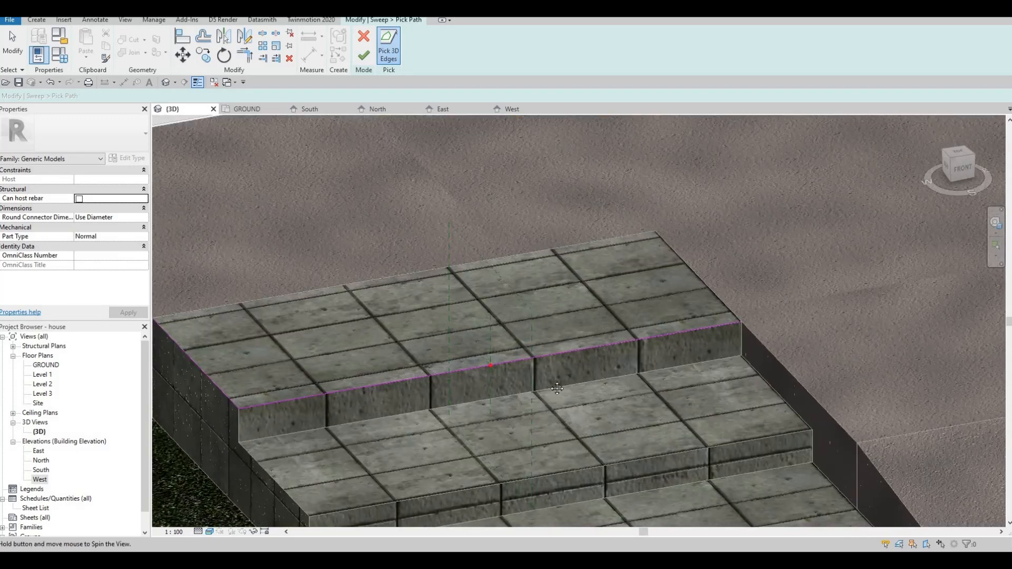
middle_click_drag(432, 364, 406, 374, "shift")
scroll(587, 253, "down", 3)
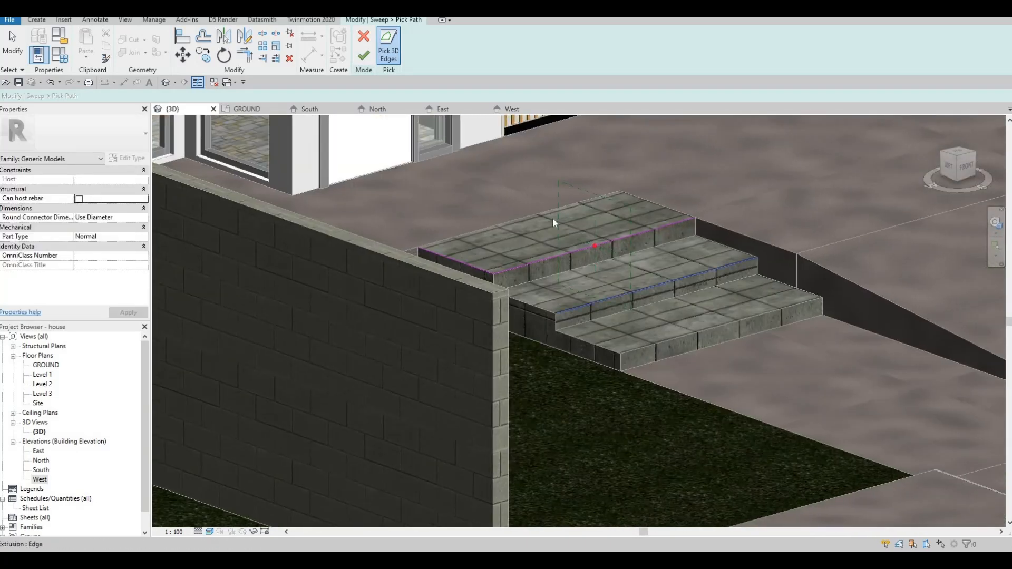
scroll(551, 220, "up", 4)
middle_click_drag(398, 138, 395, 145, "shift")
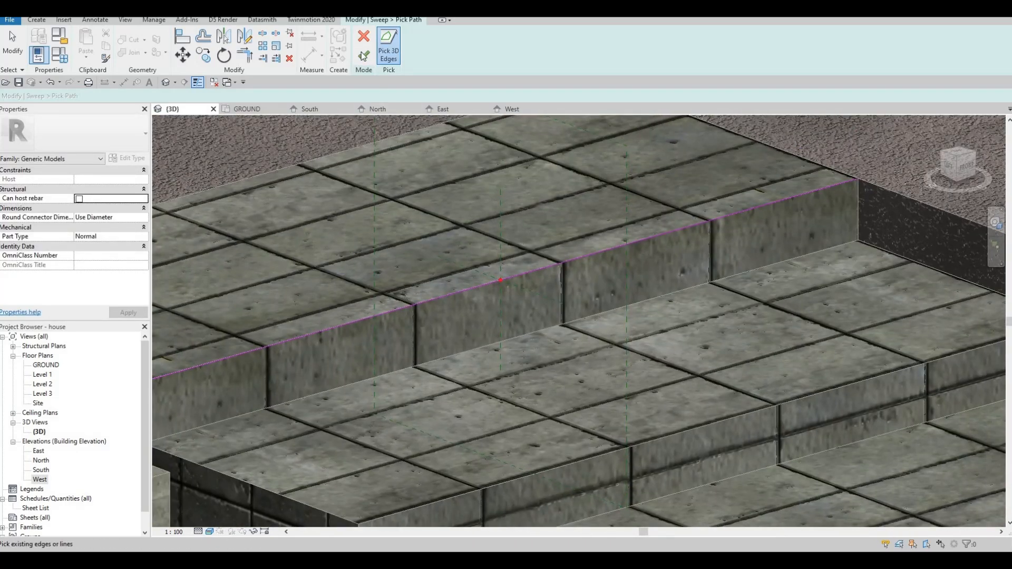
left_click(363, 55)
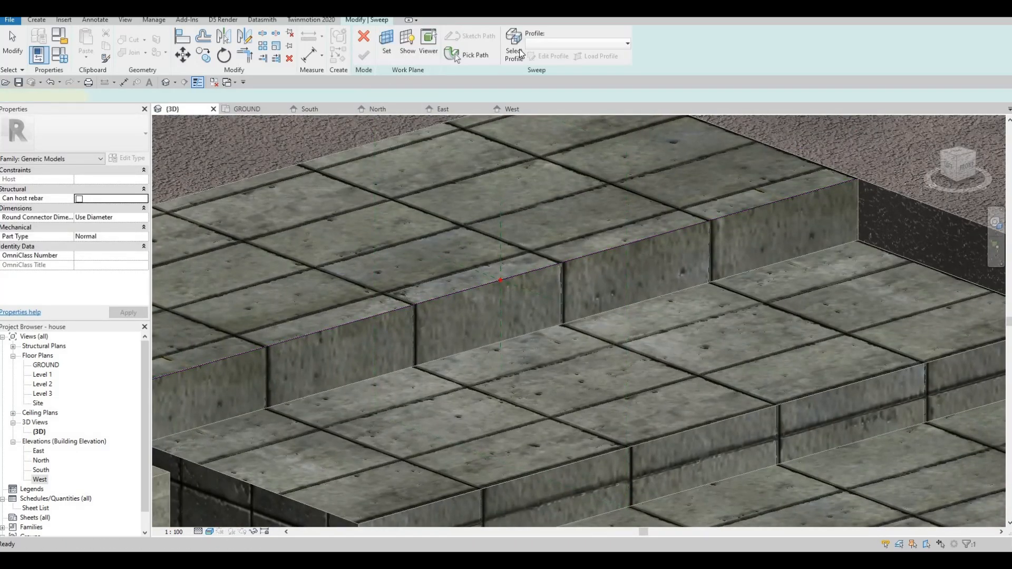
Open the sweep's profile for sketching and draw a vertical guide line down the riser from the path point on the upper edge.
left_click(368, 21)
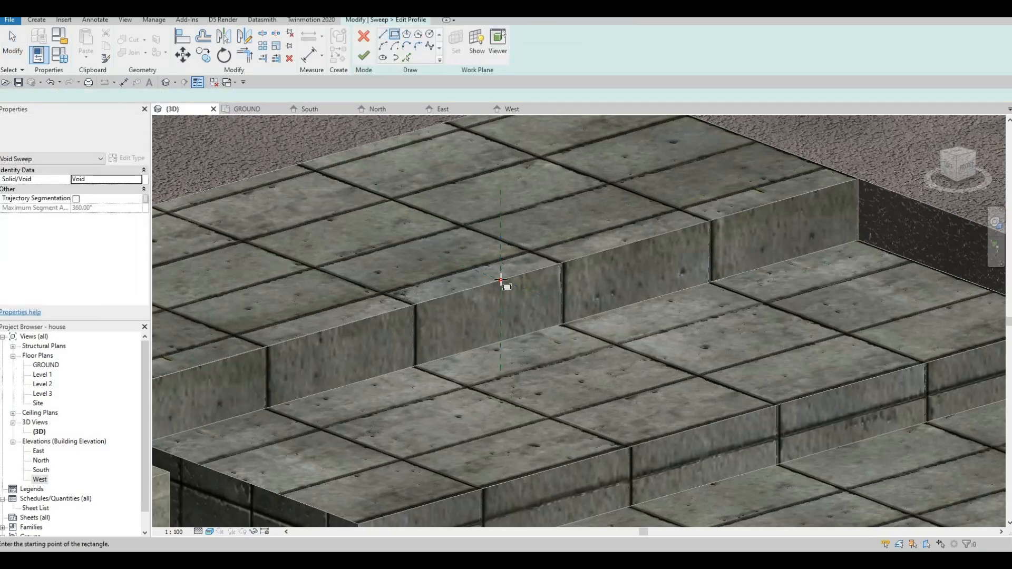
scroll(505, 314, "up", 5)
key("l")
key("i")
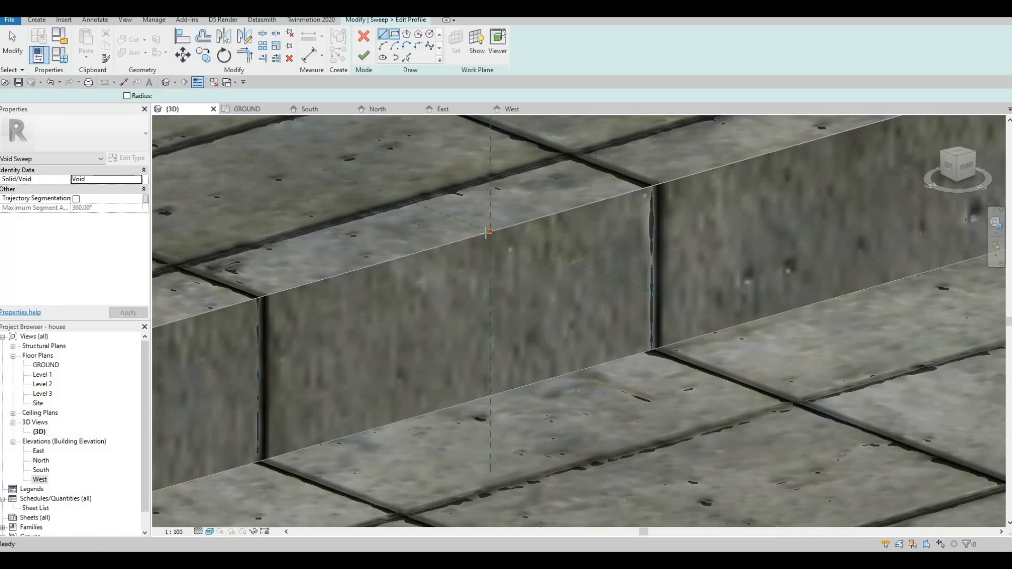
left_click(490, 232)
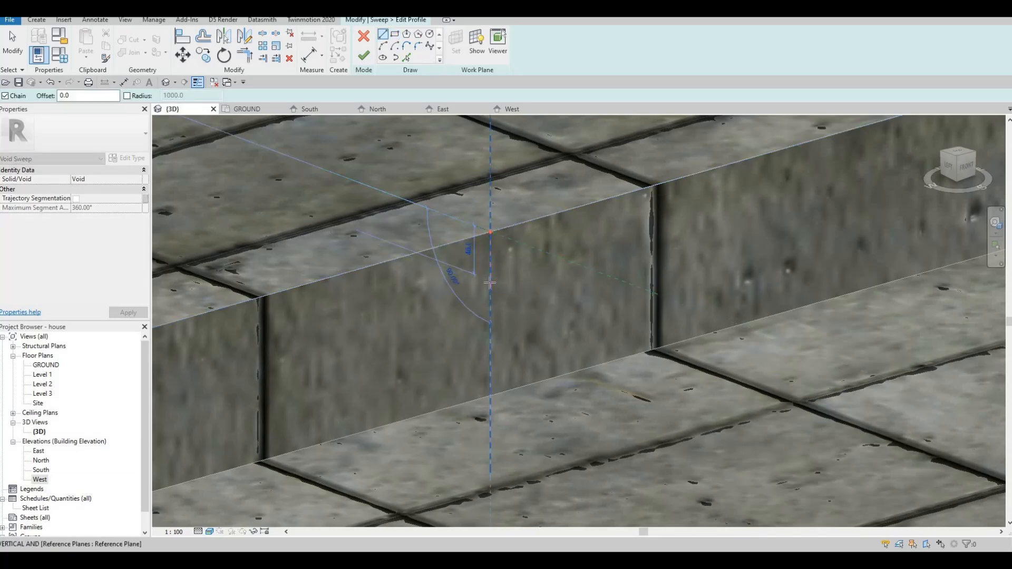
left_click(491, 279)
key("Escape")
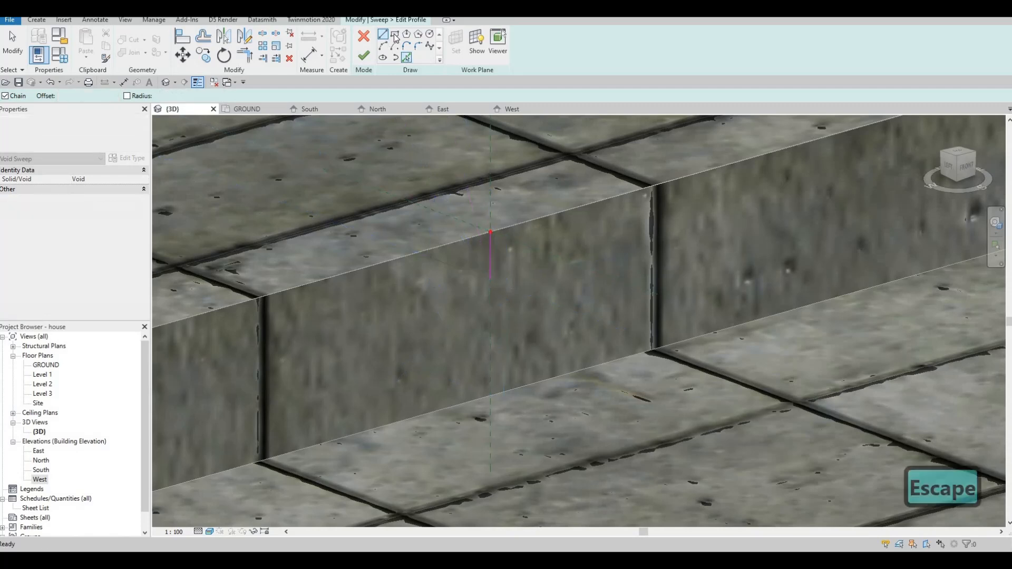
Draw a 20 mm by 20 mm square profile extending into the riser from the lower end of the guide line.
left_click(395, 36)
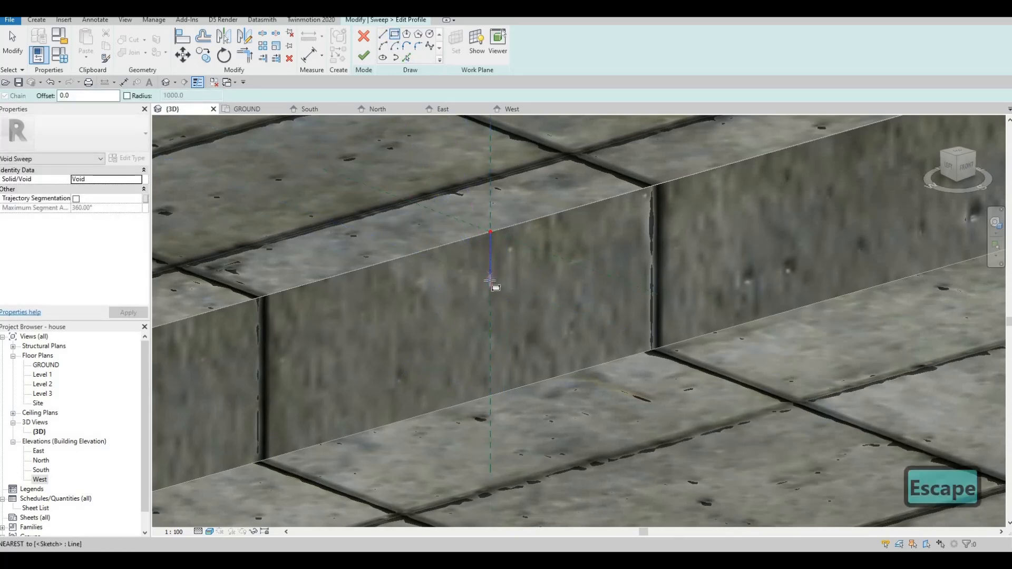
left_click(477, 291)
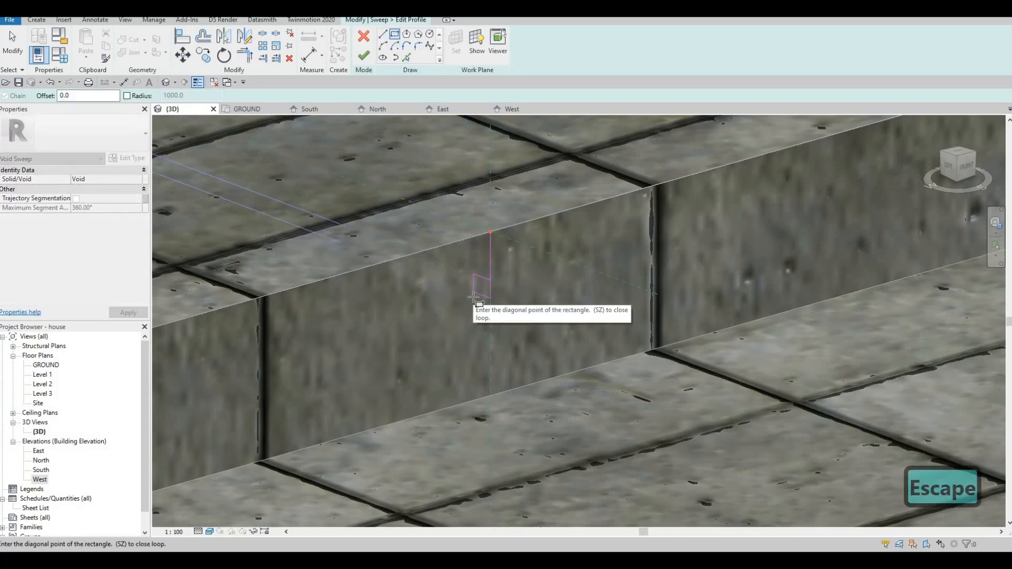
key("Escape")
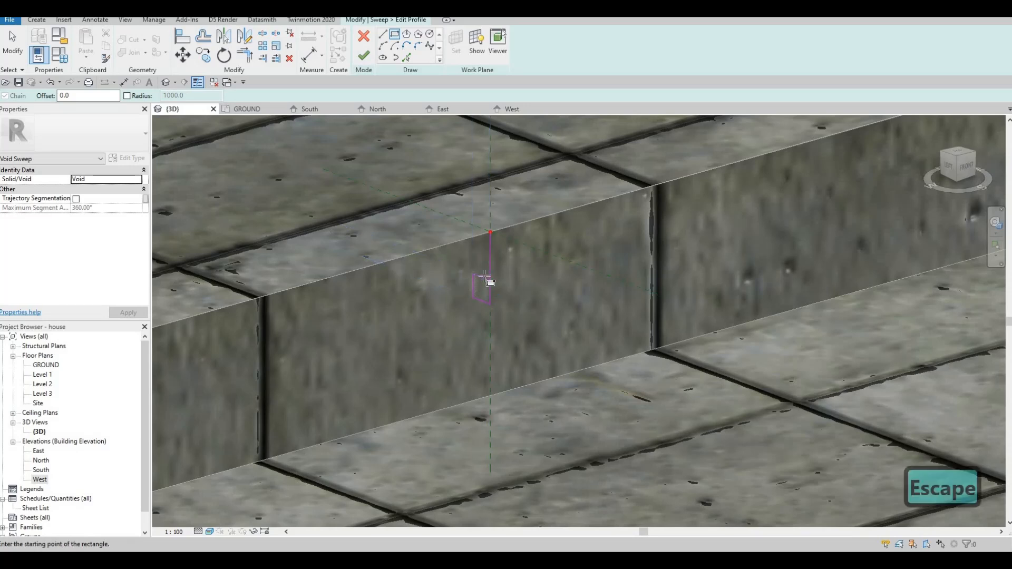
key("Escape")
key("Escape")
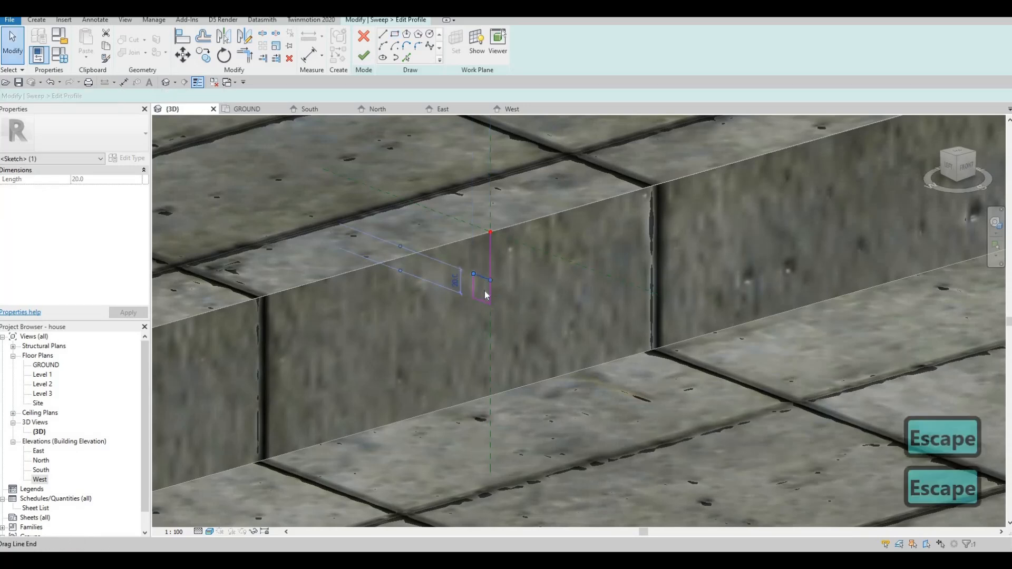
left_click(486, 284)
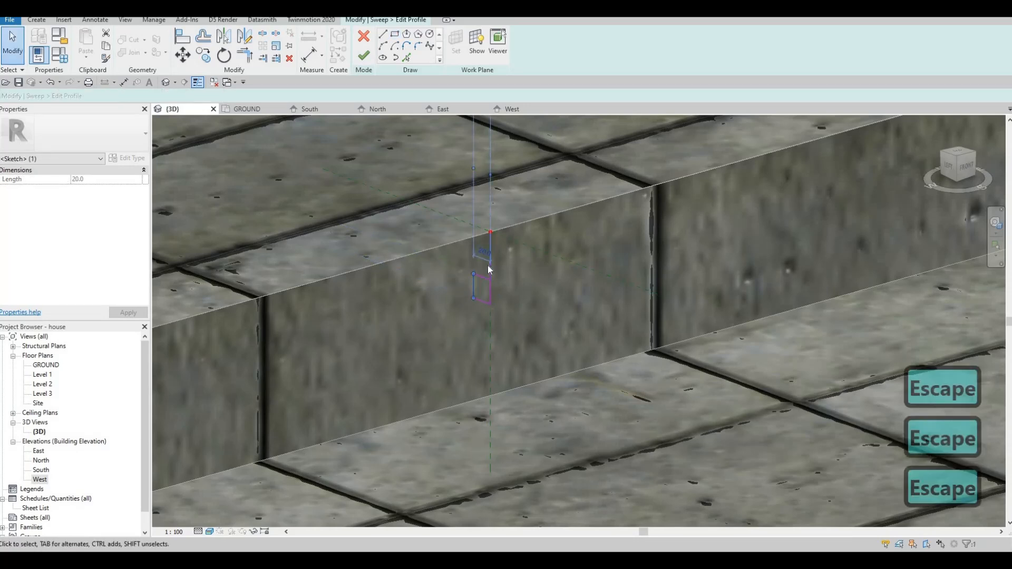
key("Escape")
Delete the vertical guide line and finish the void sweep's profile sketch.
left_click(480, 269)
key("Delete")
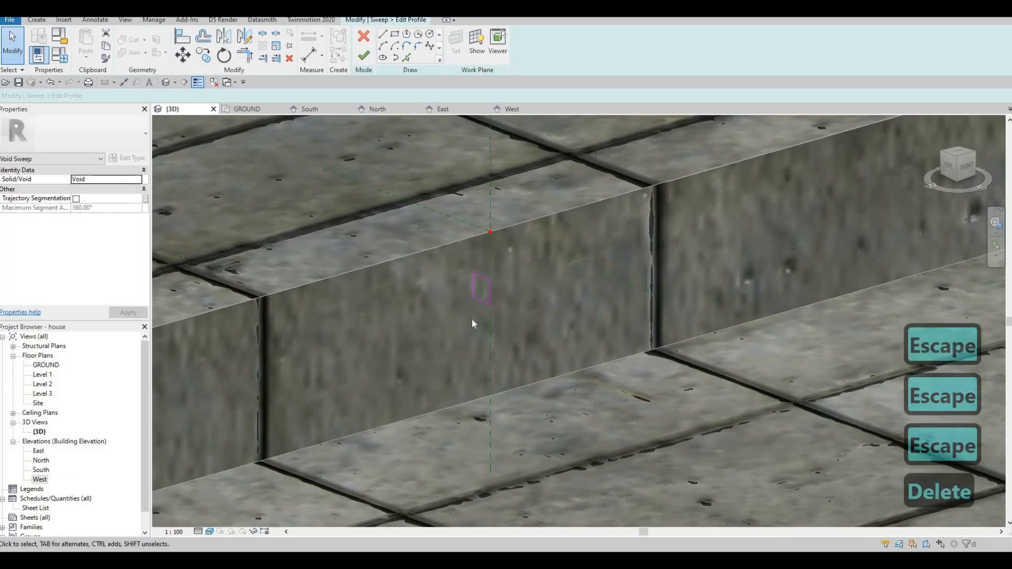
left_click(365, 55)
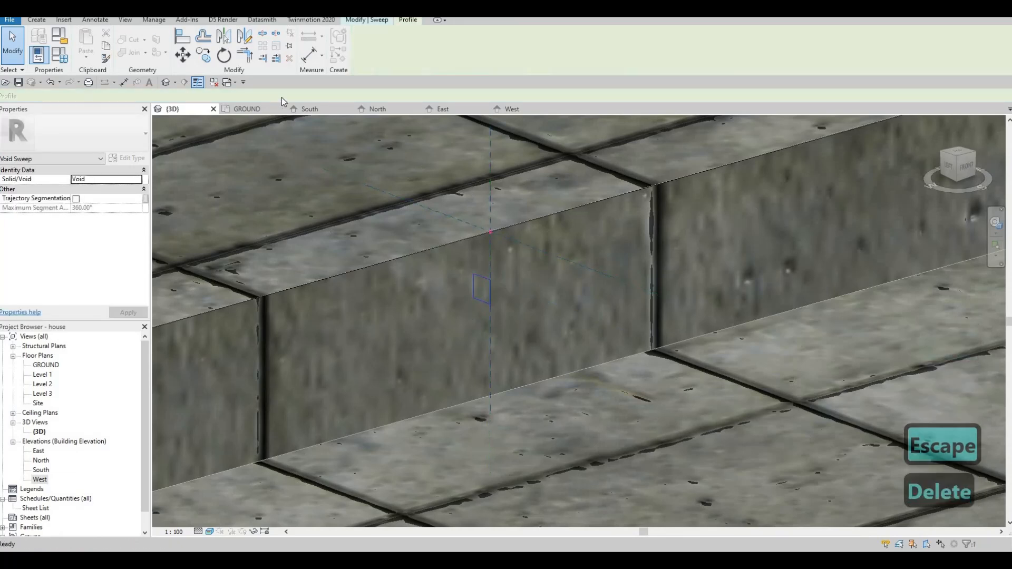
Finish the void sweep and cut it out of the entrance steps' solid to form the groove under the top step's edge.
left_click(364, 22)
left_click(364, 54)
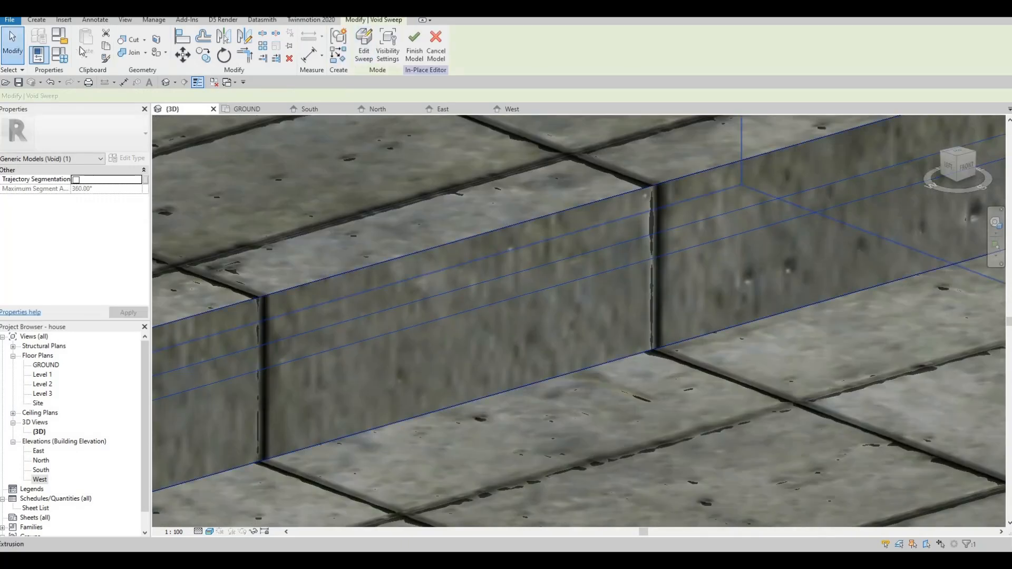
left_click(495, 258)
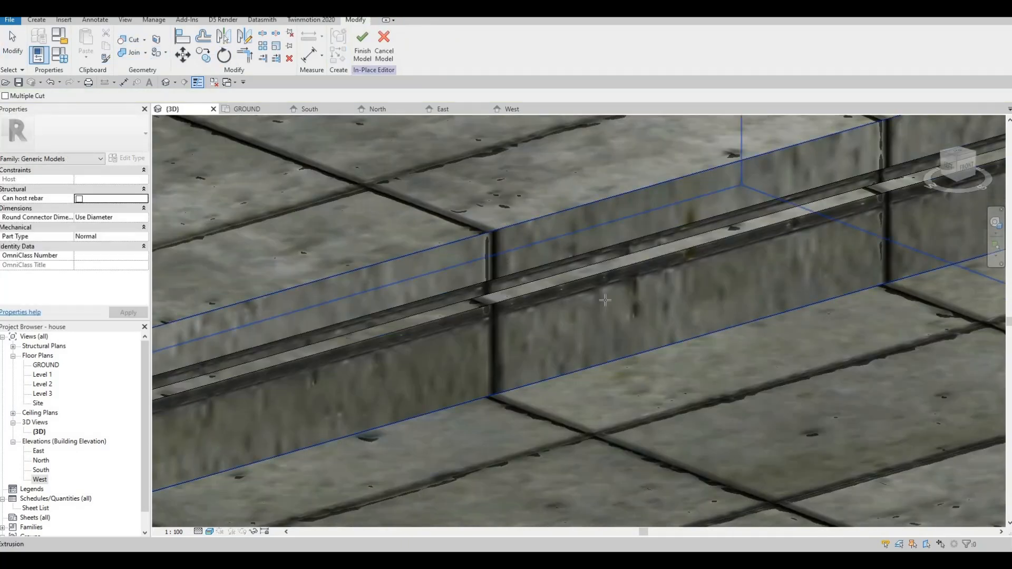
Start a Void Sweep and define its path along the front and grass-side upper edges of the middle entrance step.
scroll(496, 260, "down", 3)
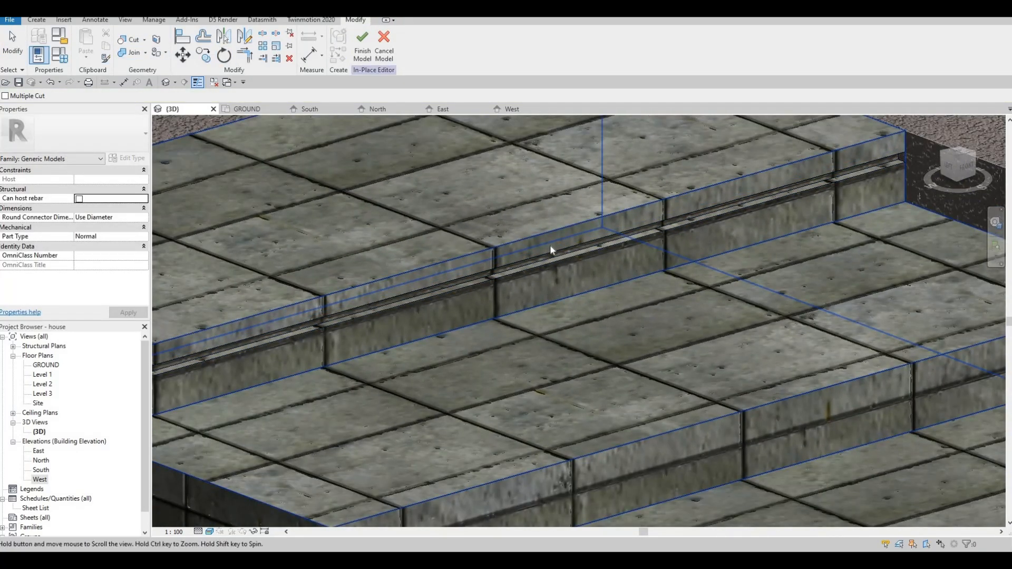
middle_click_drag(550, 245, 825, 282)
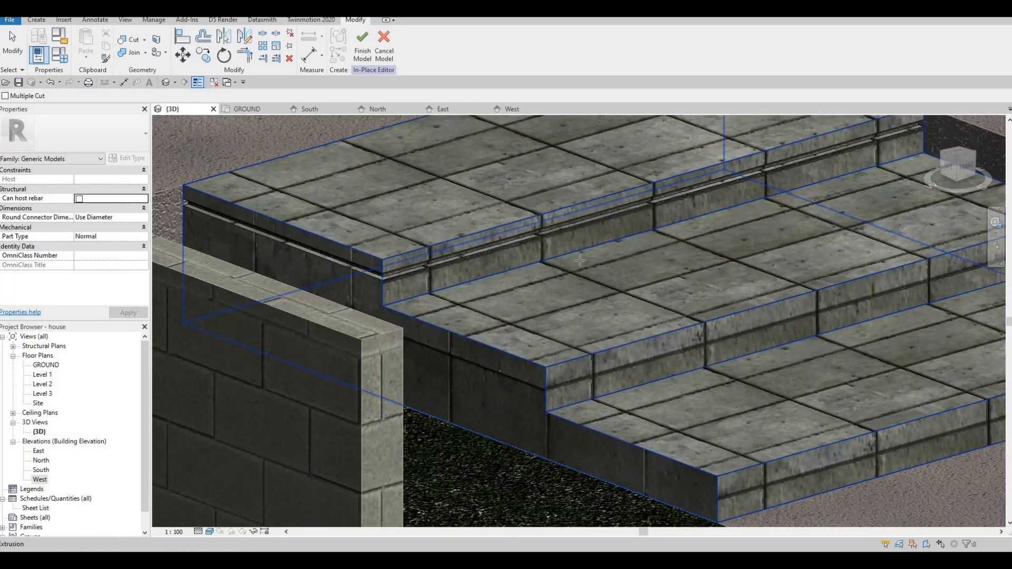
middle_click_drag(593, 267, 488, 240)
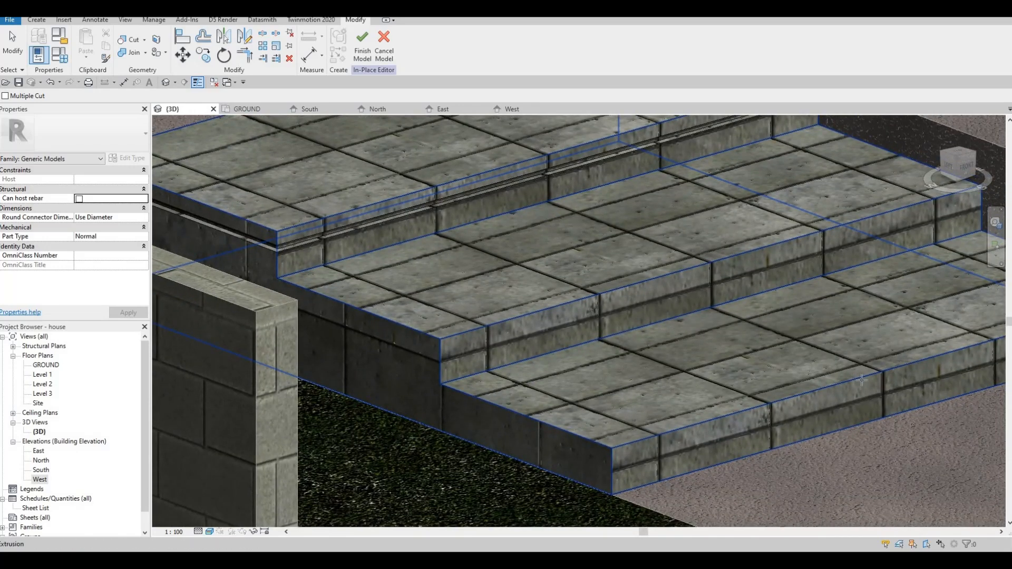
scroll(754, 366, "down", 4)
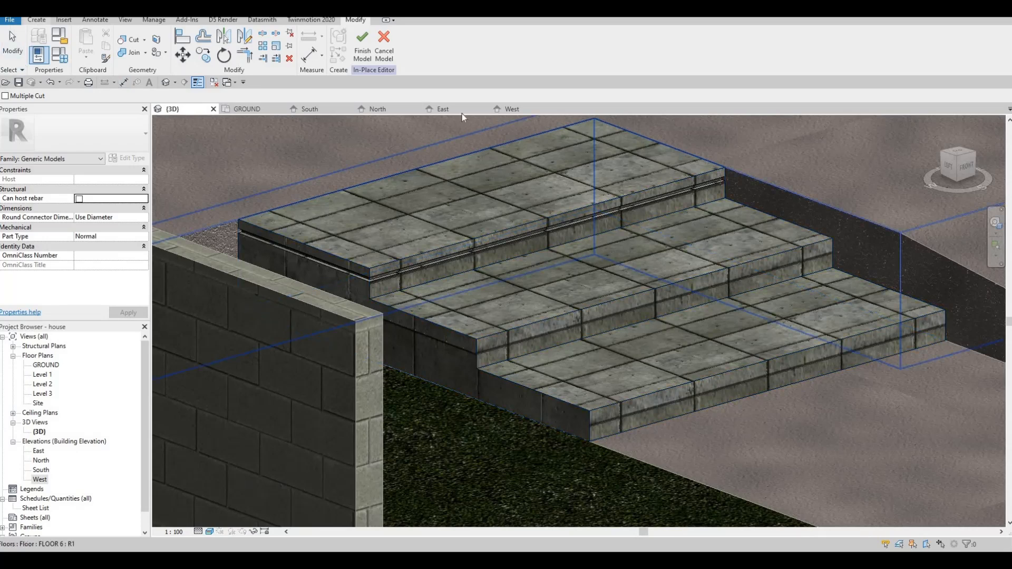
left_click(36, 19)
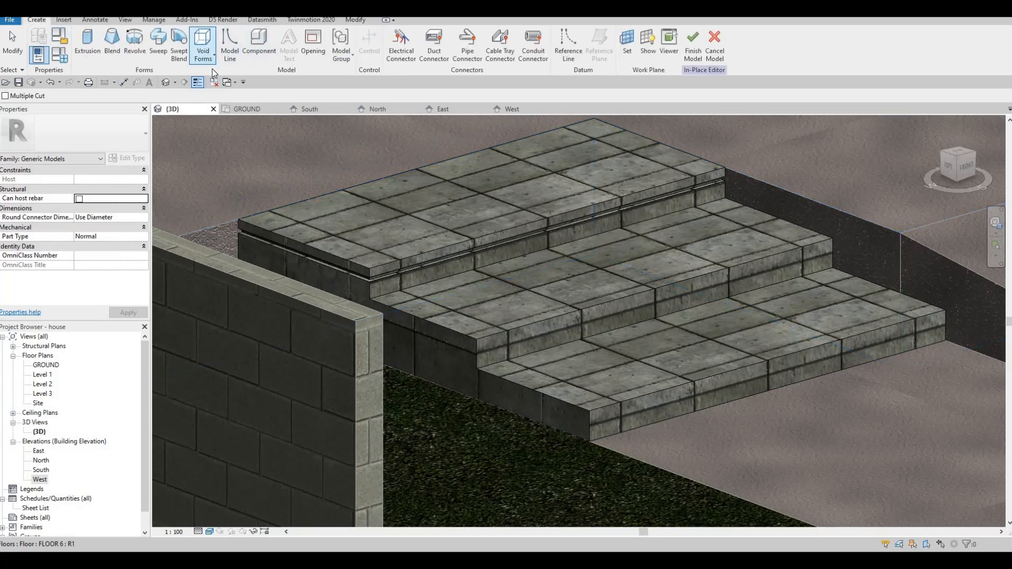
left_click(206, 57)
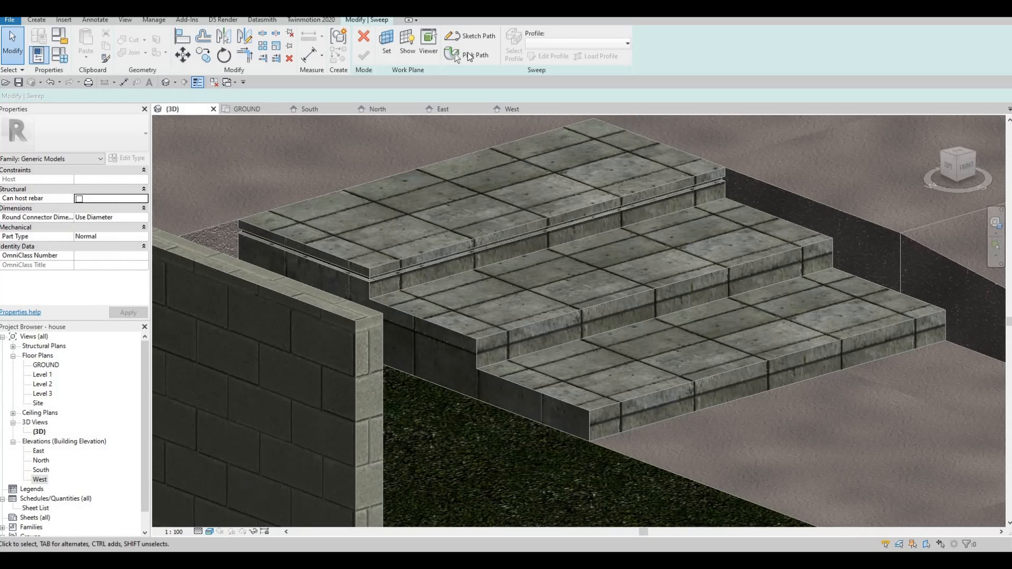
left_click(455, 55)
left_click(615, 301)
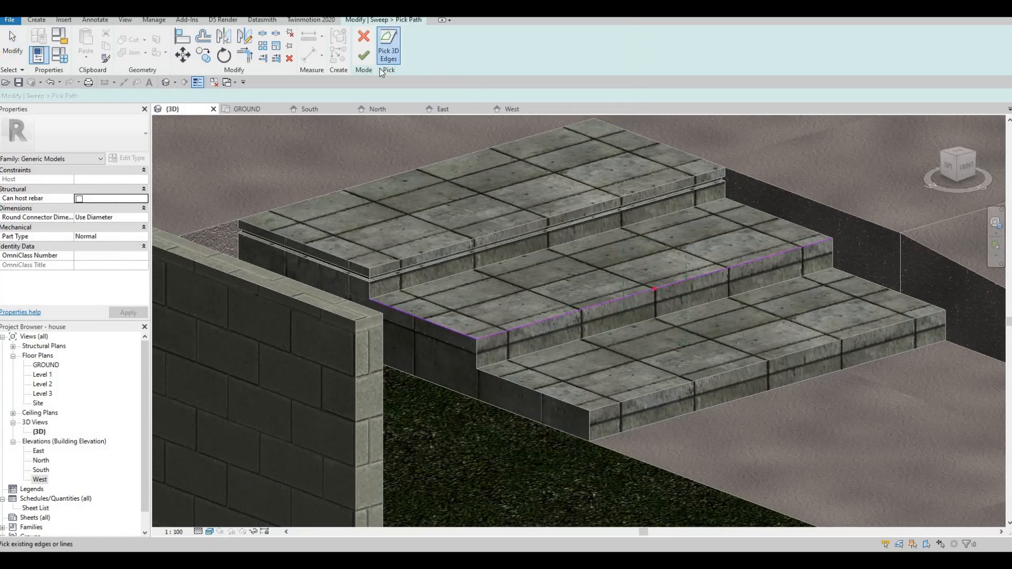
scroll(585, 340, "up", 3)
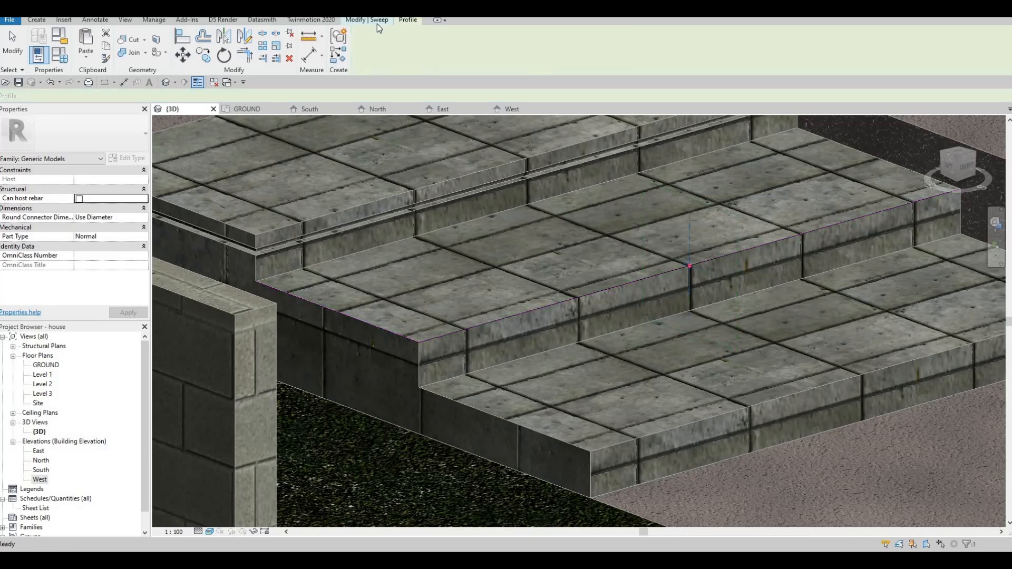
left_click(364, 54)
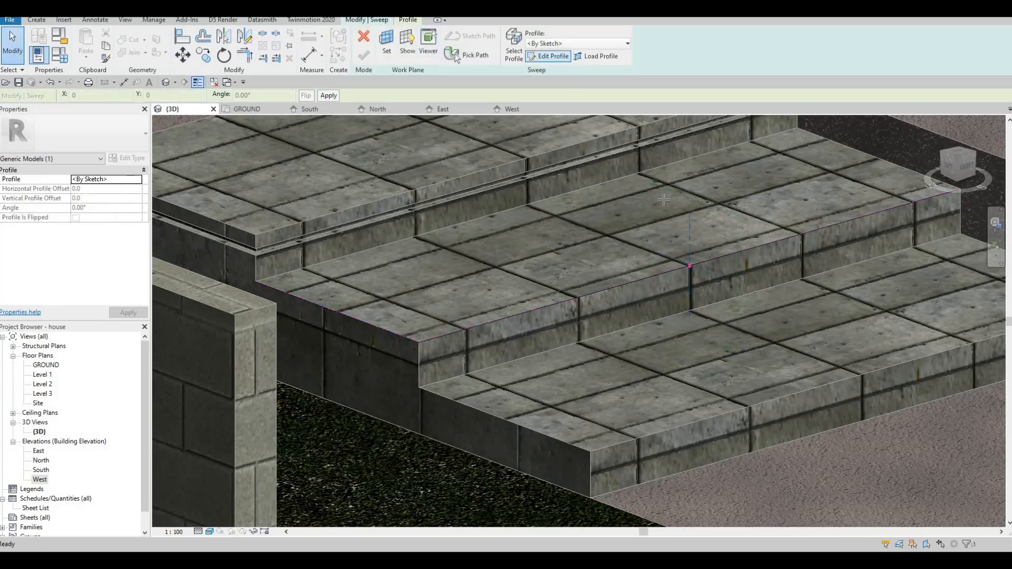
Open the sweep's profile for sketching and draw a 40 mm vertical guide line down the middle step's riser from the path point.
left_click(550, 56)
left_click(383, 34)
middle_click_drag(681, 246, 538, 170)
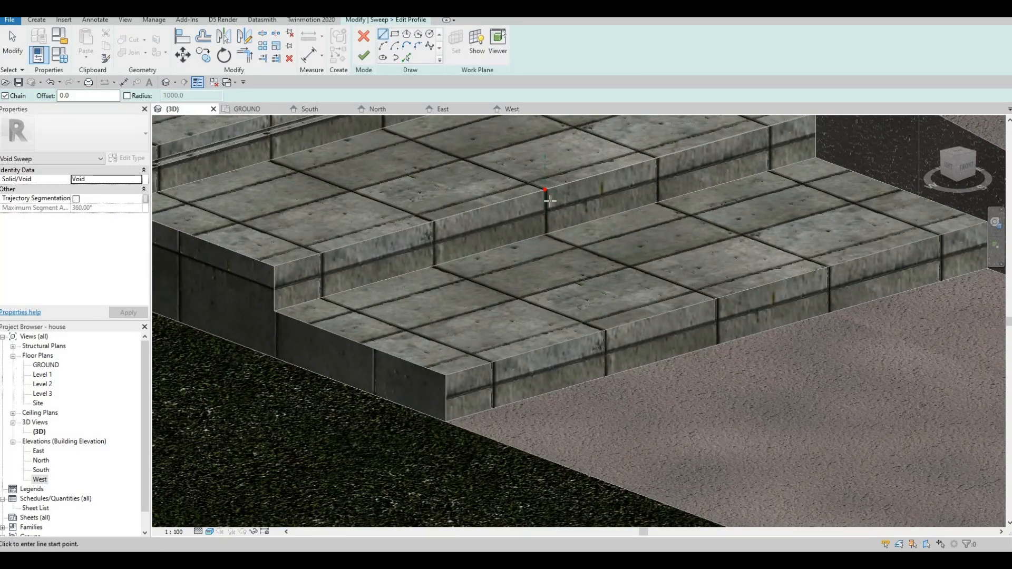
scroll(549, 201, "up", 4)
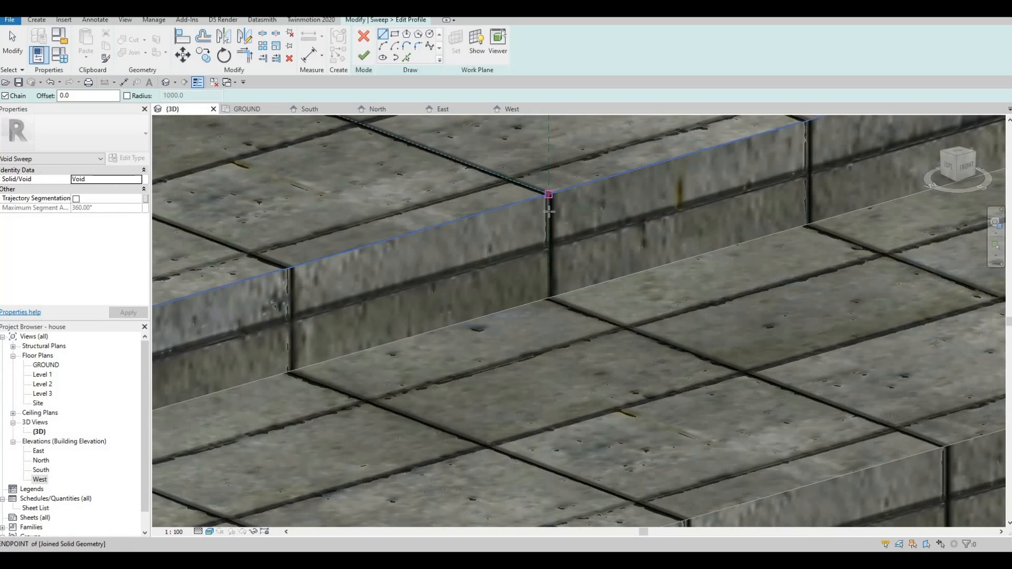
left_click(549, 211)
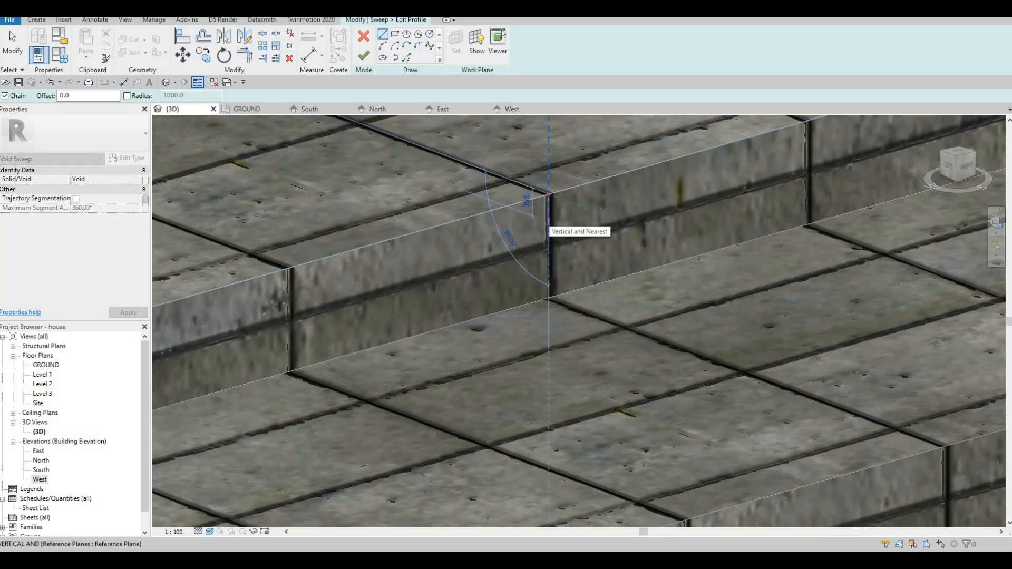
type("40")
key("Return")
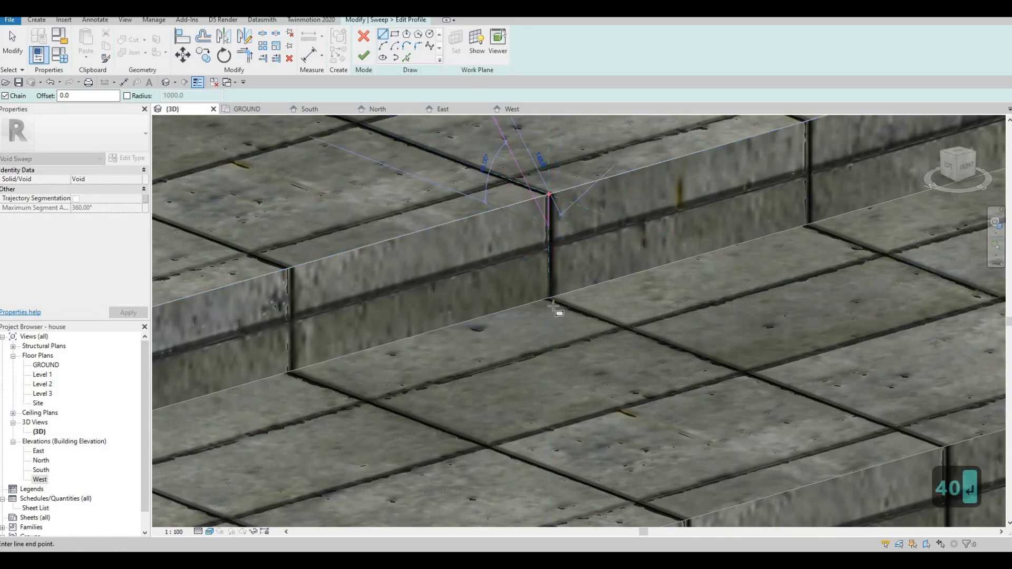
Draw a 20 mm by 20 mm square profile extending into the middle step's riser from the lower end of the guide line.
scroll(550, 301, "up", 2)
left_click(545, 186)
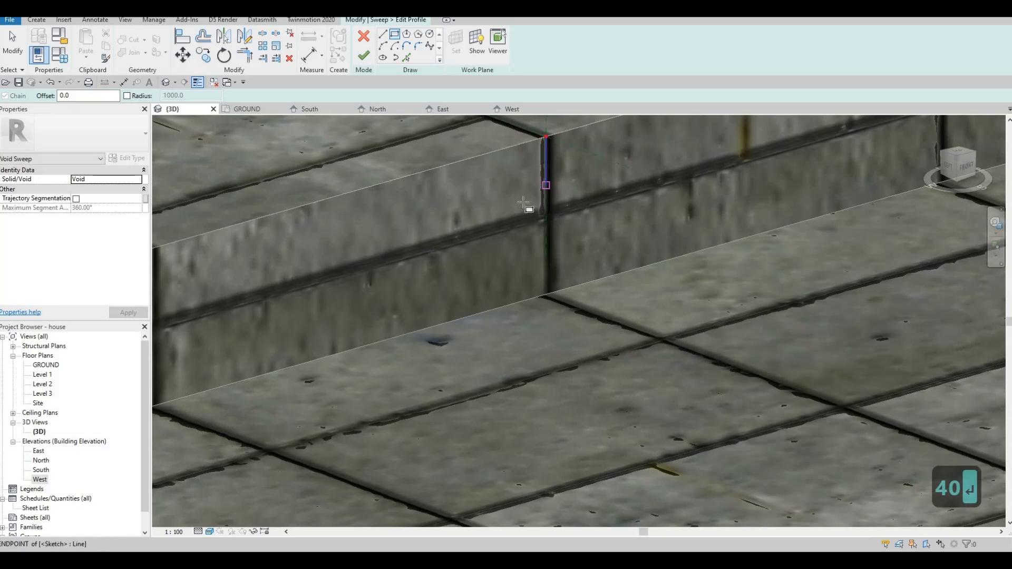
left_click(526, 201)
key("Escape")
key("Escape")
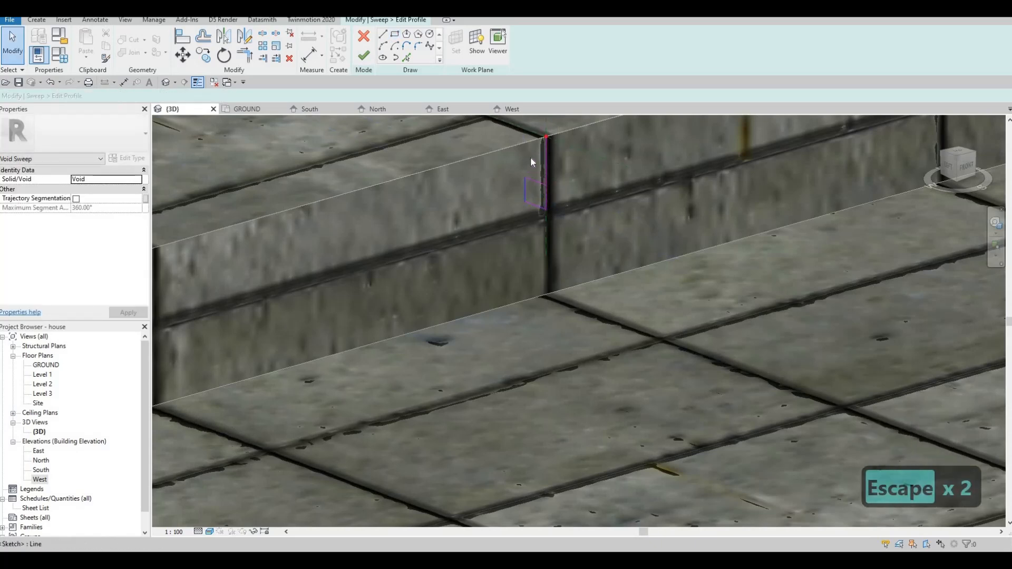
left_click(532, 156)
type("20")
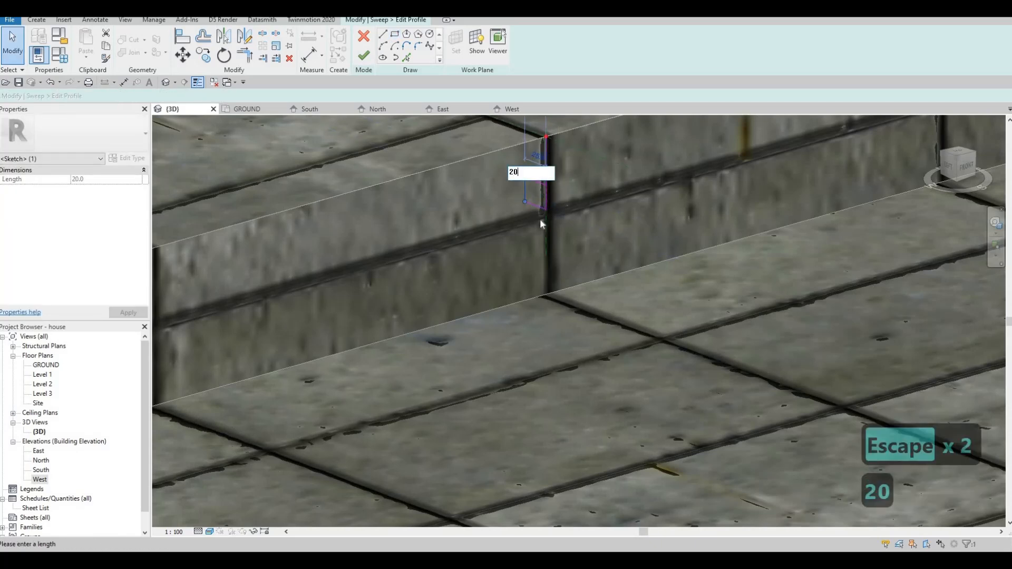
key("Return")
key("Escape")
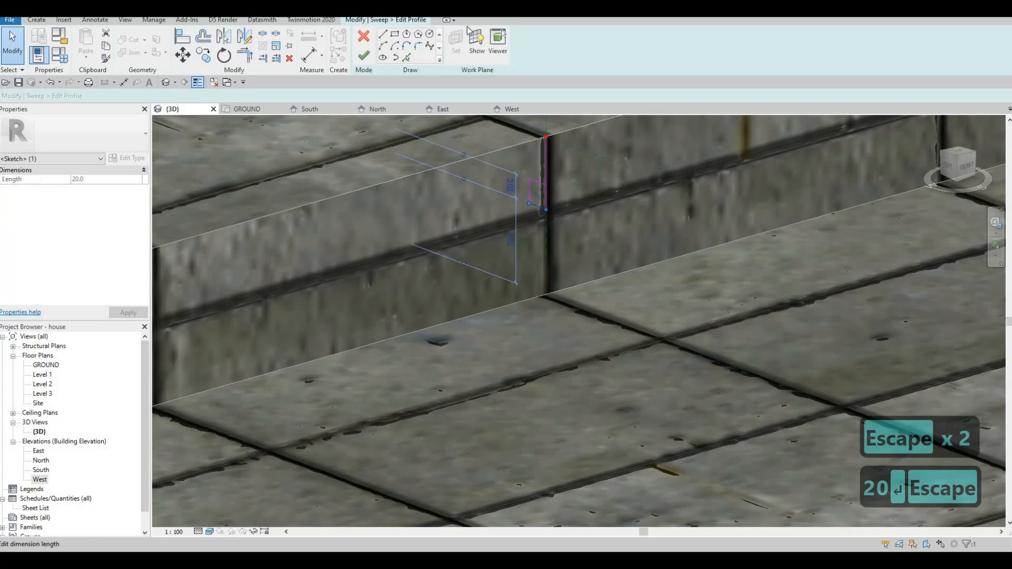
key("Escape")
key("Escape")
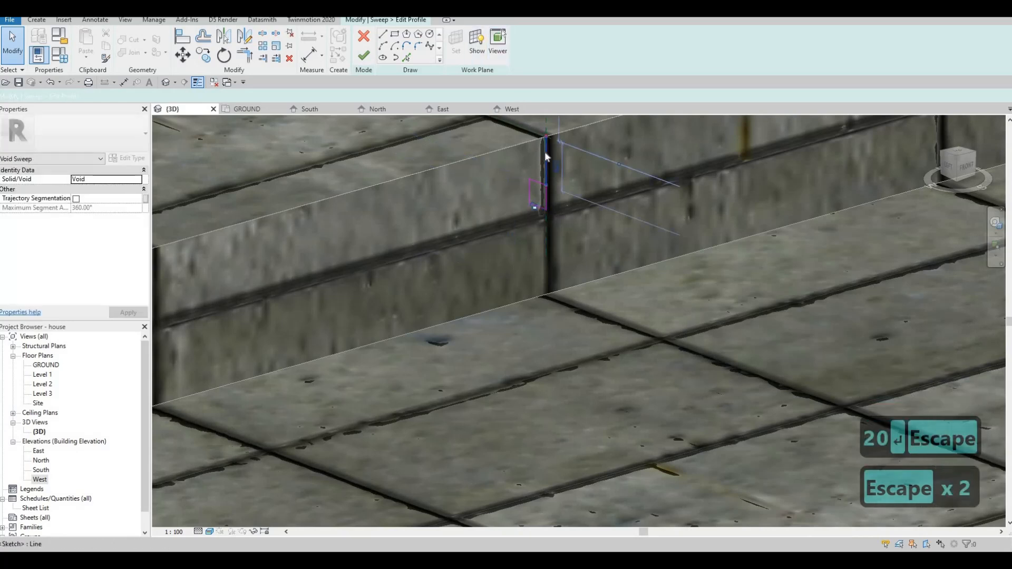
Delete the middle step's vertical guide line, then finish the profile sketch and the void sweep.
left_click(545, 150)
key("Delete")
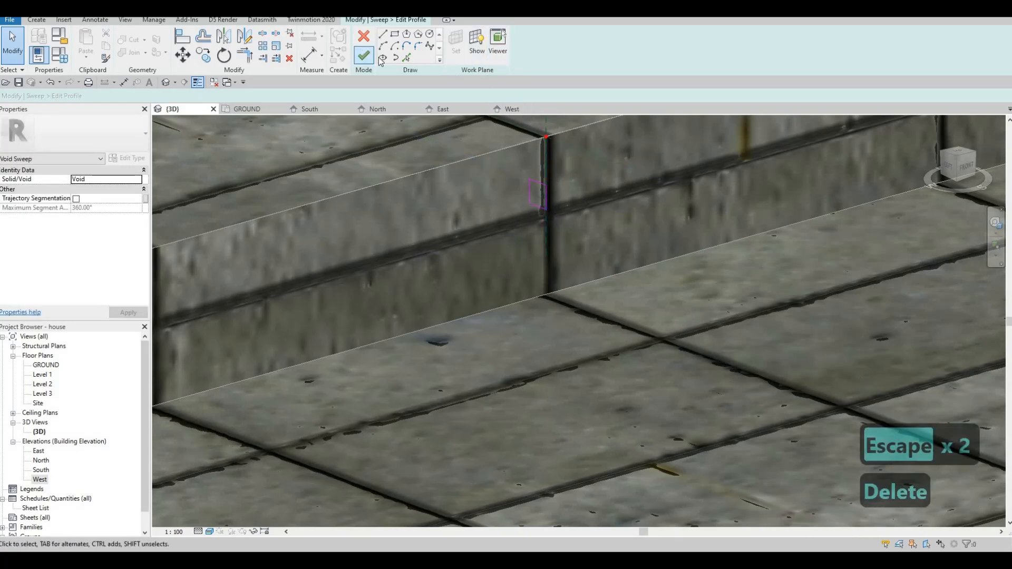
left_click(364, 55)
left_click(369, 57)
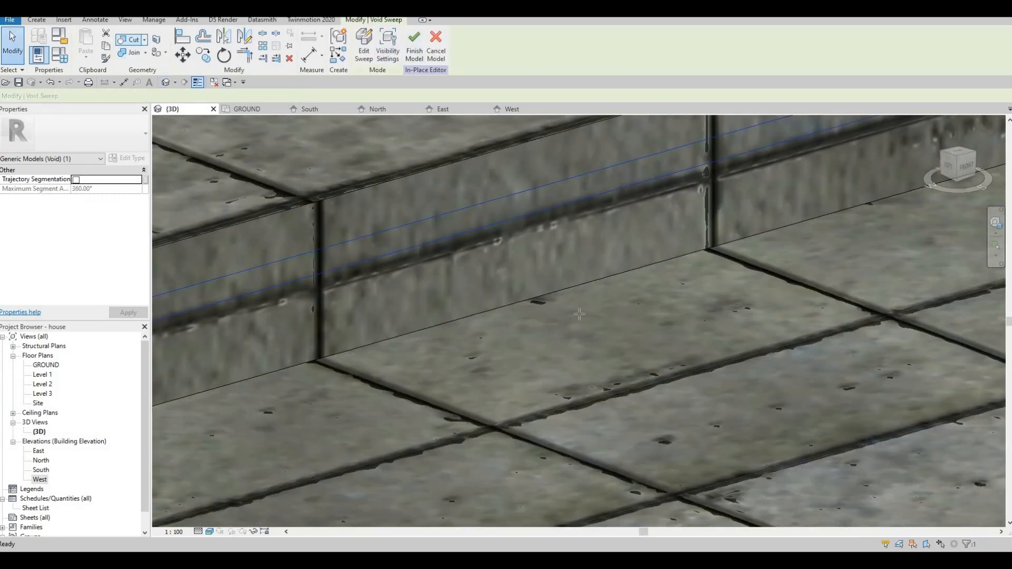
Cut the middle step's void sweep out of the entrance steps' solid.
left_click(129, 40)
scroll(560, 258, "down", 6)
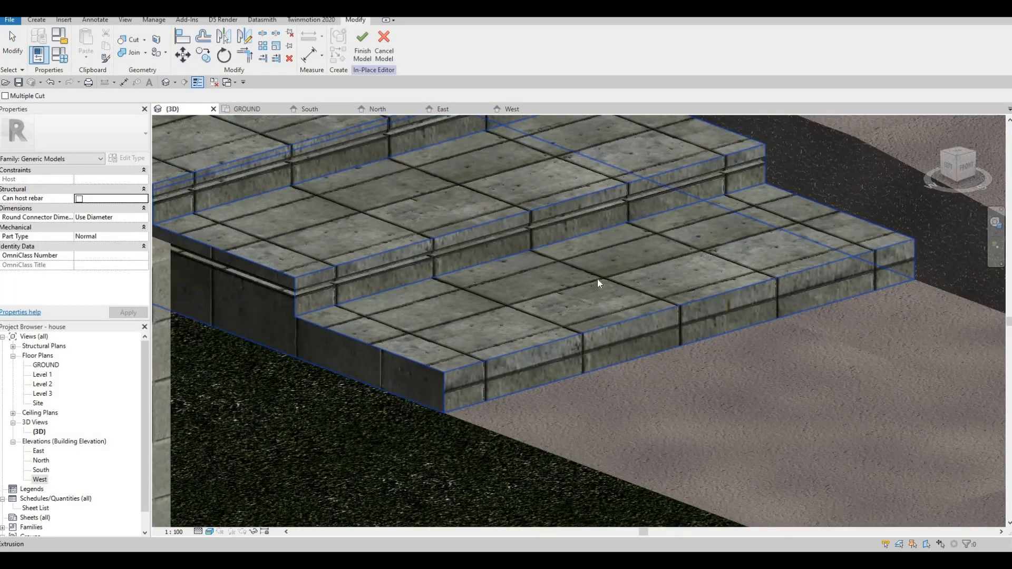
key("Escape")
Start a Void Sweep and define its path along the front upper edge of the lowest entrance step.
middle_click_drag(538, 296, 634, 205, "shift")
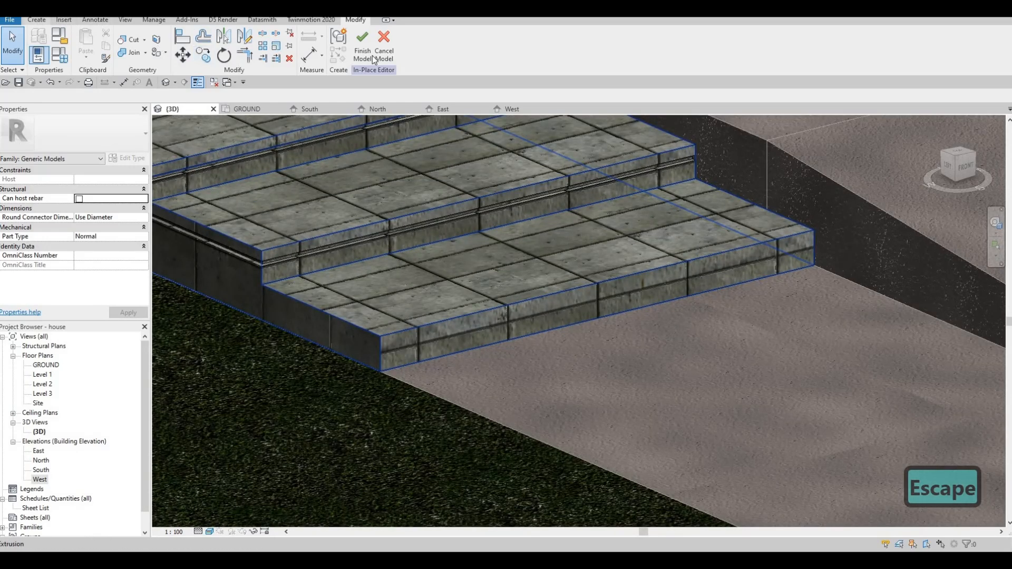
key("Escape")
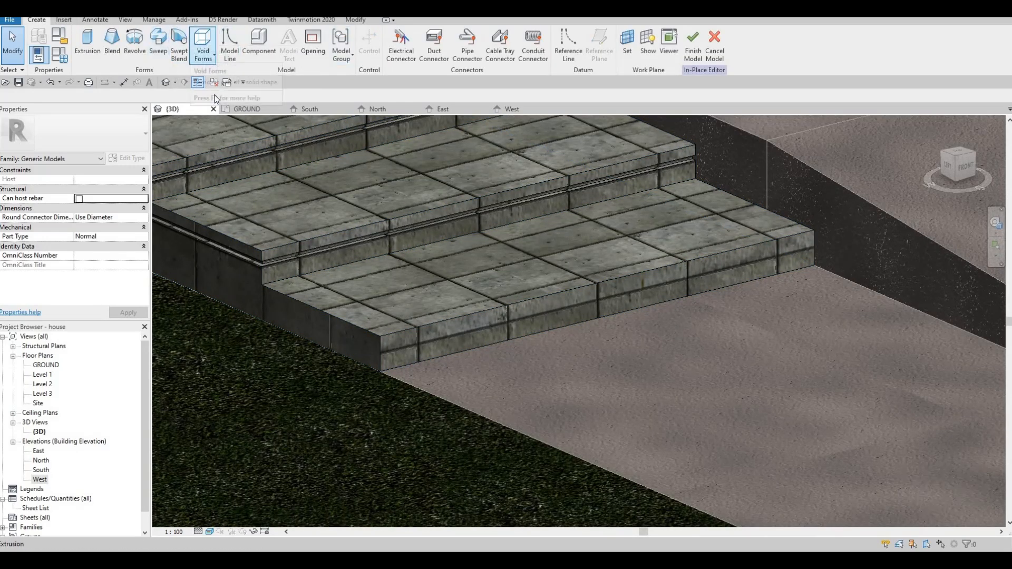
left_click(210, 55)
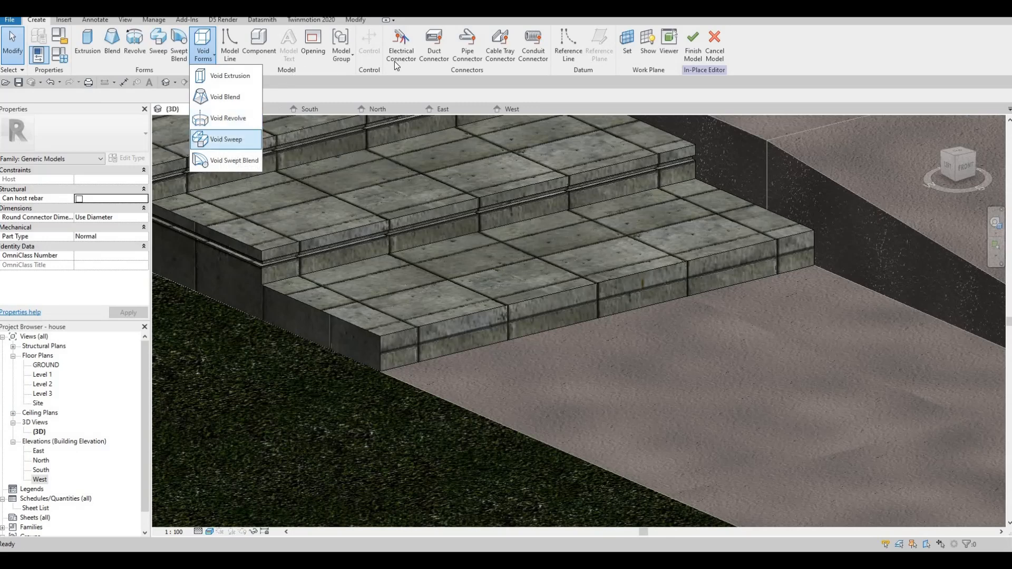
left_click(468, 59)
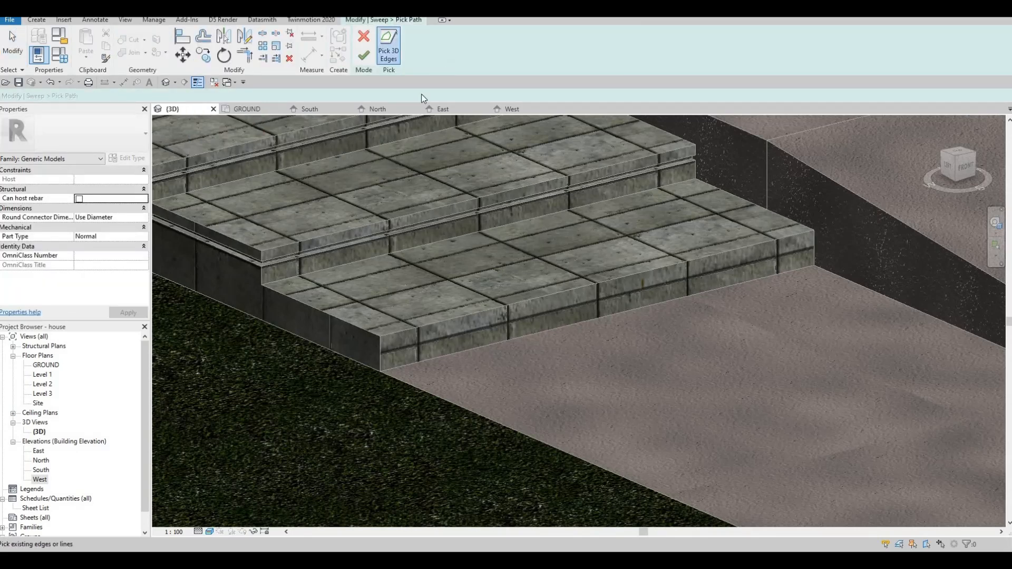
left_click(585, 288)
left_click(363, 55)
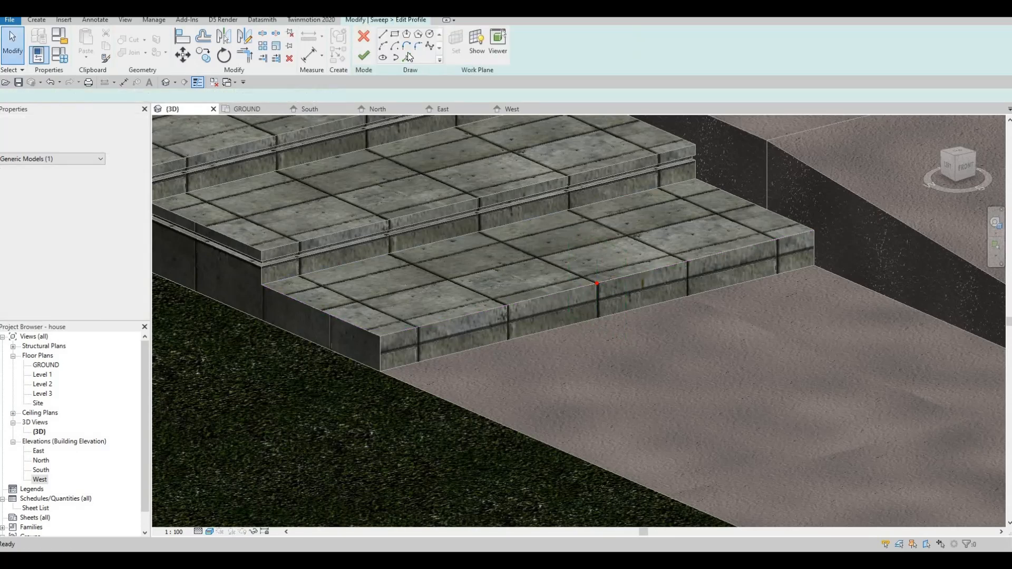
Sketch a 40 mm vertical guide line down the lowest step's riser from the sweep's path point.
scroll(584, 289, "up", 2)
left_click(598, 283)
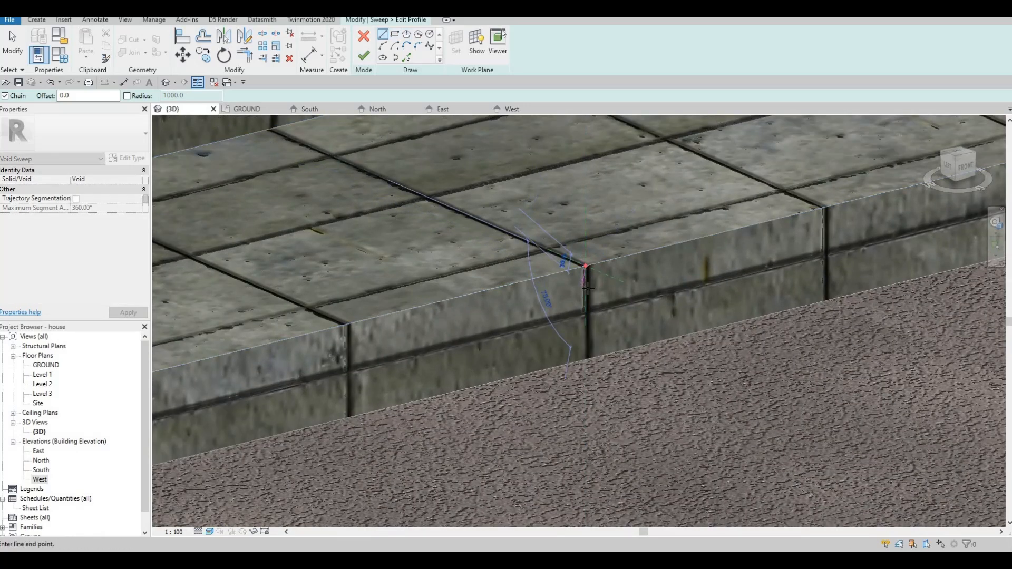
type("40")
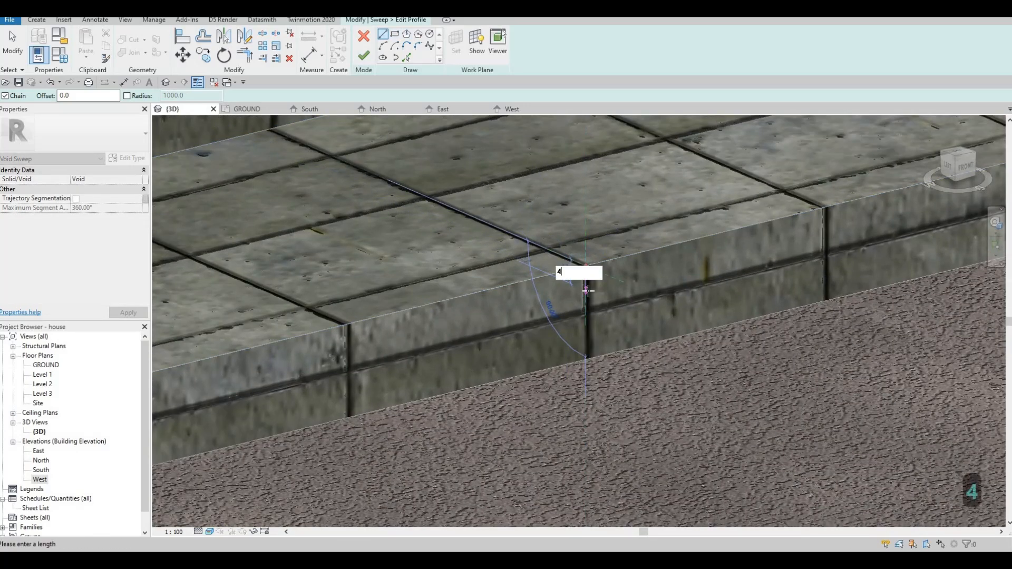
key("Return")
key("Escape")
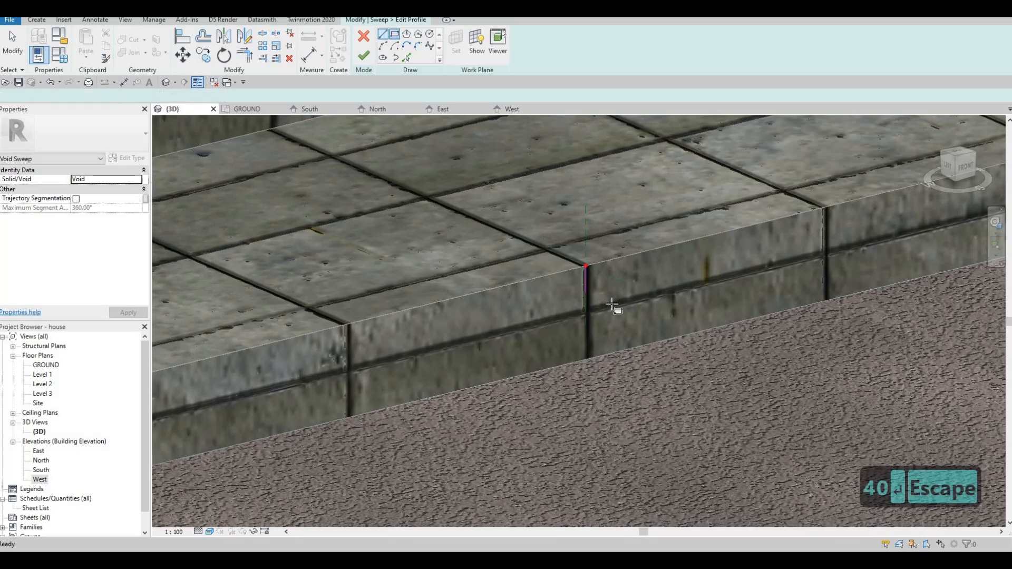
Sketch a rectangular groove profile about 20 mm wide at the lower end of the lowest step's vertical guide line.
scroll(612, 301, "up", 3)
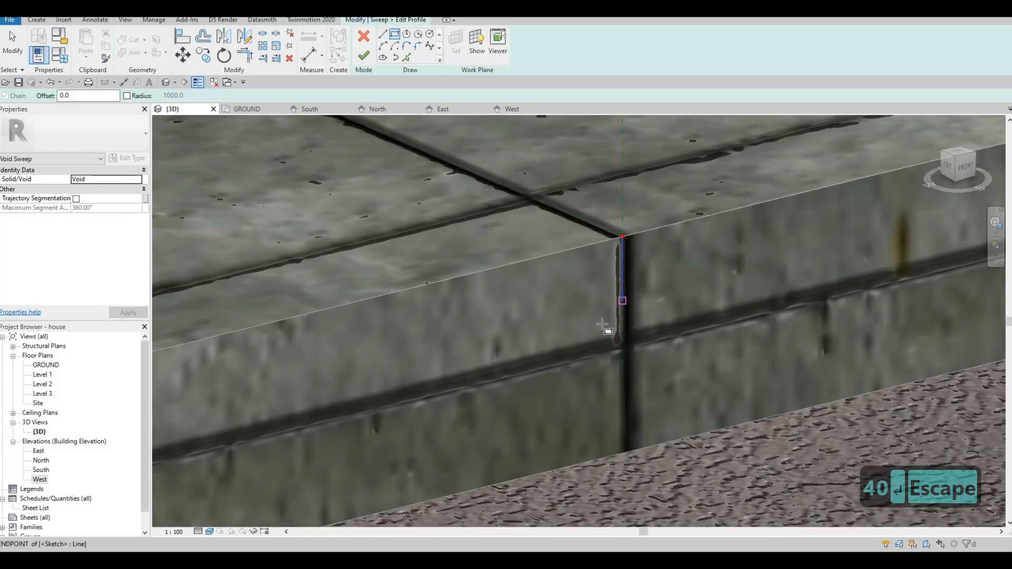
left_click(604, 325)
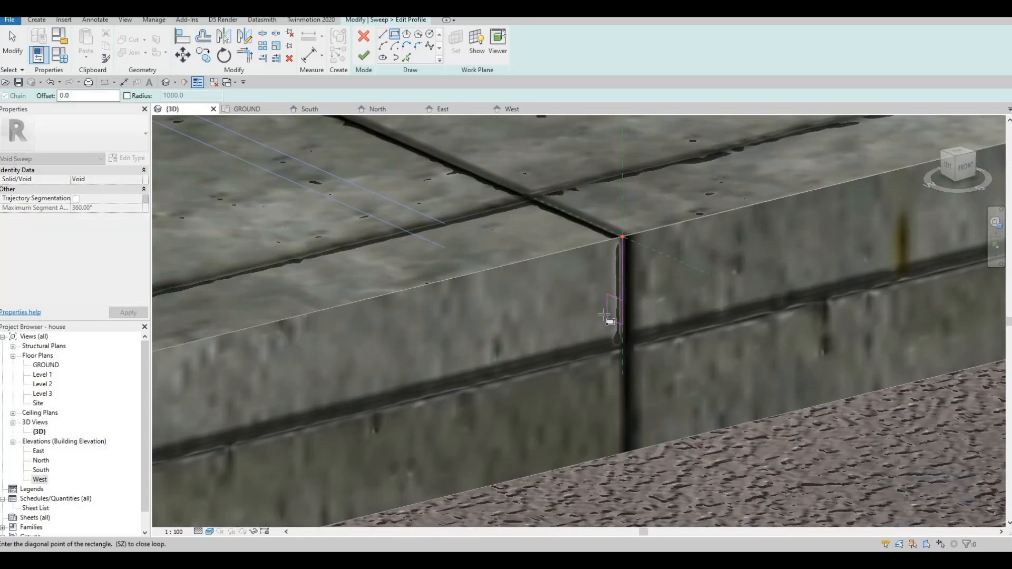
left_click(603, 308)
key("Escape")
key("Escape")
left_click(603, 306)
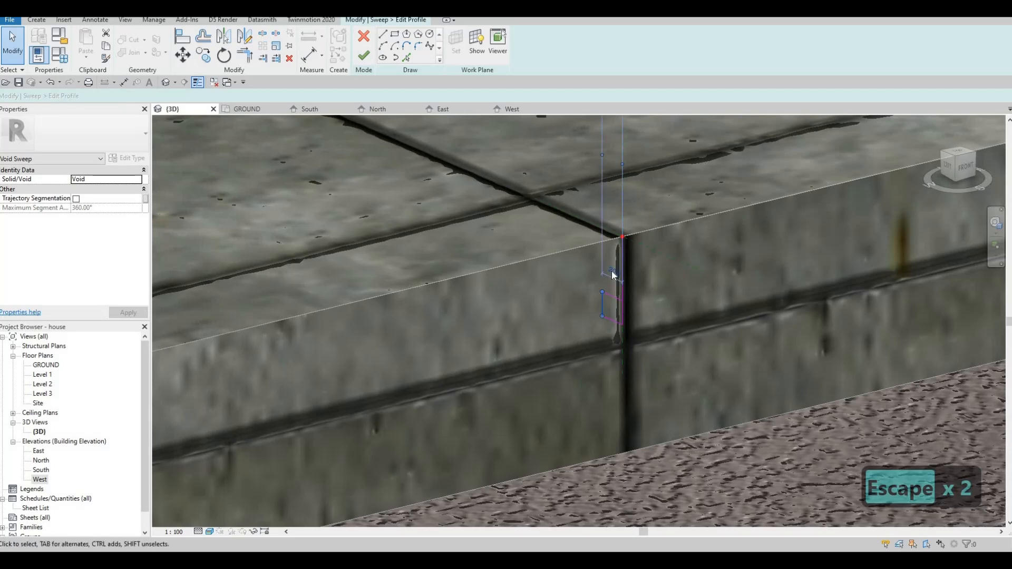
left_click(611, 271)
key("Escape")
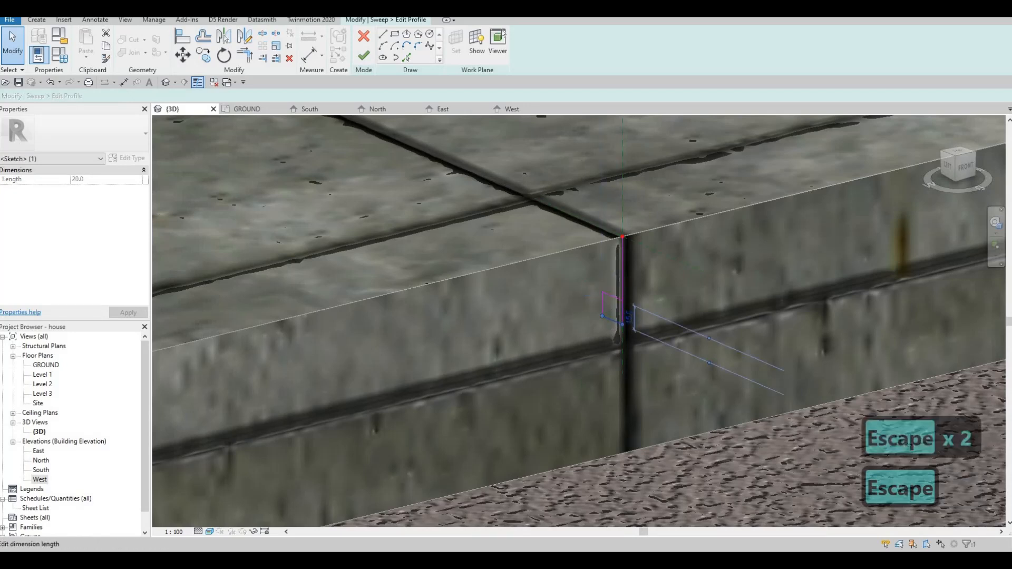
Set the height of the lowest step's rectangular groove profile to 20 mm.
left_click(629, 318)
type("5")
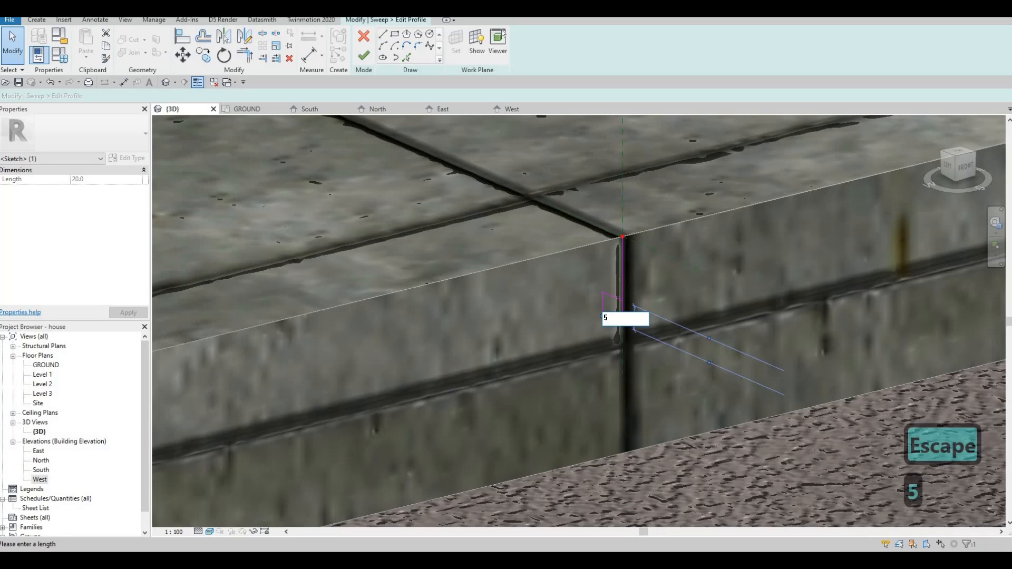
key("BackSpace")
type("20")
key("Return")
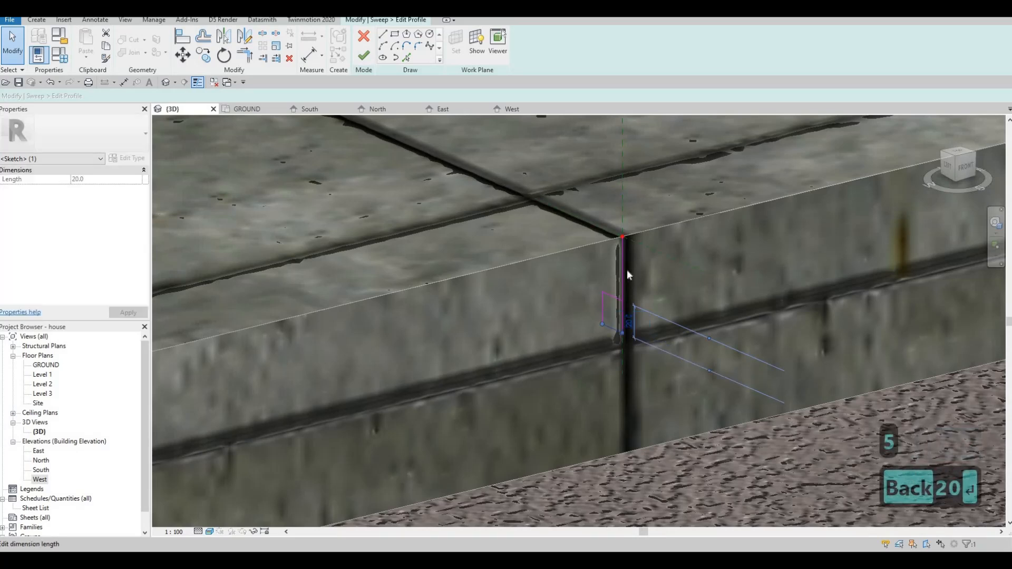
key("Escape")
key("Escape")
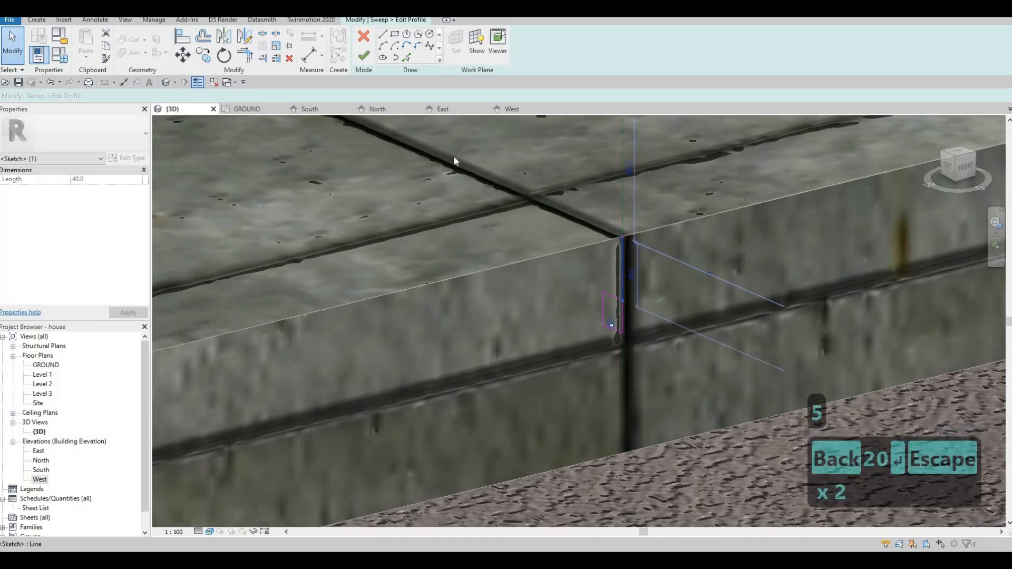
Delete the lowest step's vertical guide line, then finish the profile sketch and the void sweep.
key("Delete")
left_click(362, 56)
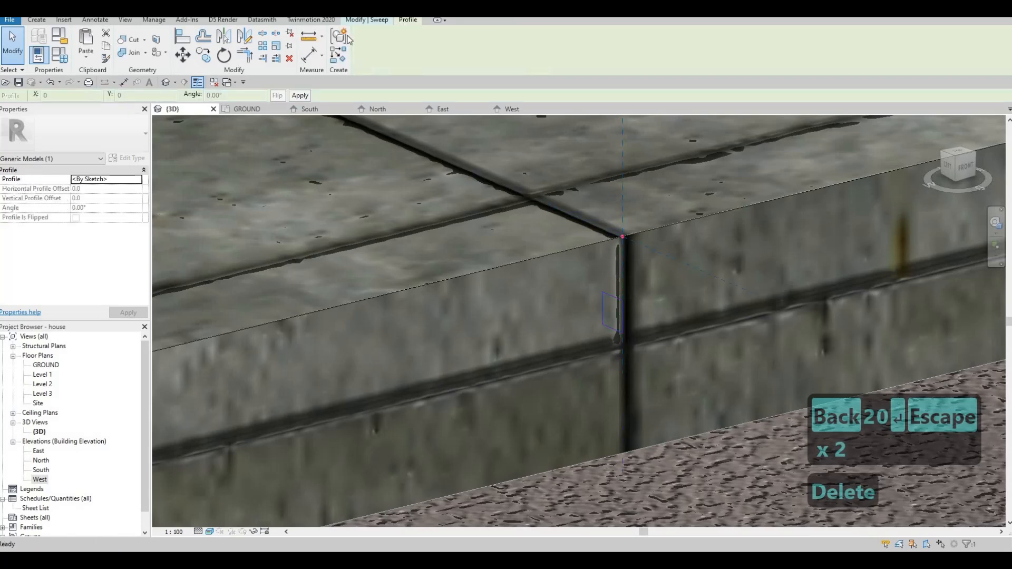
left_click(361, 57)
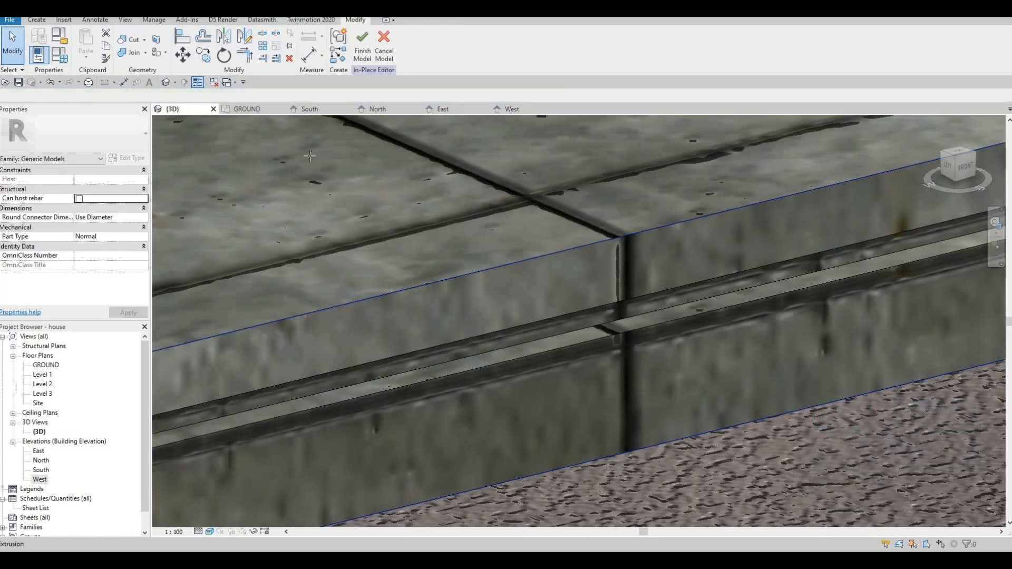
Cut the lowest step's void sweep out of the entrance steps' solid.
key("c")
key("g")
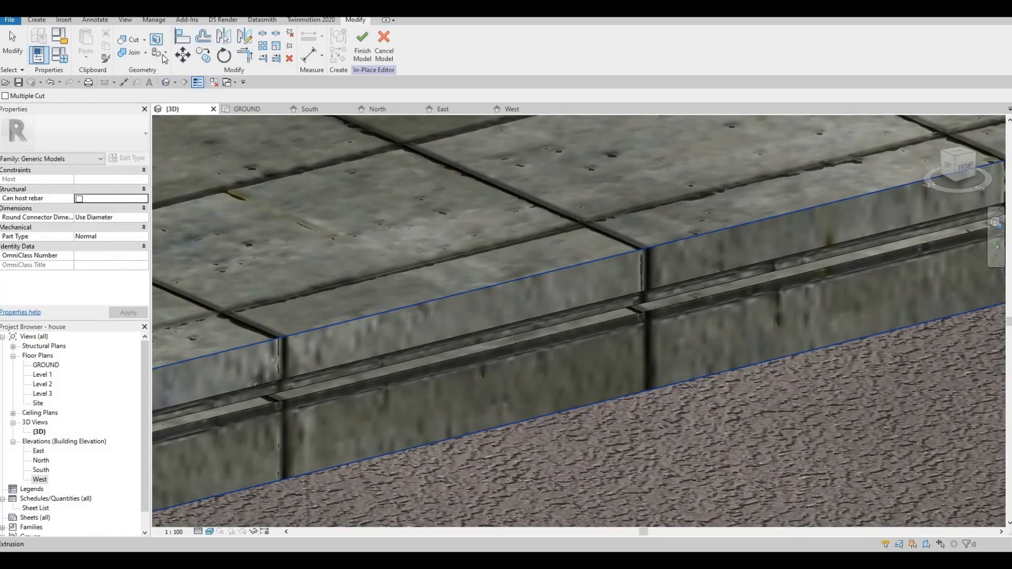
Start the Paint tool and search the project materials for "lumina".
left_click(159, 53)
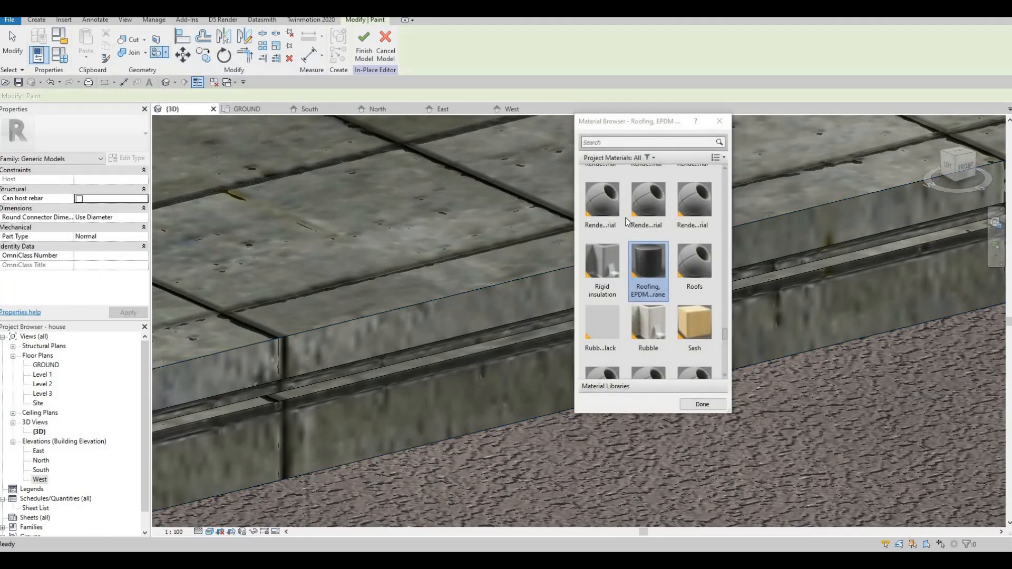
left_click(623, 146)
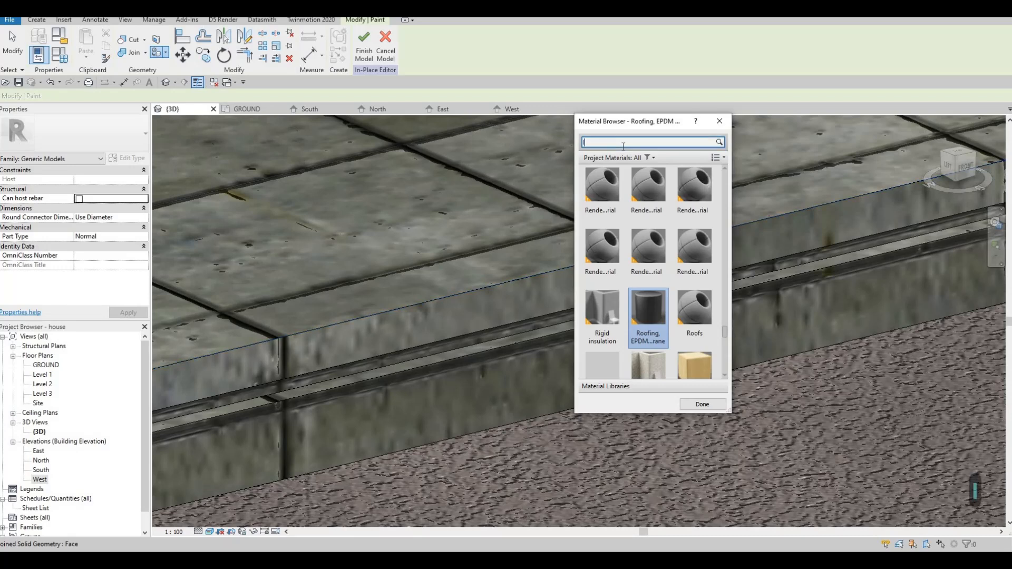
type("lumina")
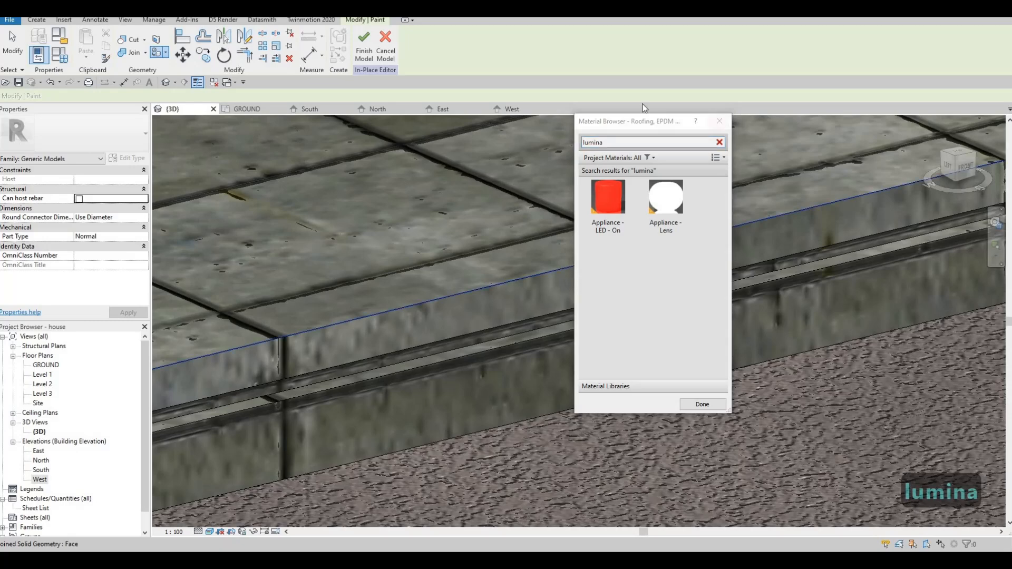
Close the Paint tool's material browser and finish the in-place entrance steps model.
left_click(720, 120)
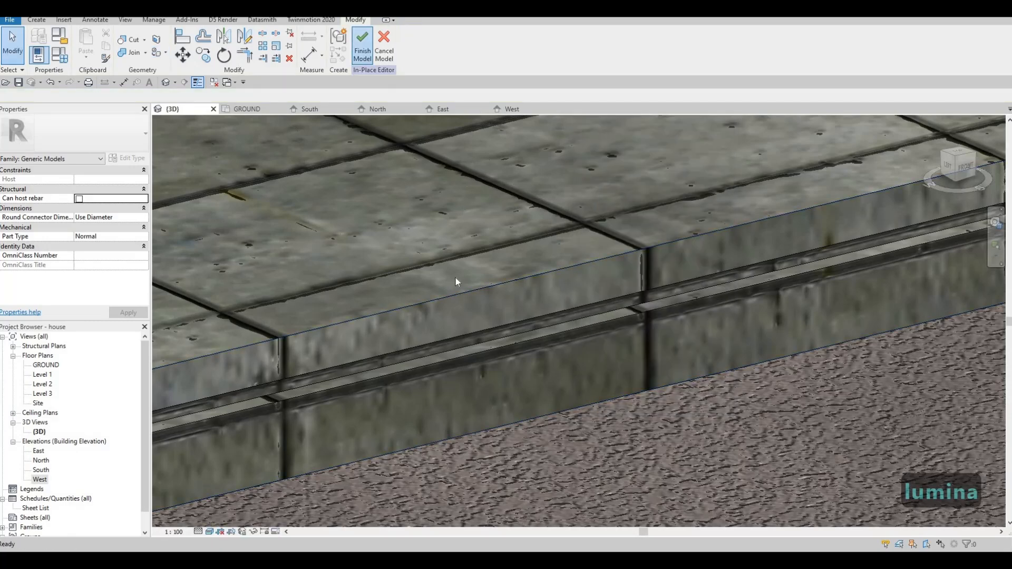
scroll(457, 277, "down", 7)
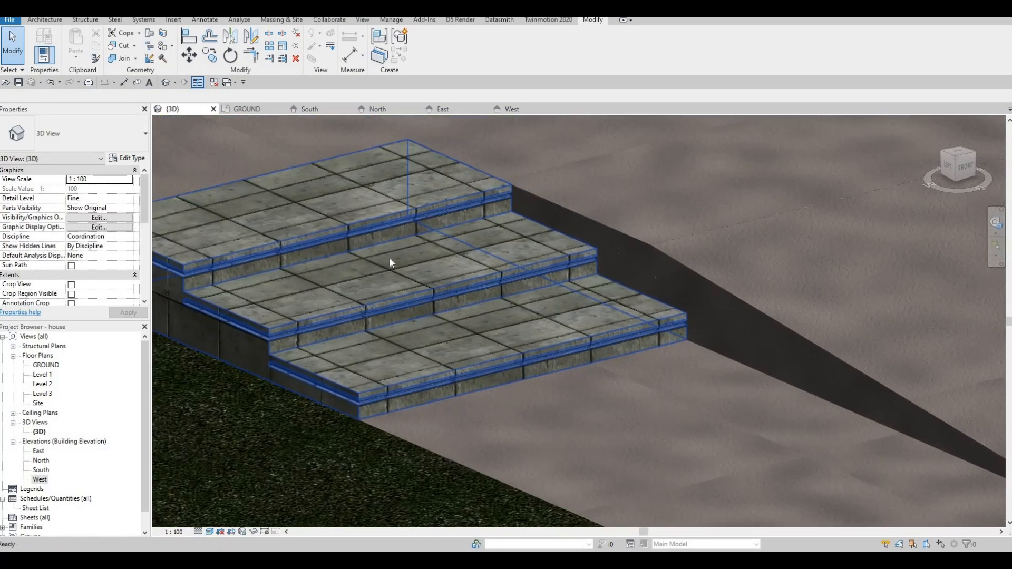
scroll(390, 258, "down", 5)
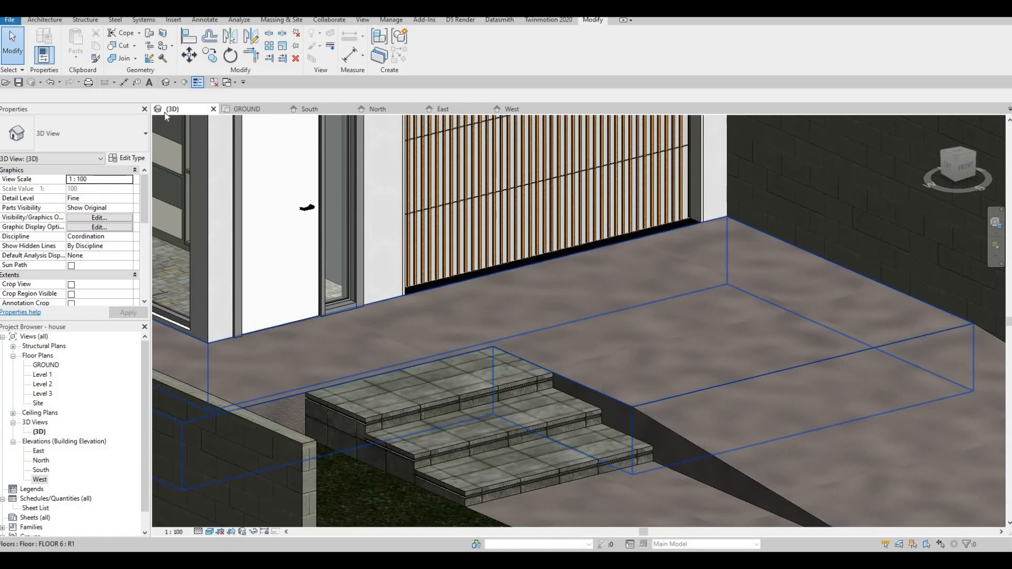
Create a new in-place model in the Generic Models category and accept the suggested name.
left_click(48, 21)
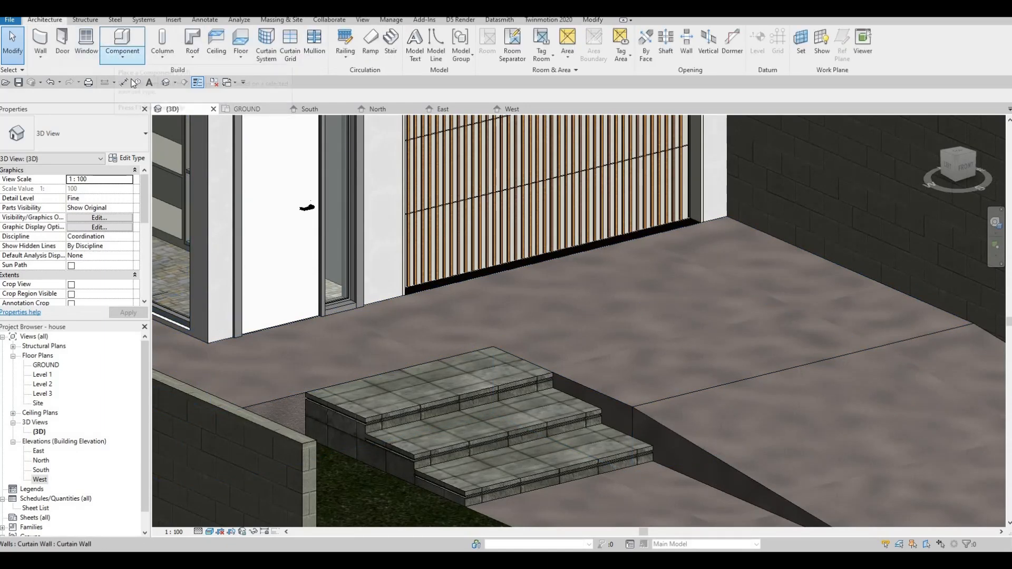
left_click(122, 56)
left_click(138, 96)
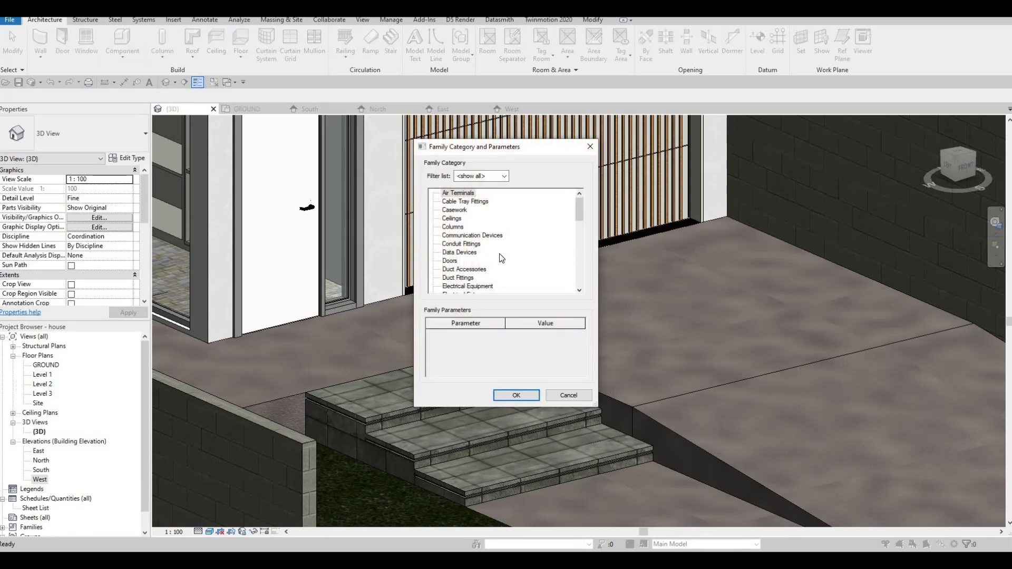
scroll(501, 258, "down", 3)
scroll(464, 264, "down", 2)
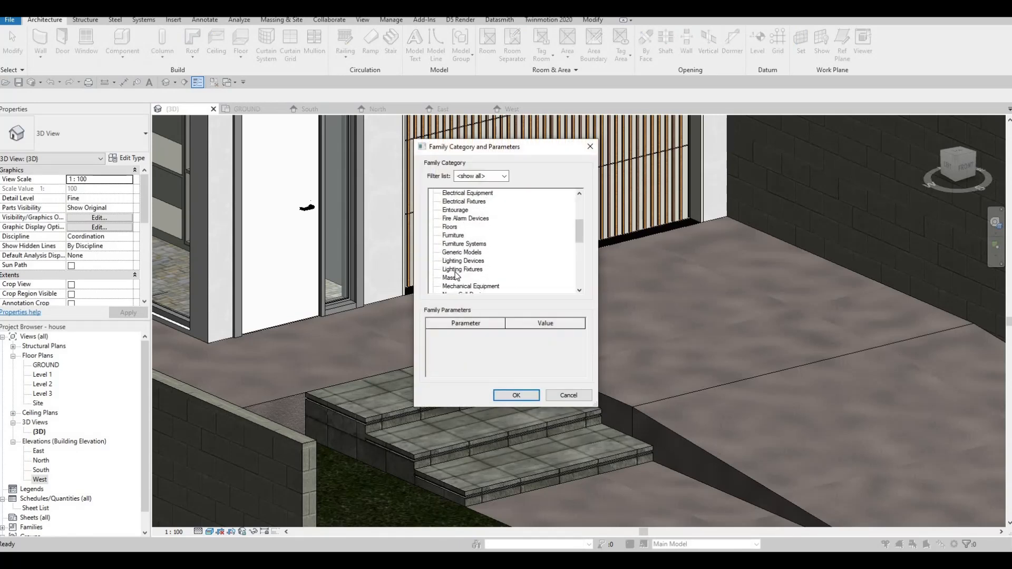
scroll(461, 270, "down", 1)
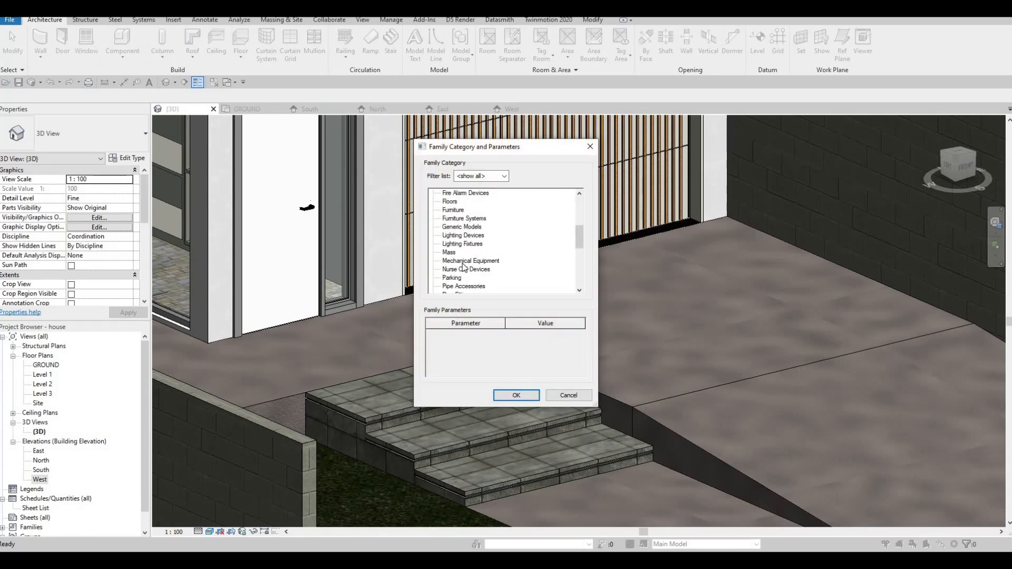
scroll(463, 266, "down", 2)
scroll(465, 259, "down", 4)
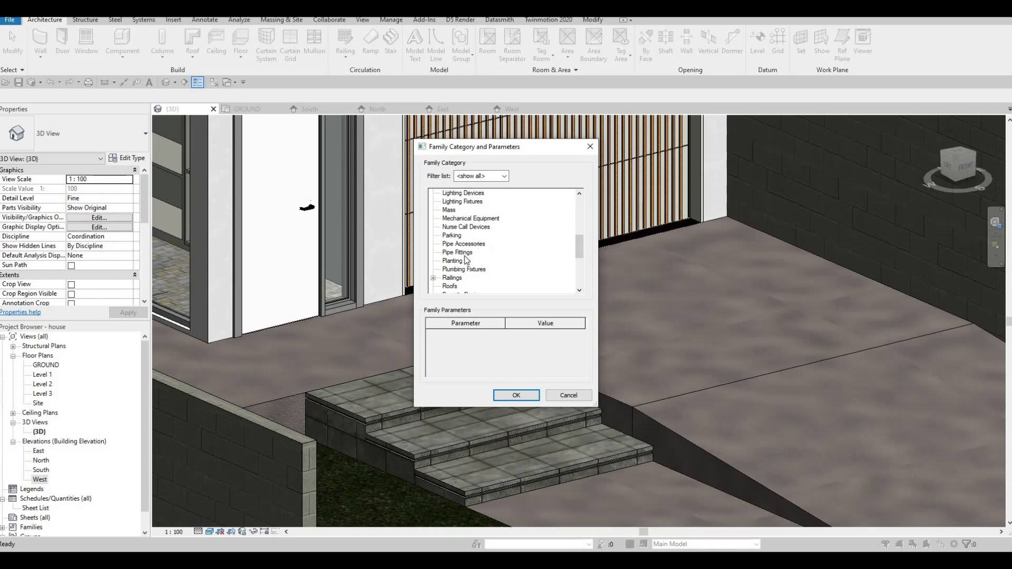
scroll(450, 245, "up", 3)
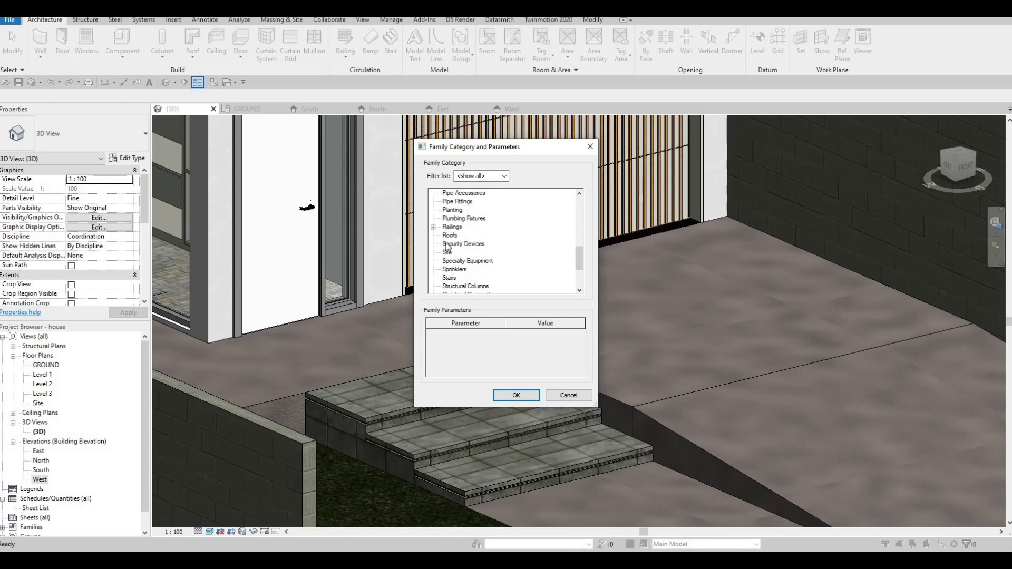
scroll(453, 240, "up", 2)
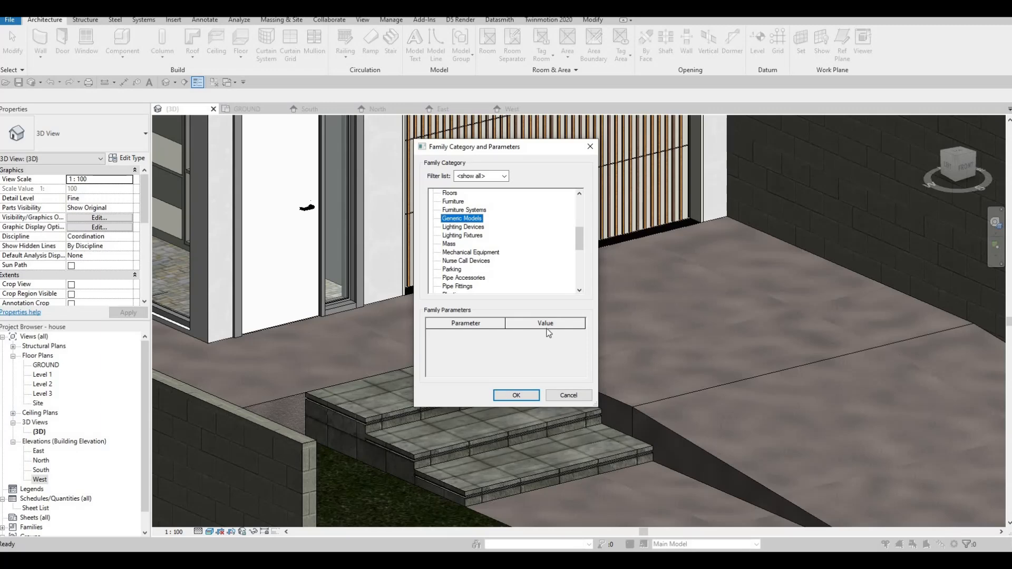
left_click(516, 395)
key("Return")
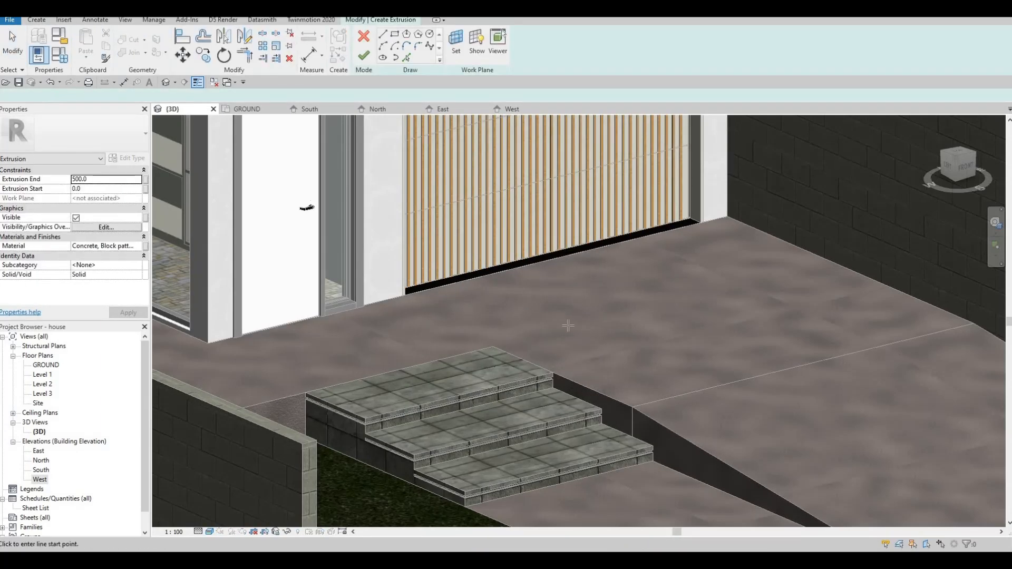
Sketch a small upright rectangle as the extrusion profile over the lawn beside the entrance steps.
left_click(521, 301)
key("Escape")
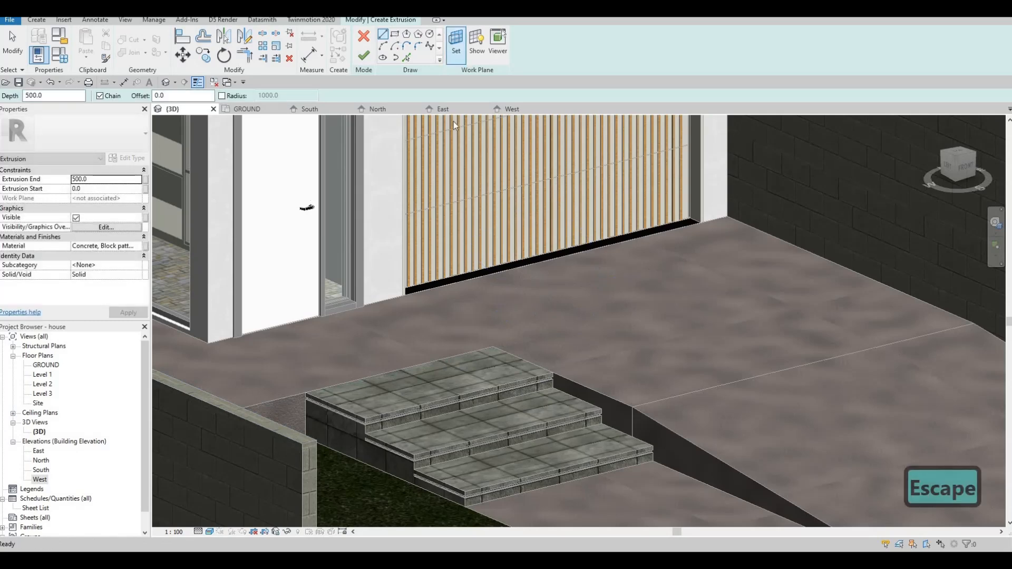
left_click(394, 34)
scroll(407, 384, "down", 1)
middle_click_drag(407, 384, 446, 237)
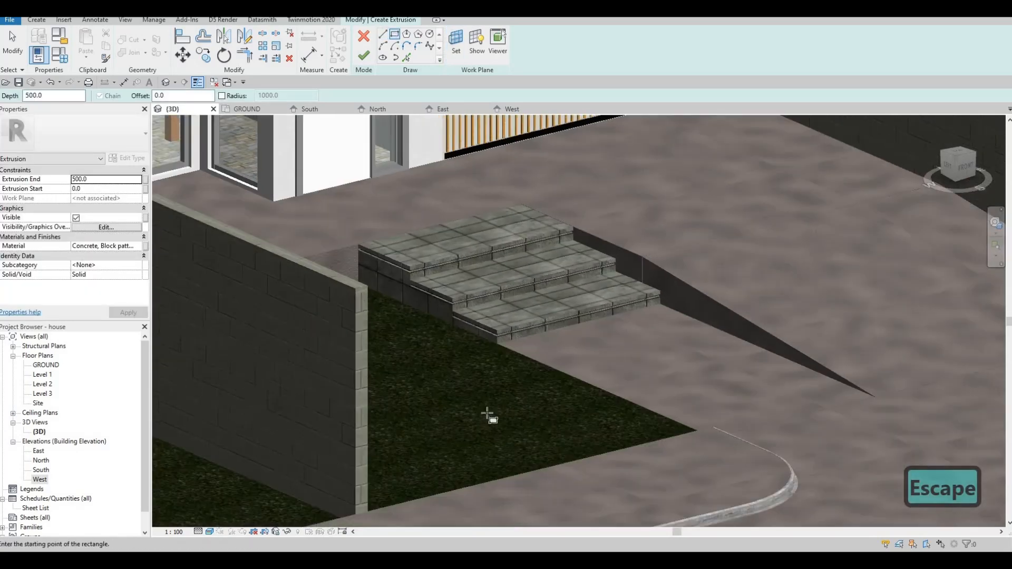
left_click(487, 411)
left_click(428, 381)
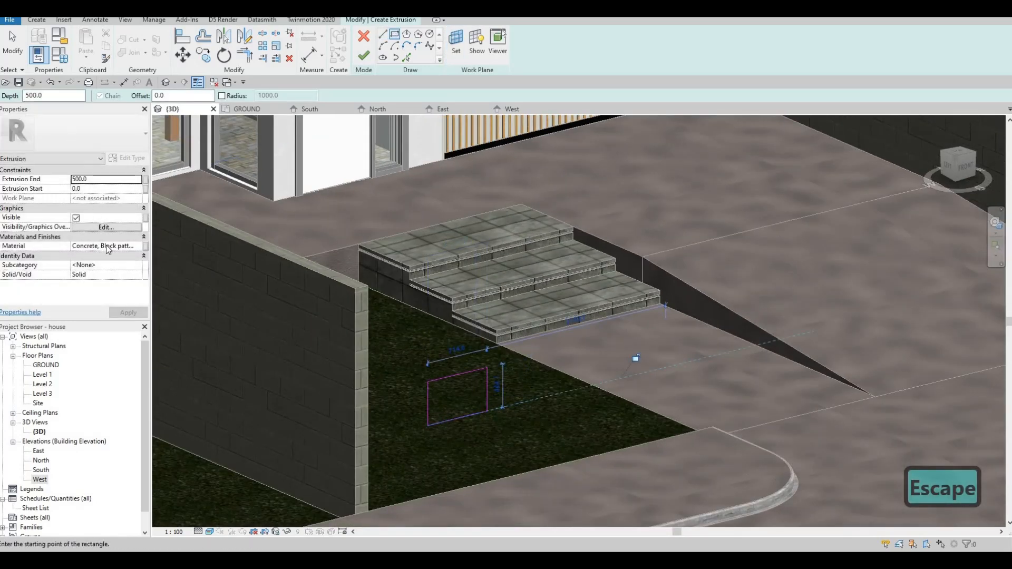
Open the material selection for the new extrusion and search for "luminair".
left_click(136, 246)
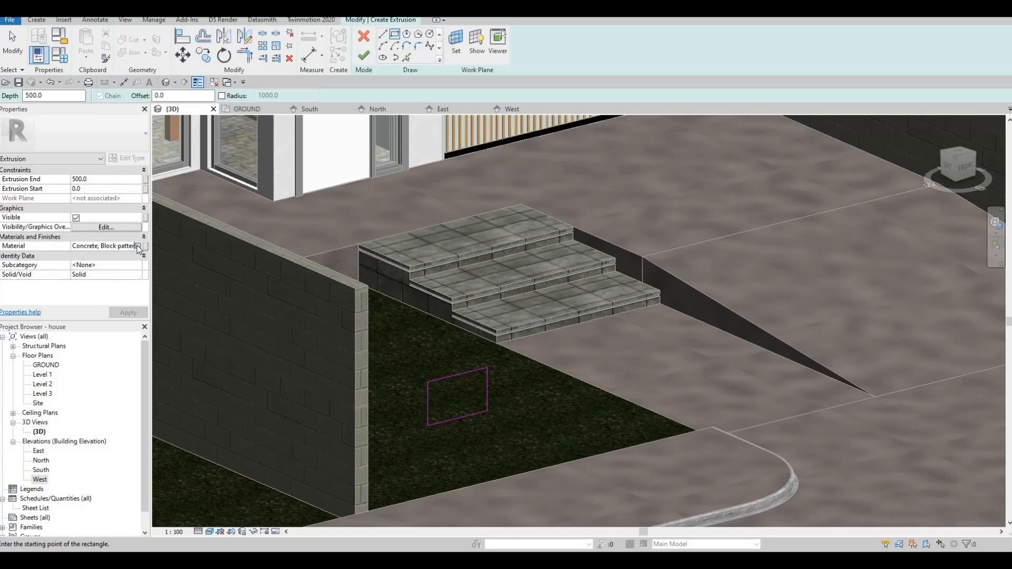
left_click(137, 246)
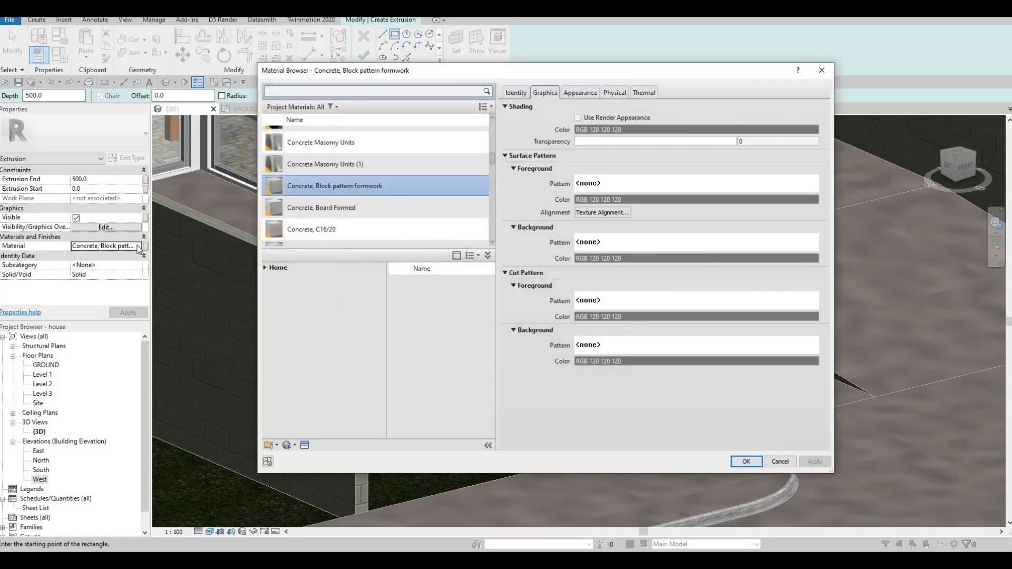
type("lumi")
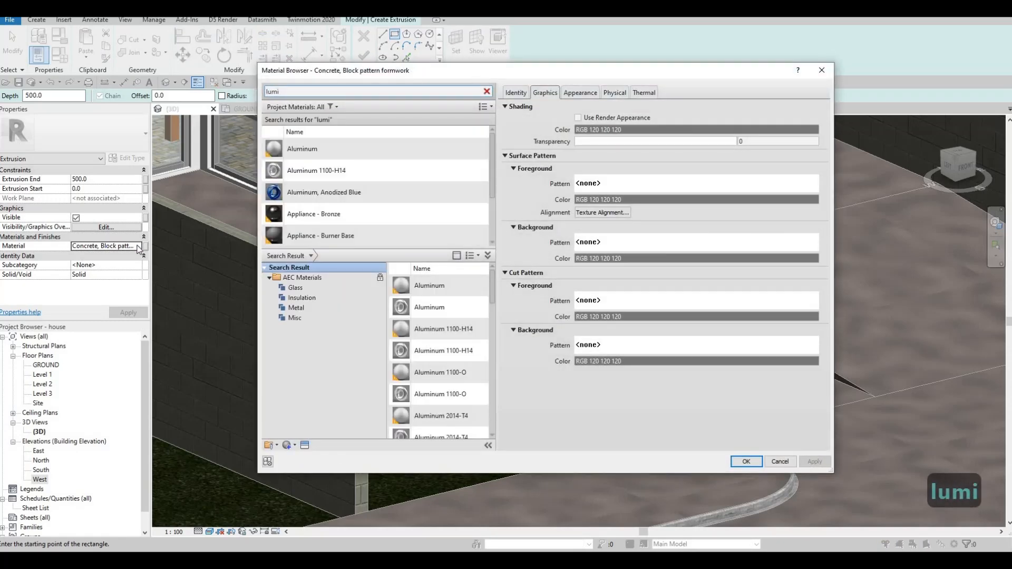
type("n")
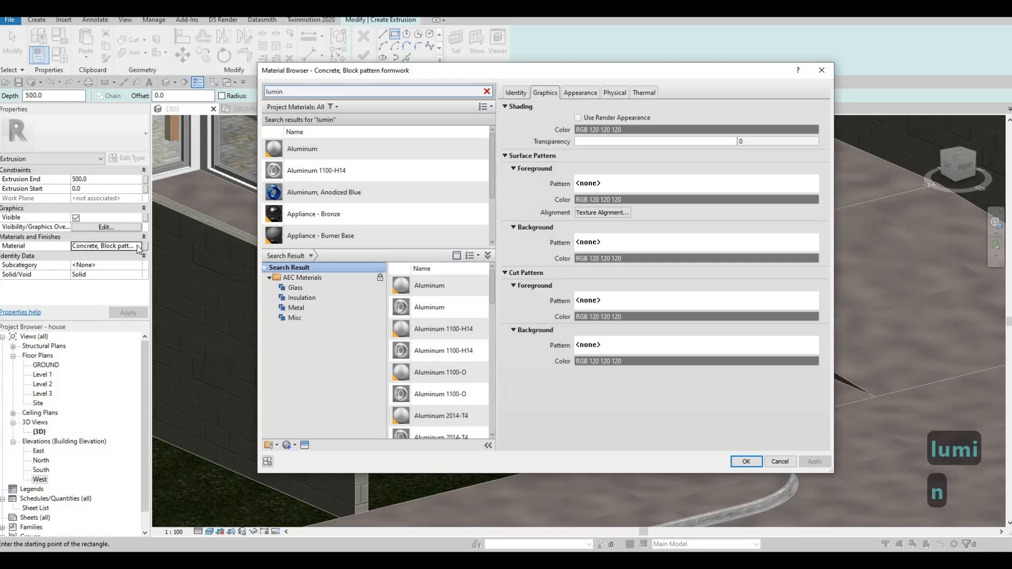
type("air")
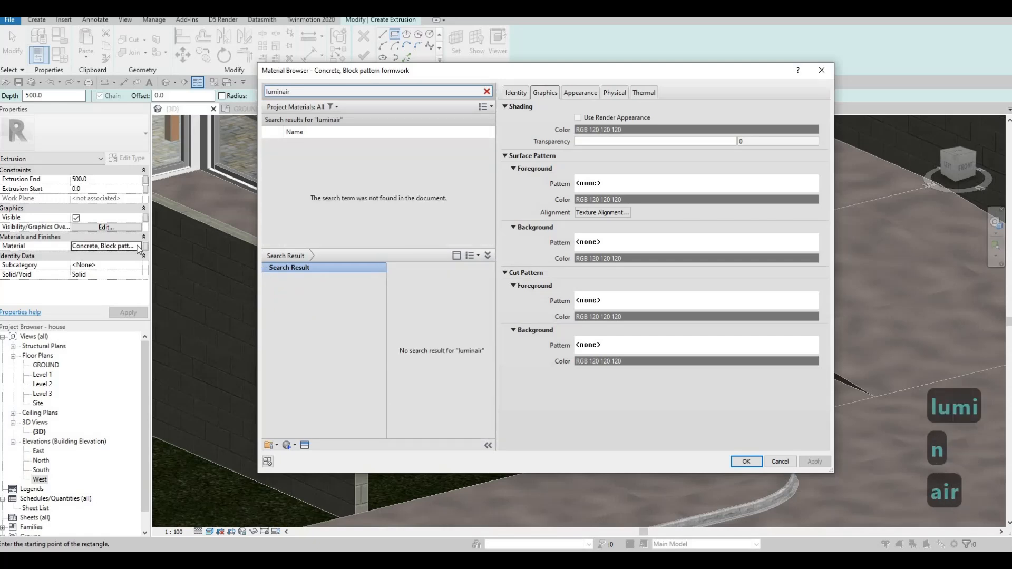
Replace the material search term with "light".
key("BackSpace")
key("BackSpace")
key("BackSpace")
key("BackSpace")
key("BackSpace")
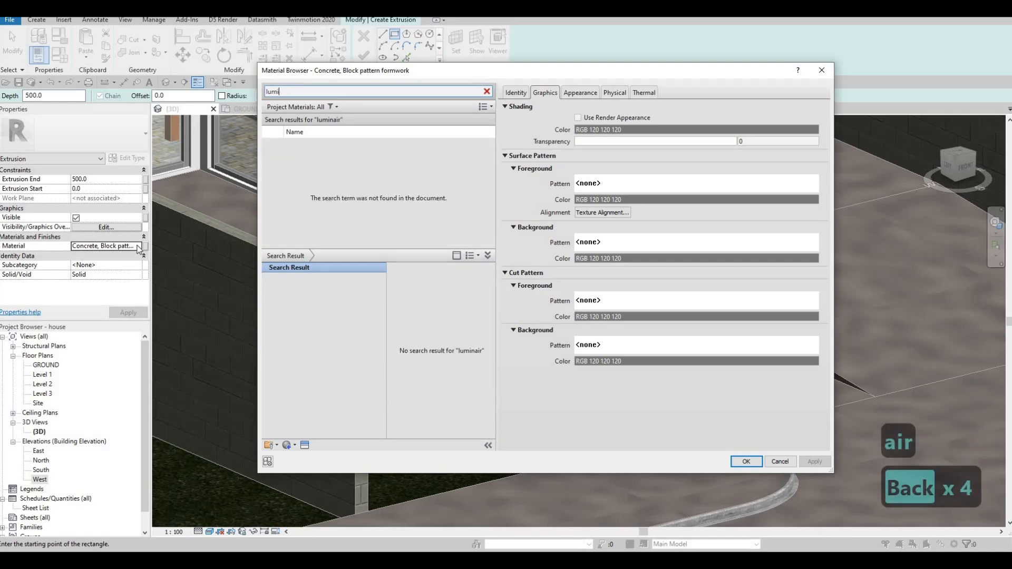
key("BackSpace")
key("BackSpace")
key("BackSpace")
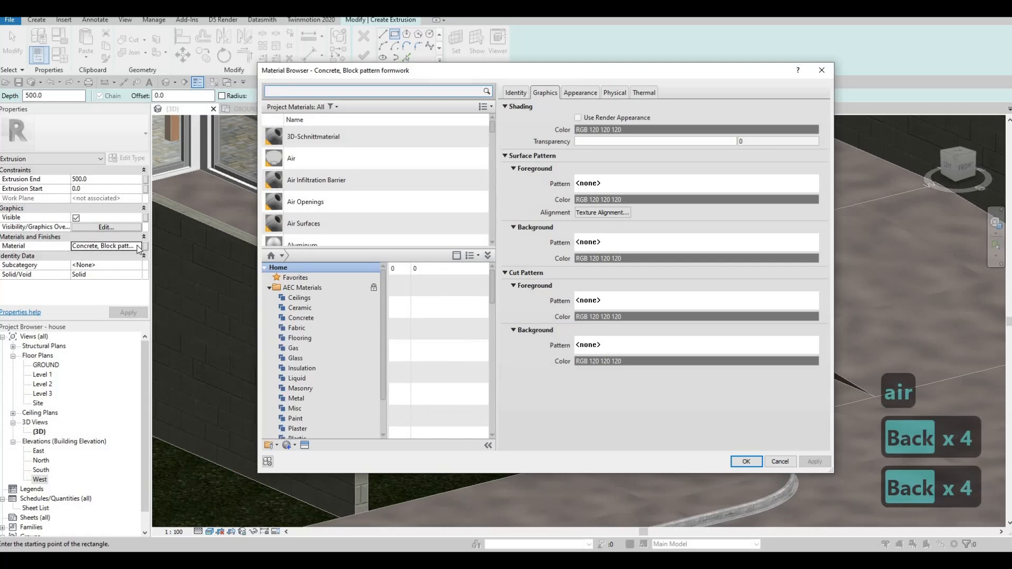
type("light")
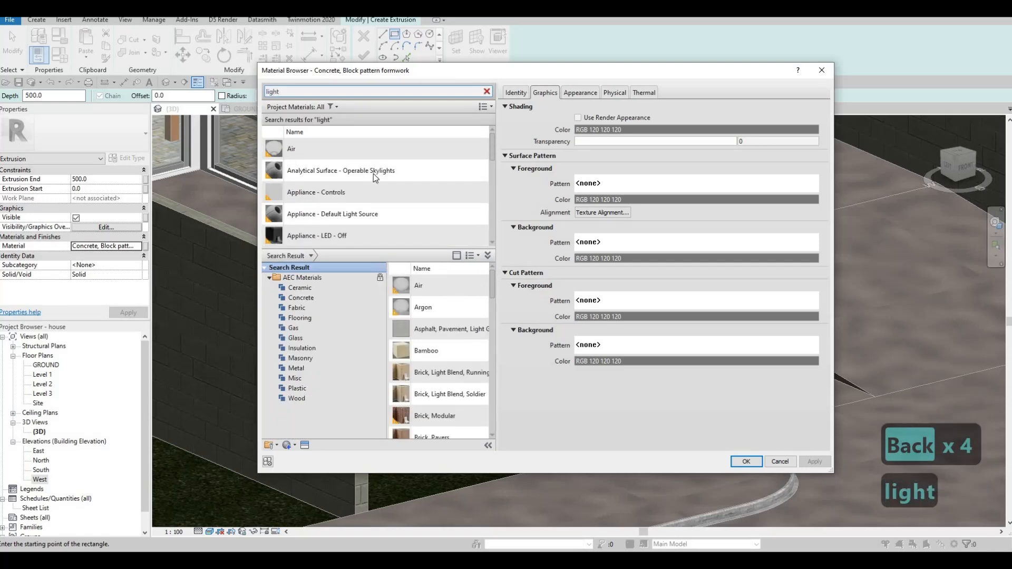
Search the materials for "lumina" and assign Glass, White, High Luminance to the new extrusion.
scroll(369, 175, "down", 5)
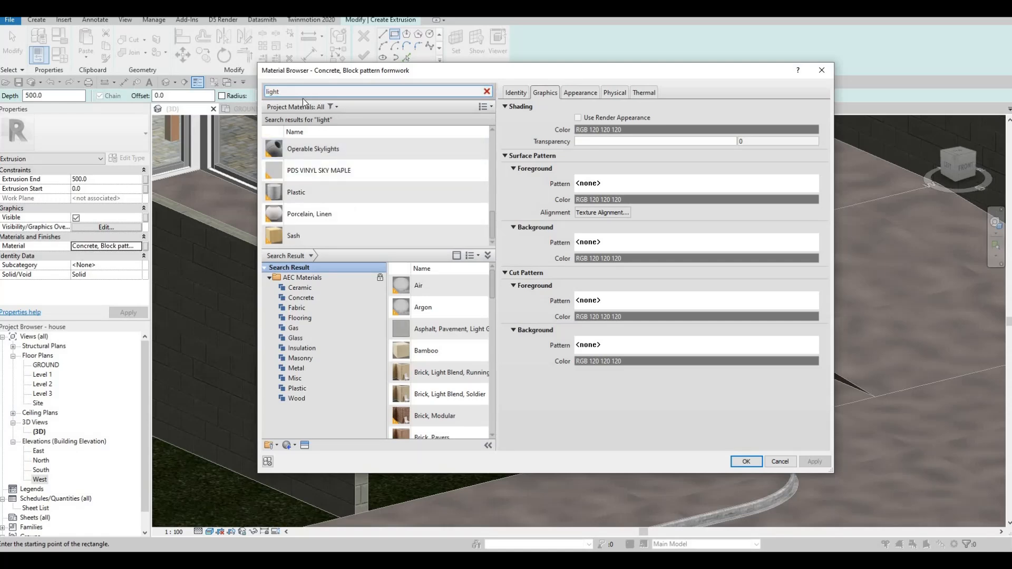
left_click_drag(283, 92, 147, 90)
type("lum")
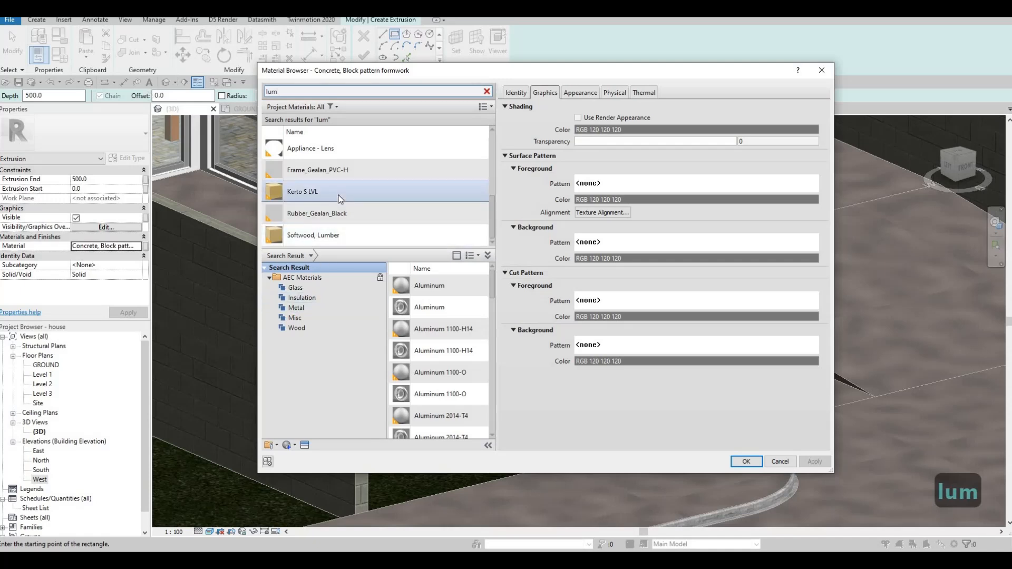
scroll(340, 198, "up", 5)
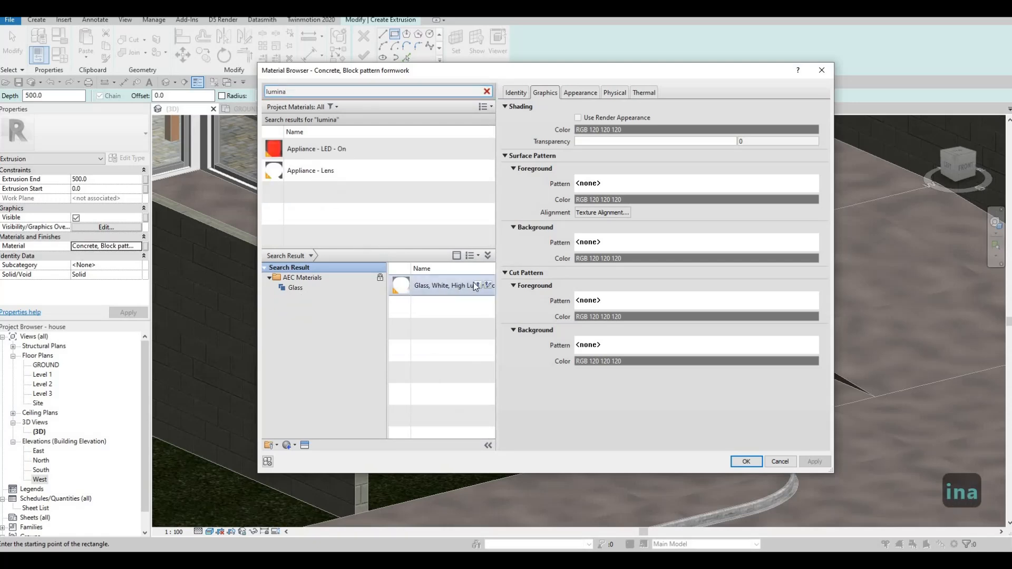
left_click(478, 286)
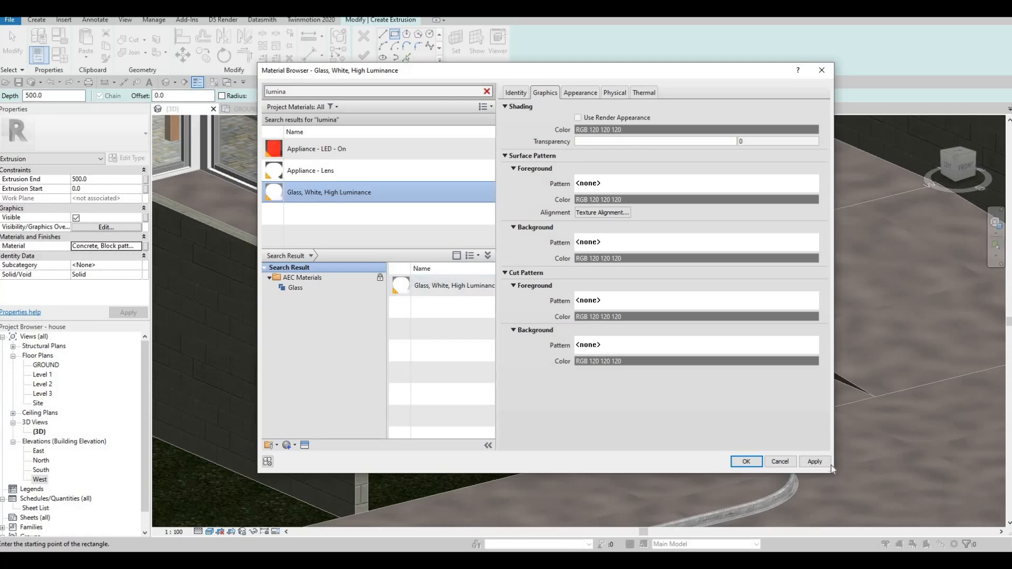
key("Return")
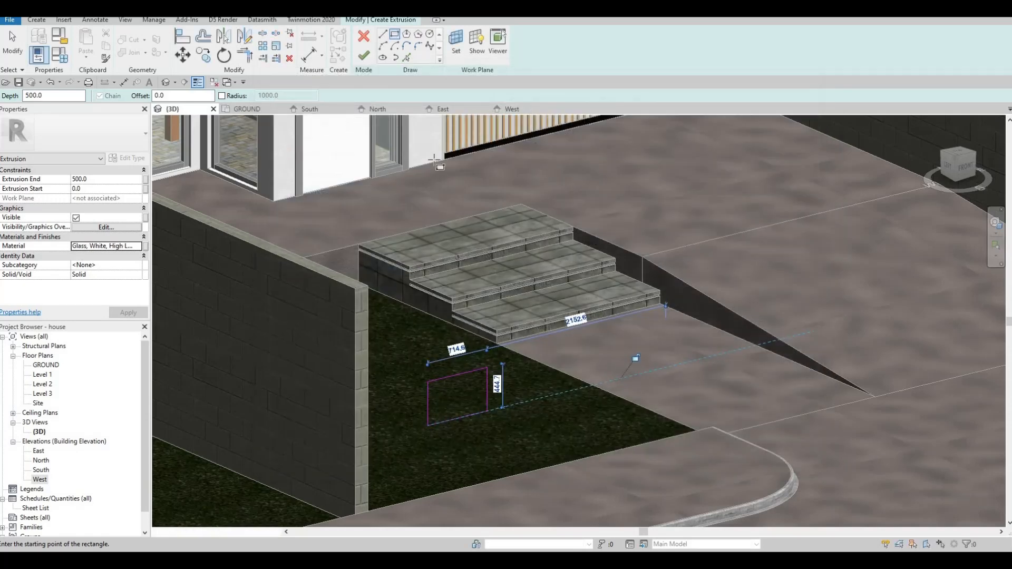
Finish the 500 mm deep extrusion and its in-place model, and clear the selection.
left_click(365, 56)
scroll(545, 386, "up", 3)
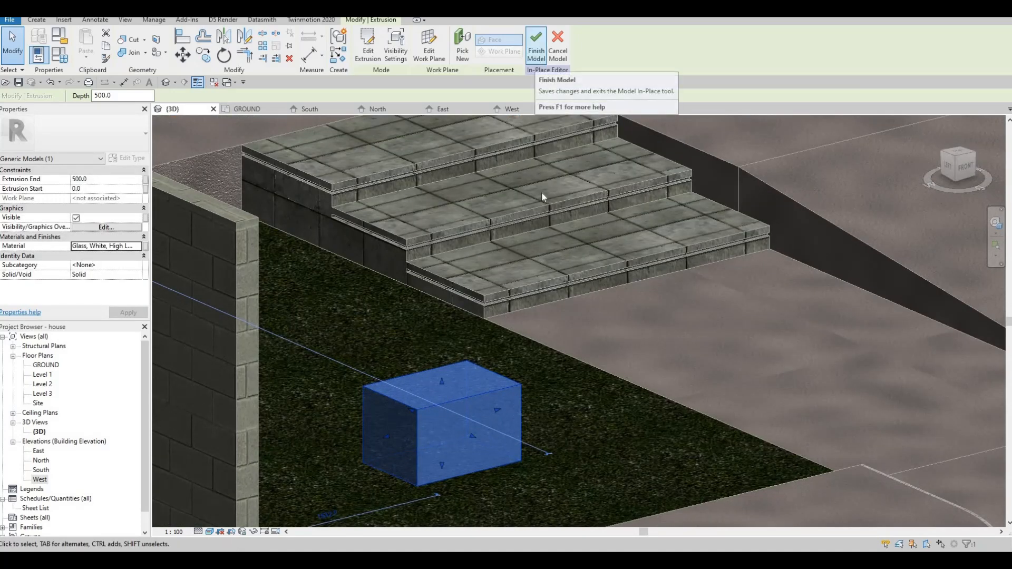
left_click(539, 41)
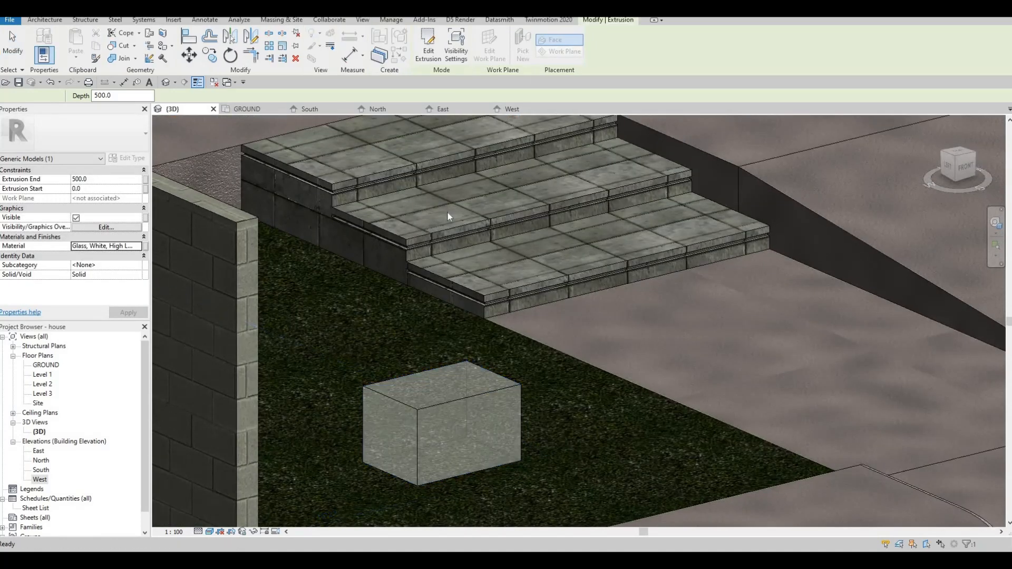
key("Escape")
key("Escape")
Edit the entrance steps in place and choose Glass, White, High Luminance for the Paint tool by searching "lumi".
scroll(422, 148, "up", 2)
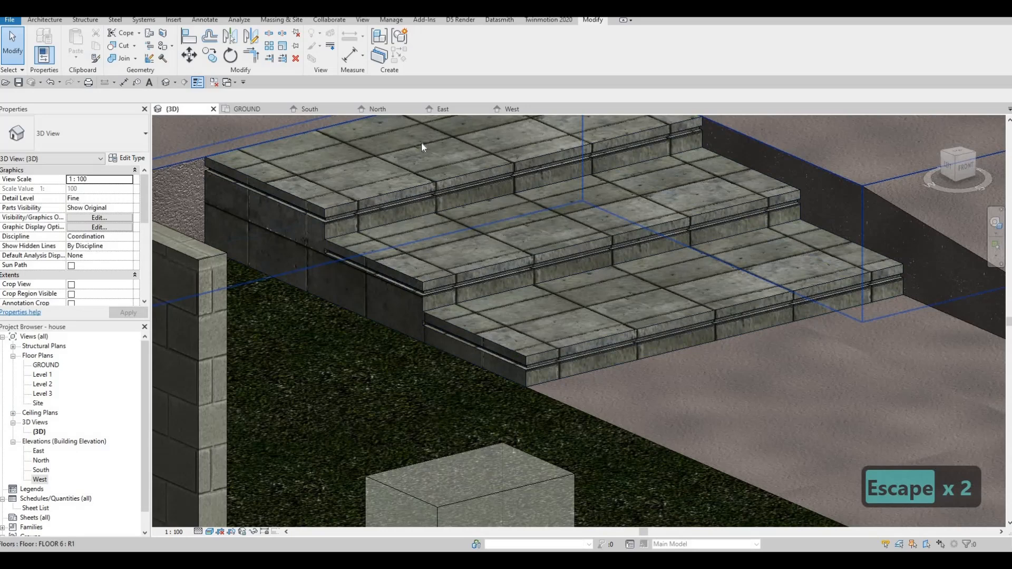
left_click(472, 251)
left_click(427, 48)
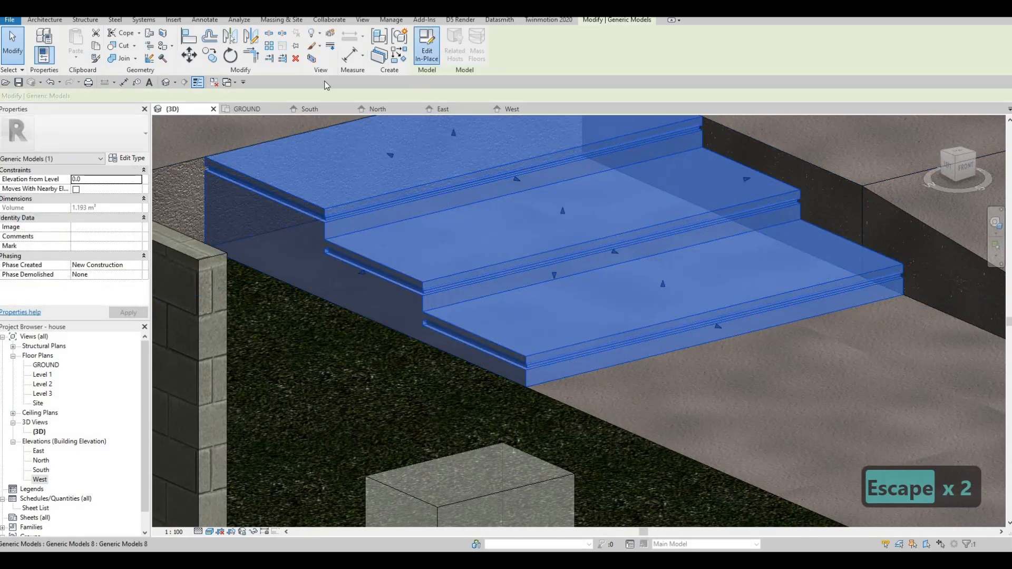
left_click(154, 51)
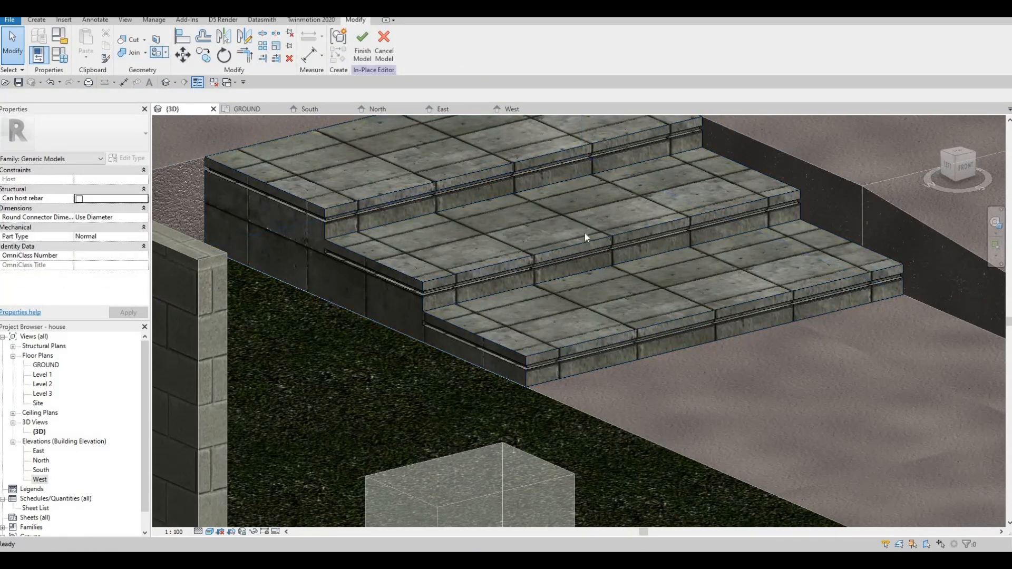
left_click(623, 141)
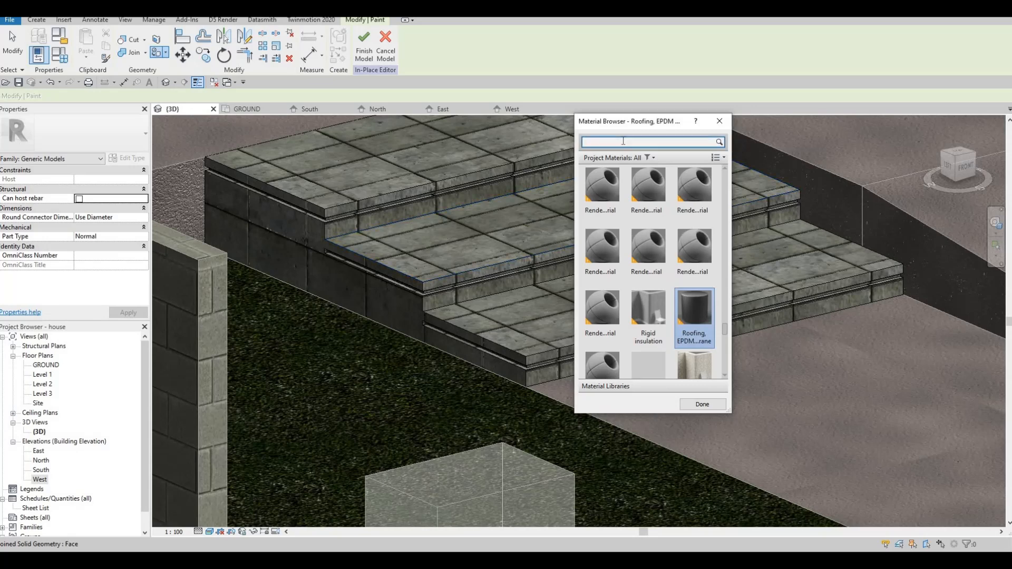
type("lumi")
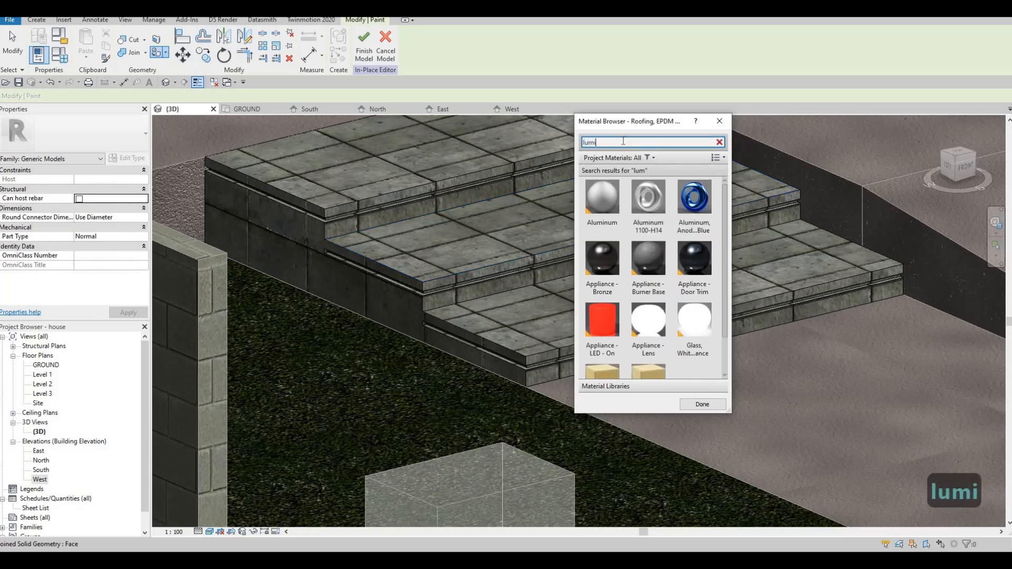
left_click(694, 322)
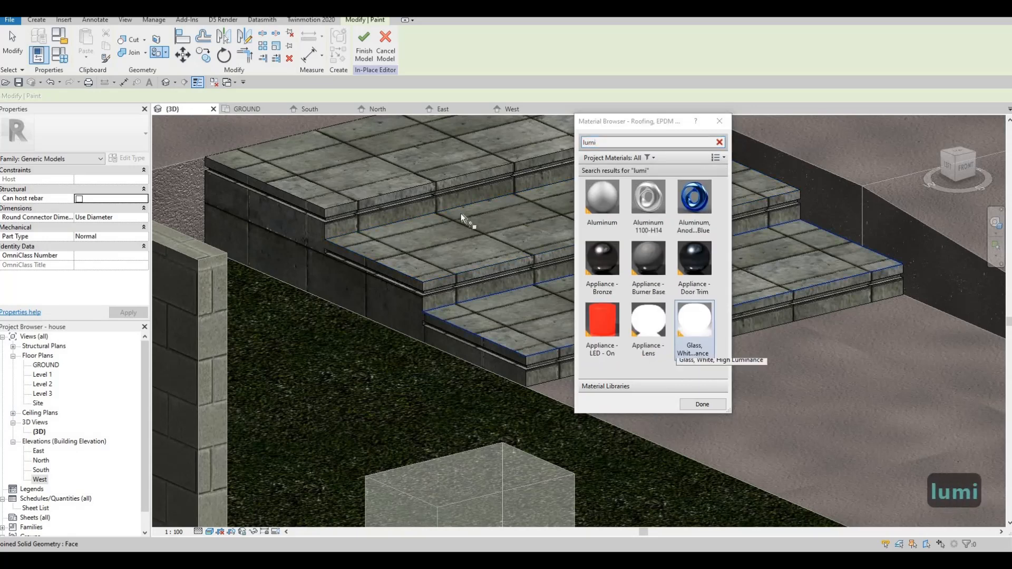
Paint the front and side faces of the recessed groove under the top entrance step with the luminous glass.
scroll(344, 219, "up", 5)
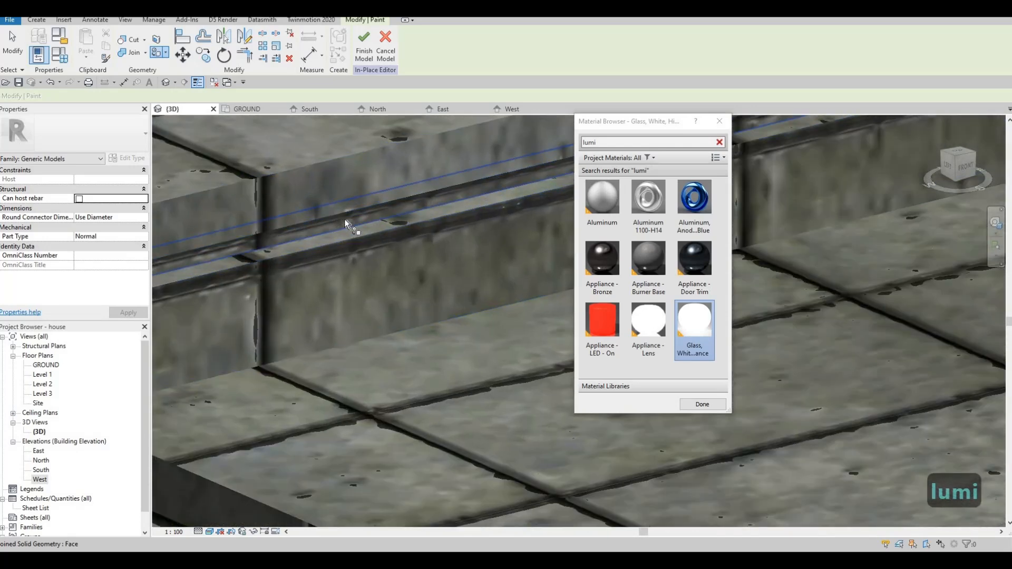
left_click(303, 235)
scroll(378, 198, "down", 5)
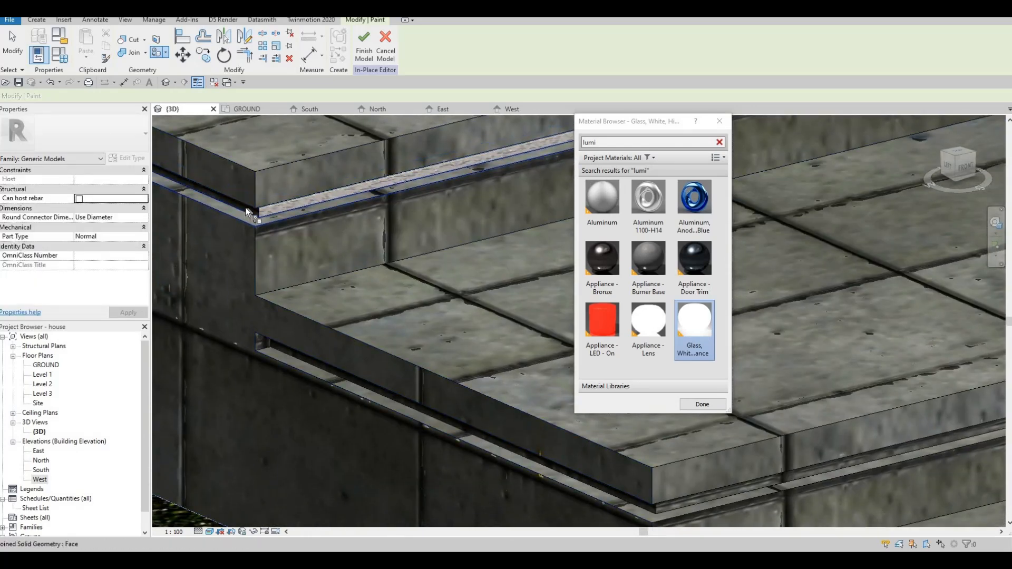
key("Tab")
key("Tab")
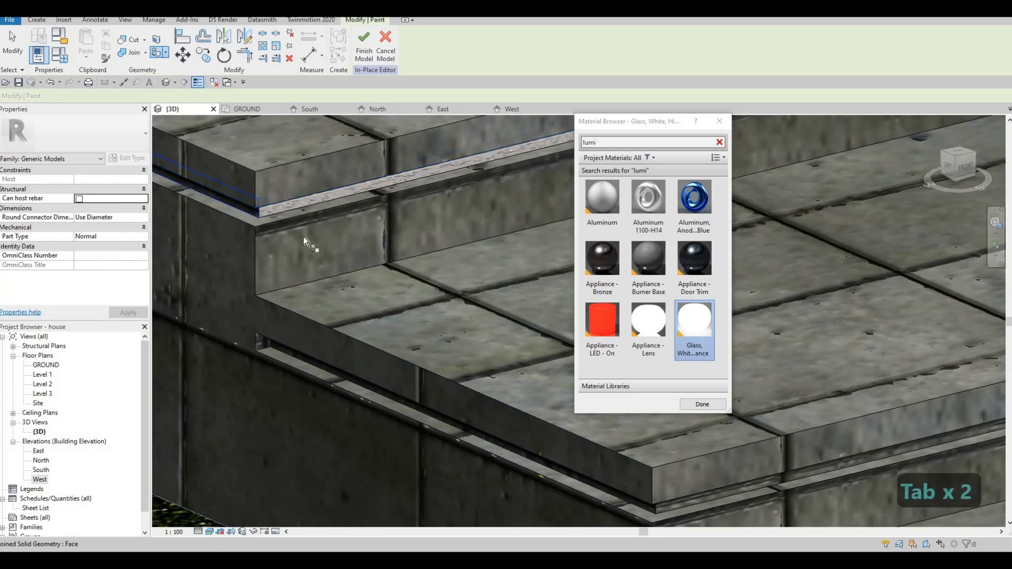
Paint the side and front groove faces of the middle entrance step with the luminous glass.
scroll(280, 282, "up", 3)
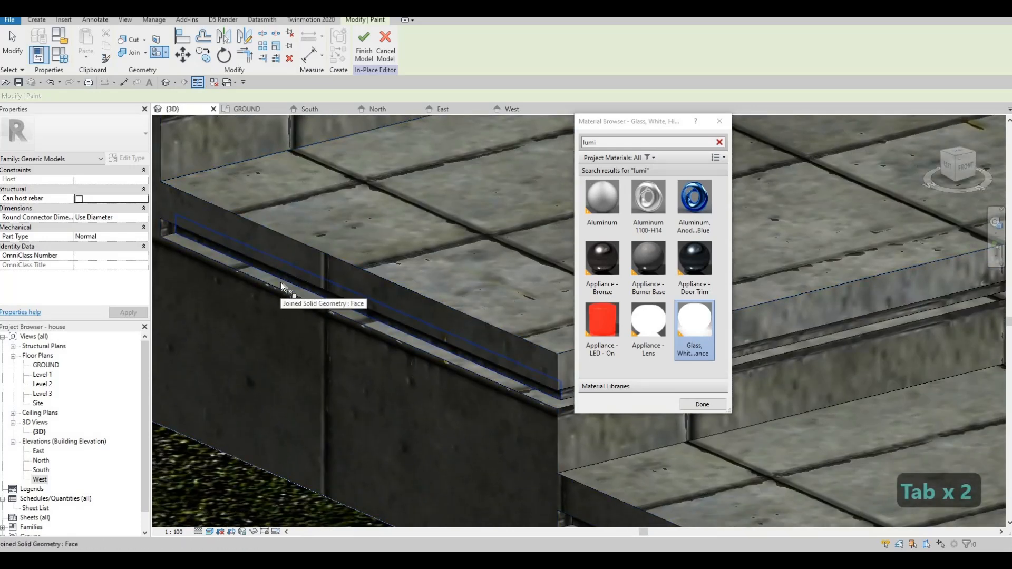
scroll(257, 313, "down", 3)
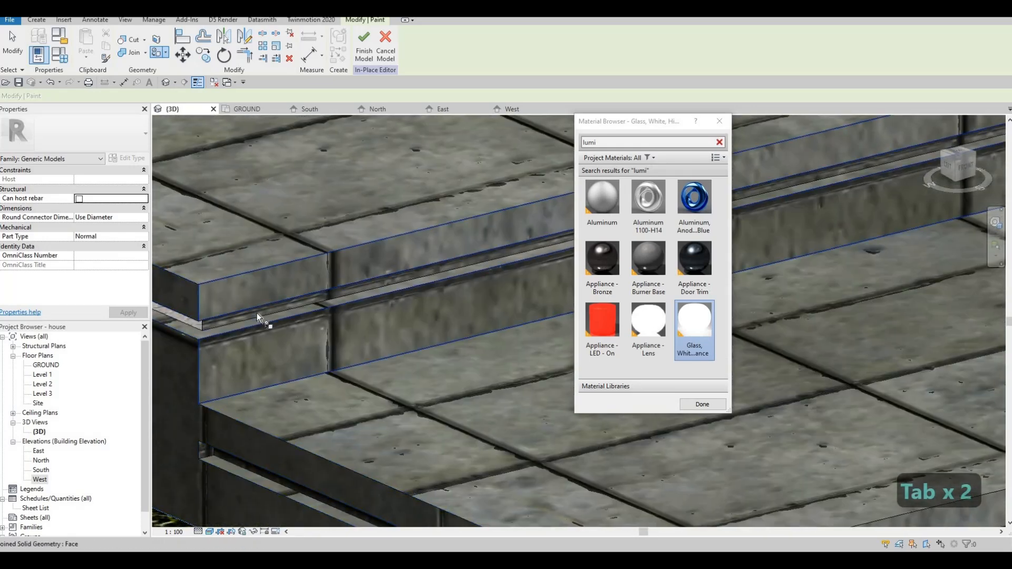
key("Tab")
left_click(245, 294)
Paint the front and side groove faces of the bottom entrance step with the luminous glass.
middle_click_drag(245, 295, 112, 226)
scroll(194, 321, "down", 2)
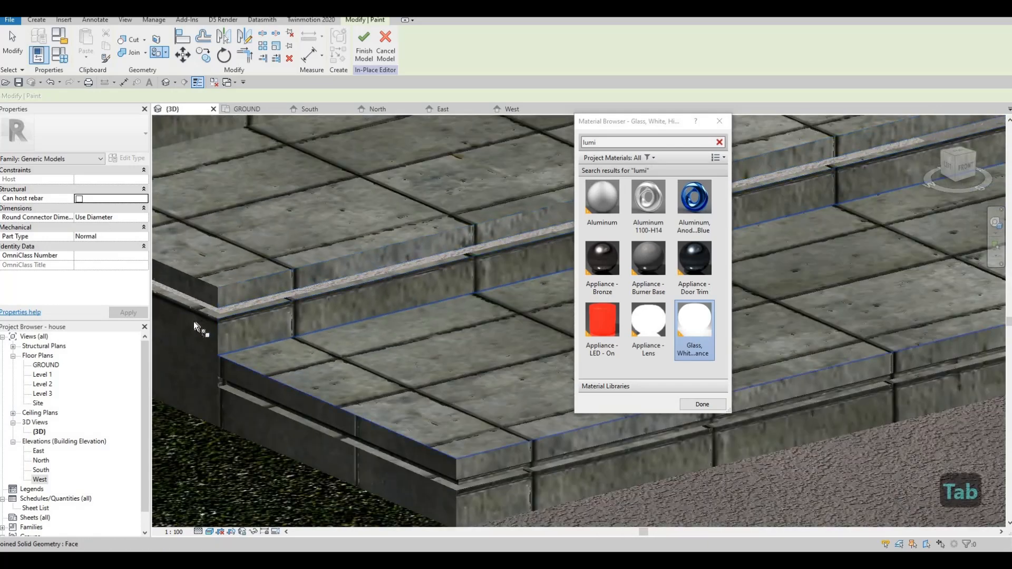
middle_click_drag(311, 448, 254, 368)
scroll(261, 369, "up", 2)
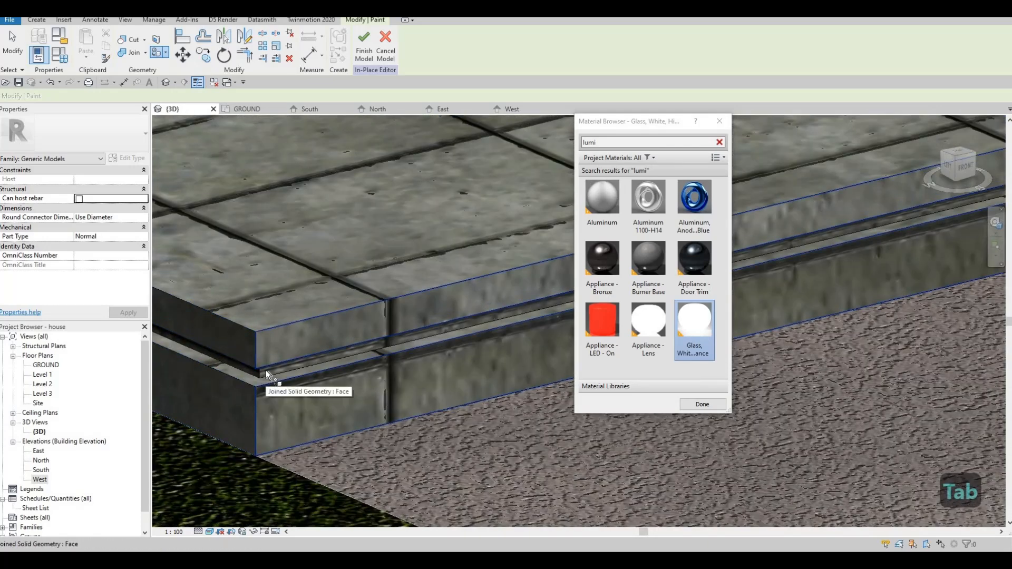
key("Tab")
key("Tab")
left_click(245, 370)
key("Tab")
left_click(247, 371)
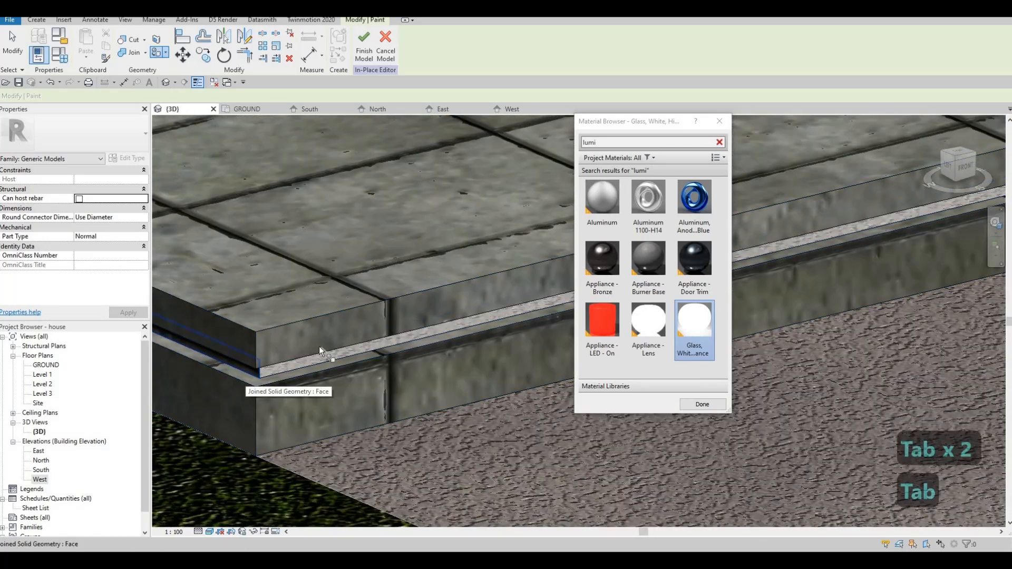
End painting and finish the in-place edit of the entrance steps.
scroll(397, 339, "down", 2)
left_click(702, 404)
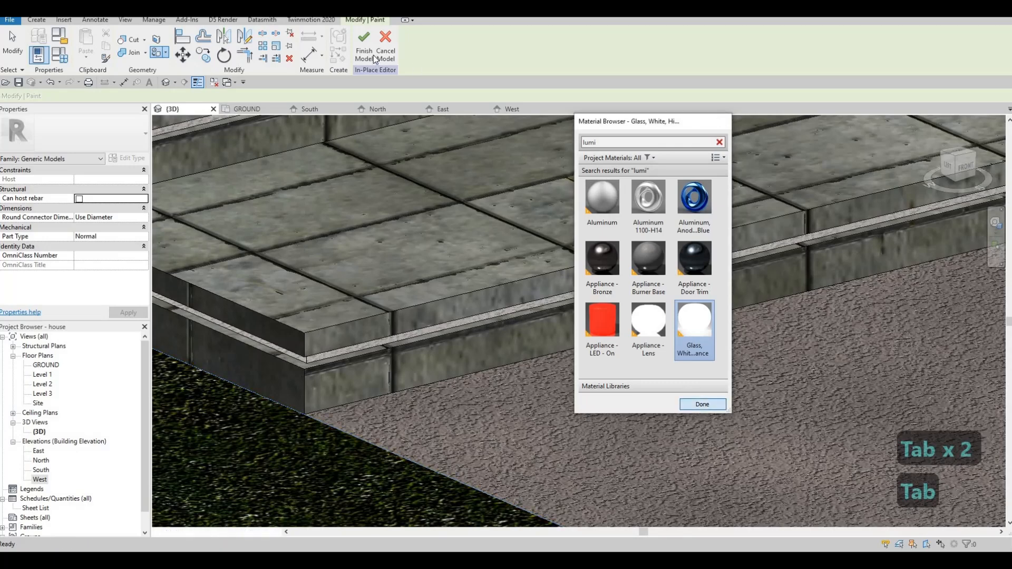
scroll(452, 157, "down", 4)
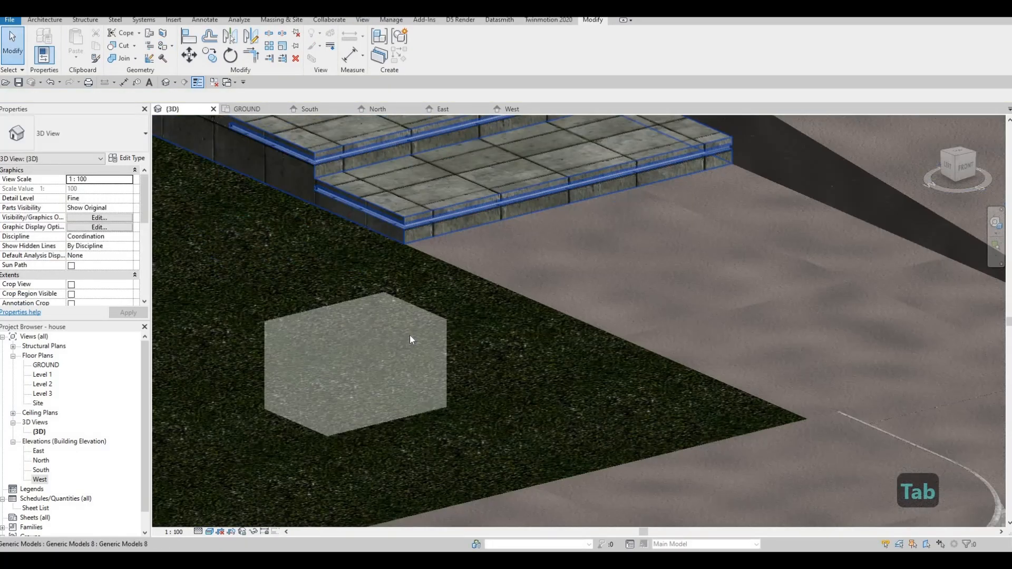
Delete the glass box standing on the lawn beside the entrance steps.
key("Escape")
left_click(409, 334)
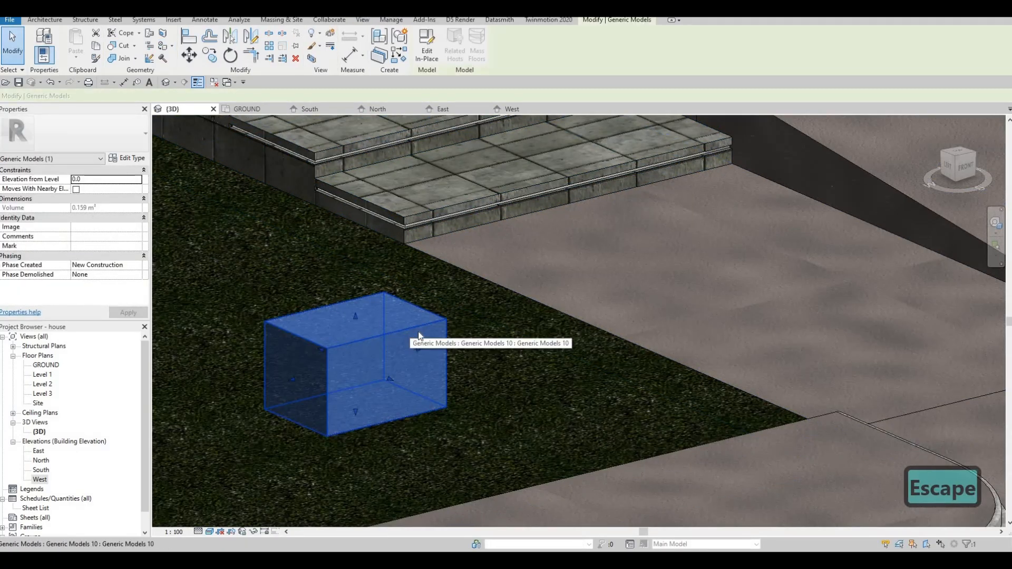
key("Delete")
Examine the lit entrance steps, the long steps along the house's side and the overall exterior from several directions.
middle_click_drag(481, 309, 405, 242, "shift")
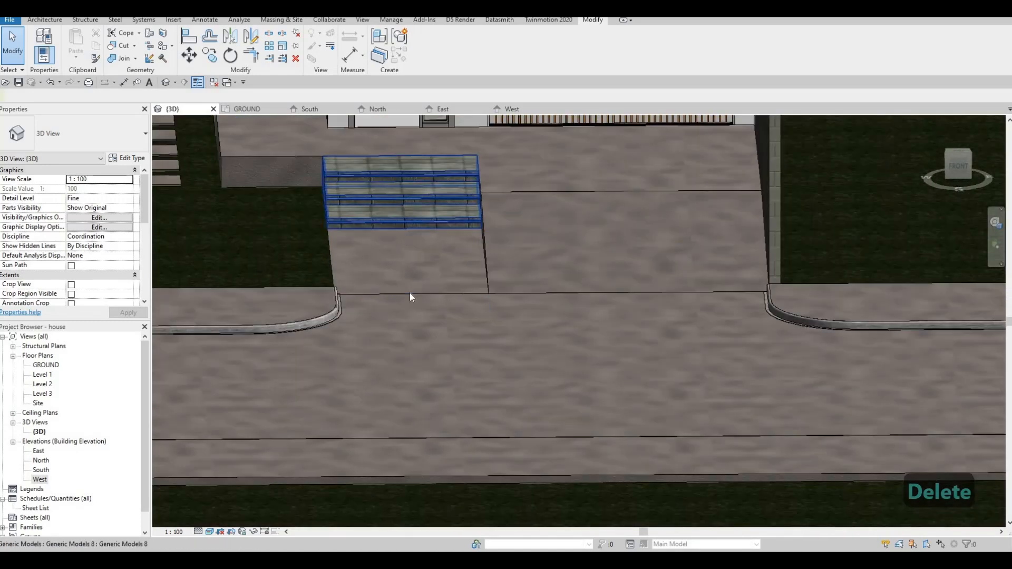
middle_click_drag(409, 293, 421, 363)
scroll(403, 308, "down", 4)
middle_click_drag(445, 316, 521, 276, "shift")
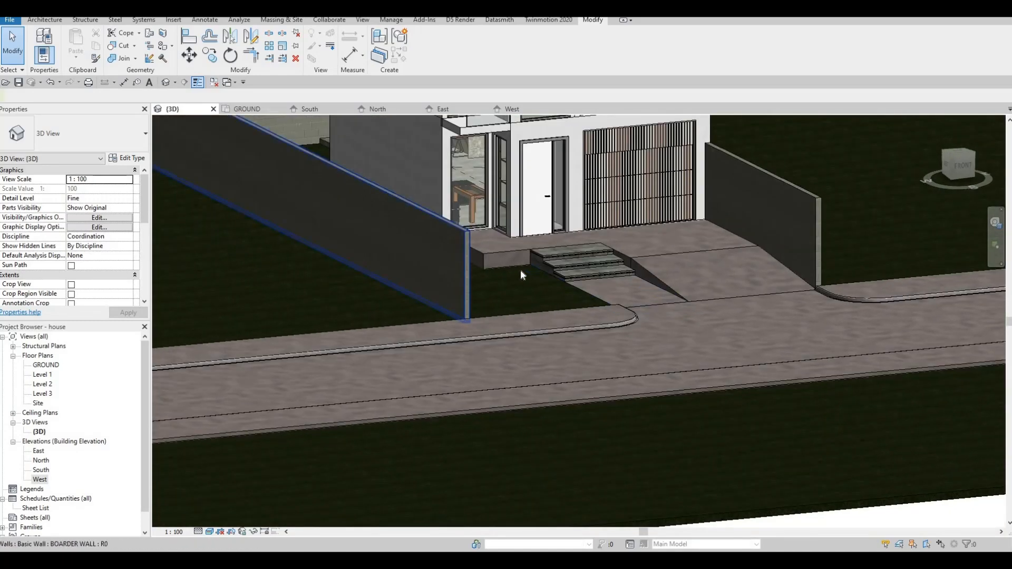
middle_click_drag(615, 229, 431, 310)
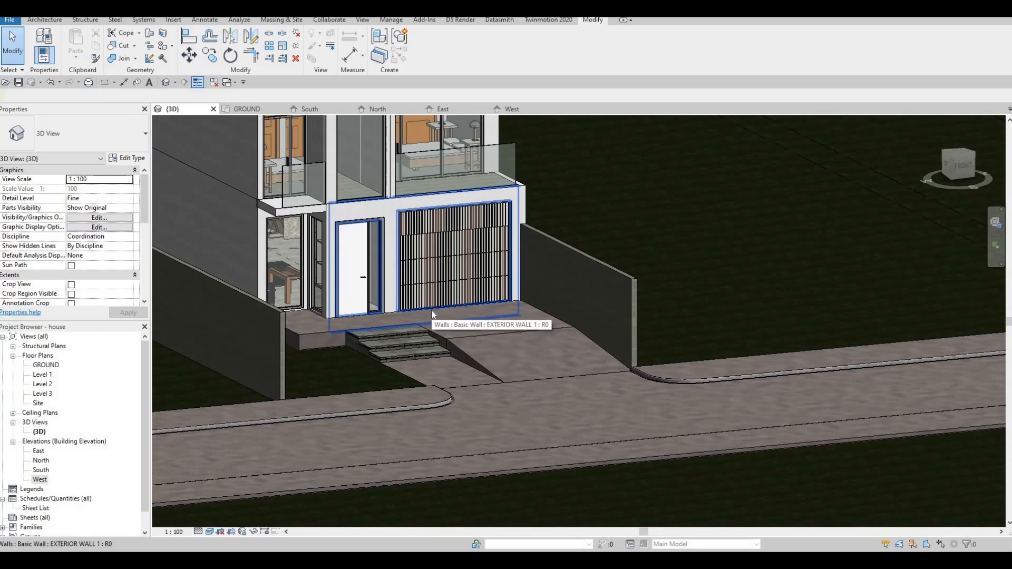
scroll(649, 430, "down", 2)
middle_click_drag(475, 372, 352, 359)
scroll(348, 332, "up", 6)
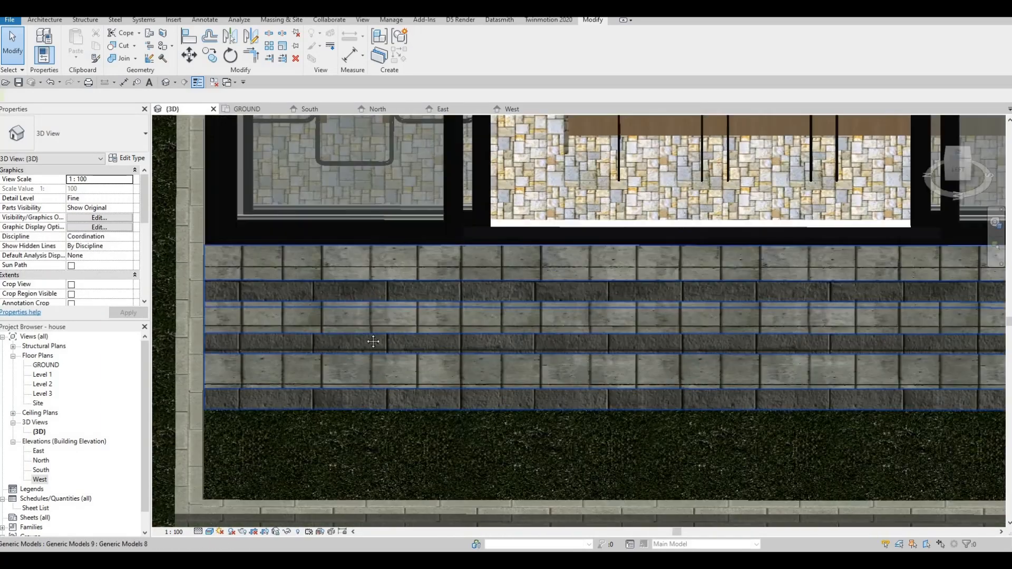
middle_click_drag(656, 370, 689, 341)
scroll(497, 354, "down", 1)
scroll(418, 362, "down", 3)
middle_click_drag(395, 345, 429, 343, "shift")
scroll(669, 238, "down", 1)
middle_click_drag(669, 237, 337, 264, "shift")
scroll(441, 357, "down", 1)
middle_click_drag(440, 357, 434, 258)
middle_click_drag(274, 369, 352, 347, "shift")
middle_click_drag(533, 348, 447, 355)
middle_click_drag(447, 354, 452, 311, "shift")
scroll(406, 349, "down", 3)
scroll(451, 255, "up", 1)
middle_click_drag(451, 255, 448, 290)
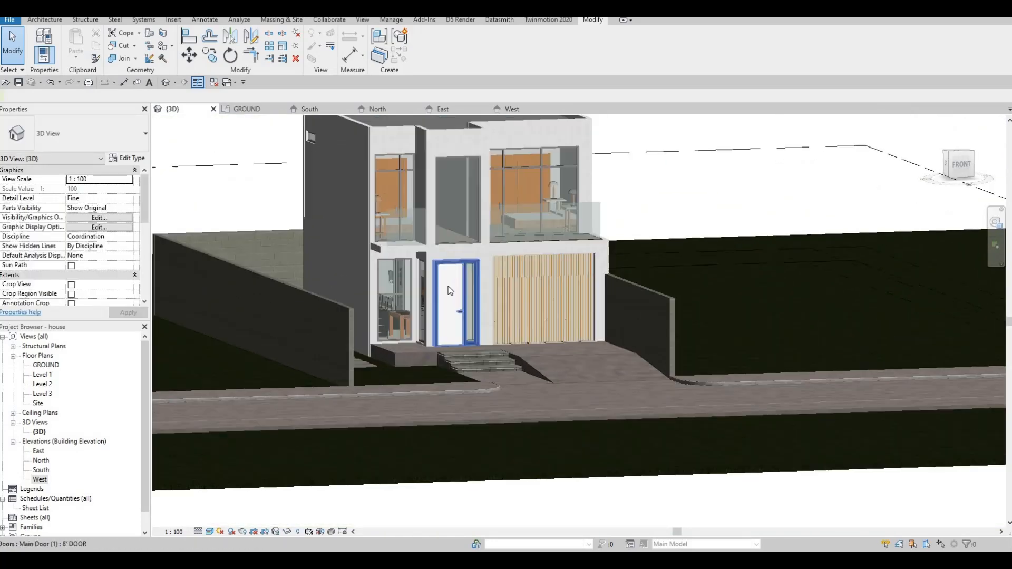
scroll(450, 291, "up", 1)
middle_click_drag(444, 342, 449, 363)
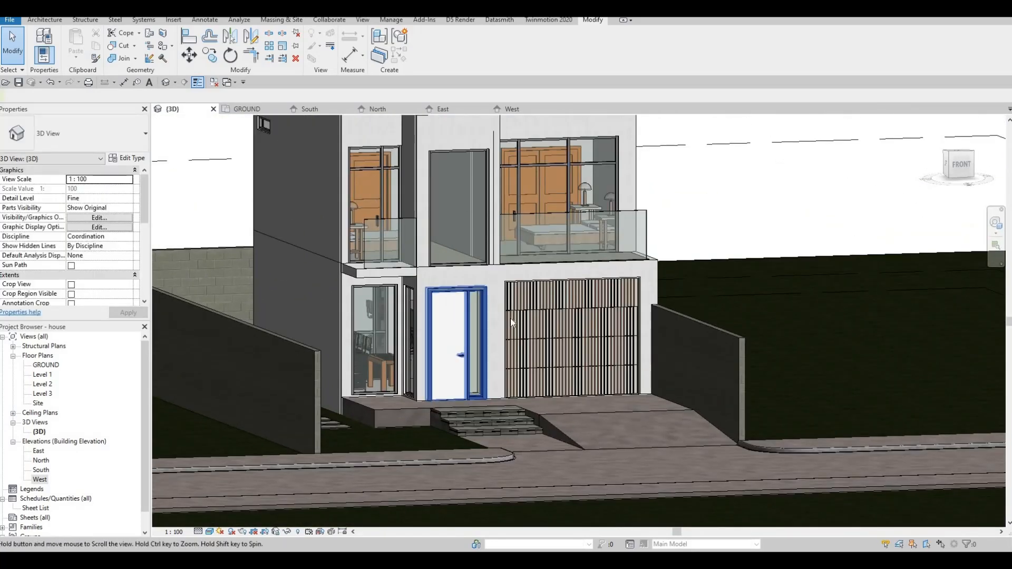
middle_click_drag(511, 322, 512, 332)
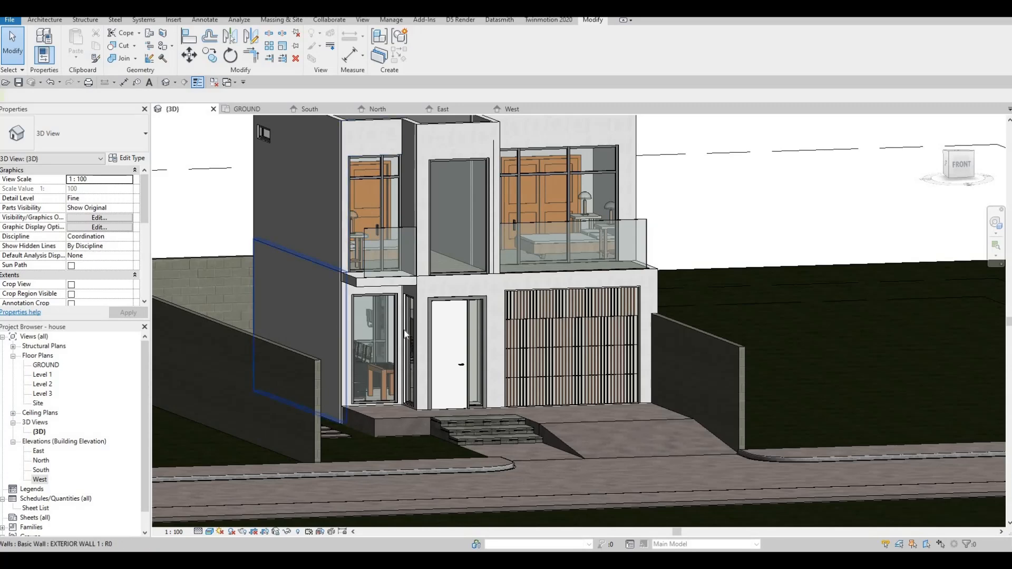
scroll(404, 324, "down", 1)
middle_click_drag(403, 324, 422, 349)
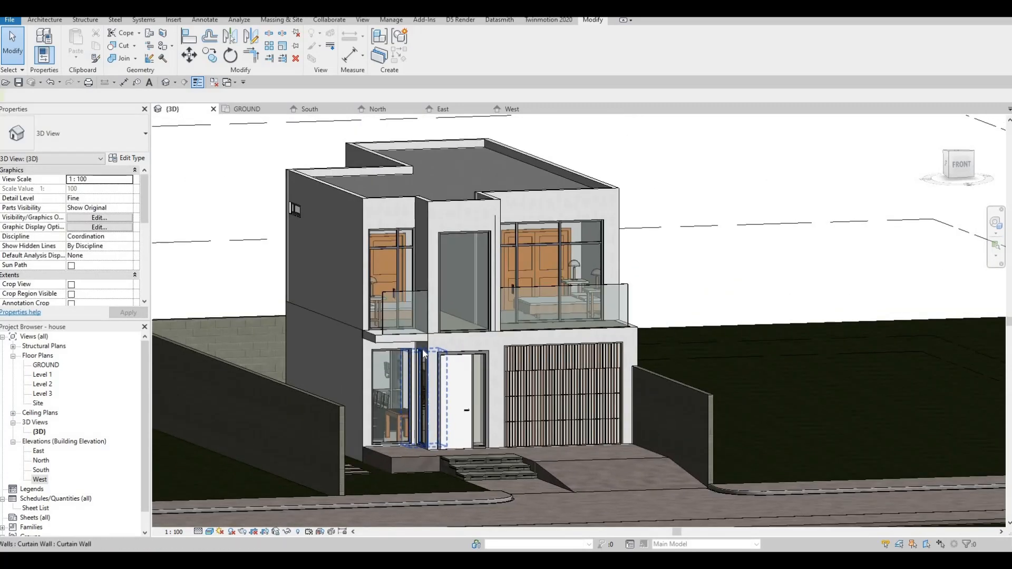